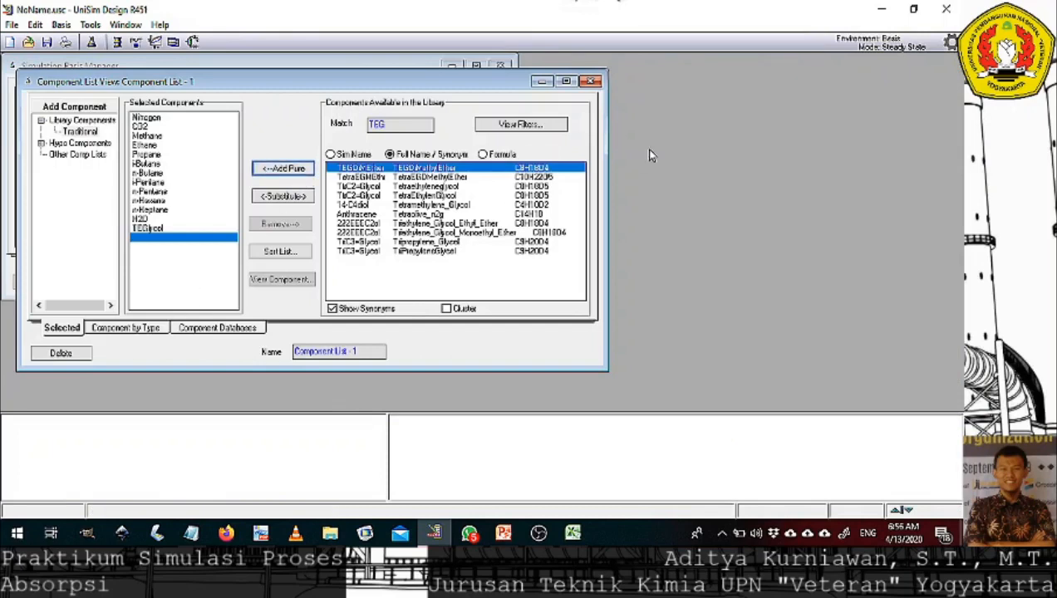
# Close the component list view and save the simulation case as TEG GCU.
pyautogui.click(592, 82)
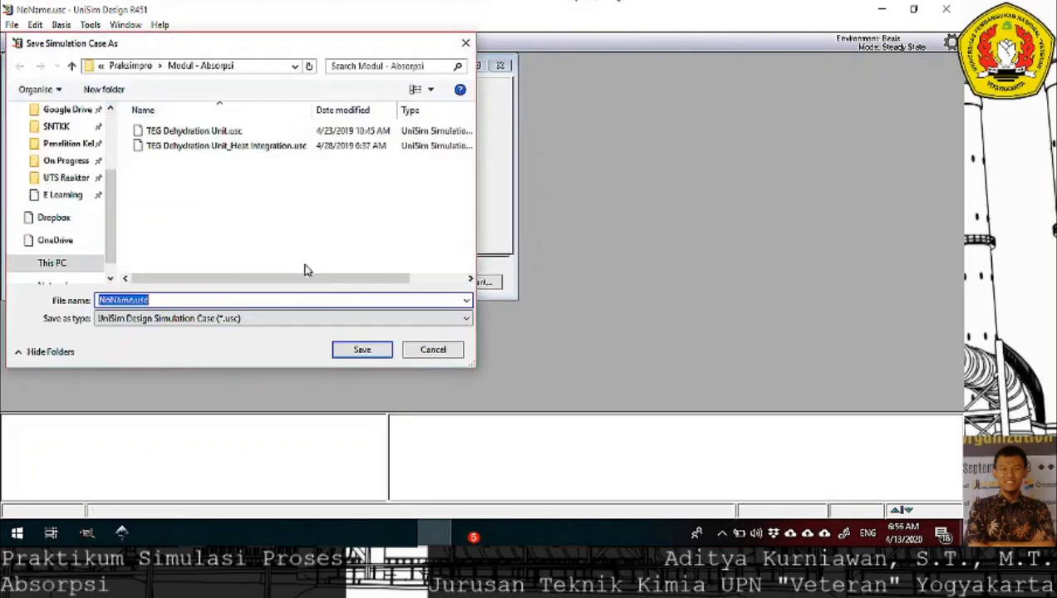
pyautogui.write('TEG')
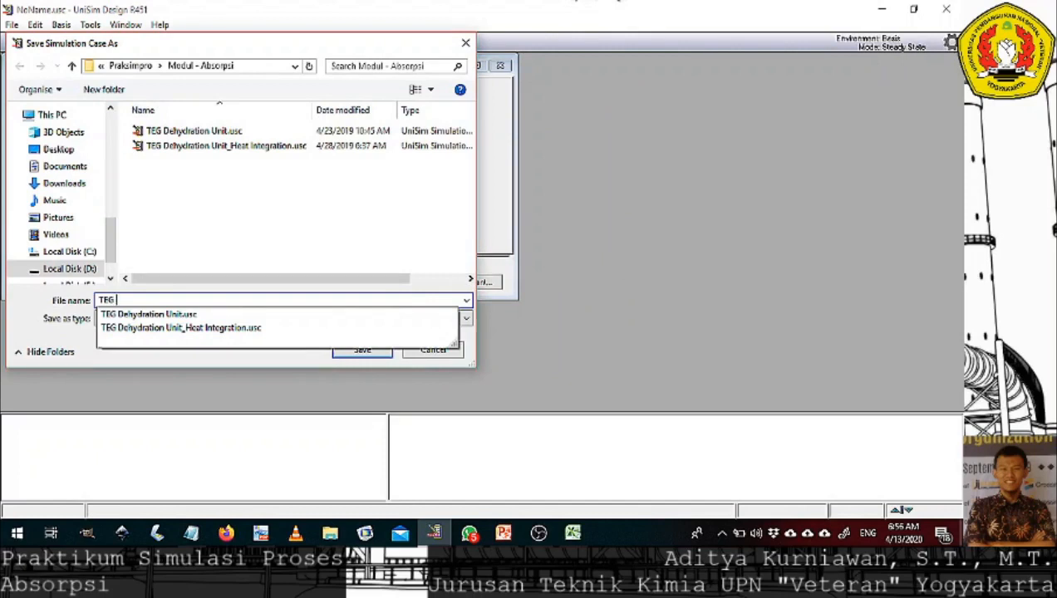
pyautogui.write(' G')
pyautogui.write('CS')
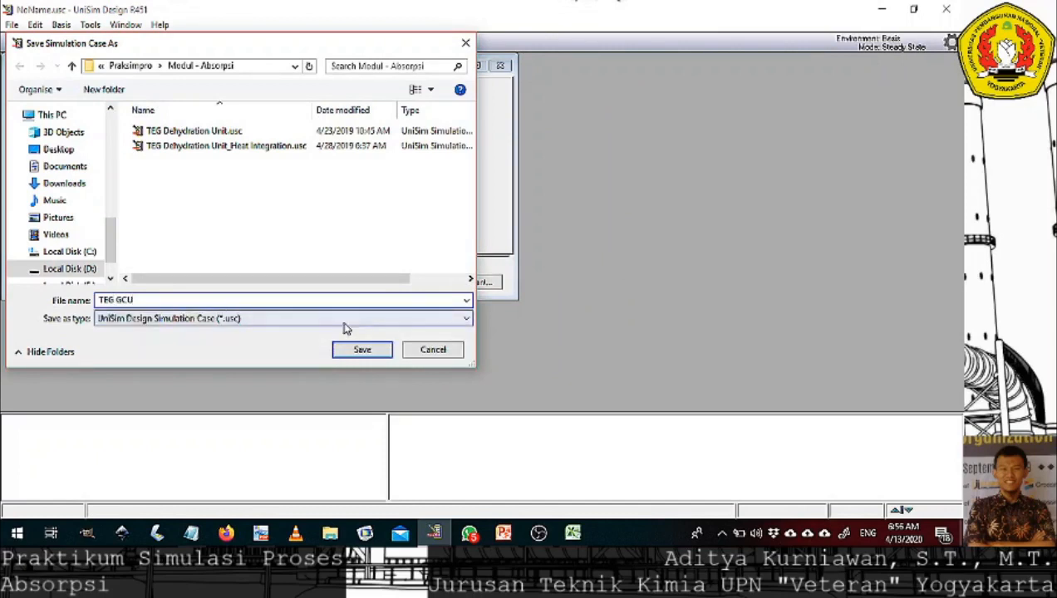
pyautogui.click(350, 351)
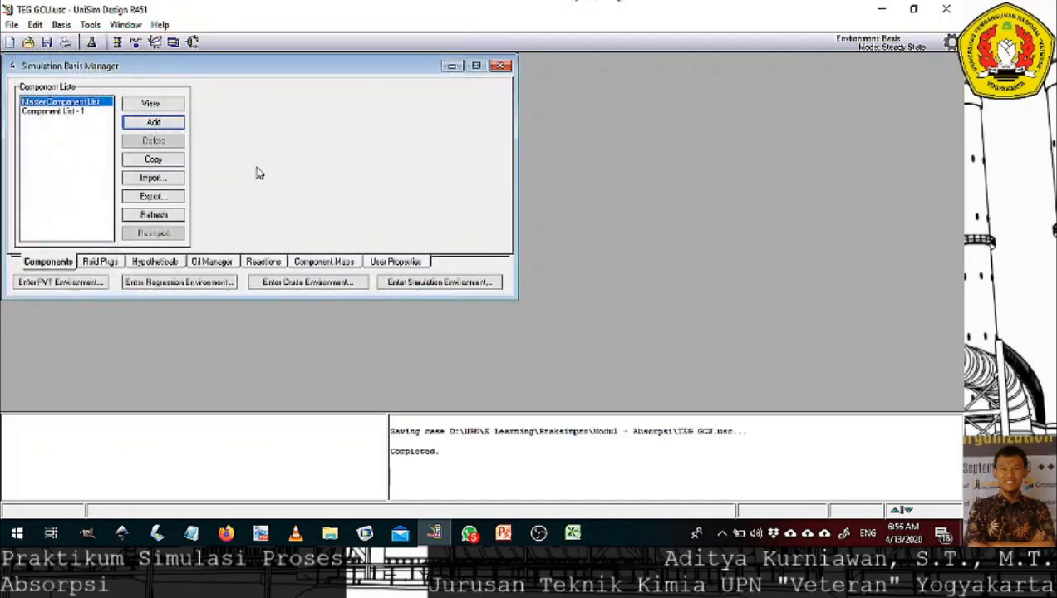
# Add a Peng-Robinson fluid package using Component List - 1 and enter the simulation environment.
pyautogui.click(101, 262)
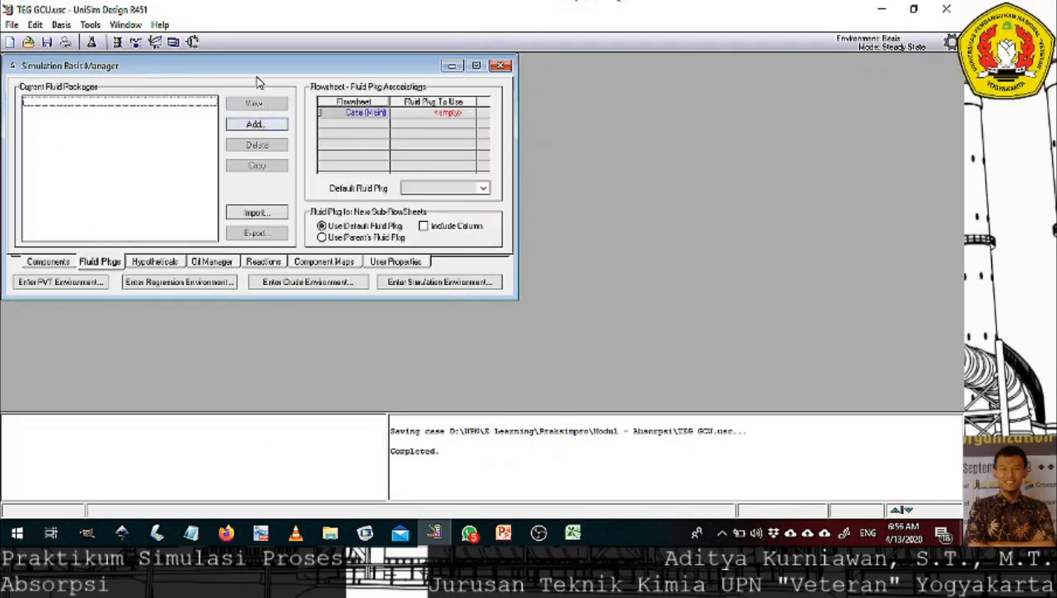
pyautogui.click(255, 124)
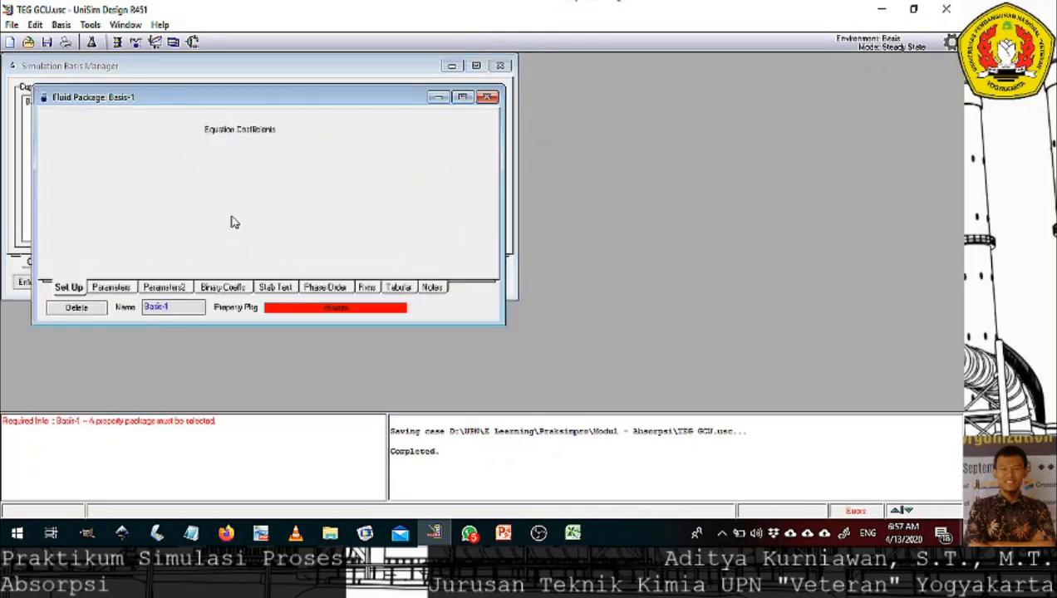
pyautogui.click(167, 147)
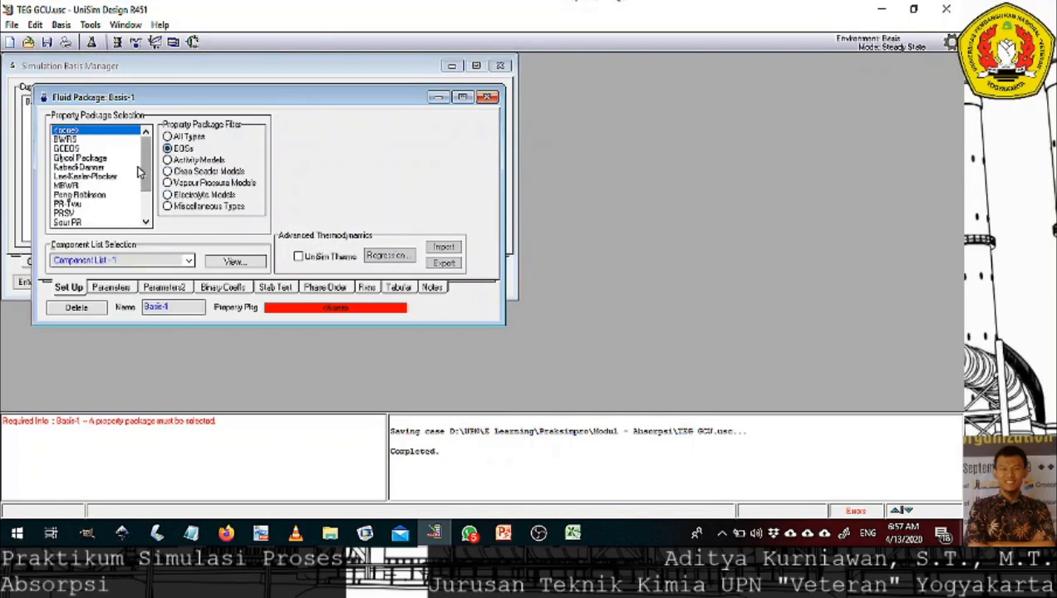
pyautogui.click(98, 196)
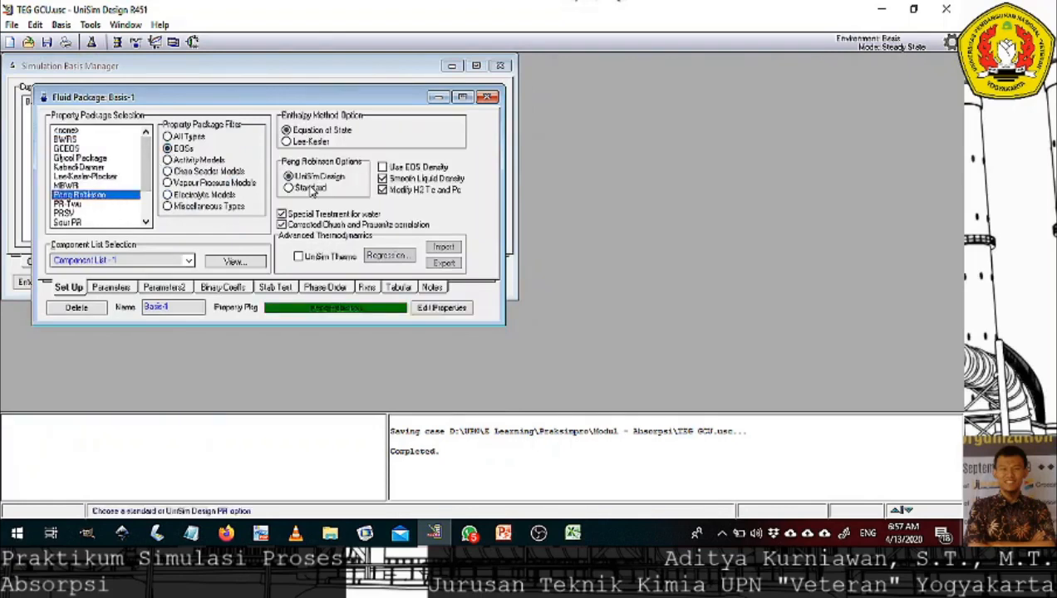
pyautogui.click(487, 98)
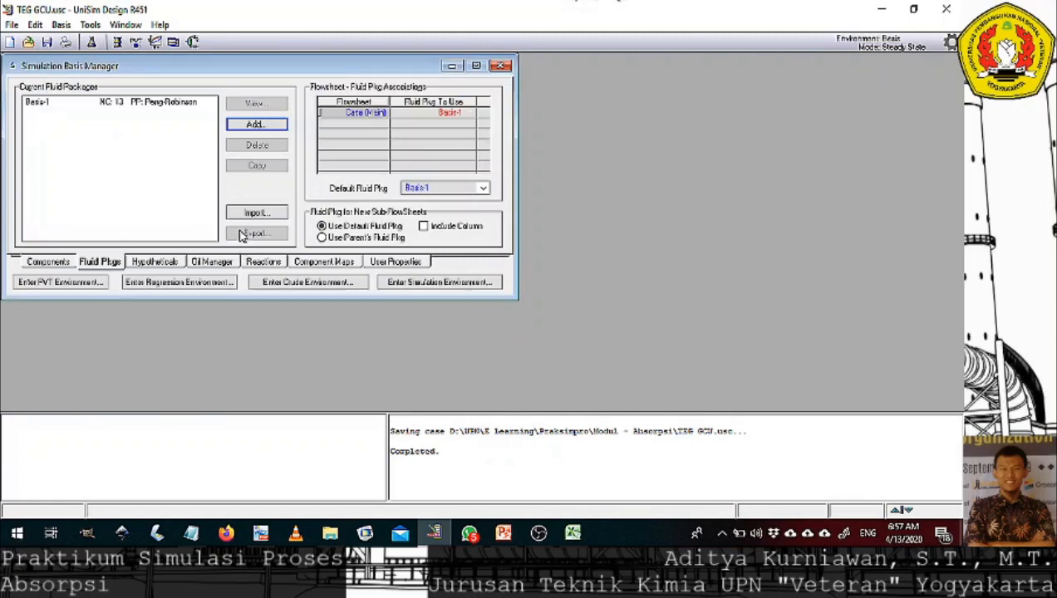
pyautogui.click(485, 283)
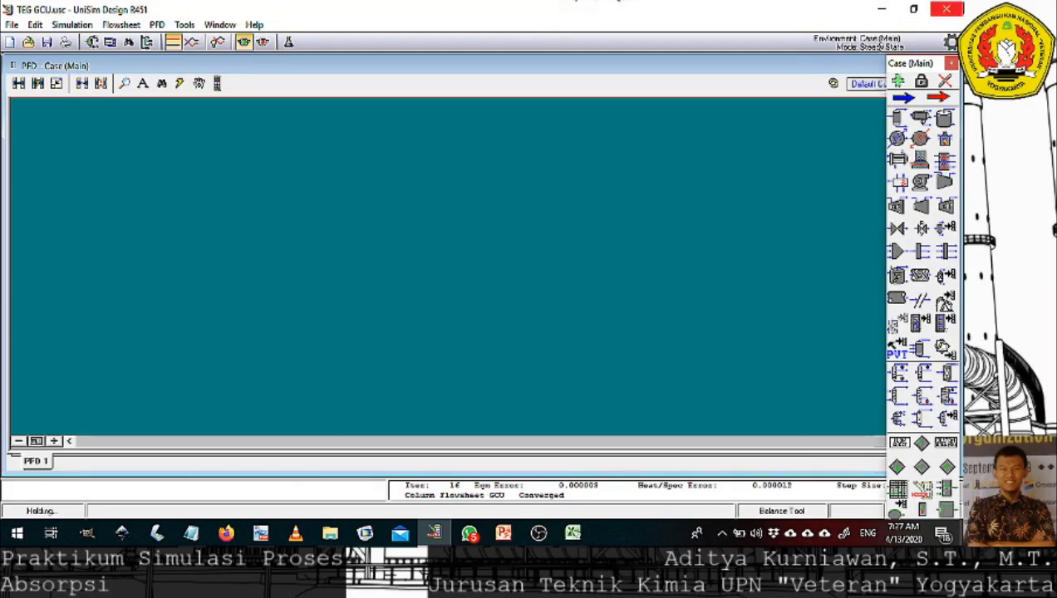
# Place a material stream on the flowsheet and name it richgas.
pyautogui.click(903, 97)
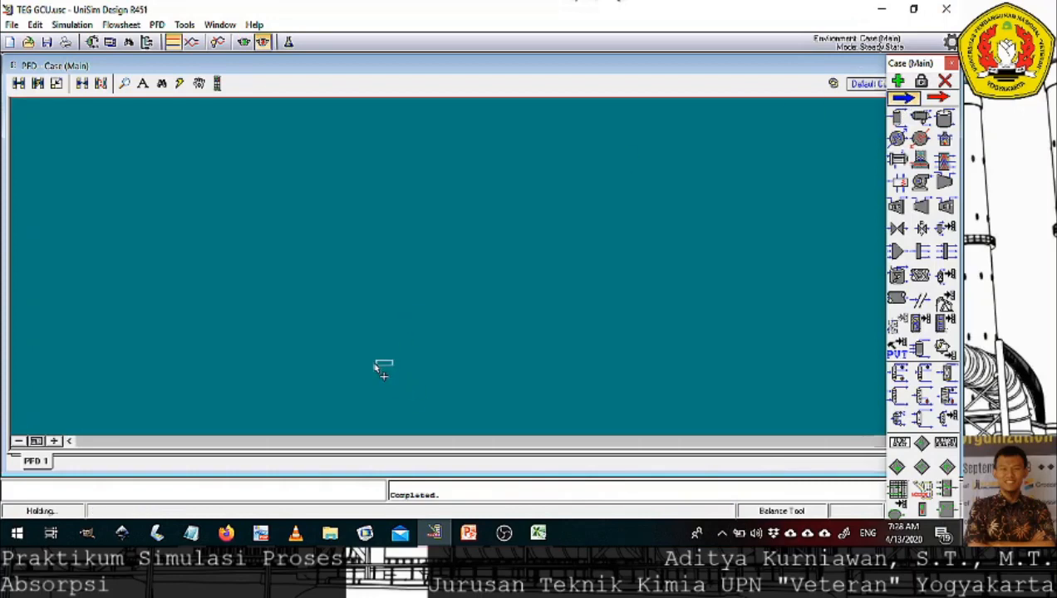
pyautogui.click(342, 338)
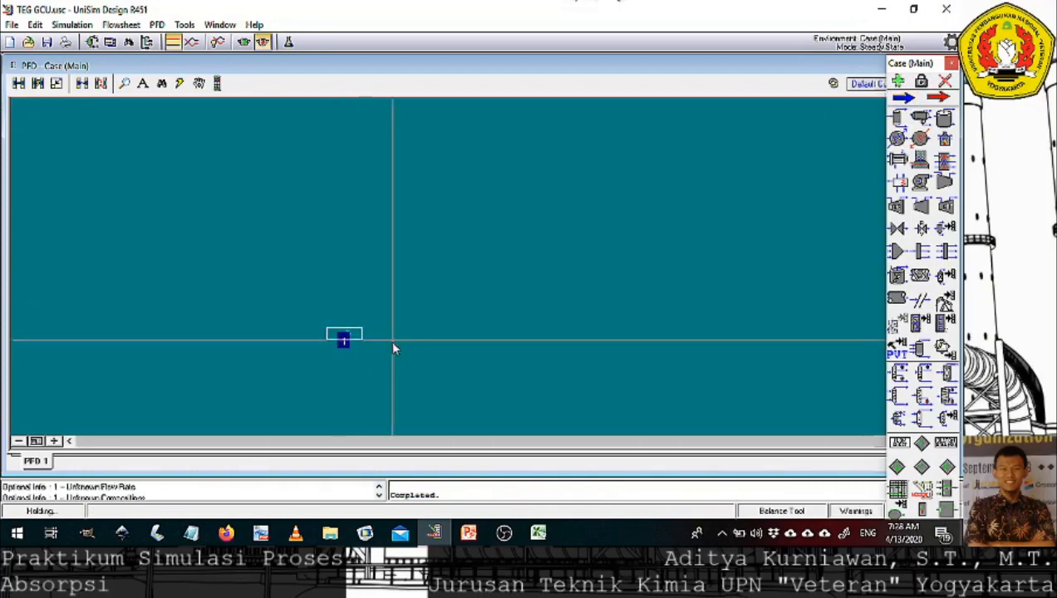
pyautogui.doubleClick(345, 337)
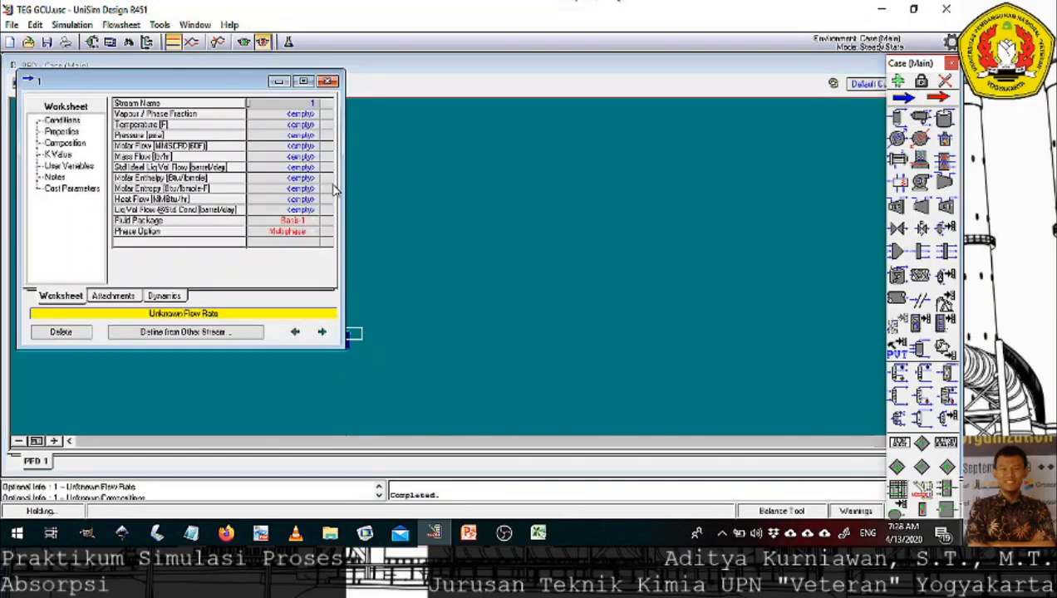
pyautogui.write('rich')
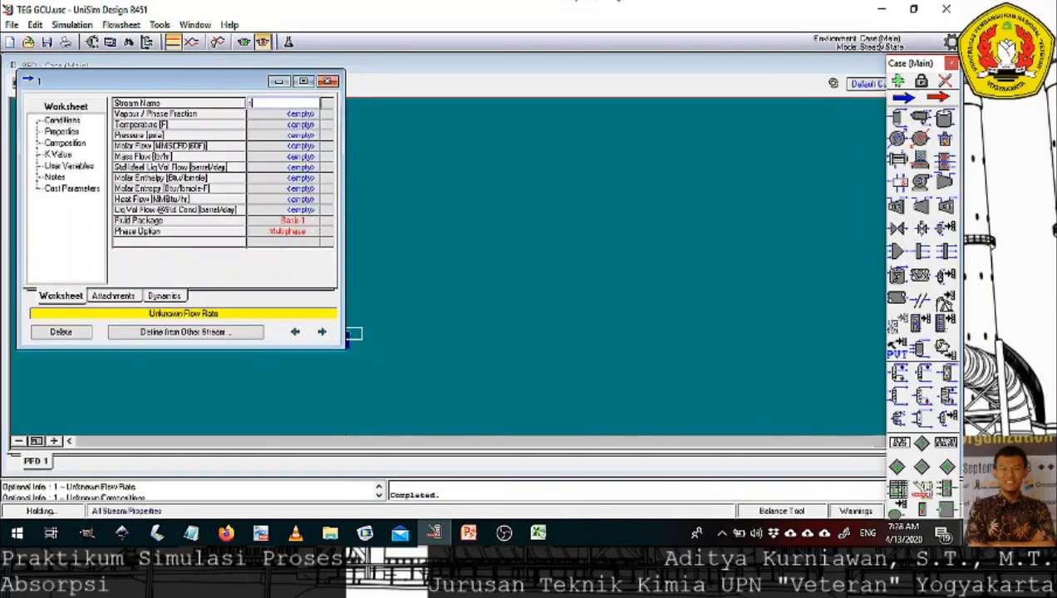
pyautogui.write('gas')
pyautogui.press('Return')
# Set the richgas stream's temperature to 98 F, pressure to 900 psia and molar flow to 50 MMSCFD.
pyautogui.press('Down')
pyautogui.write('98')
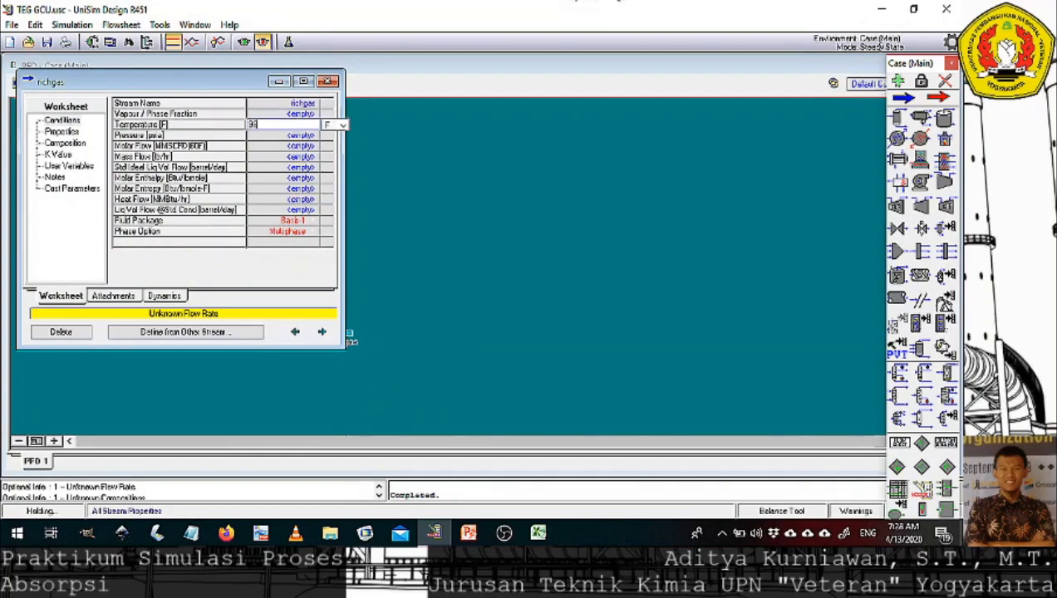
pyautogui.press('Return')
pyautogui.write('900')
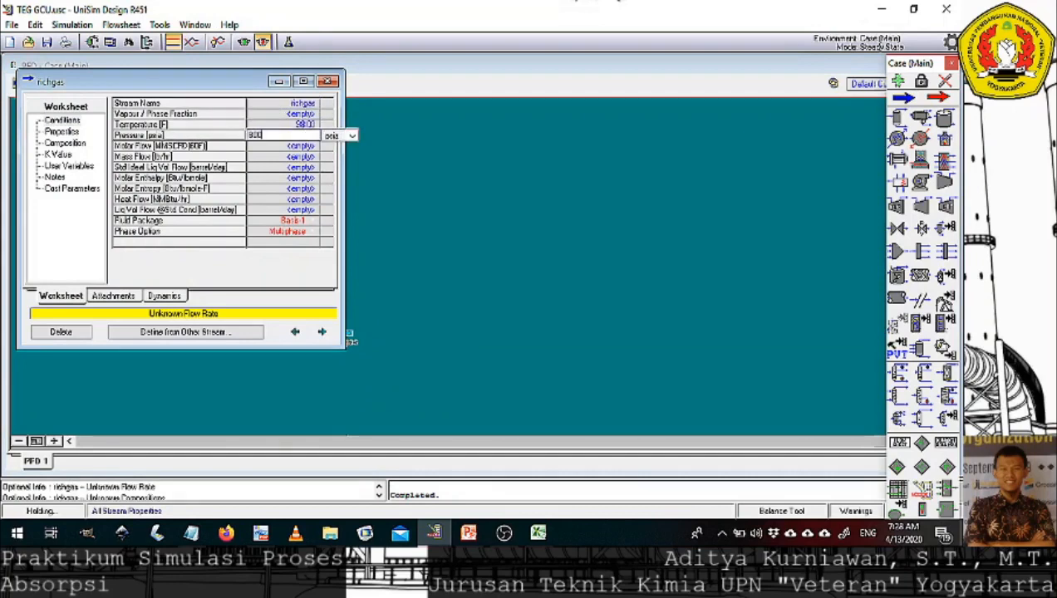
pyautogui.press('Return')
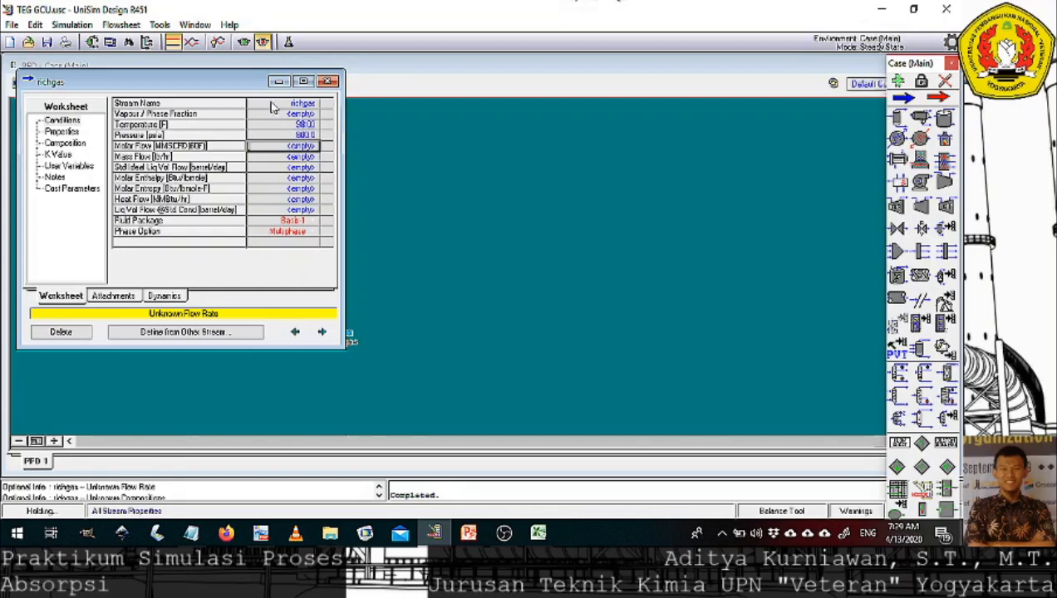
pyautogui.write('50')
pyautogui.press('Return')
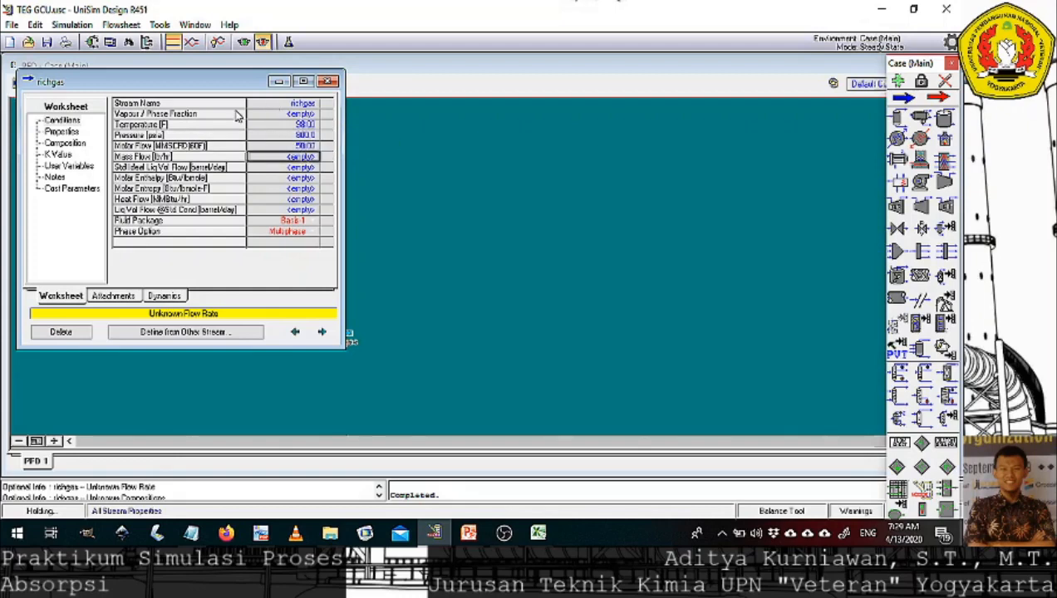
# Enter the richgas mole fractions from nitrogen to TEGlycol as 0.0158, 0.0185, 0.8296, 0.081, 0.0352, 0.006, 0.0072, 0.0024, 0.0017, 0.0012, 0.0009, 0.0005, 0, and activate the solver.
pyautogui.click(79, 145)
pyautogui.click(246, 116)
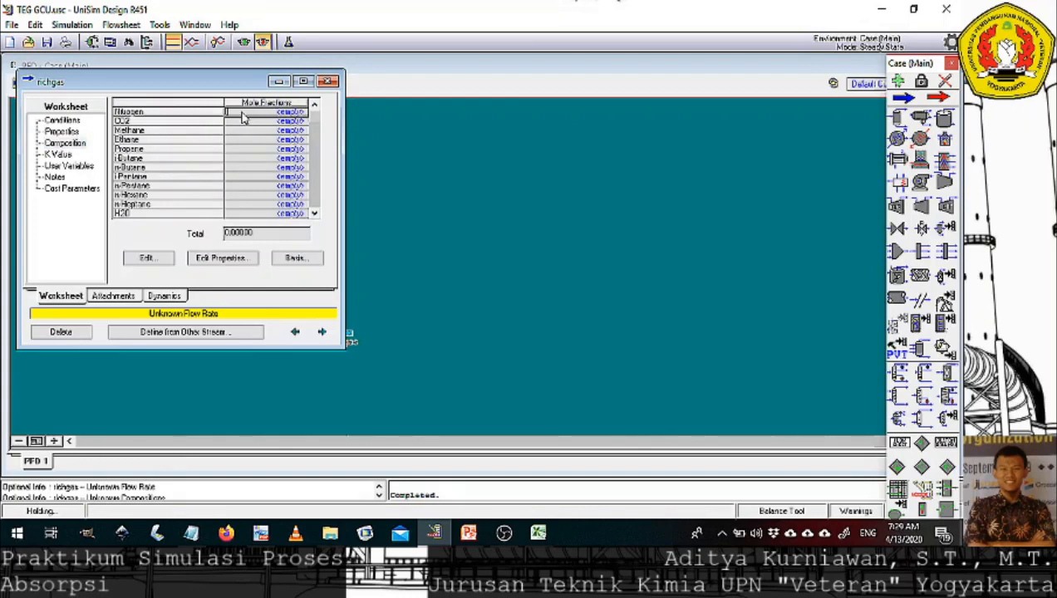
pyautogui.write('0.0')
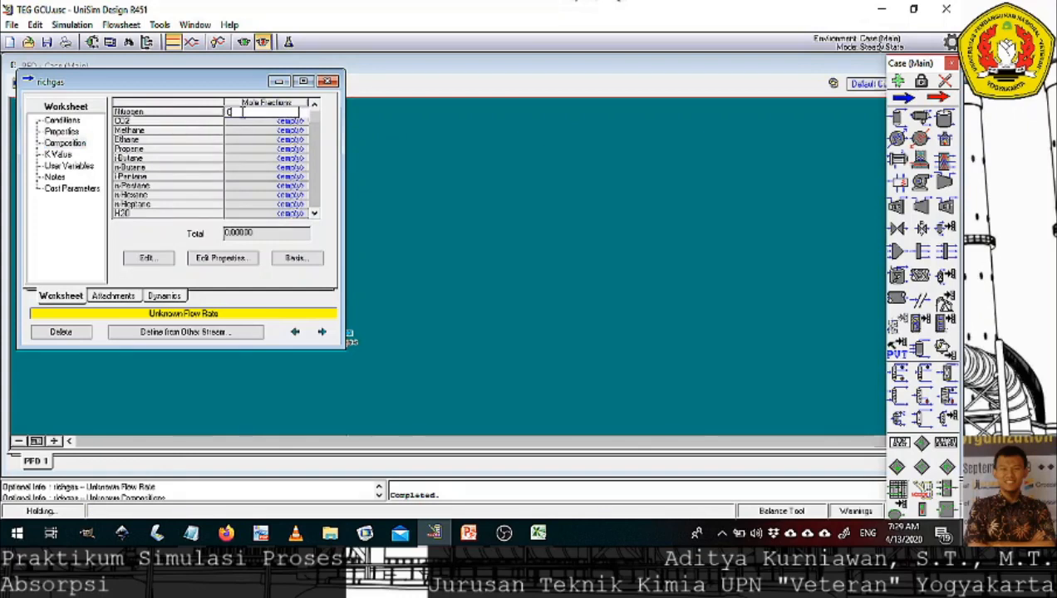
pyautogui.write('158')
pyautogui.press('Return')
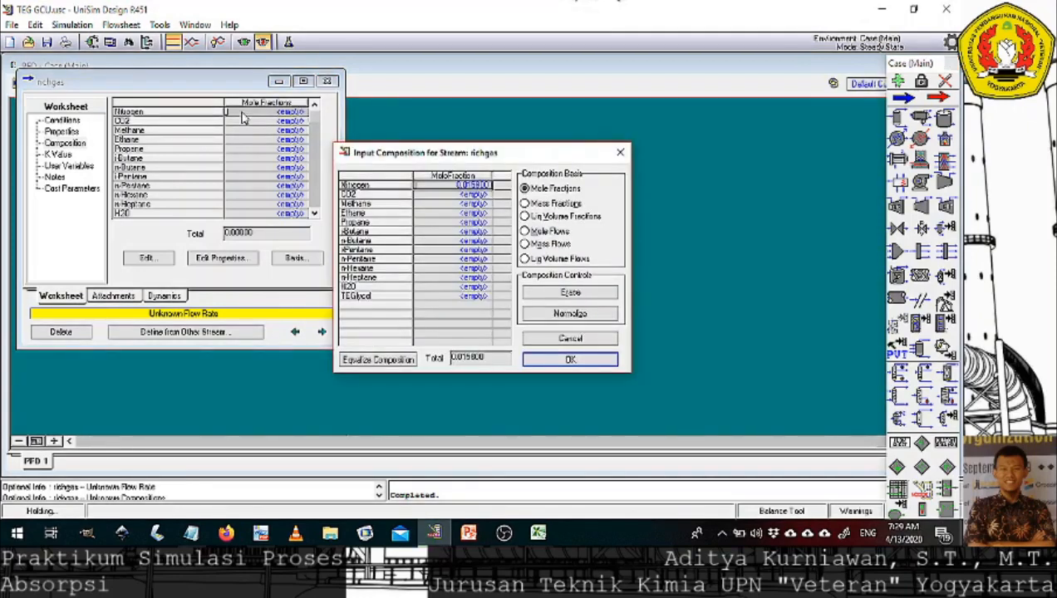
pyautogui.write('0.018500 0.829600 0.081000 0.035200 0.006000 0.007200 0.002400 0.001700 0.001200 0.000900 0.000500 0.000000')
pyautogui.click(532, 364)
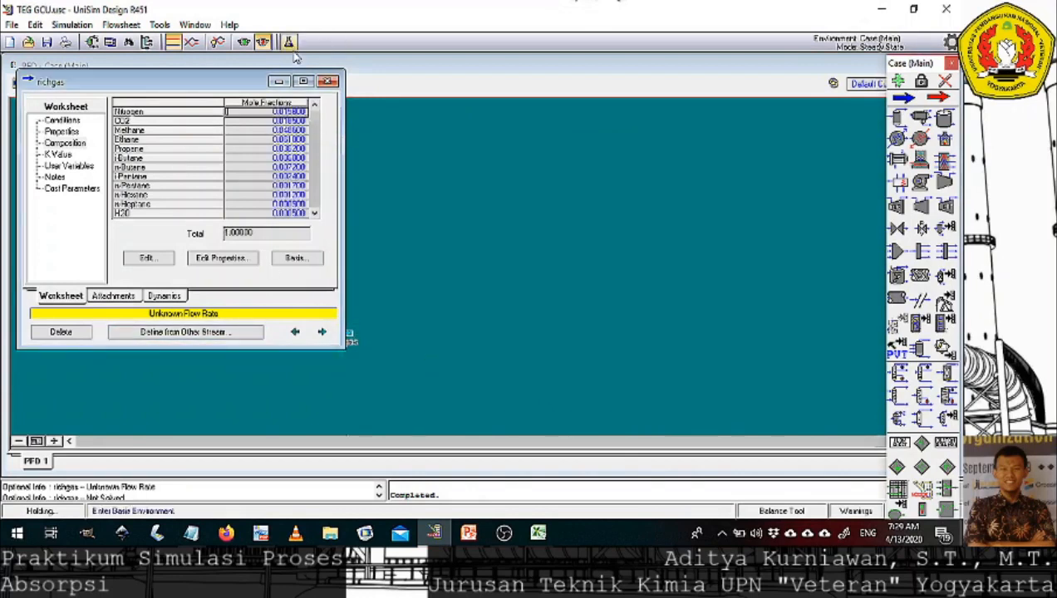
pyautogui.click(245, 44)
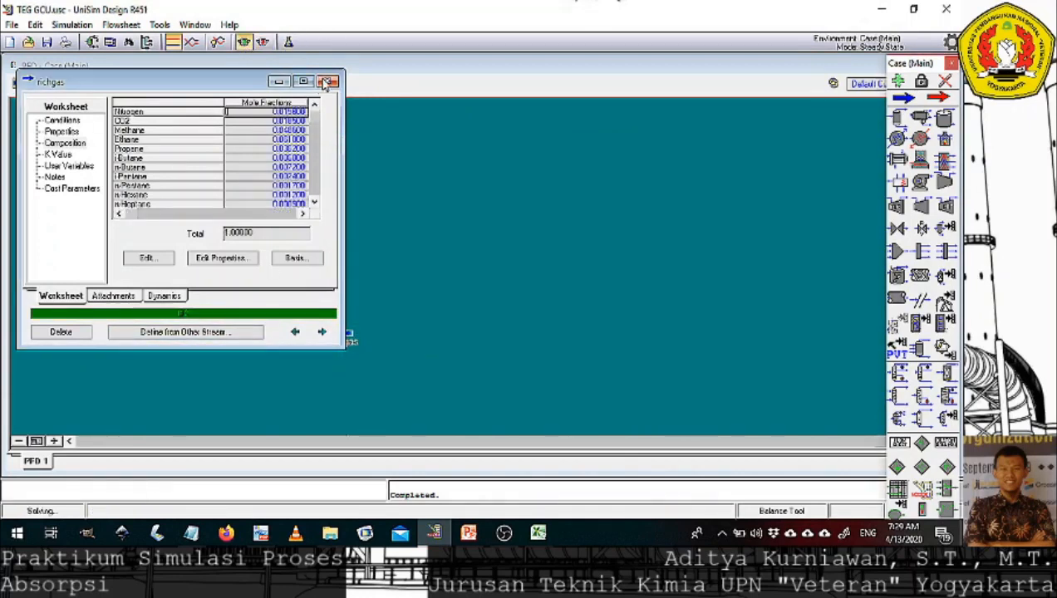
pyautogui.click(328, 81)
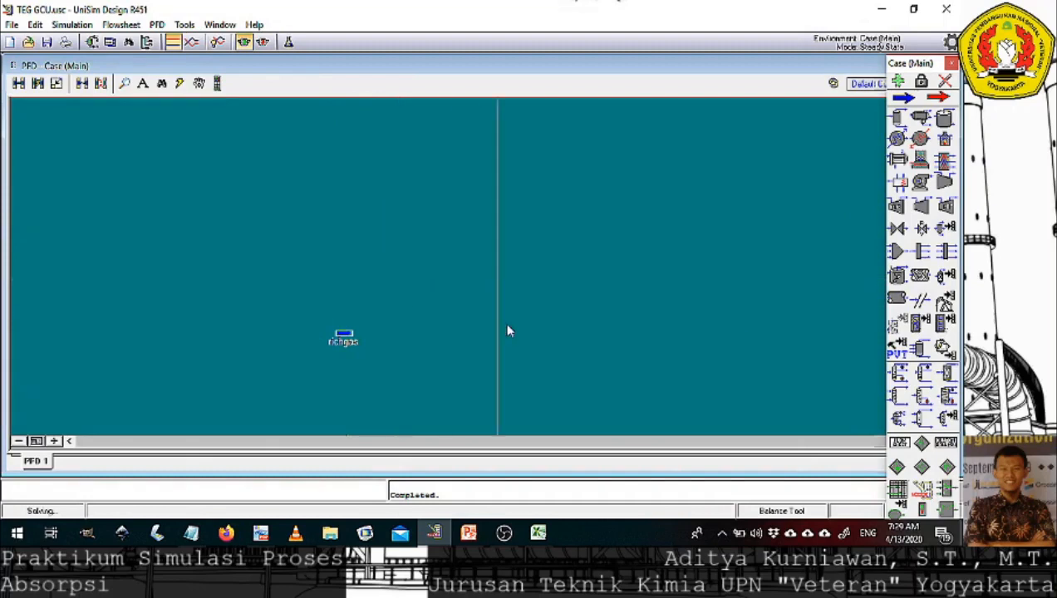
# Add a valve named VG-1 beside richgas, with richgas as its inlet and a new stream vg1out as its outlet.
pyautogui.click(898, 228)
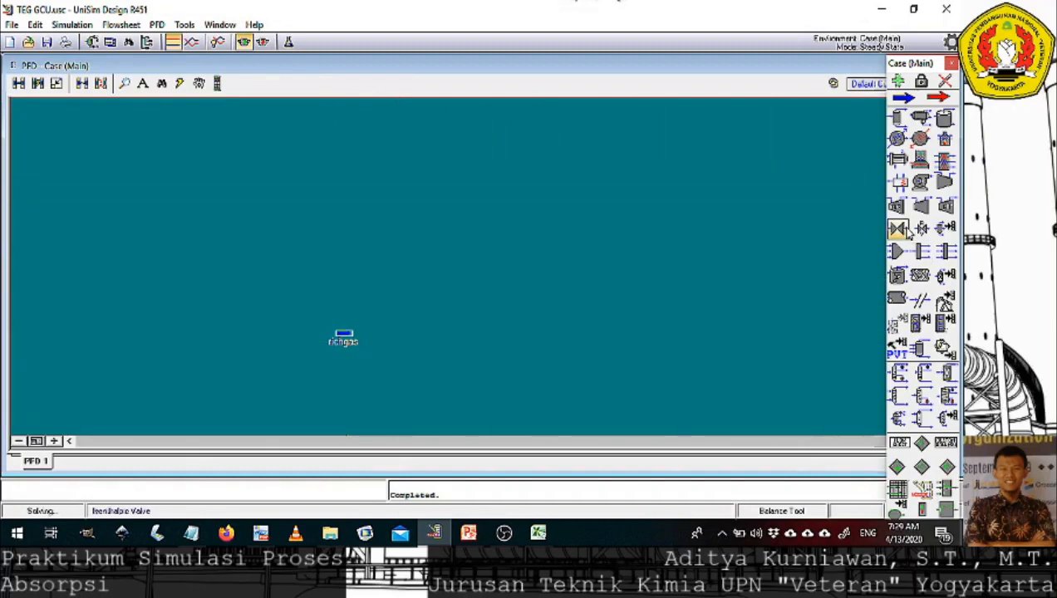
pyautogui.click(386, 350)
pyautogui.doubleClick(397, 338)
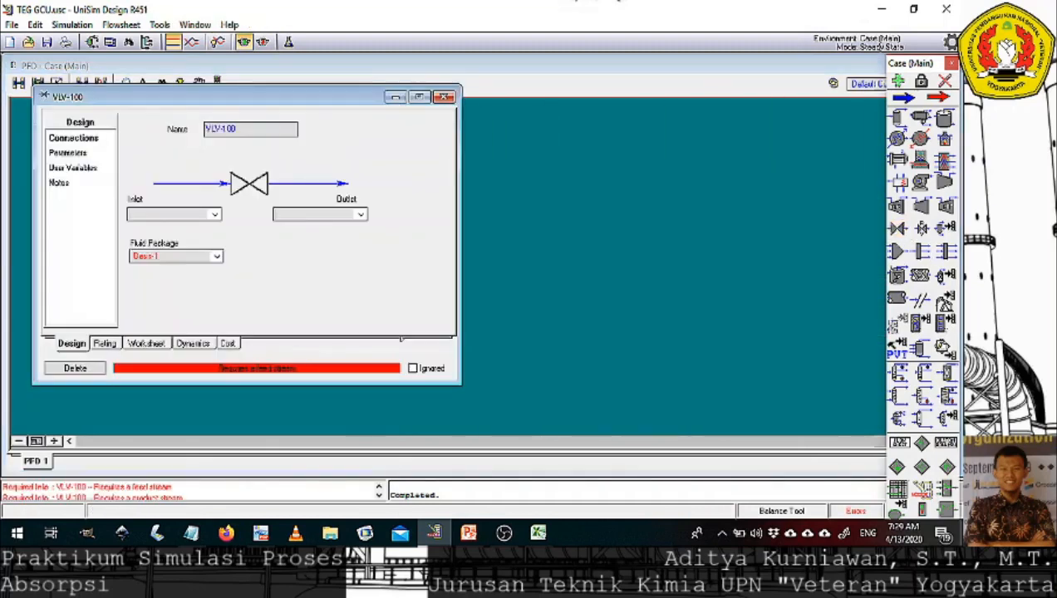
pyautogui.write('VB-1')
pyautogui.click(159, 210)
pyautogui.click(214, 215)
pyautogui.click(208, 227)
pyautogui.click(314, 214)
pyautogui.write('vgou')
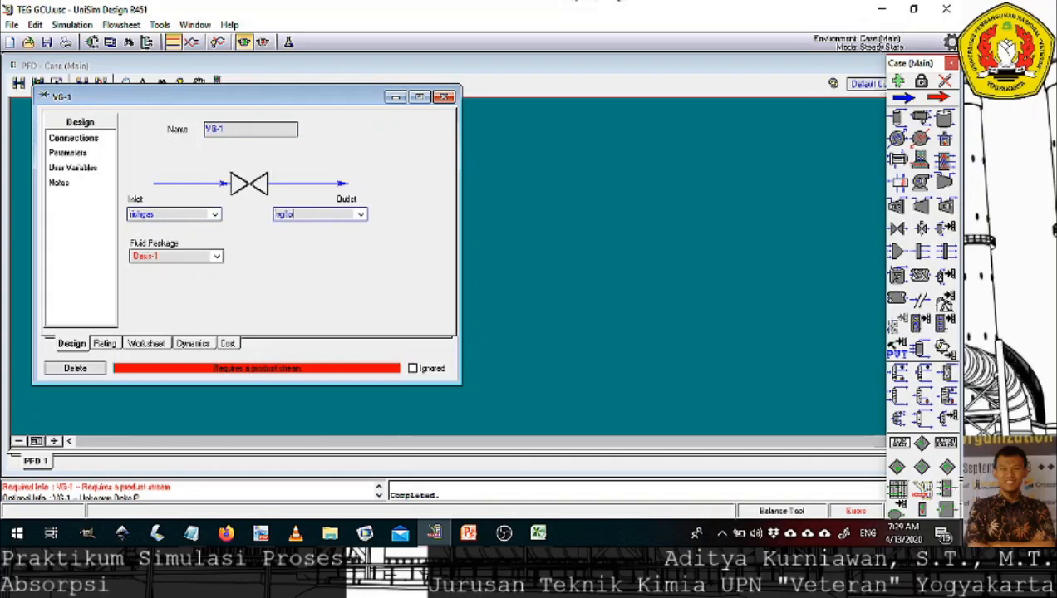
pyautogui.write('lout')
# Set the VG-1 valve's pressure drop to 20 psi and align the richgas stream with the valve.
pyautogui.click(70, 153)
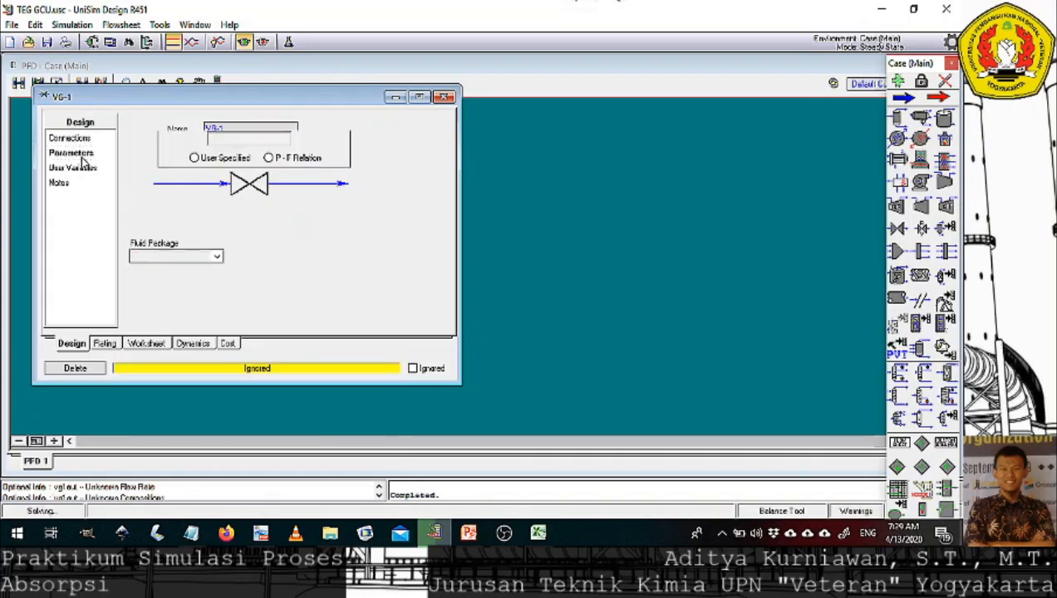
pyautogui.click(242, 141)
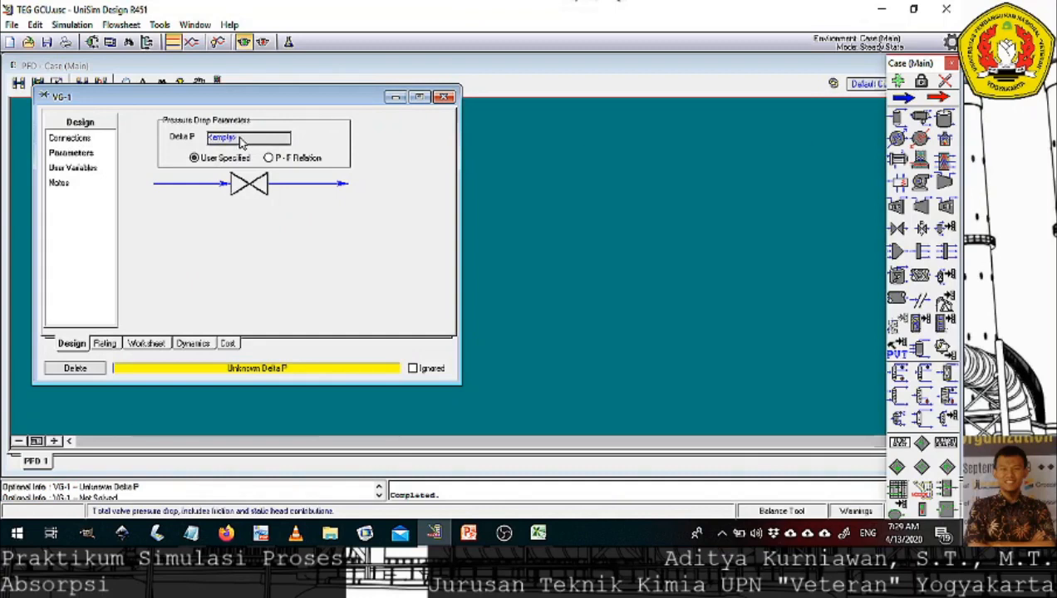
pyautogui.write('20')
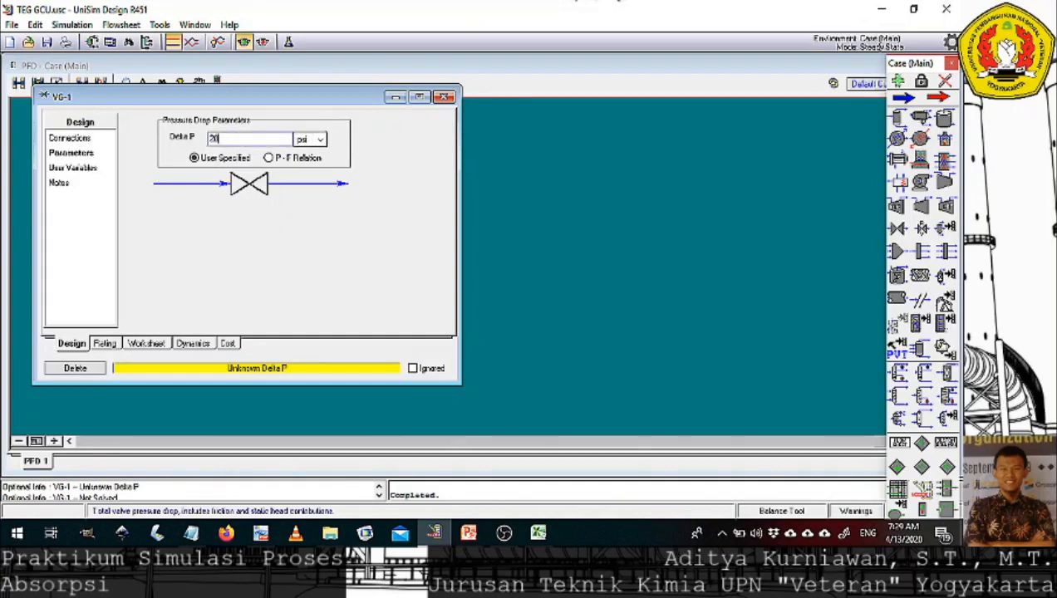
pyautogui.press('Return')
pyautogui.click(443, 97)
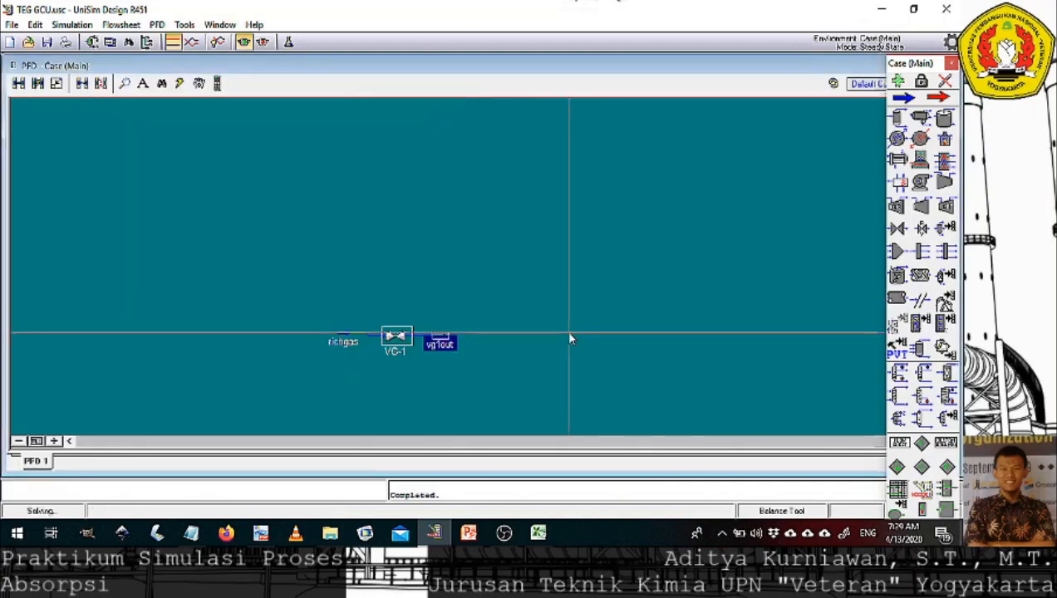
pyautogui.click(341, 336)
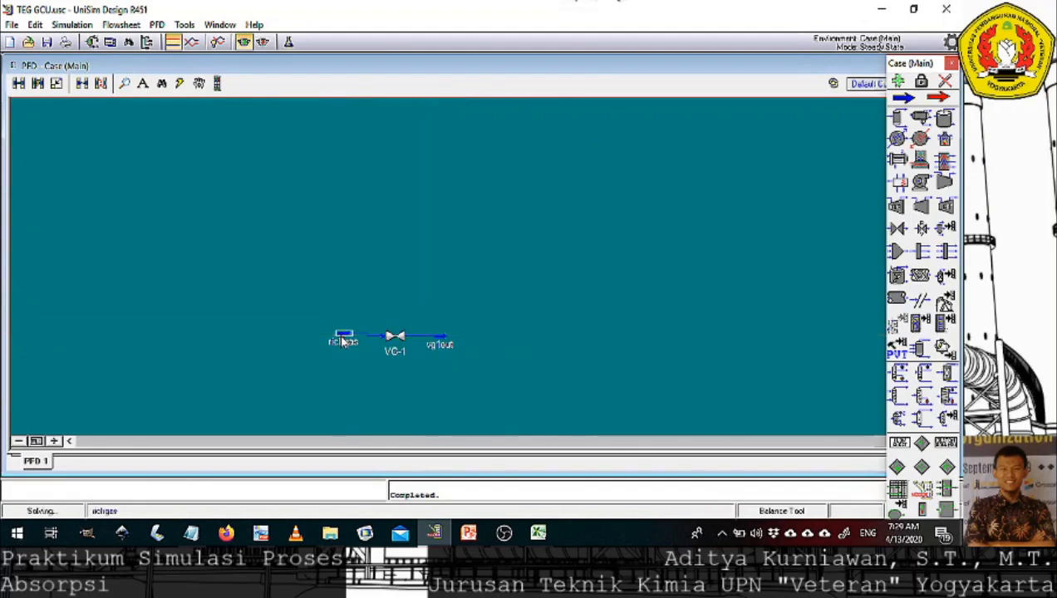
pyautogui.click(638, 330)
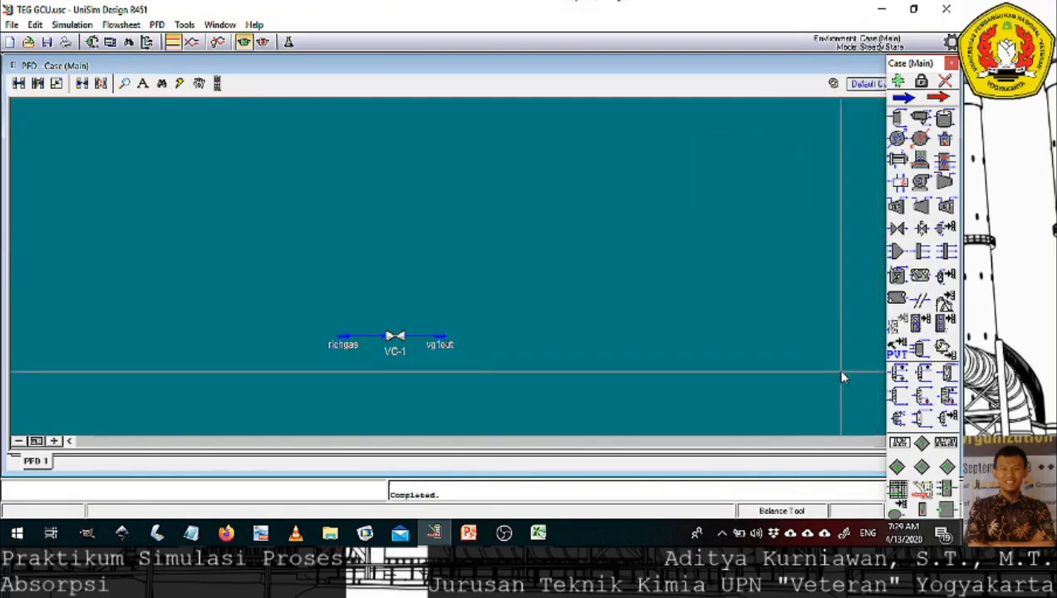
# Add an absorber column named GCU beside vg1out, with a new stream leanTEG as its top stage inlet.
pyautogui.click(899, 399)
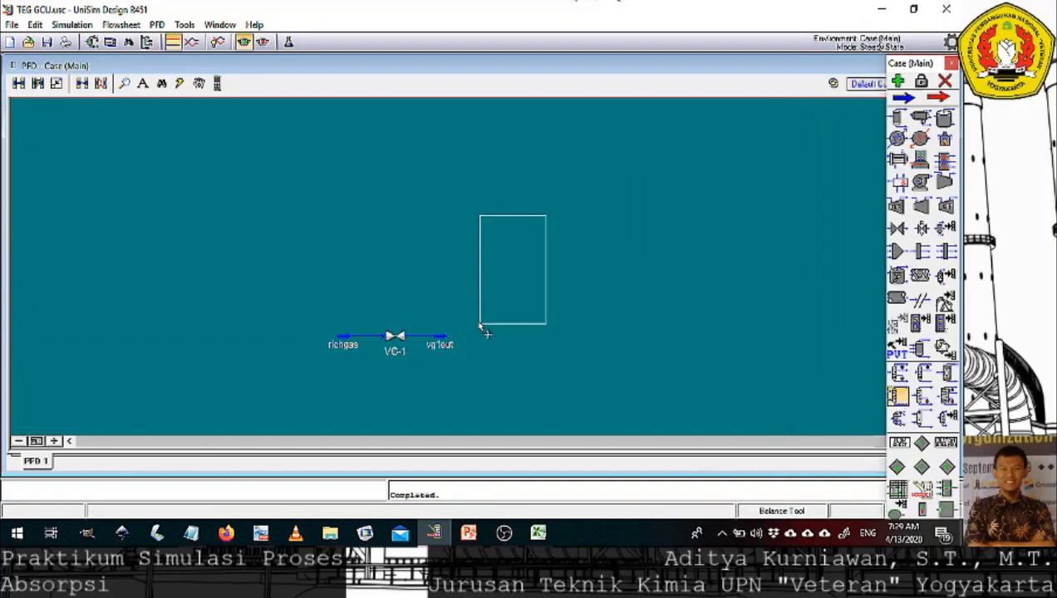
pyautogui.click(482, 327)
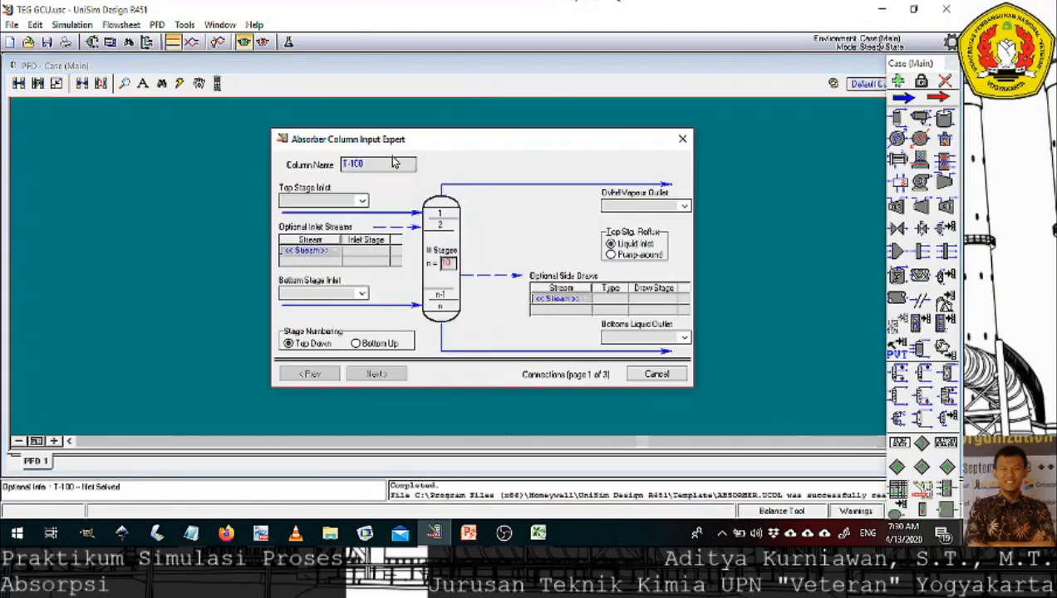
pyautogui.write('BCL')
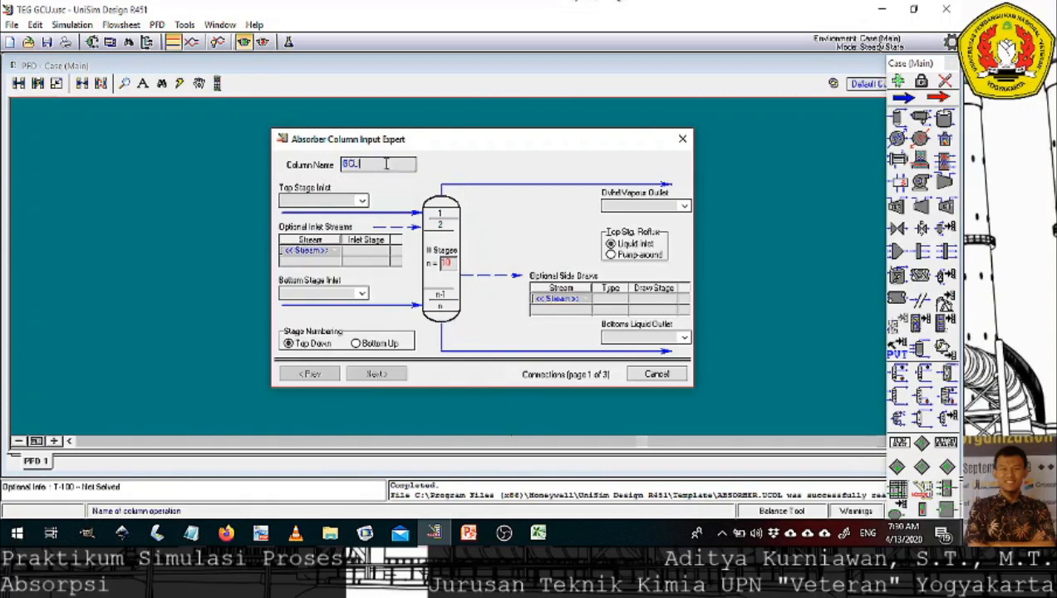
pyautogui.click(311, 200)
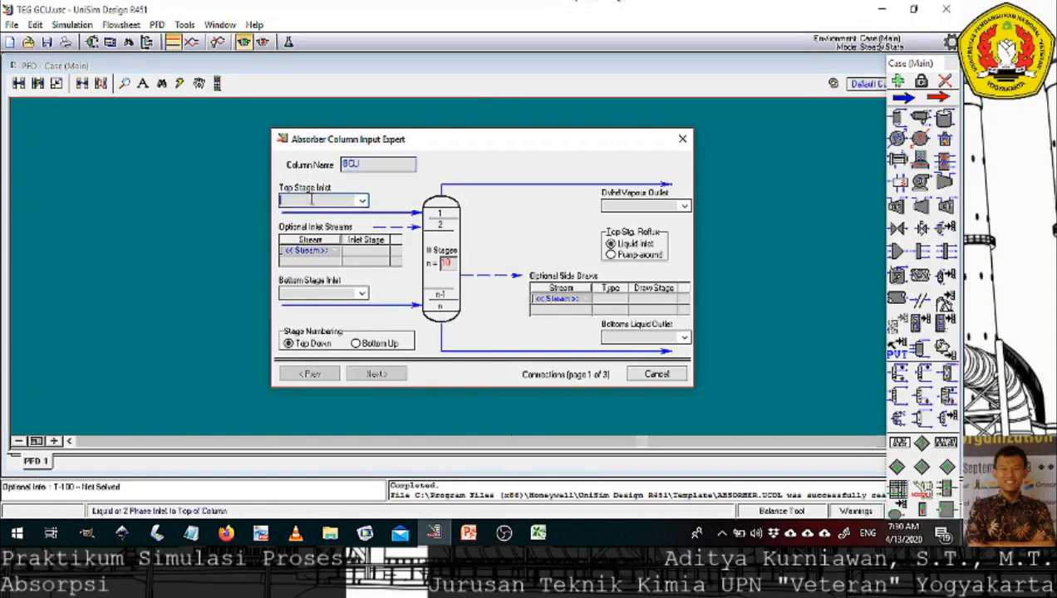
pyautogui.write('leante')
pyautogui.press('BackSpace')
pyautogui.press('BackSpace')
pyautogui.write('TEG')
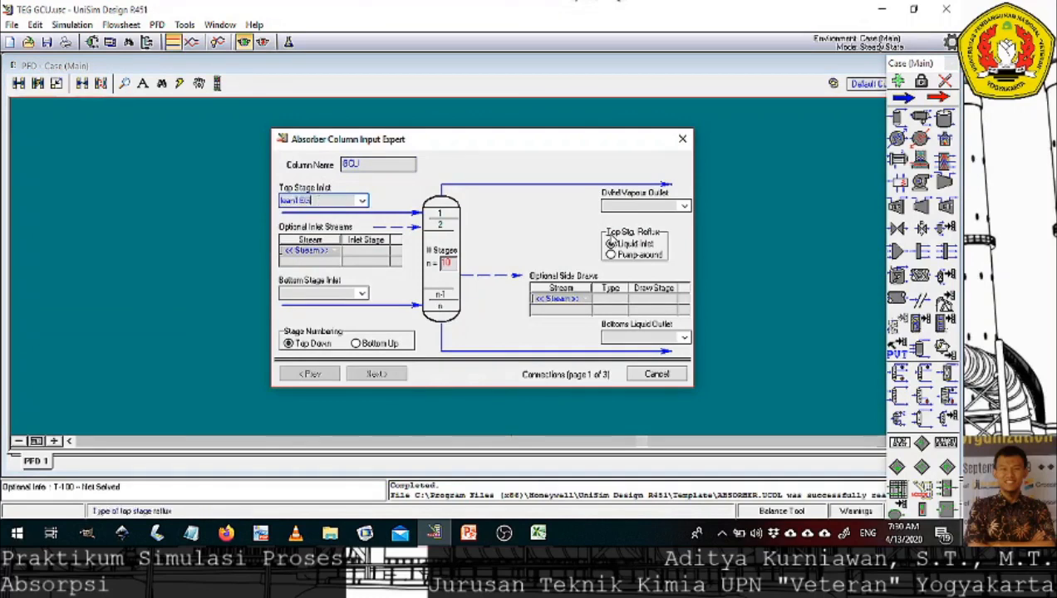
# Connect vg1out as the column's bottom stage inlet, leangas as the overhead vapour outlet and richTEG as the bottoms liquid outlet.
pyautogui.click(322, 293)
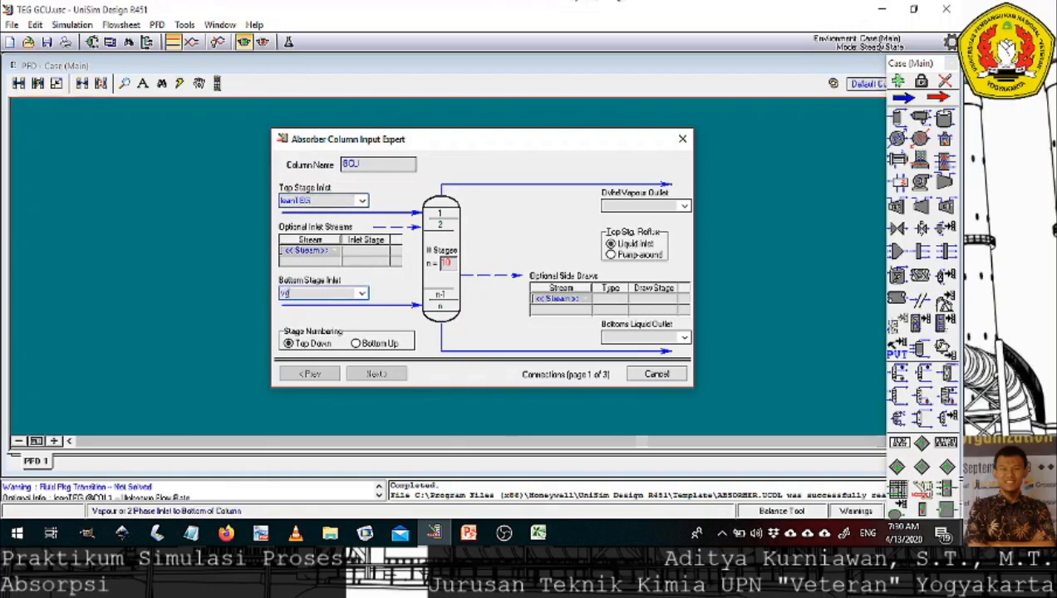
pyautogui.click(363, 294)
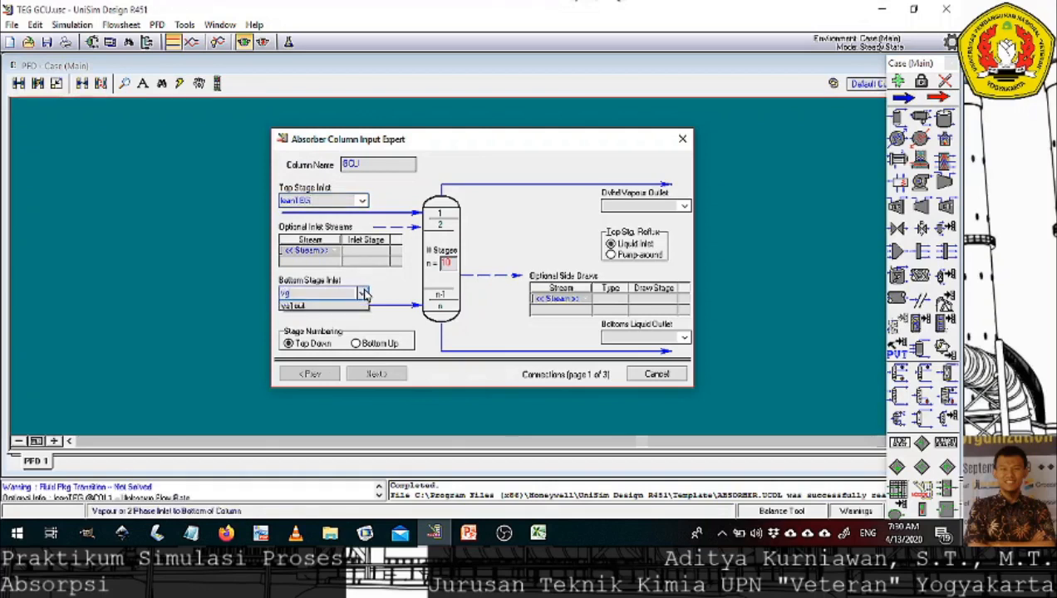
pyautogui.click(350, 306)
pyautogui.click(649, 208)
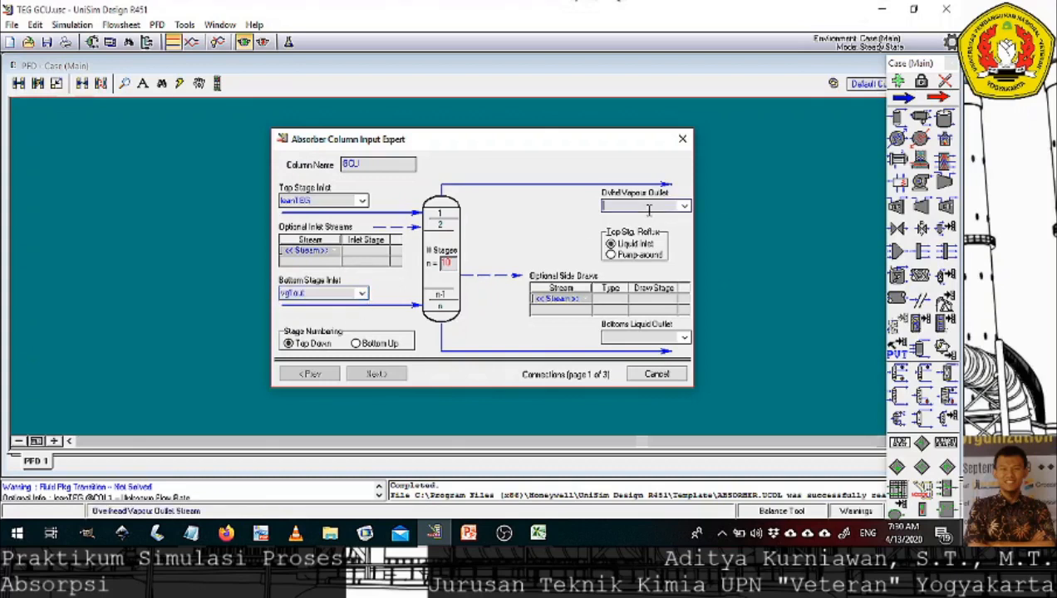
pyautogui.write('leangas')
pyautogui.click(623, 338)
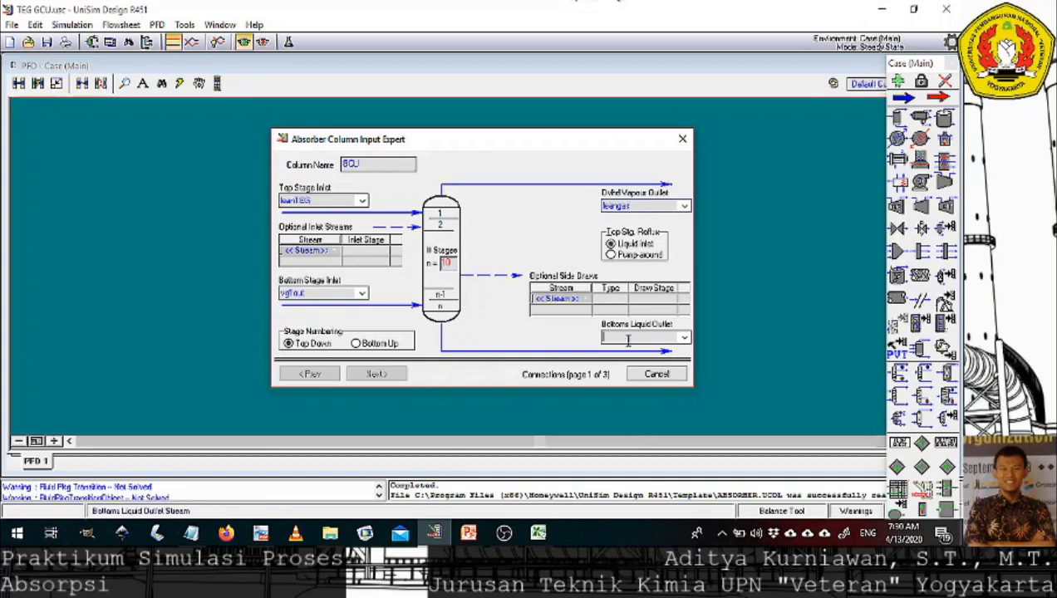
pyautogui.write('richTEG')
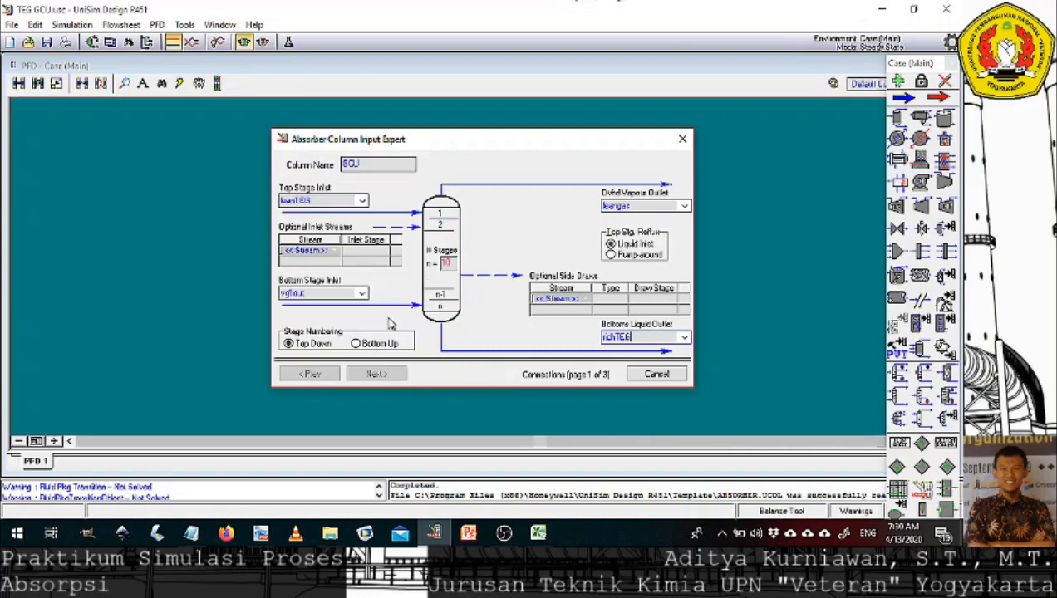
# Number the absorber's stages from the bottom up and set the number of stages to 9.
pyautogui.click(370, 344)
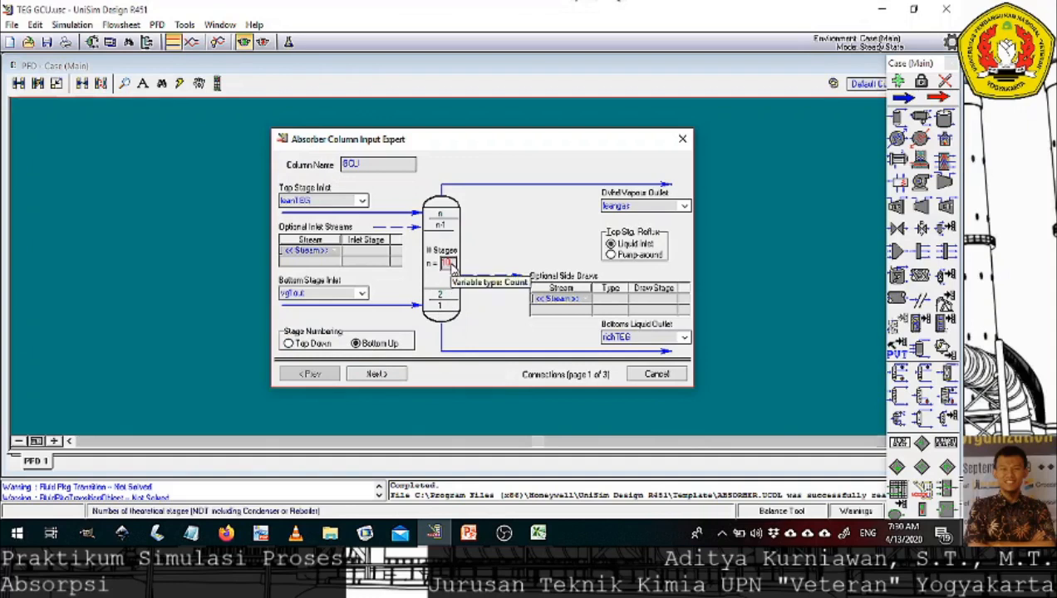
pyautogui.click(449, 264)
pyautogui.write('8')
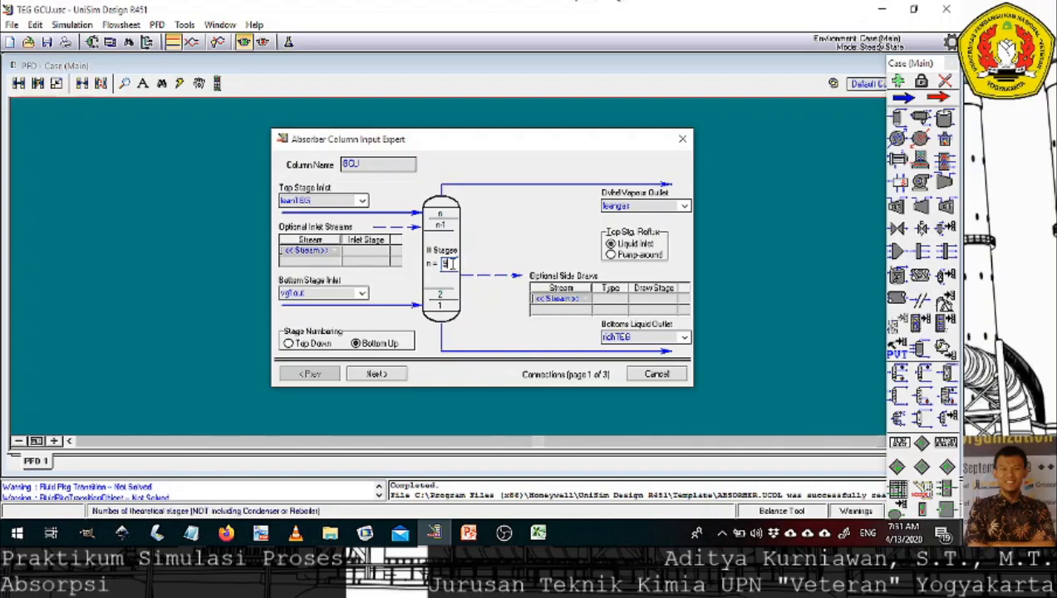
pyautogui.click(376, 374)
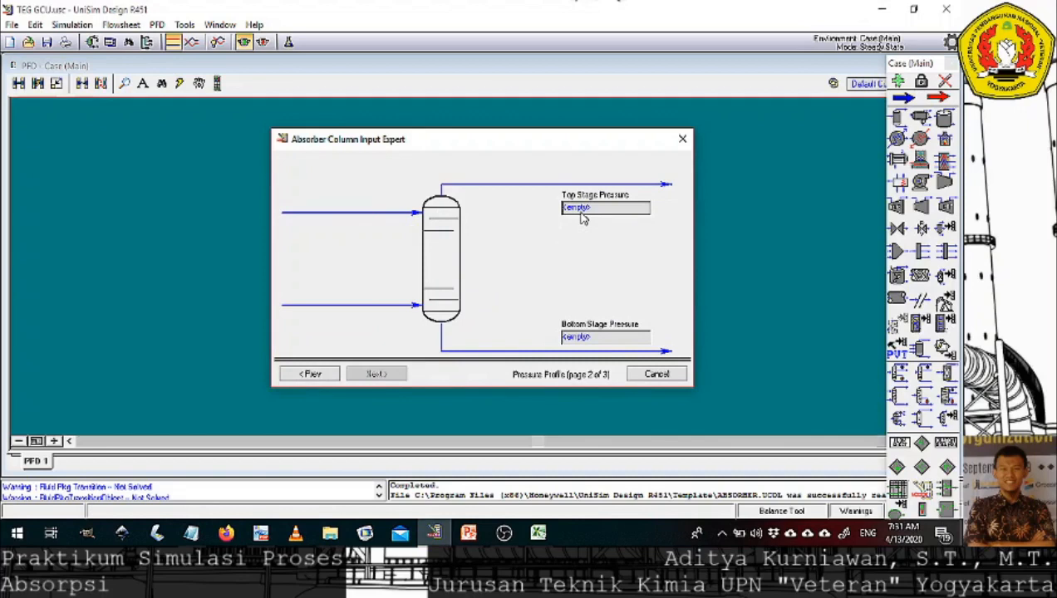
# Set the absorber's bottom stage pressure to 780 psia and top stage pressure to 778 psia.
pyautogui.click(597, 338)
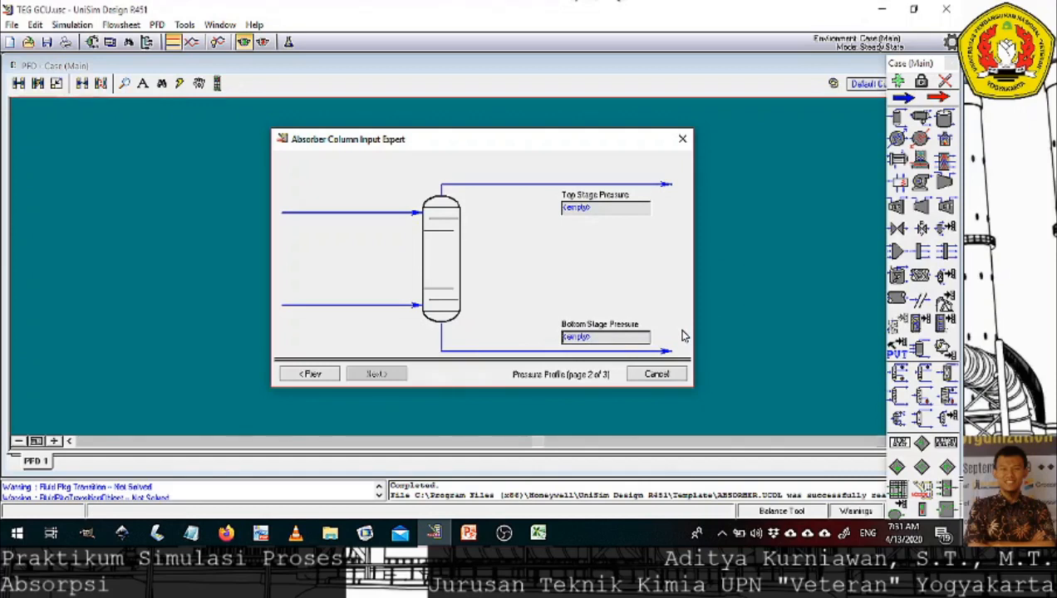
pyautogui.write('780')
pyautogui.click(602, 209)
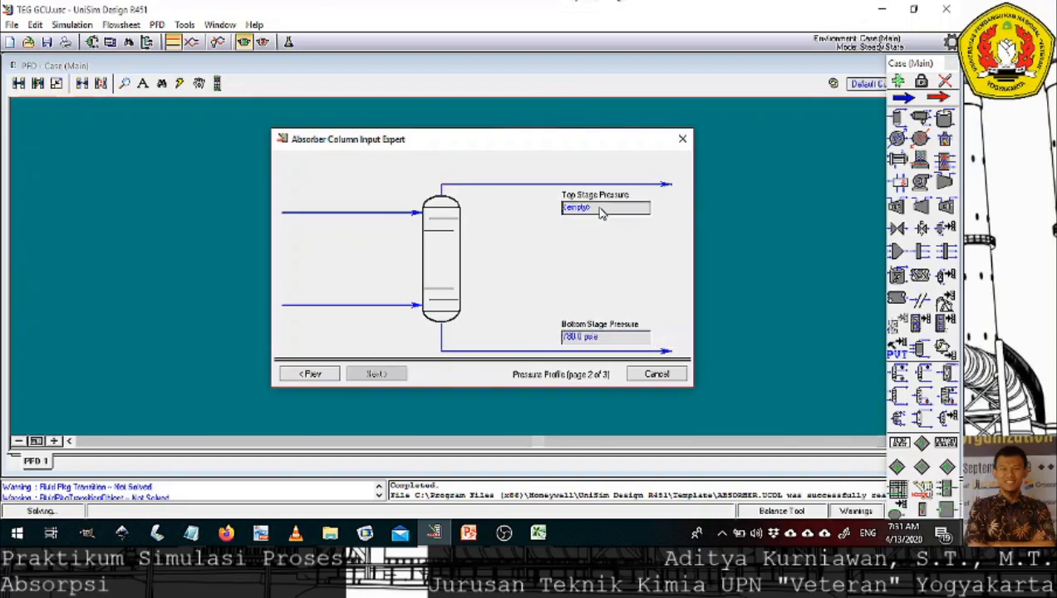
pyautogui.write('775')
pyautogui.click(579, 293)
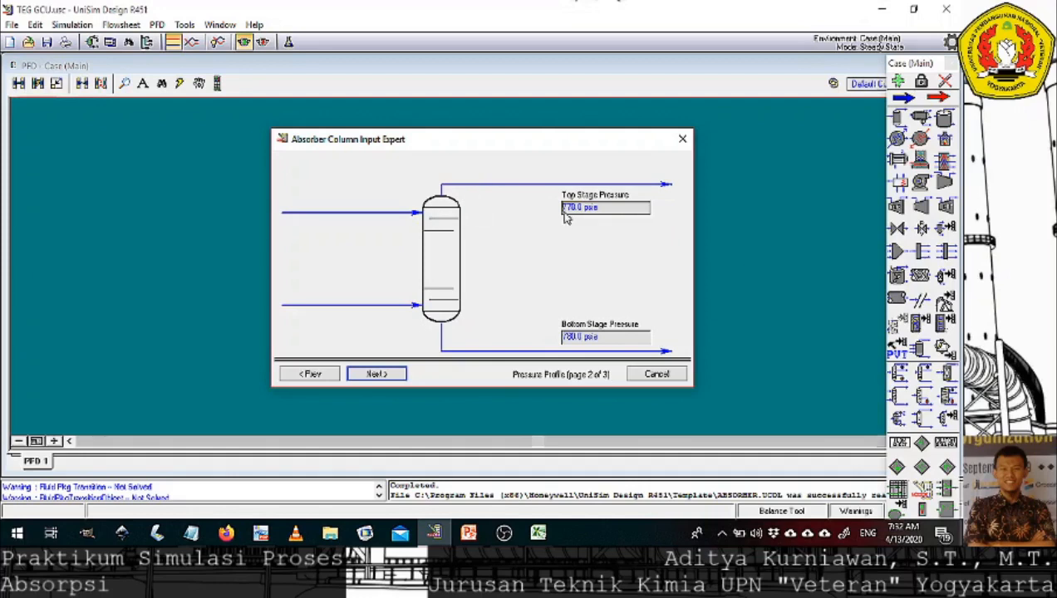
pyautogui.click(378, 379)
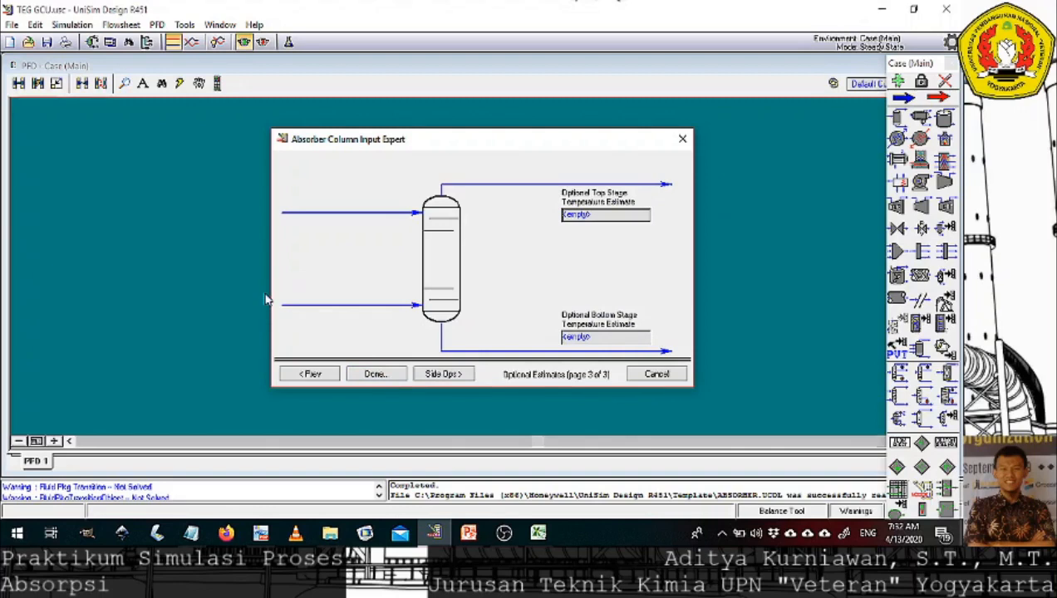
# Enter 98 F as both the bottom and top stage temperature estimates and finish the GCU column setup.
pyautogui.click(590, 343)
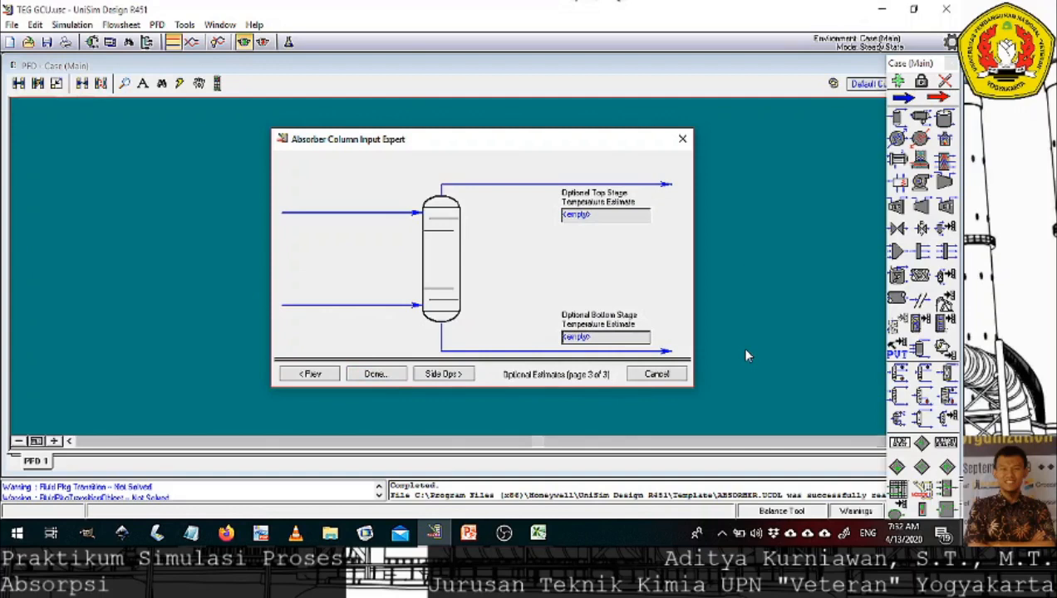
pyautogui.write('30')
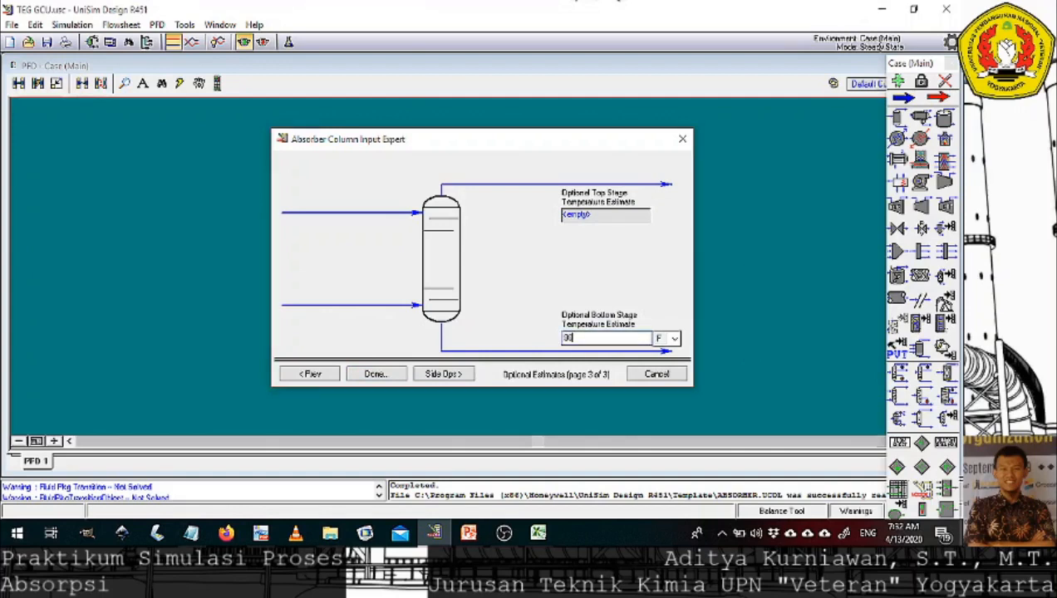
pyautogui.press('Escape')
pyautogui.click(575, 217)
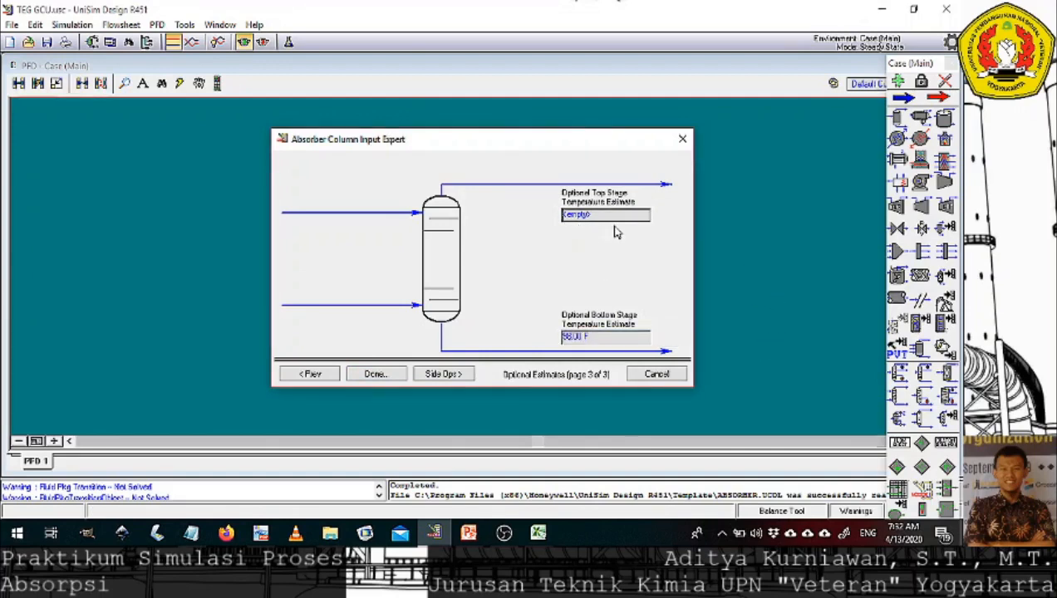
pyautogui.write('9')
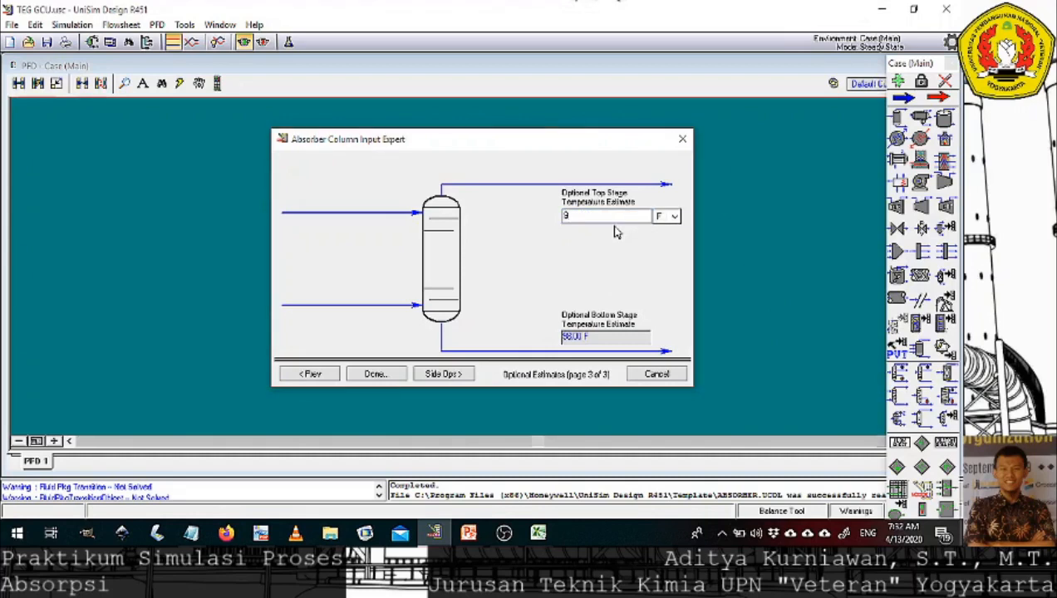
pyautogui.write('8')
pyautogui.press('Return')
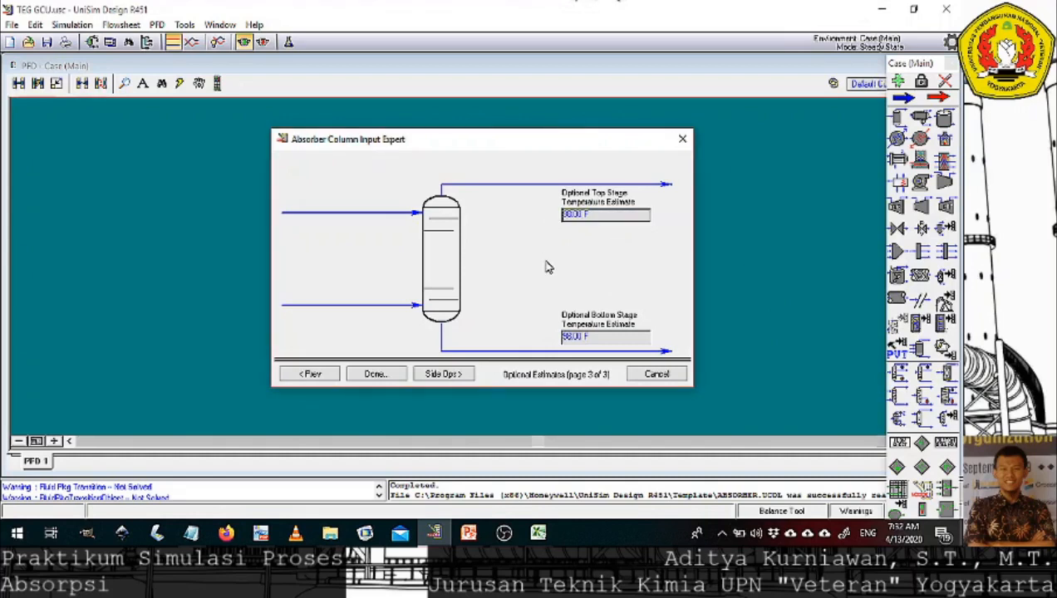
pyautogui.click(374, 374)
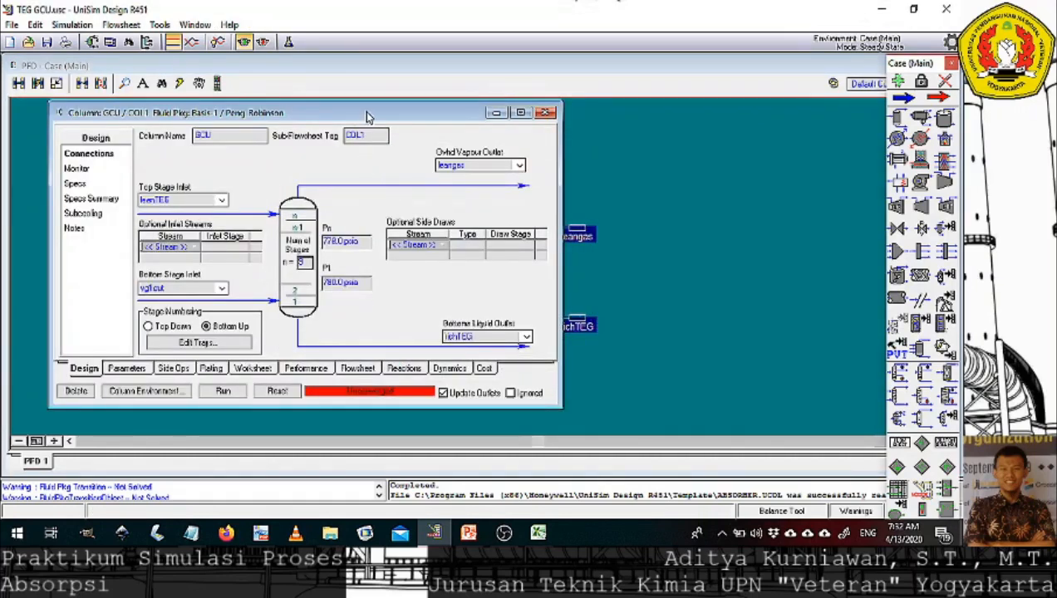
pyautogui.moveTo(368, 115); pyautogui.dragTo(586, 105)
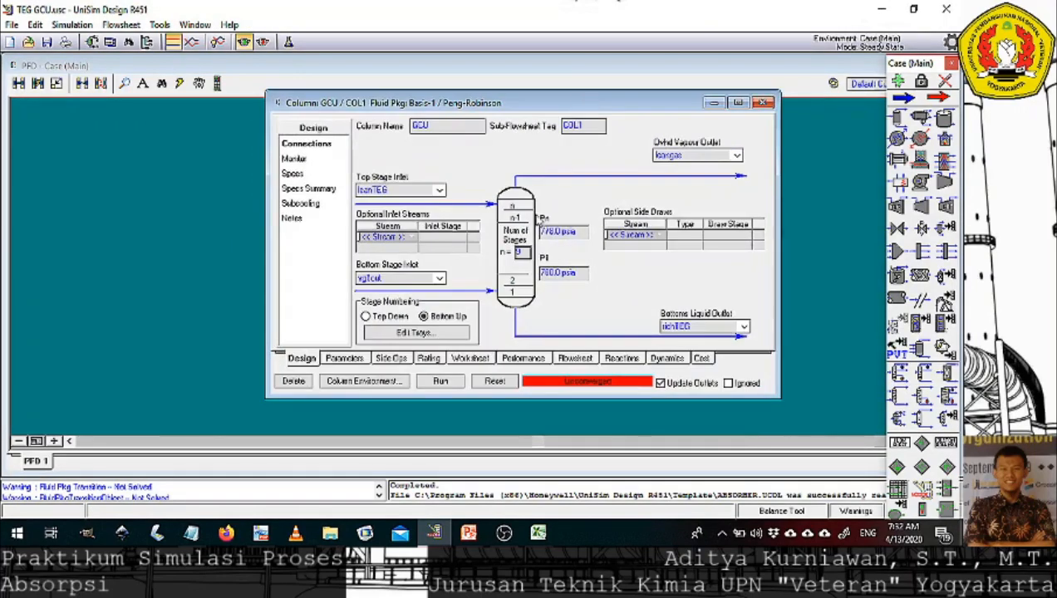
pyautogui.click(766, 103)
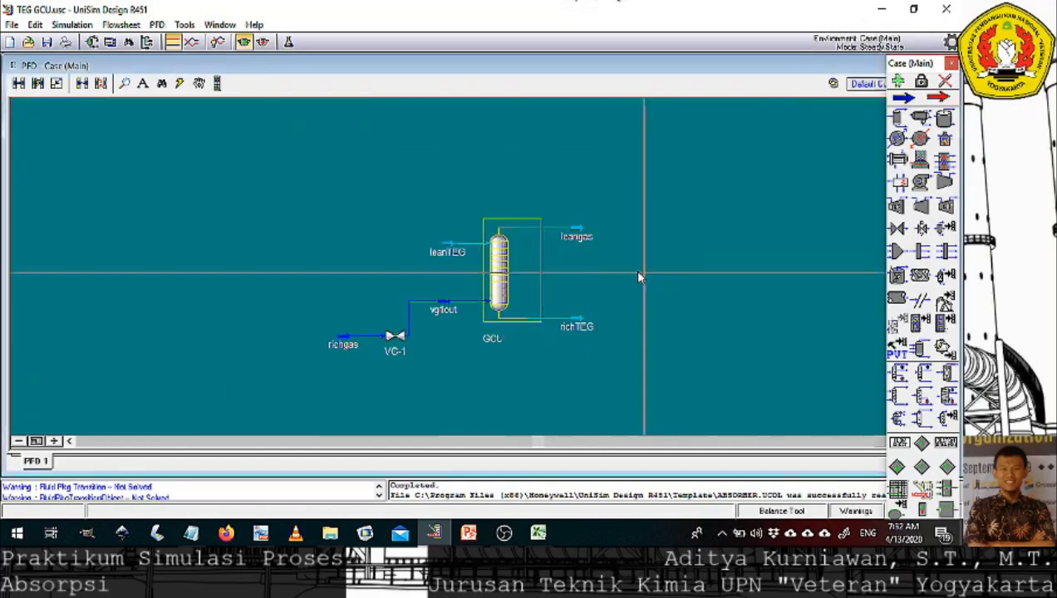
# Set the leanTEG stream's temperature to 97.4 F and pressure to 778 psia.
pyautogui.doubleClick(447, 250)
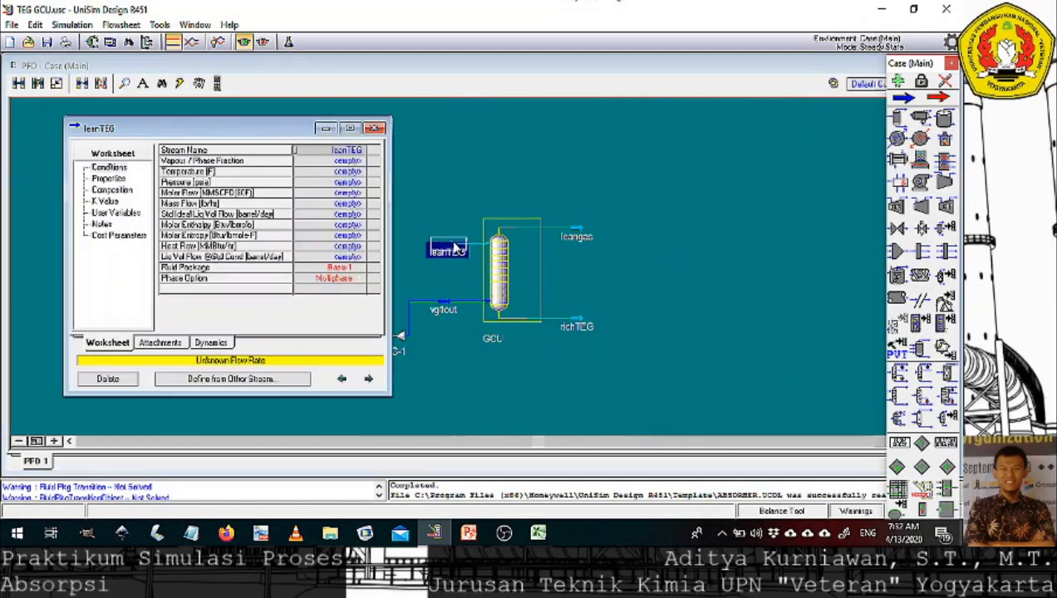
pyautogui.click(343, 172)
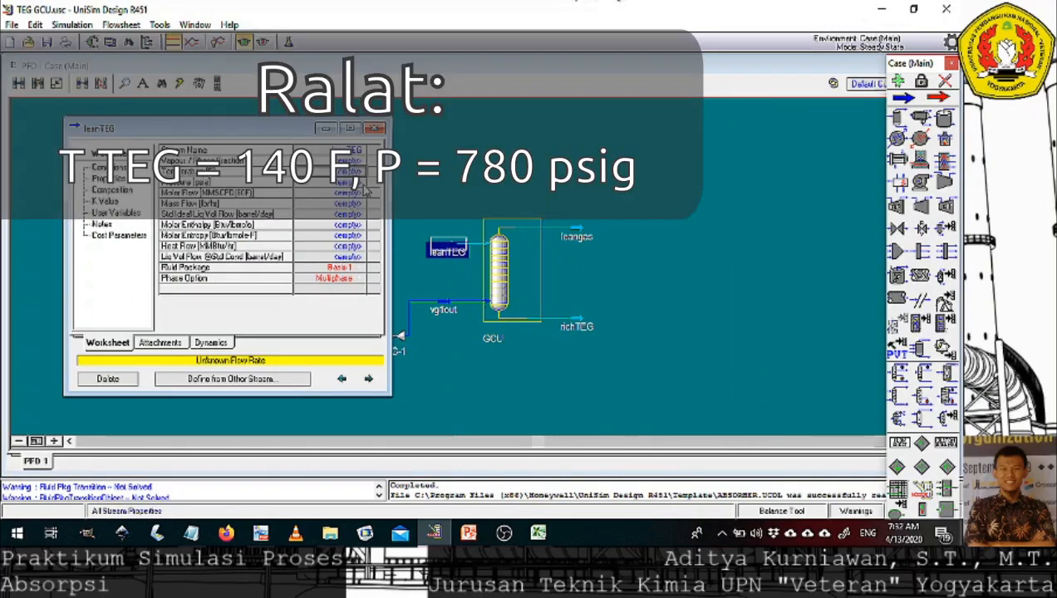
pyautogui.write('10')
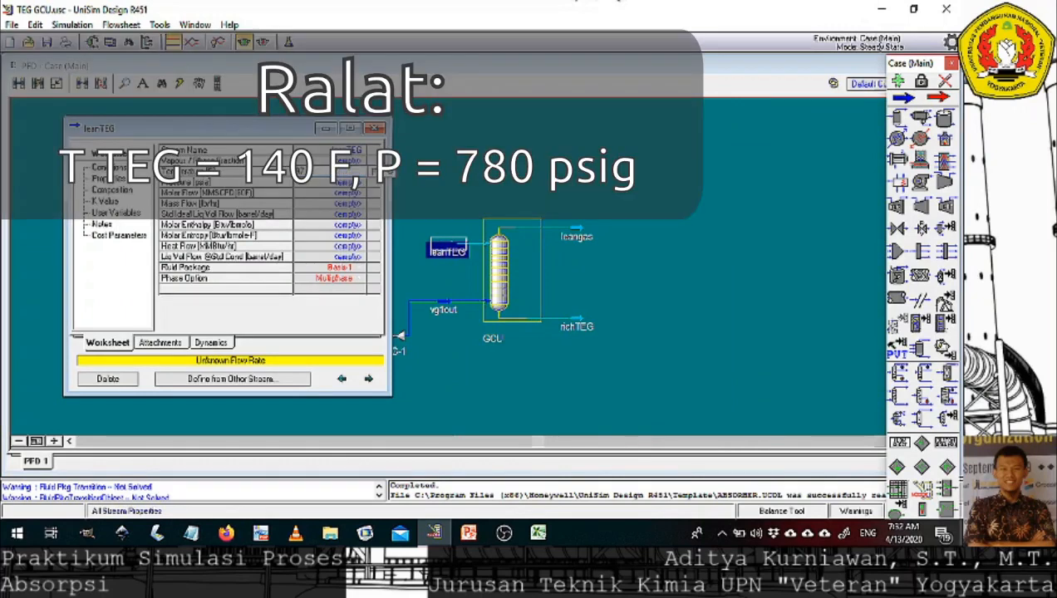
pyautogui.press('Return')
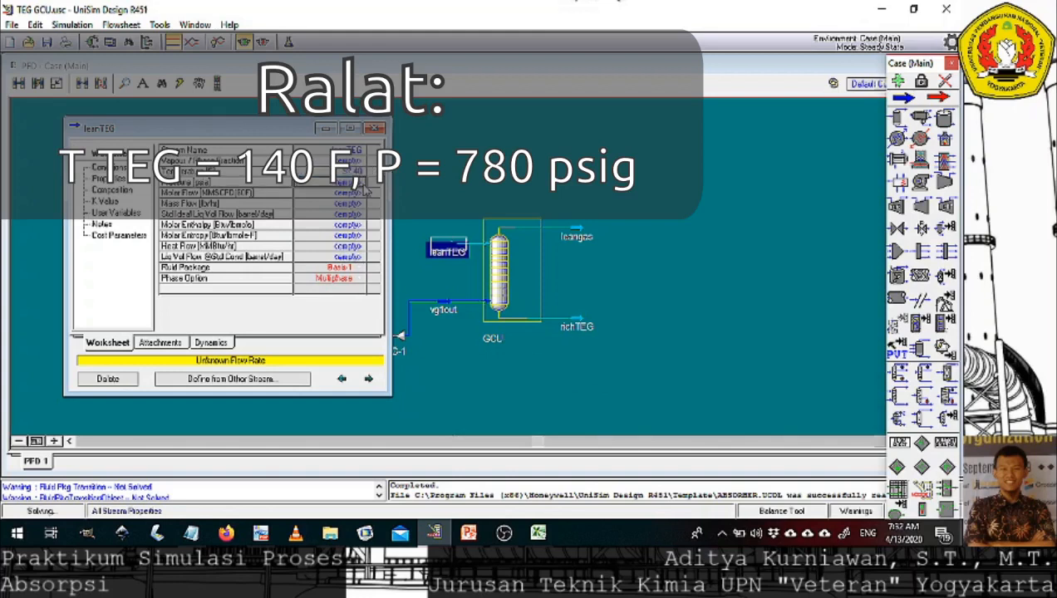
pyautogui.press('Return')
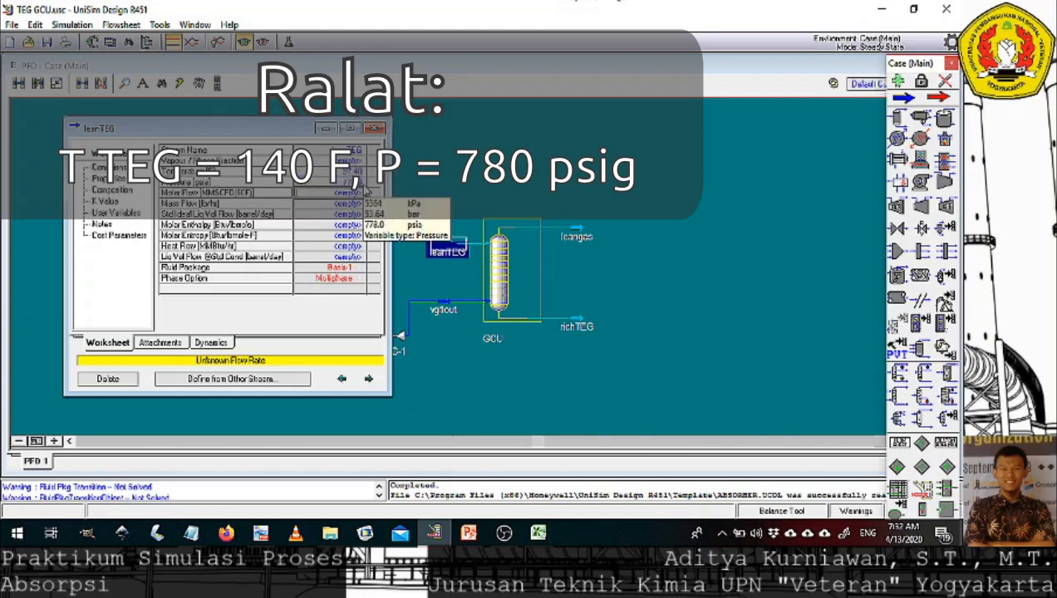
pyautogui.click(364, 186)
pyautogui.write('77')
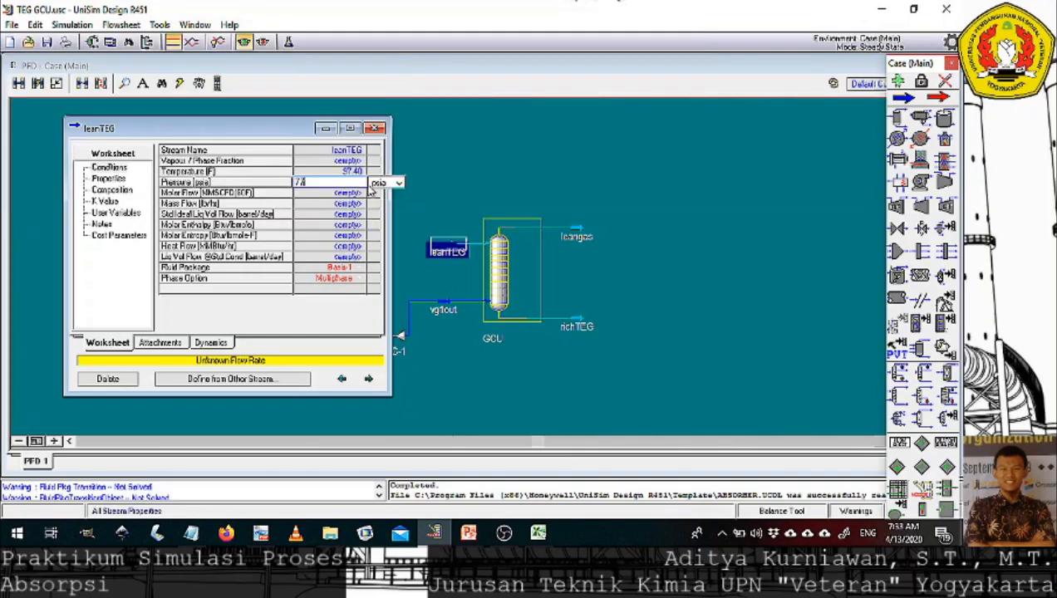
pyautogui.click(375, 128)
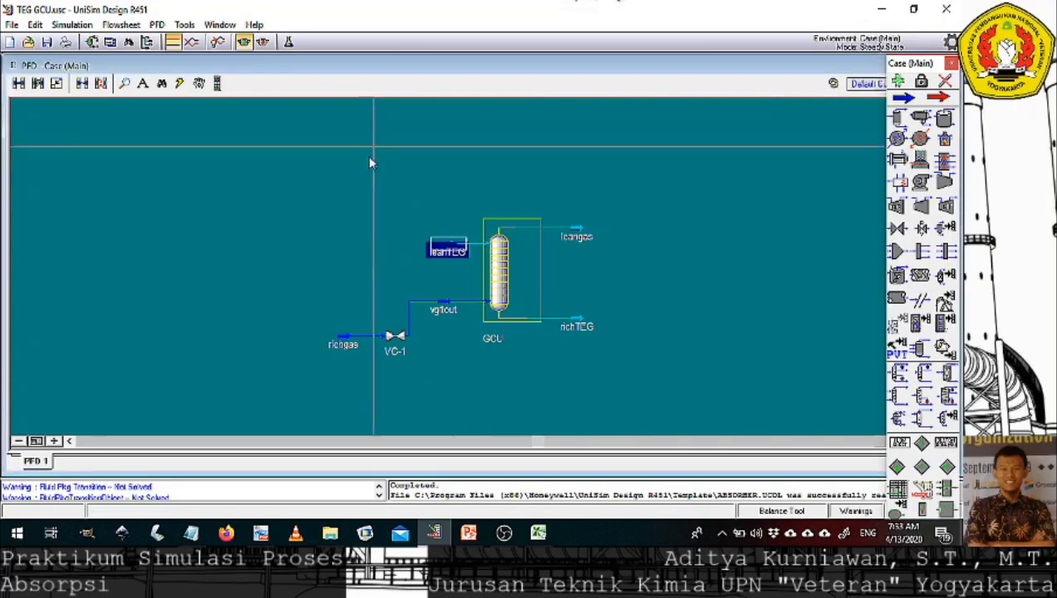
# Set the richgas stream's pressure to 800 psig.
pyautogui.doubleClick(342, 337)
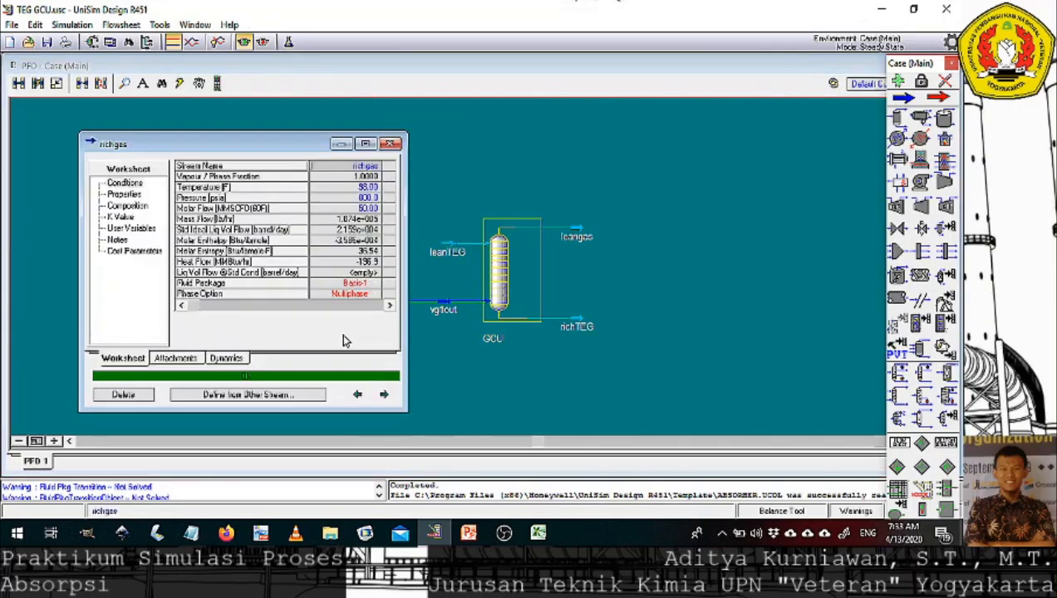
pyautogui.click(374, 198)
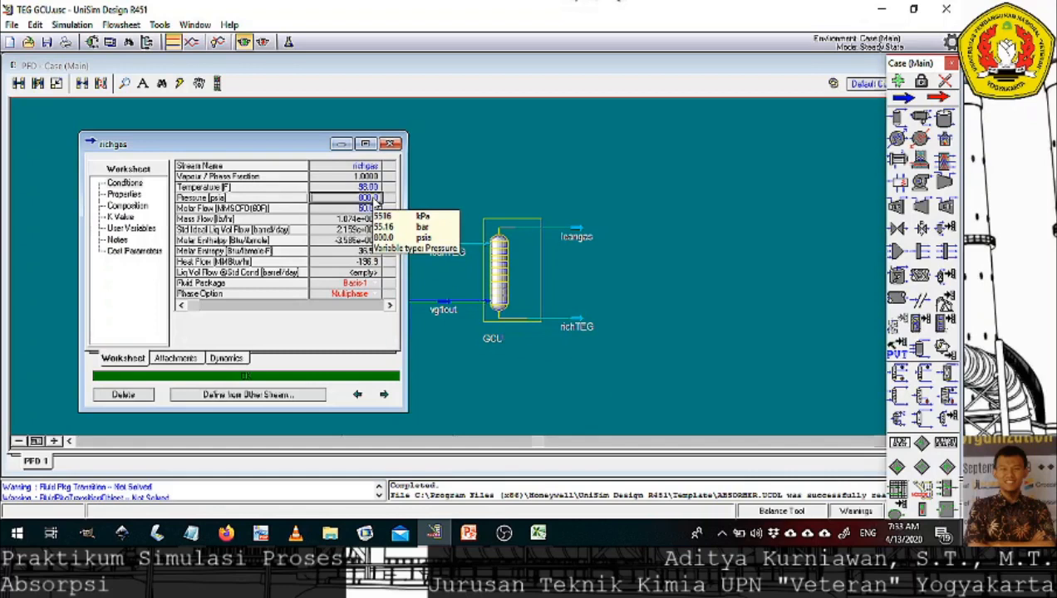
pyautogui.write('800')
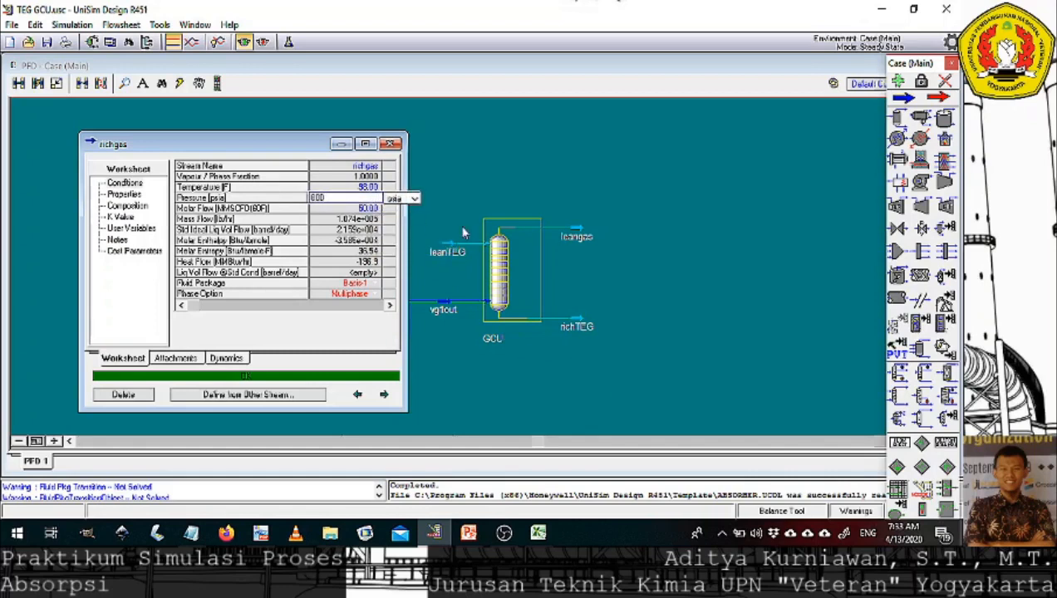
pyautogui.click(415, 199)
pyautogui.moveTo(438, 232)
pyautogui.mouseDown()
pyautogui.moveTo(440, 217)
pyautogui.moveTo(445, 249)
pyautogui.moveTo(443, 239)
pyautogui.mouseUp()
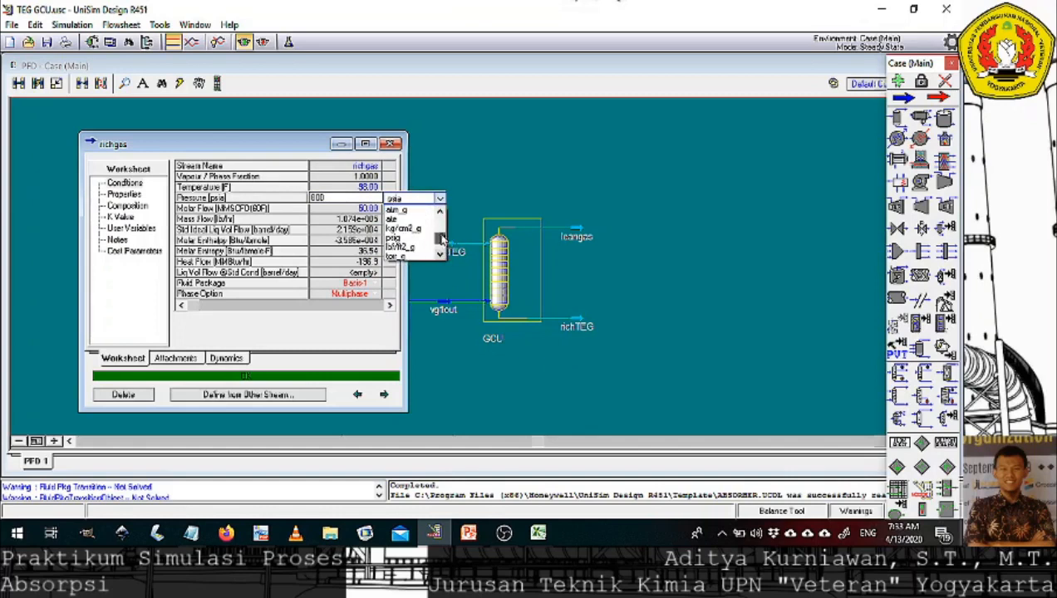
pyautogui.click(411, 239)
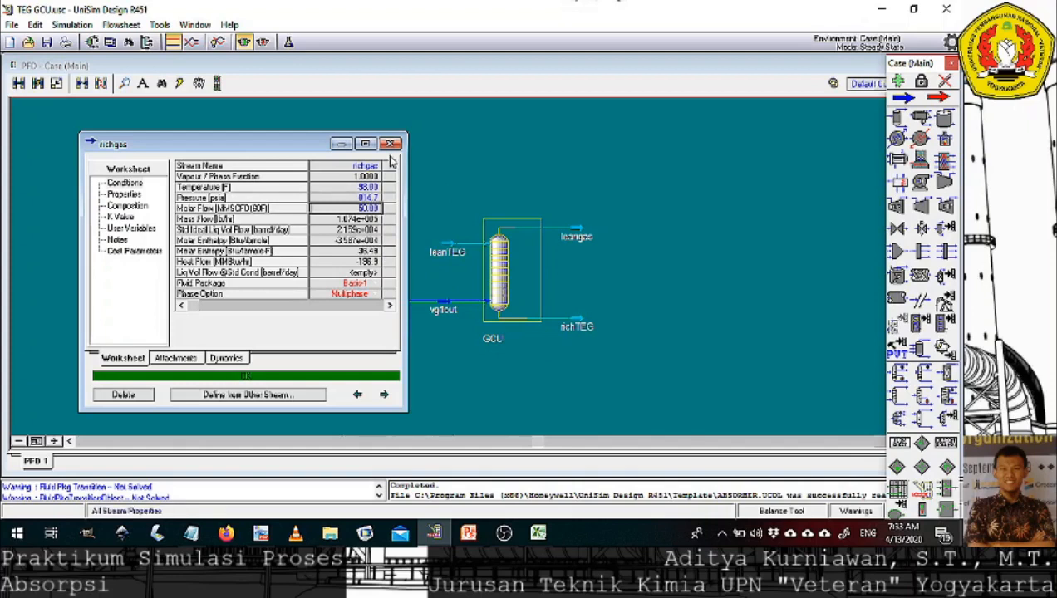
pyautogui.click(389, 144)
pyautogui.moveTo(541, 328)
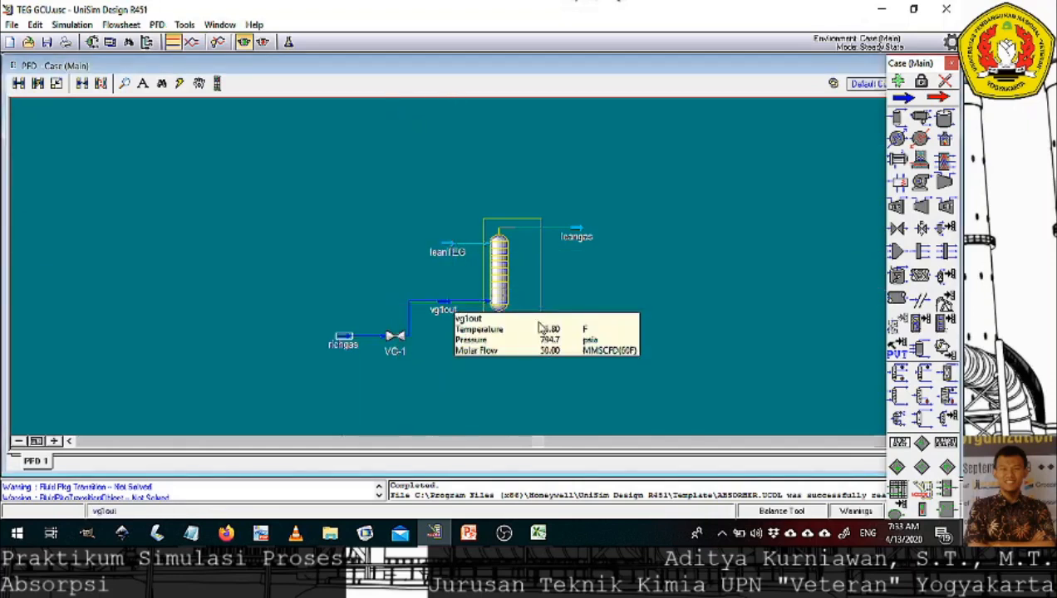
# Set the leanTEG stream's pressure to 778 psig.
pyautogui.doubleClick(445, 250)
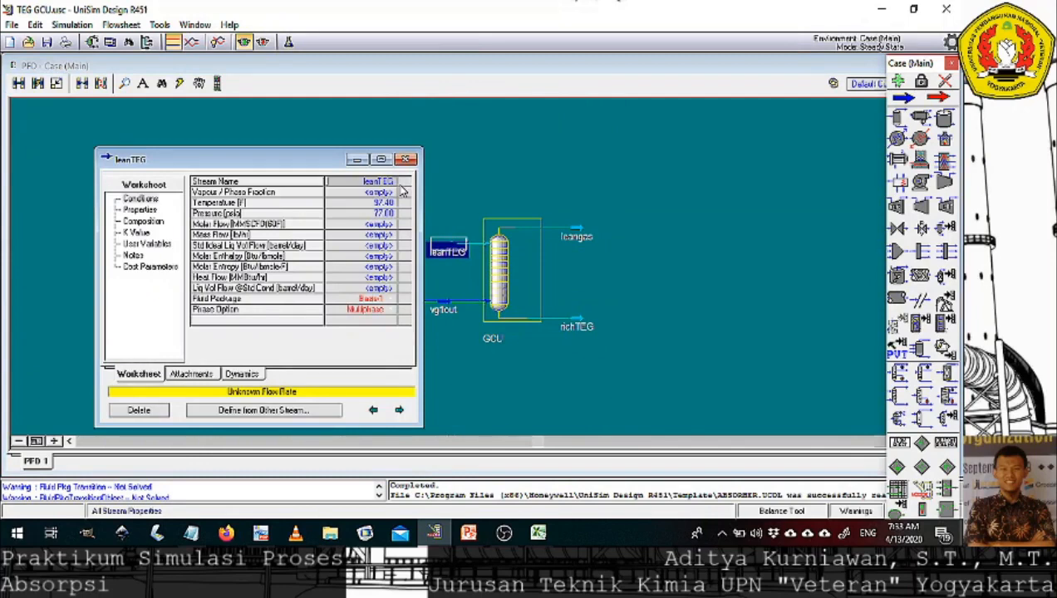
pyautogui.click(387, 214)
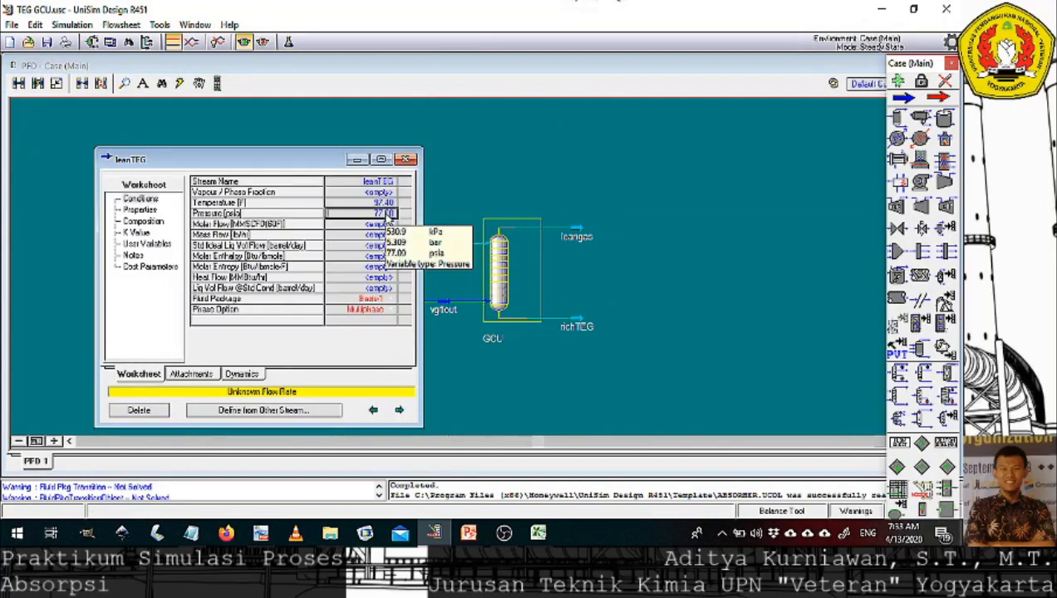
pyautogui.write('778')
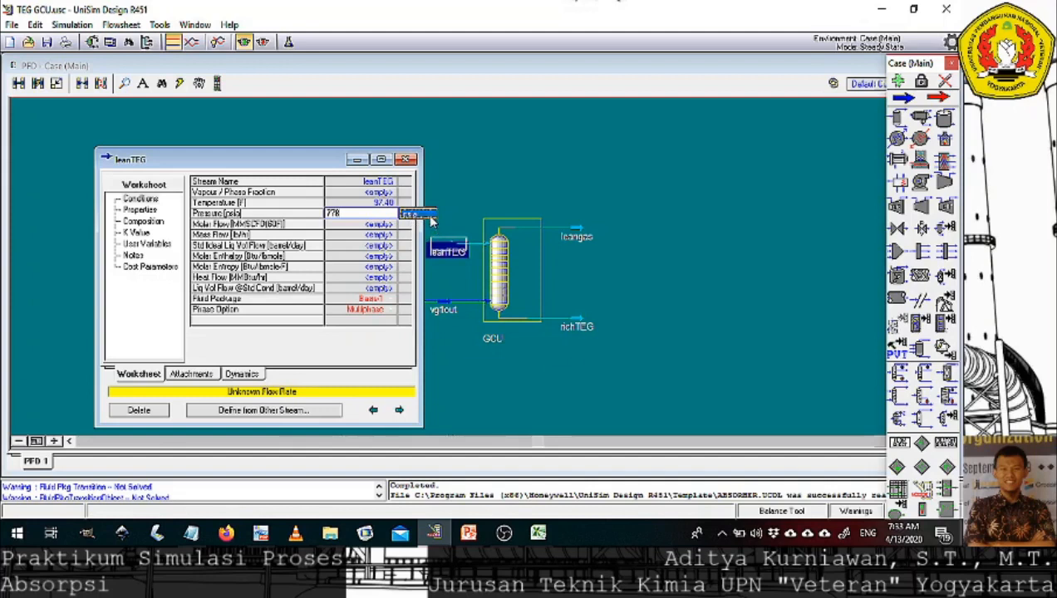
pyautogui.click(431, 216)
pyautogui.scroll(-8, 455, 274)
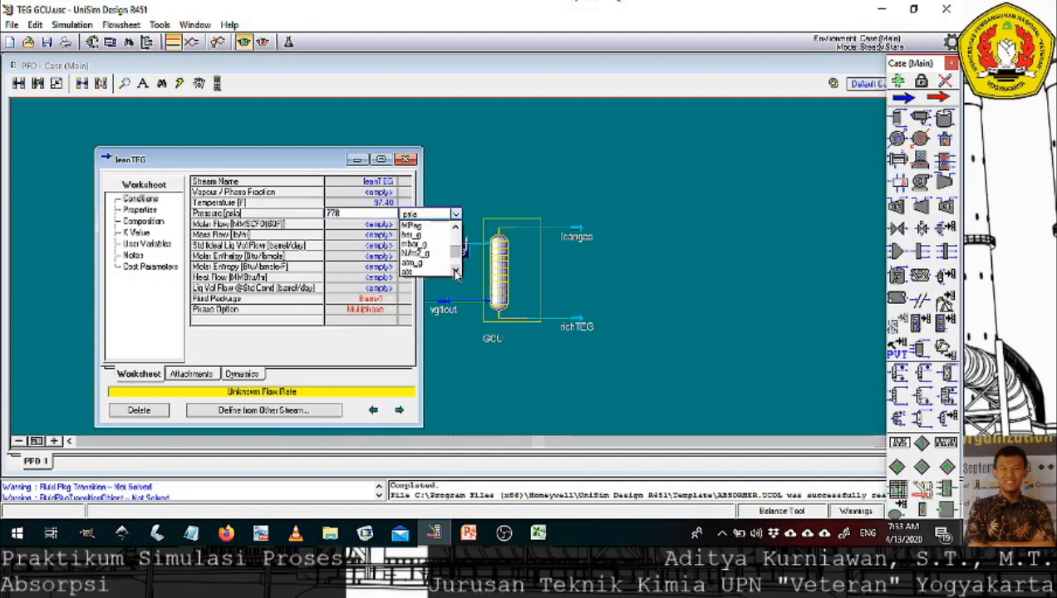
pyautogui.scroll(-1, 456, 274)
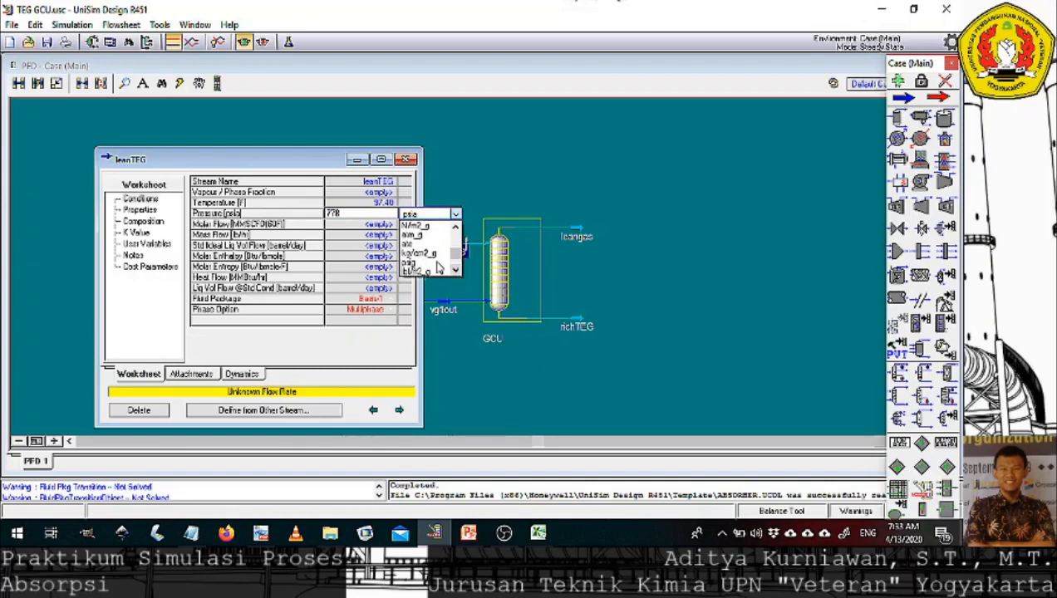
pyautogui.click(439, 265)
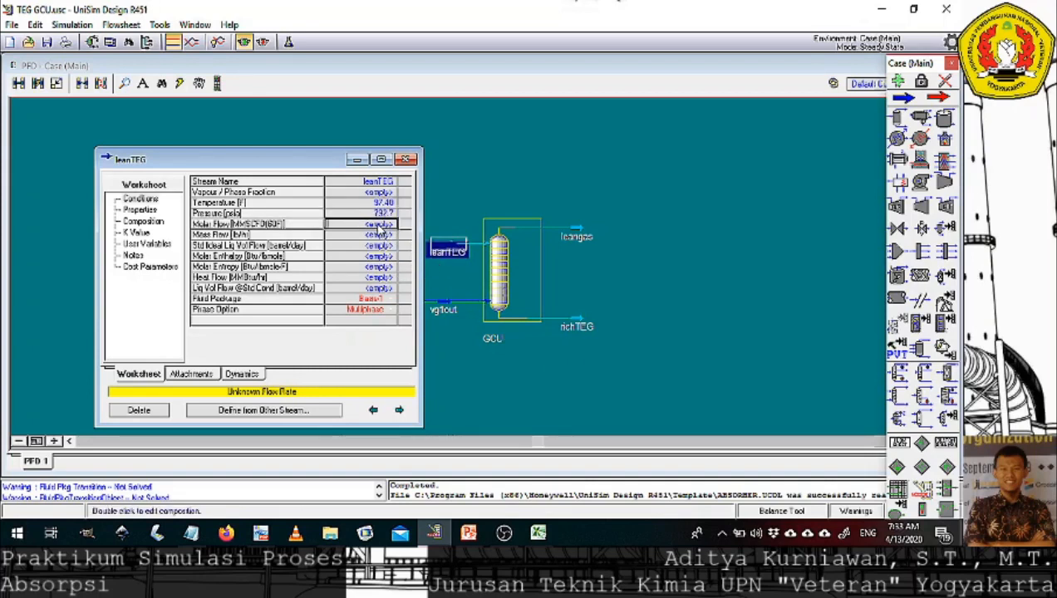
# Set the leanTEG stream's mass flow to 440 lb/hr.
pyautogui.click(386, 237)
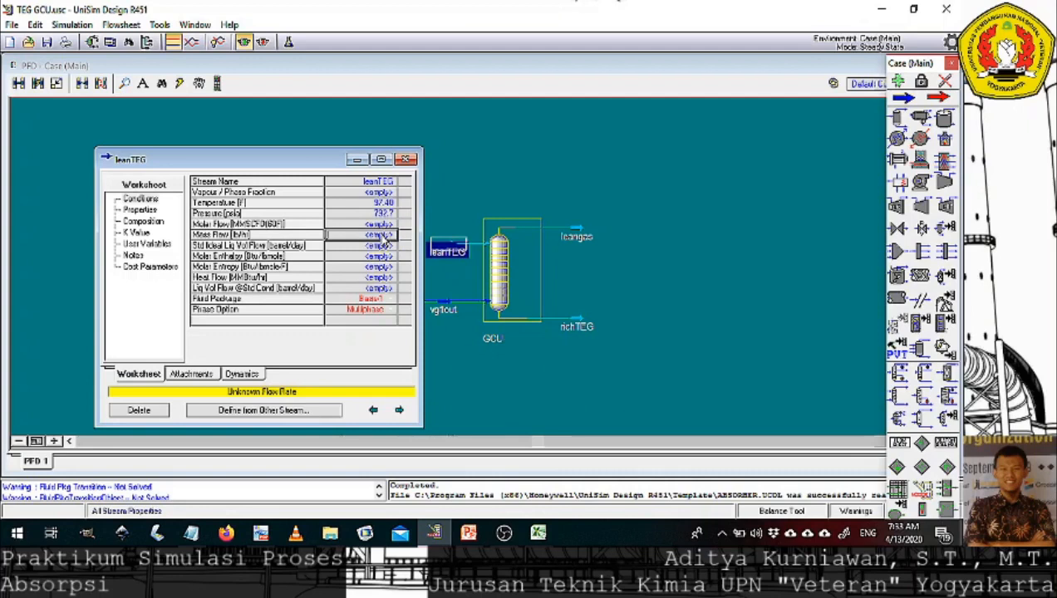
pyautogui.write('440')
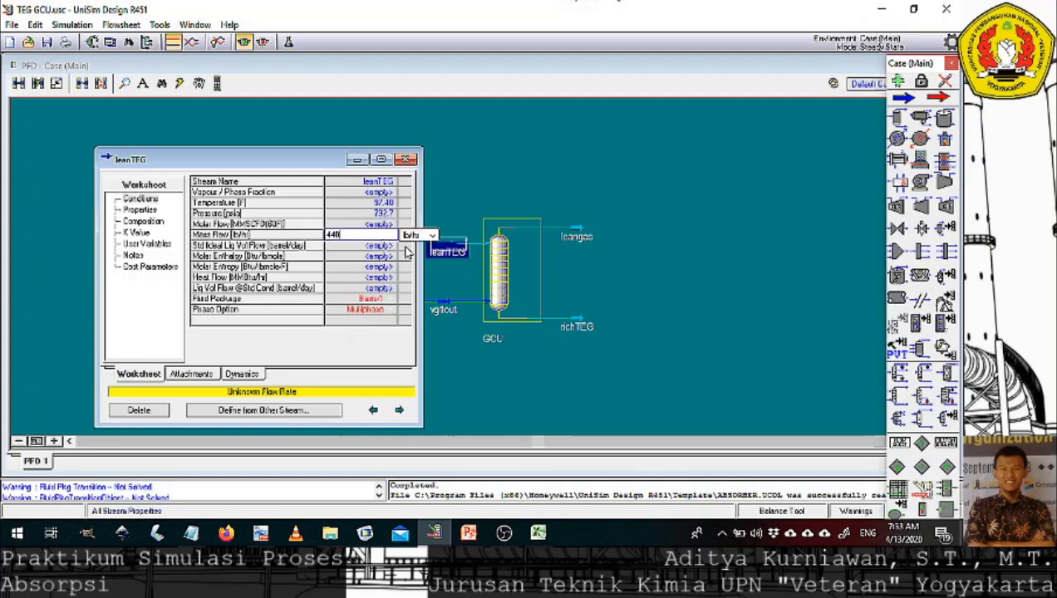
pyautogui.press('Return')
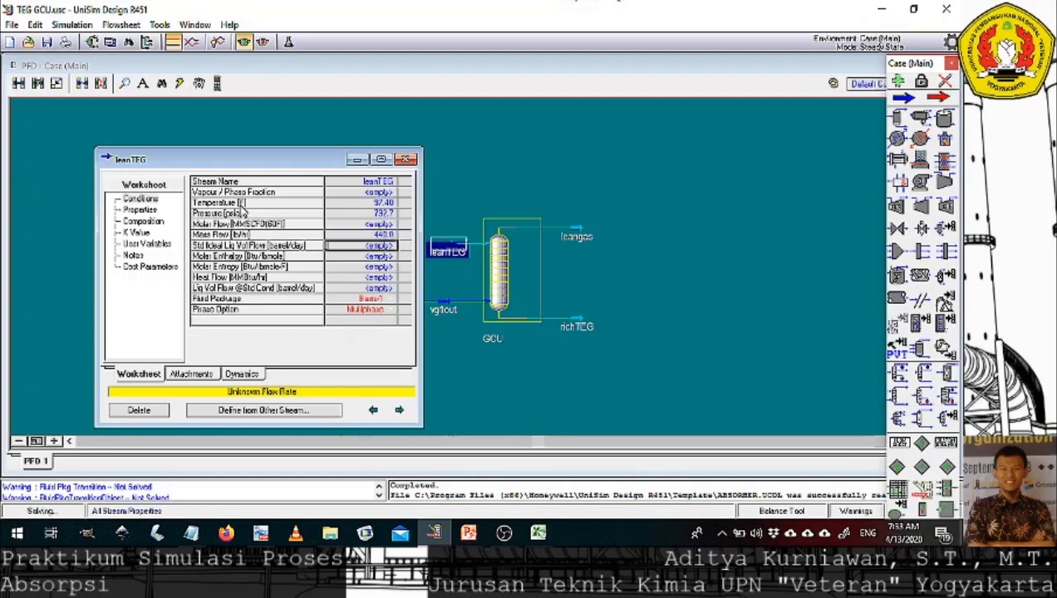
# Define the leanTEG composition as mole fractions of 0.98 TEGlycol and 0.02 H2O, and finish the stream.
pyautogui.click(153, 225)
pyautogui.scroll(-1, 394, 248)
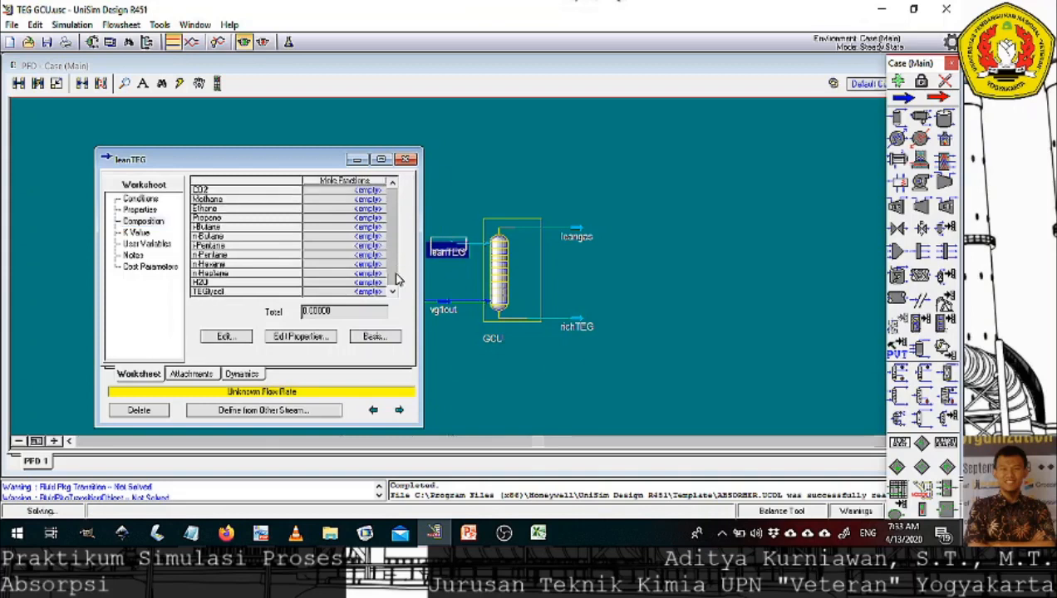
pyautogui.click(367, 283)
pyautogui.press('Down')
pyautogui.write('0.99')
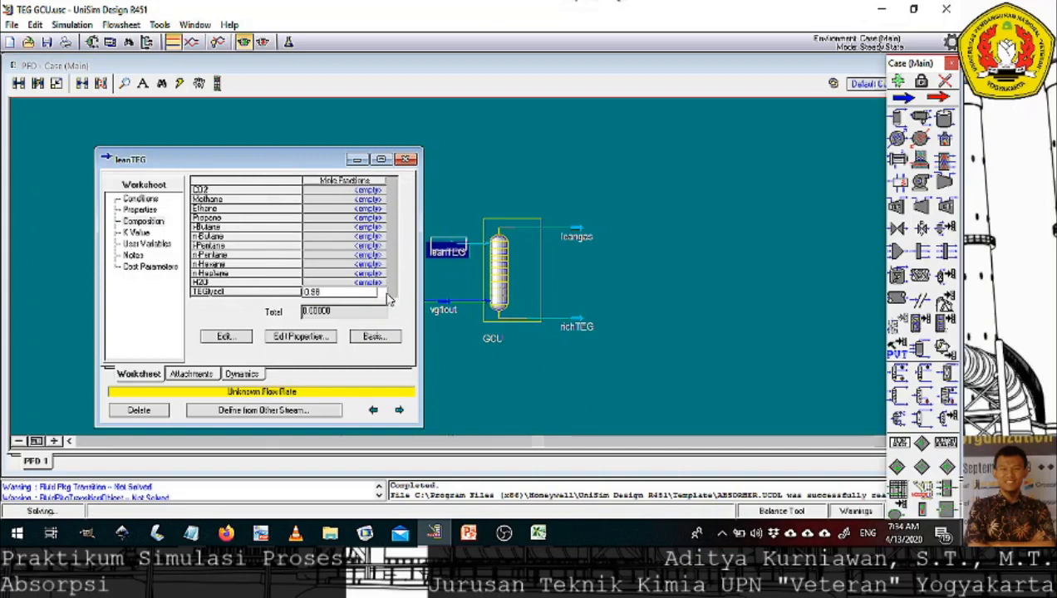
pyautogui.click(371, 284)
pyautogui.click(446, 287)
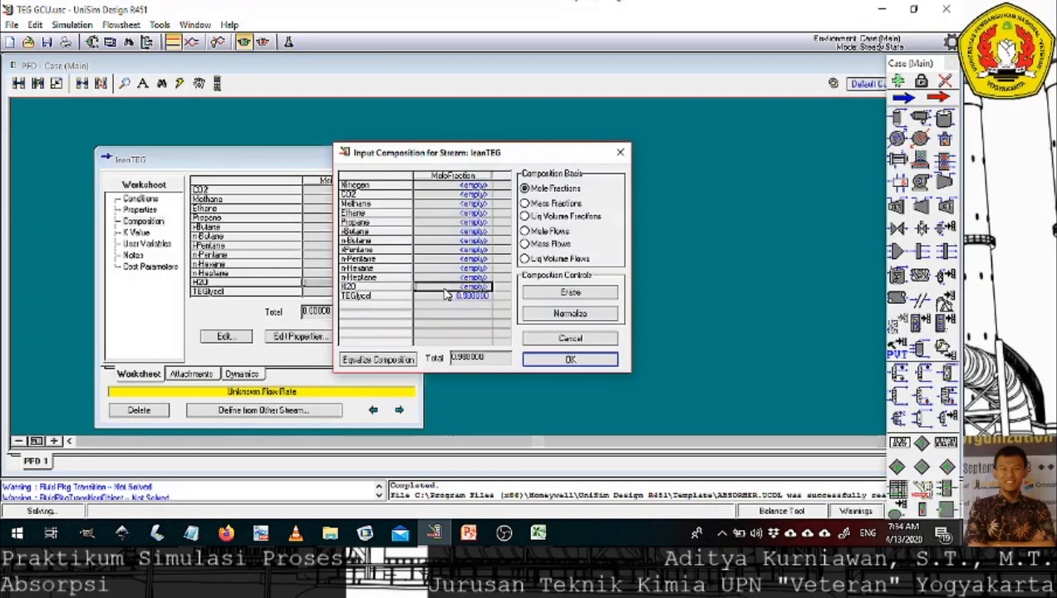
pyautogui.write('0.02')
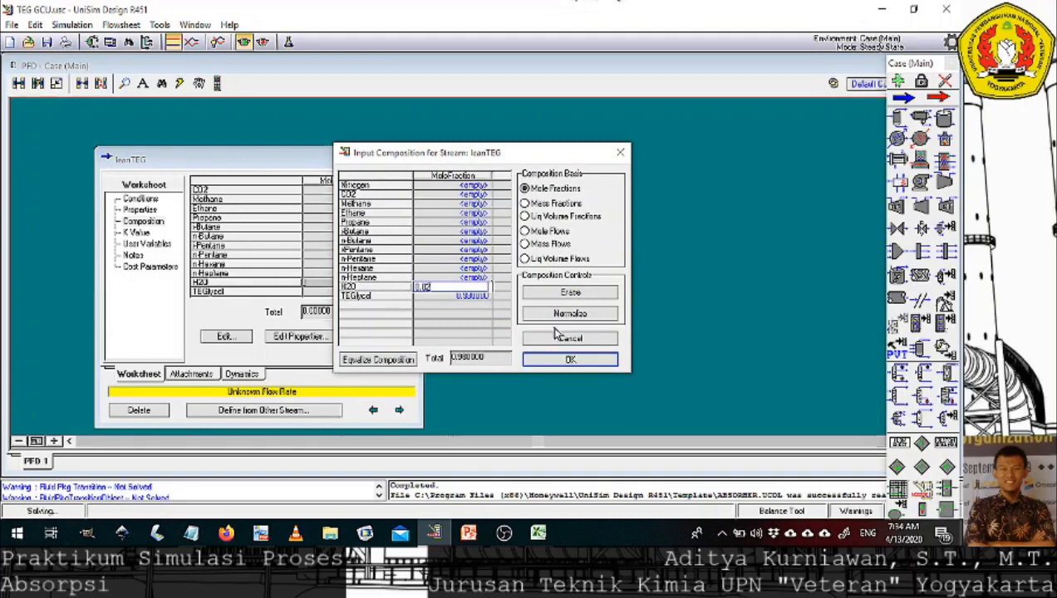
pyautogui.click(570, 359)
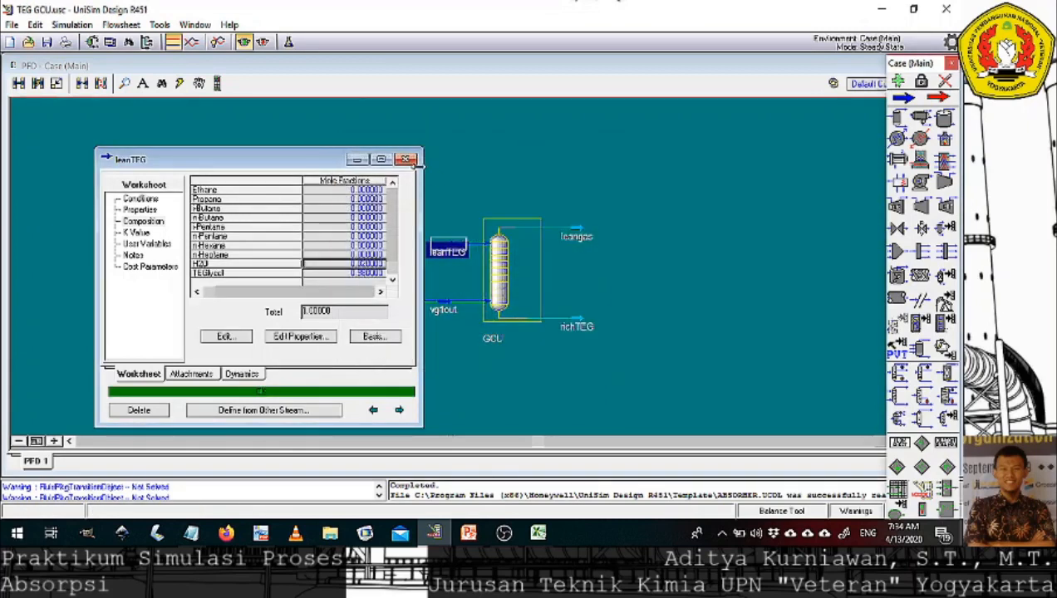
pyautogui.click(411, 161)
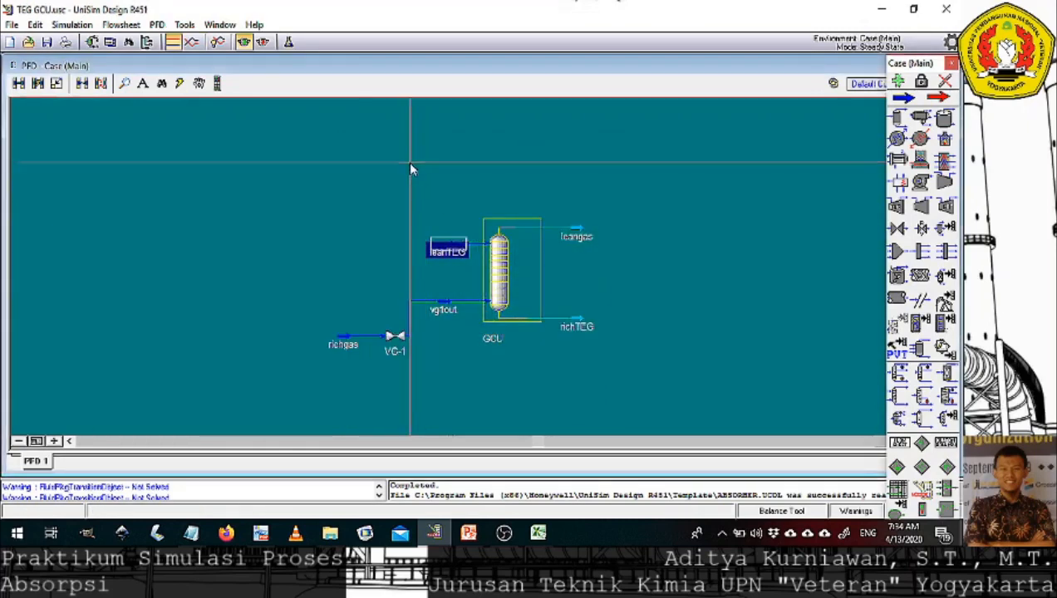
# Set the GCU absorber's top stage pressure to 778 psig and dismiss the pressure warning.
pyautogui.doubleClick(512, 278)
pyautogui.click(410, 305)
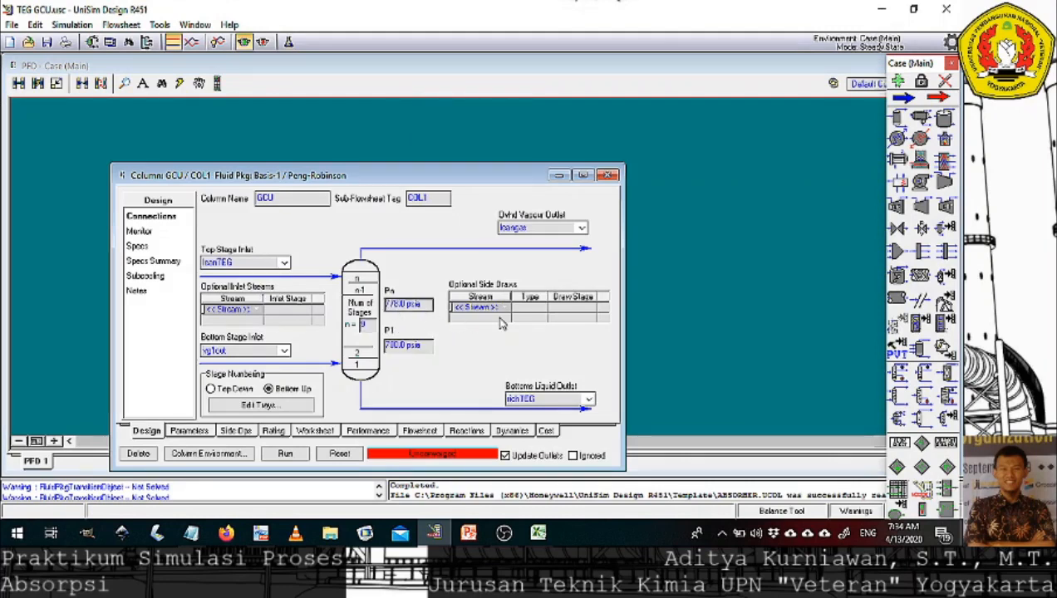
pyautogui.write('770')
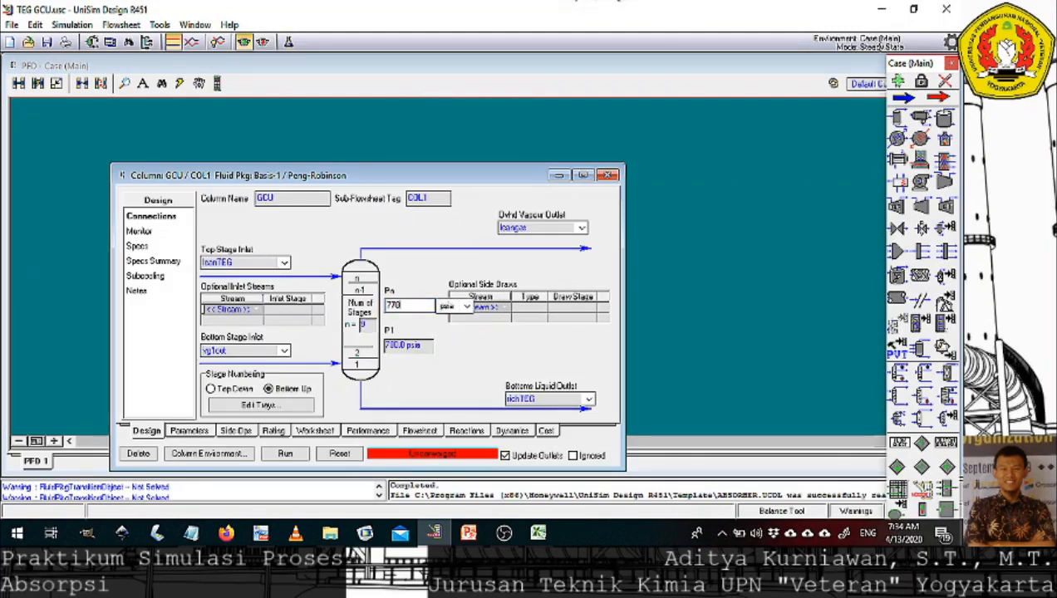
pyautogui.click(467, 306)
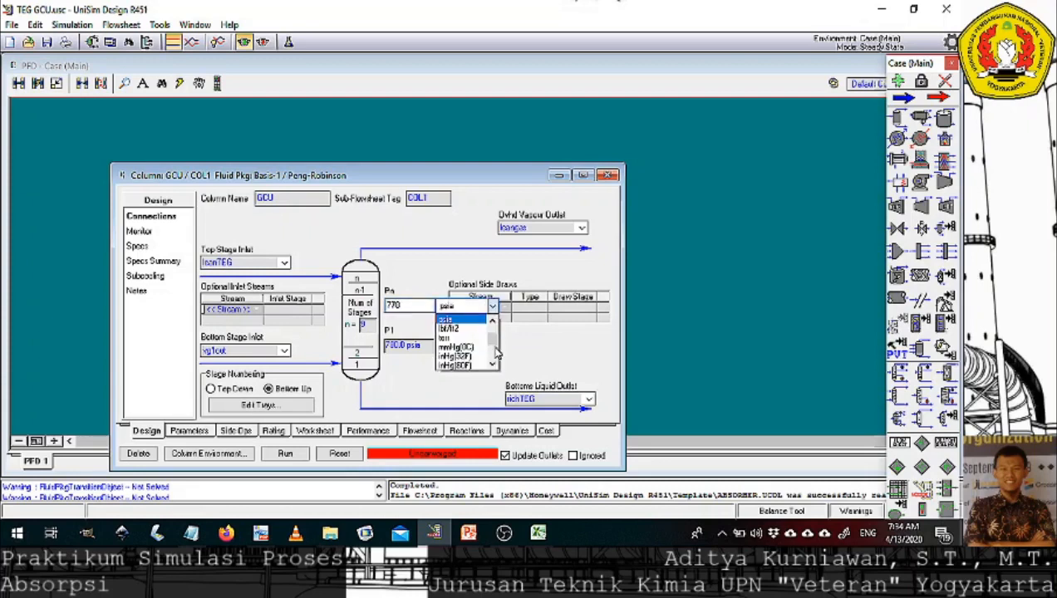
pyautogui.scroll(-2, 497, 353)
pyautogui.click(449, 353)
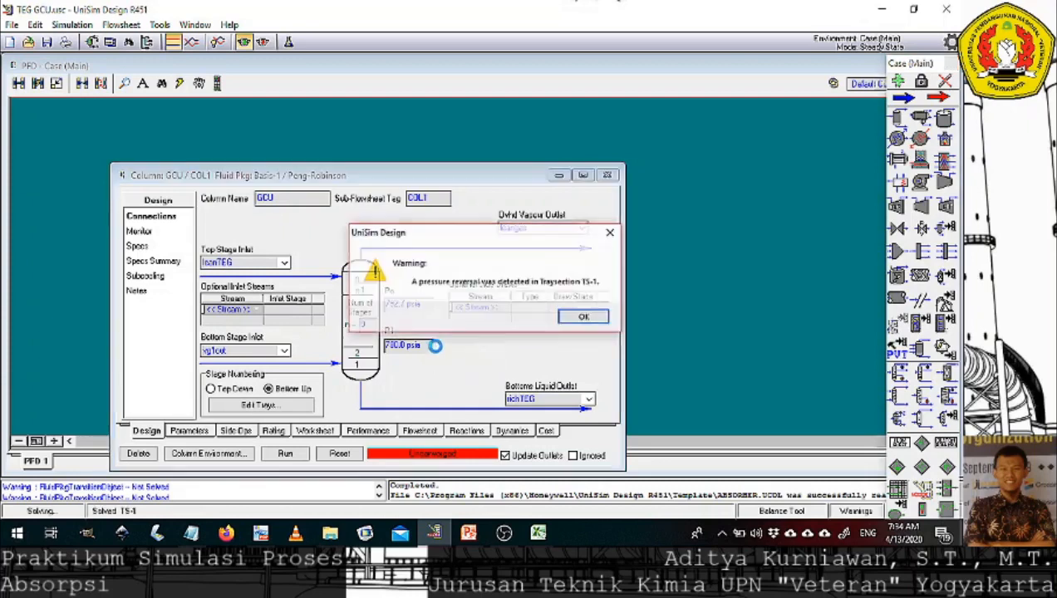
pyautogui.click(572, 321)
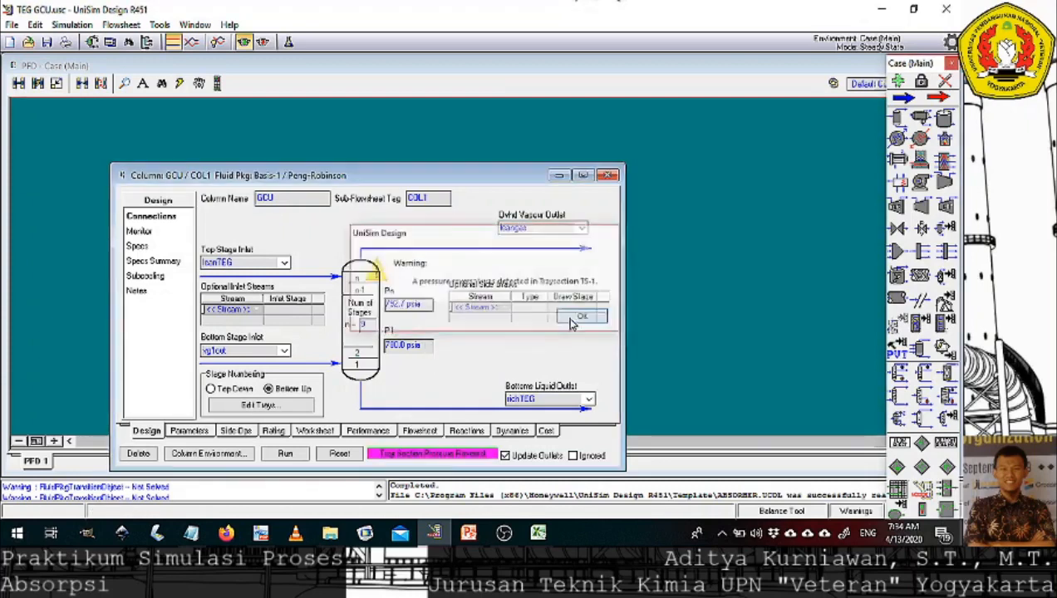
pyautogui.click(431, 345)
pyautogui.write('780')
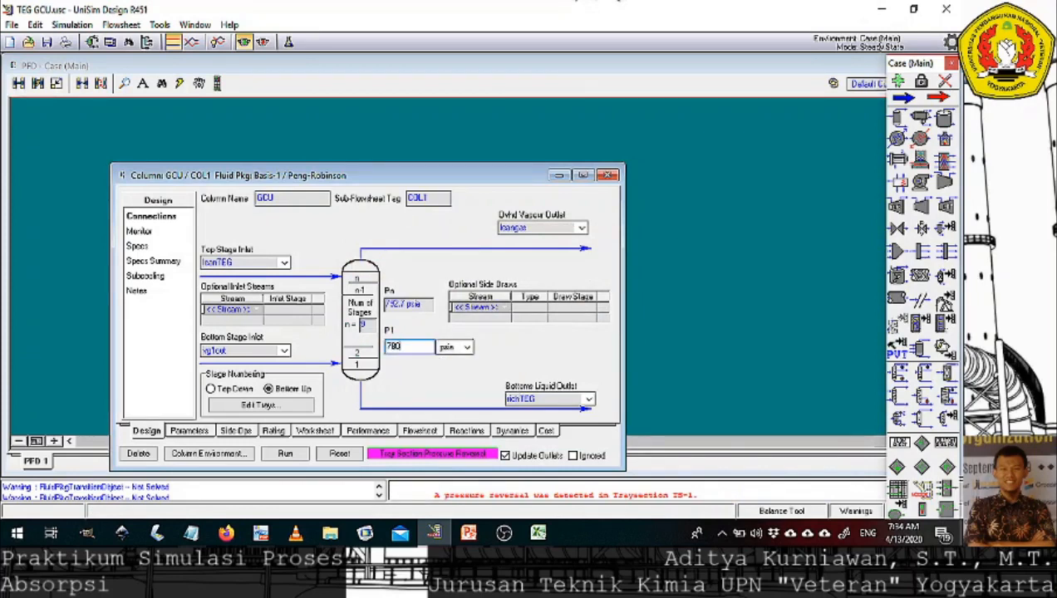
pyautogui.click(467, 346)
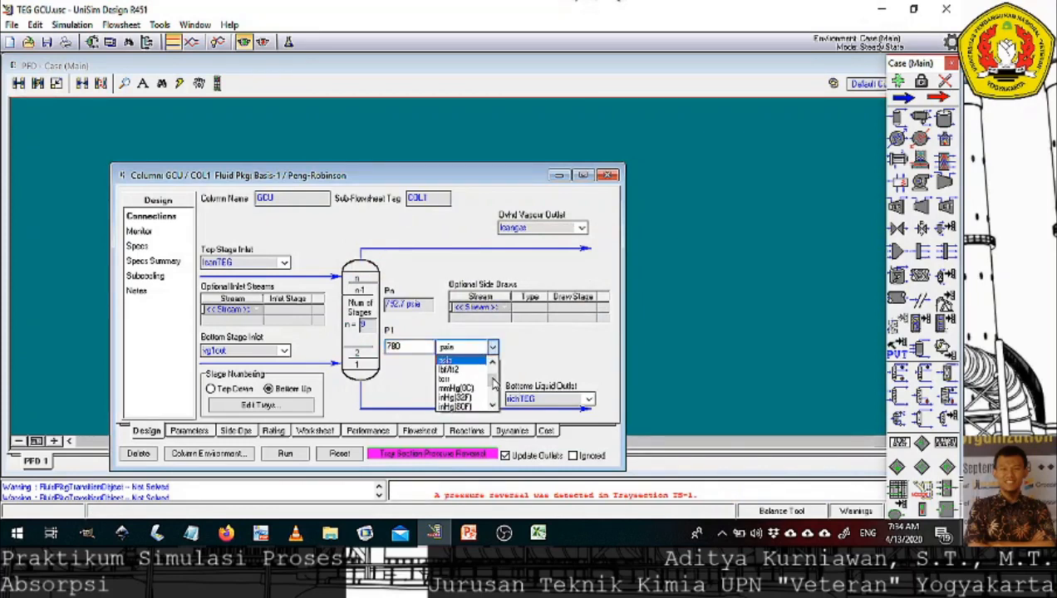
pyautogui.click(468, 407)
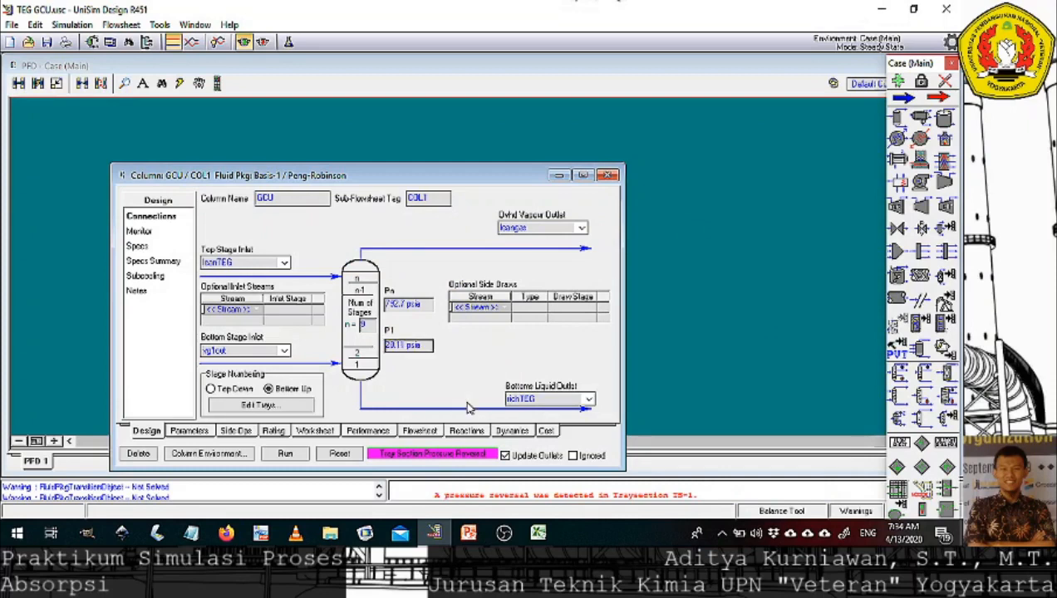
# Set the GCU absorber's bottom stage pressure to 780 psig.
pyautogui.write('780')
pyautogui.click(466, 347)
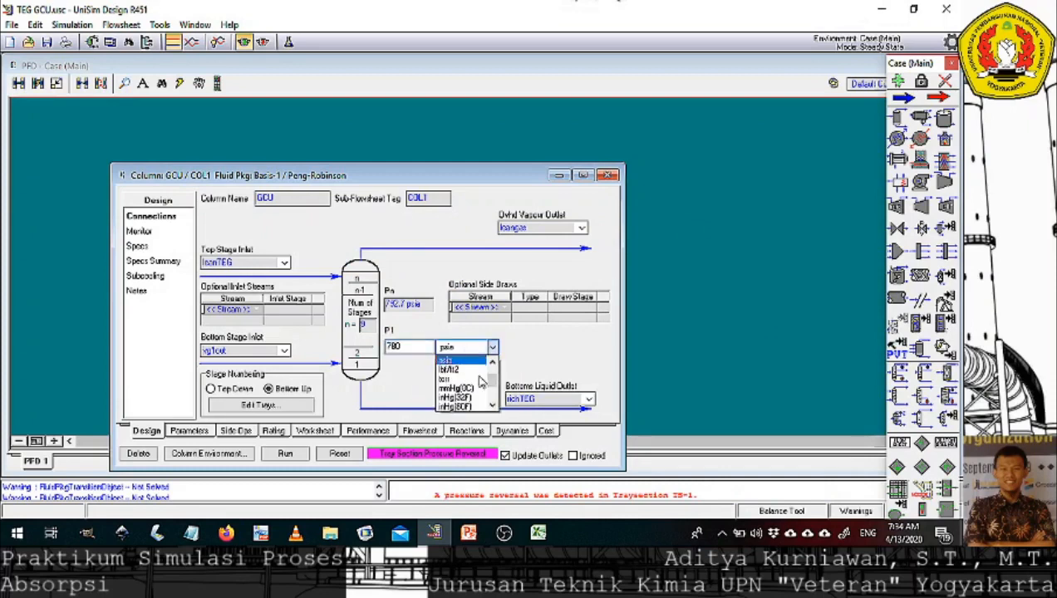
pyautogui.moveTo(493, 382); pyautogui.dragTo(495, 402)
pyautogui.click(472, 397)
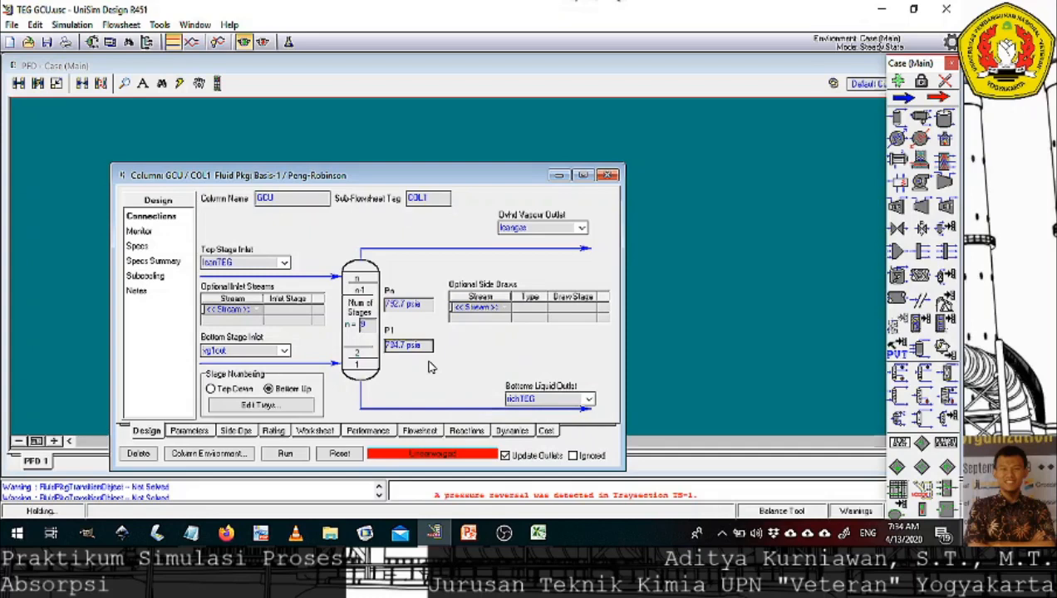
# Run the GCU column calculation and check the stage temperatures in its steady-state profiles.
pyautogui.moveTo(430, 178); pyautogui.dragTo(568, 125)
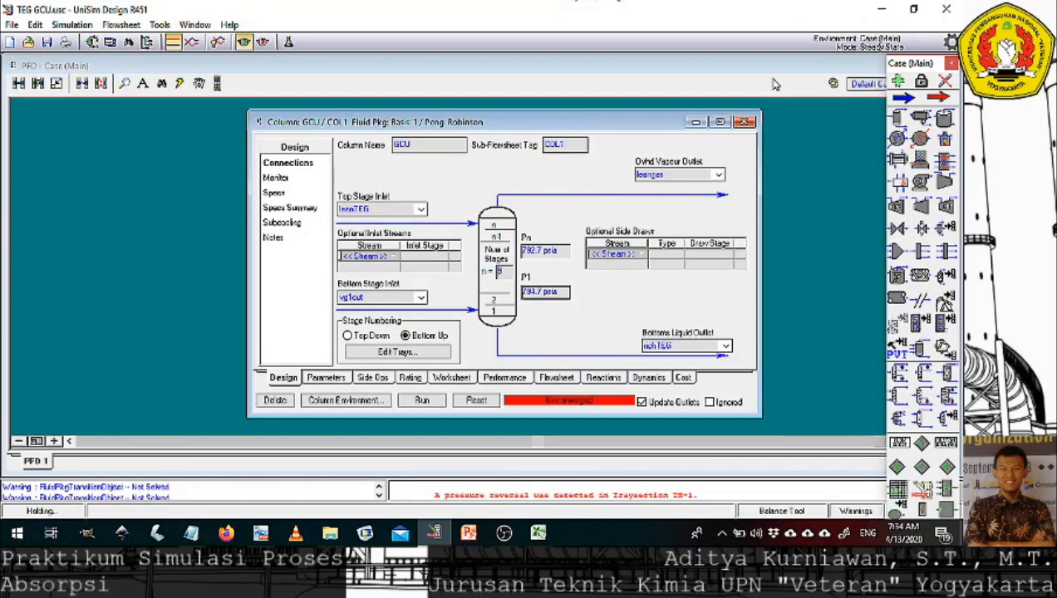
pyautogui.click(422, 400)
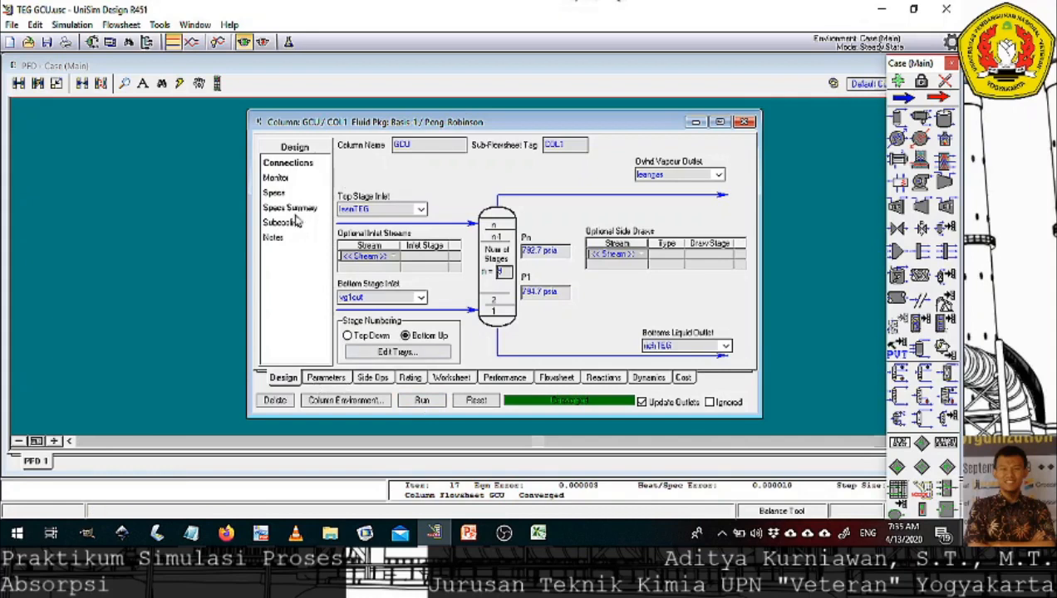
pyautogui.click(327, 379)
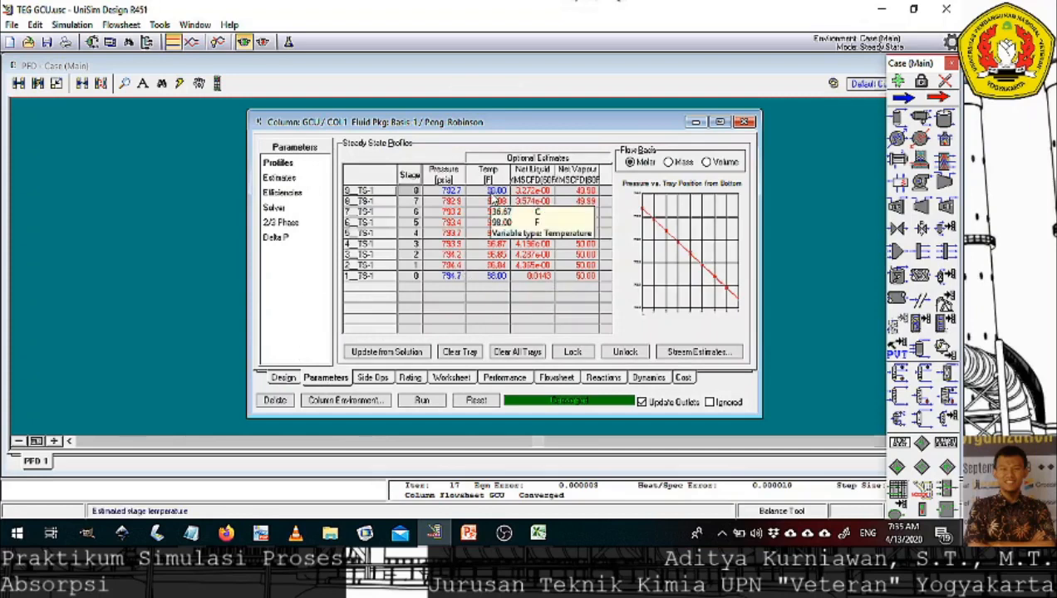
pyautogui.click(489, 276)
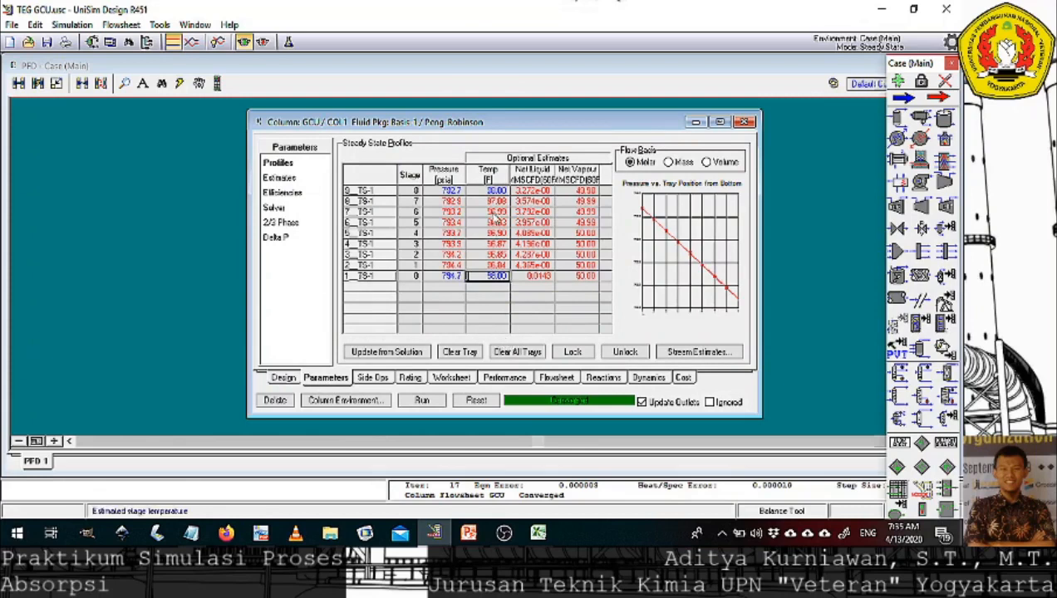
# Clear the fixed temperature estimates on the GCU absorber's top and bottom stages and update them from the column solution.
pyautogui.click(490, 191)
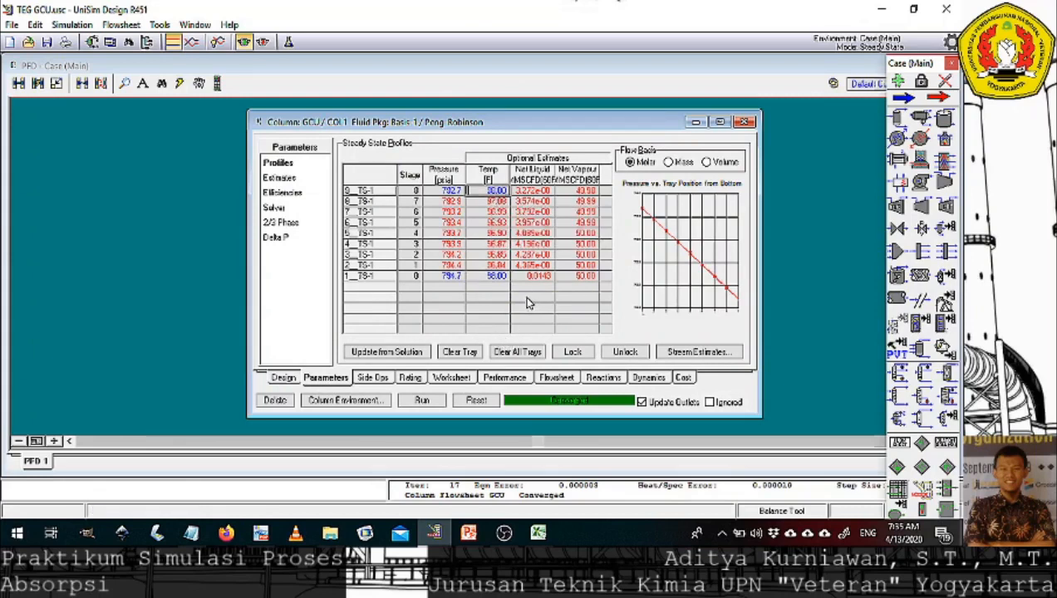
pyautogui.press('Delete')
pyautogui.click(397, 355)
pyautogui.click(488, 289)
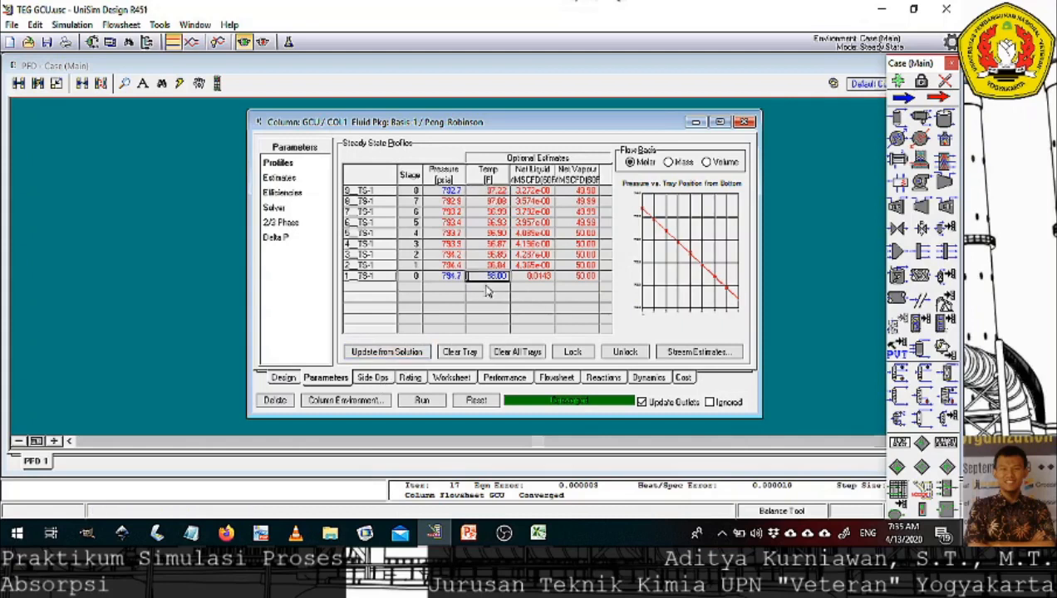
pyautogui.click(411, 353)
pyautogui.moveTo(486, 278)
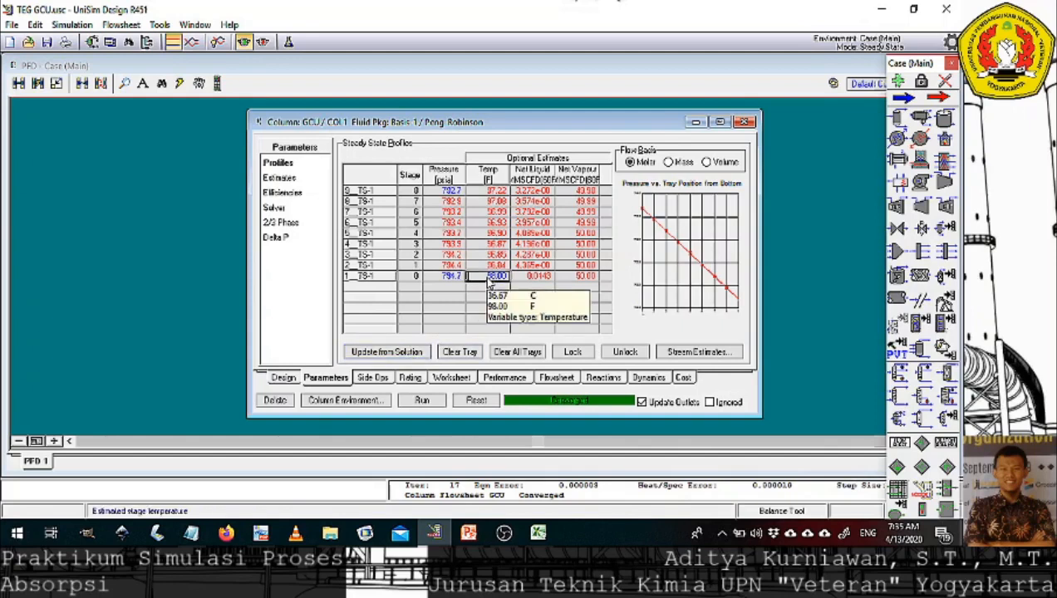
pyautogui.click(410, 352)
pyautogui.moveTo(504, 285)
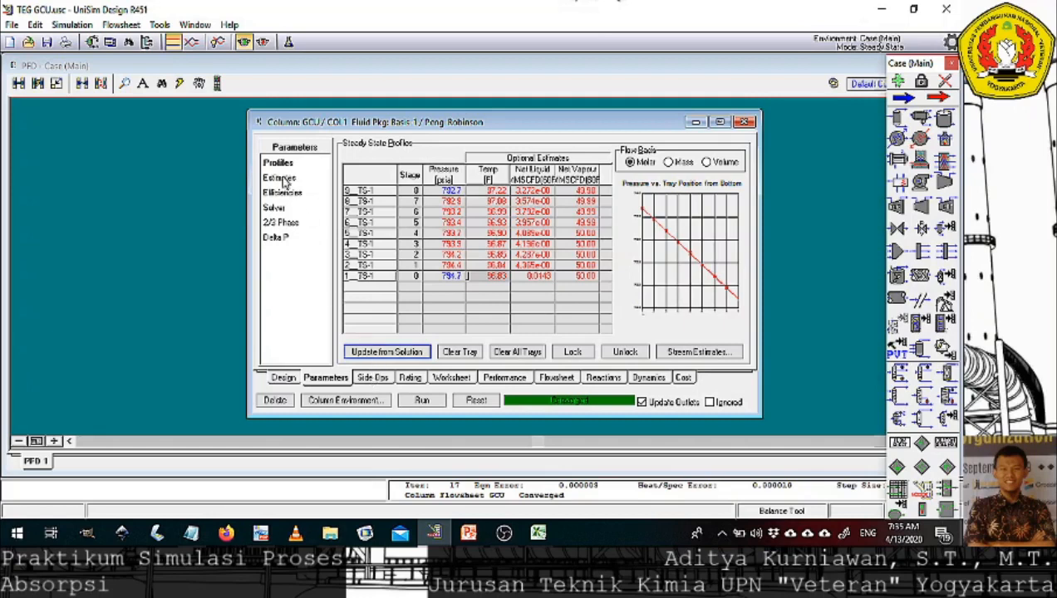
# Examine the GCU column's stage profiles for temperature, pressure and liquid and vapour flows, and return to its connections.
pyautogui.click(489, 378)
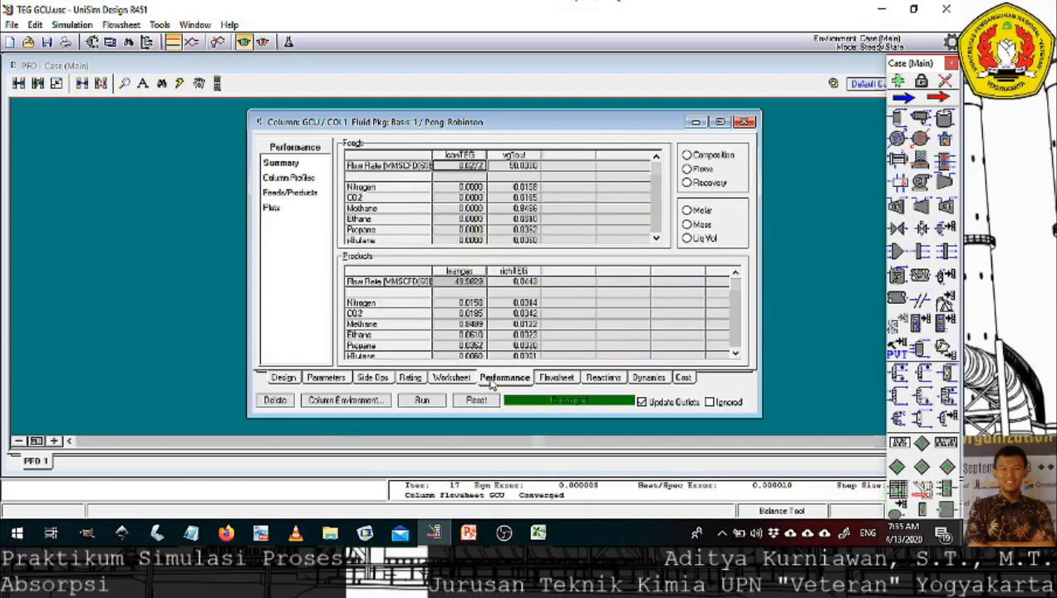
pyautogui.click(306, 179)
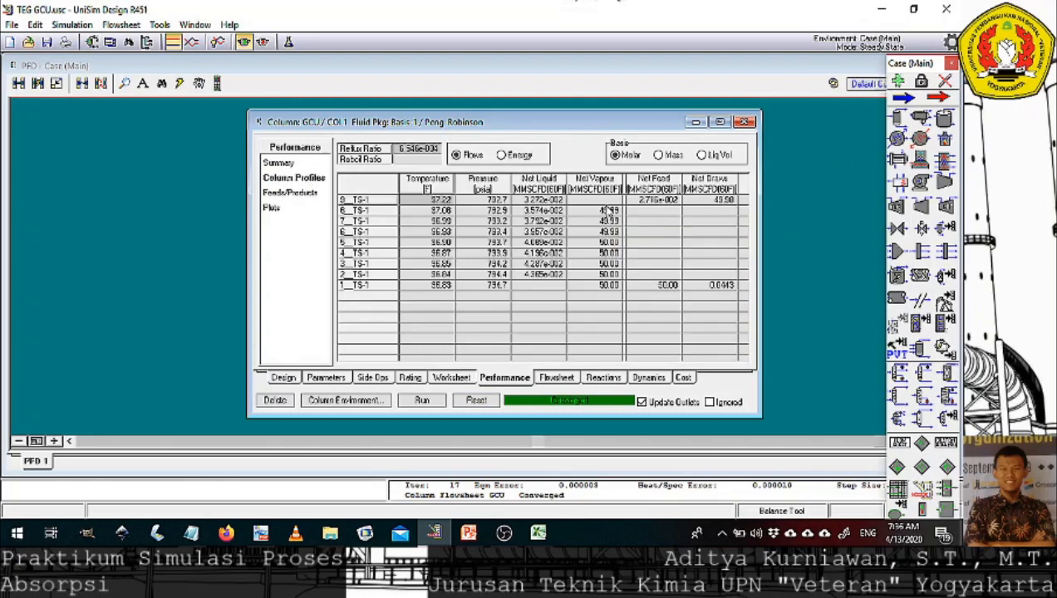
pyautogui.moveTo(621, 249)
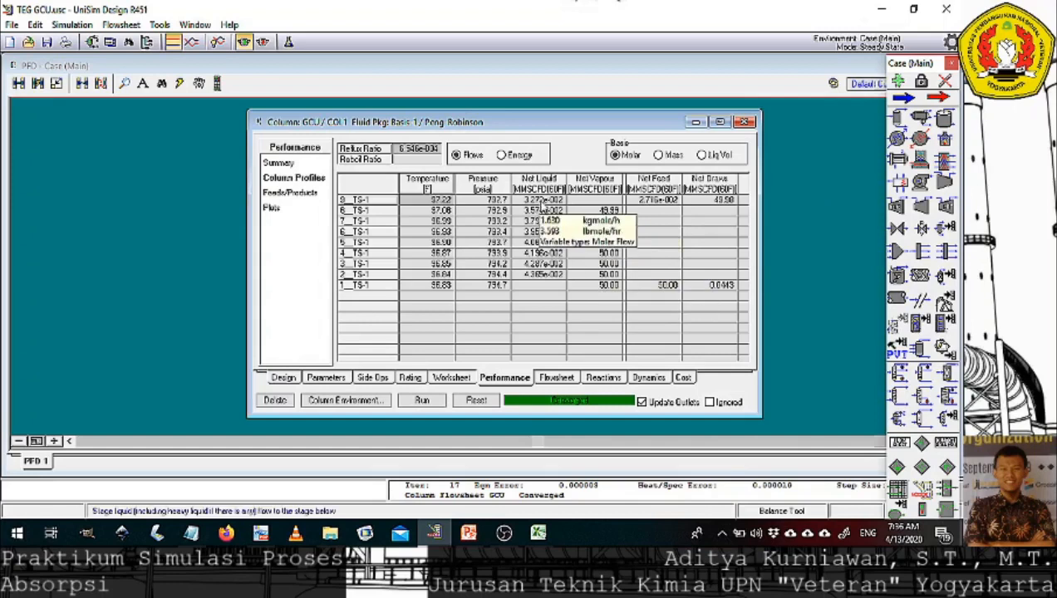
pyautogui.moveTo(542, 213)
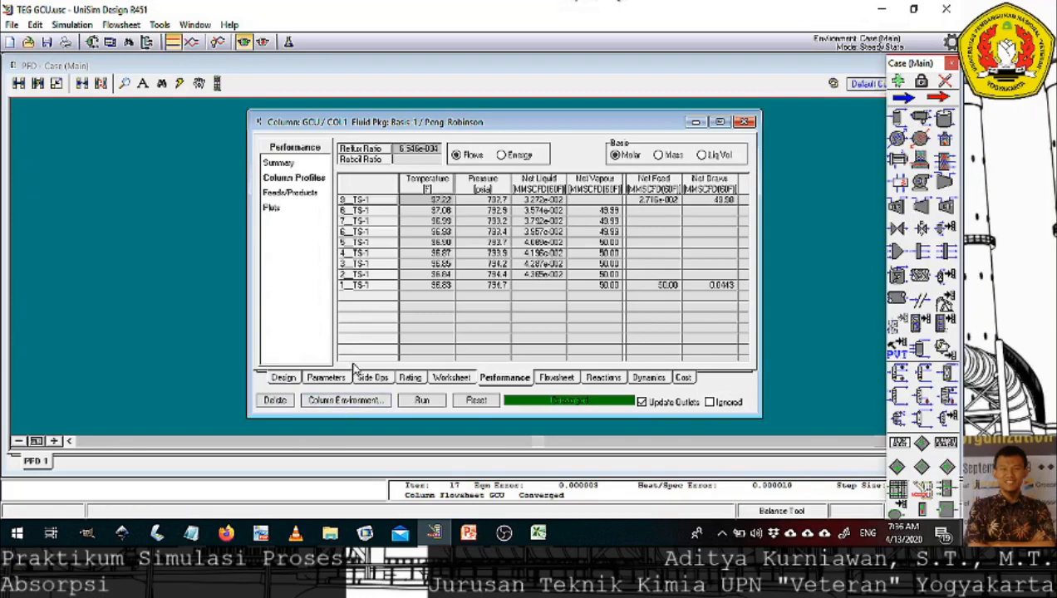
pyautogui.click(282, 378)
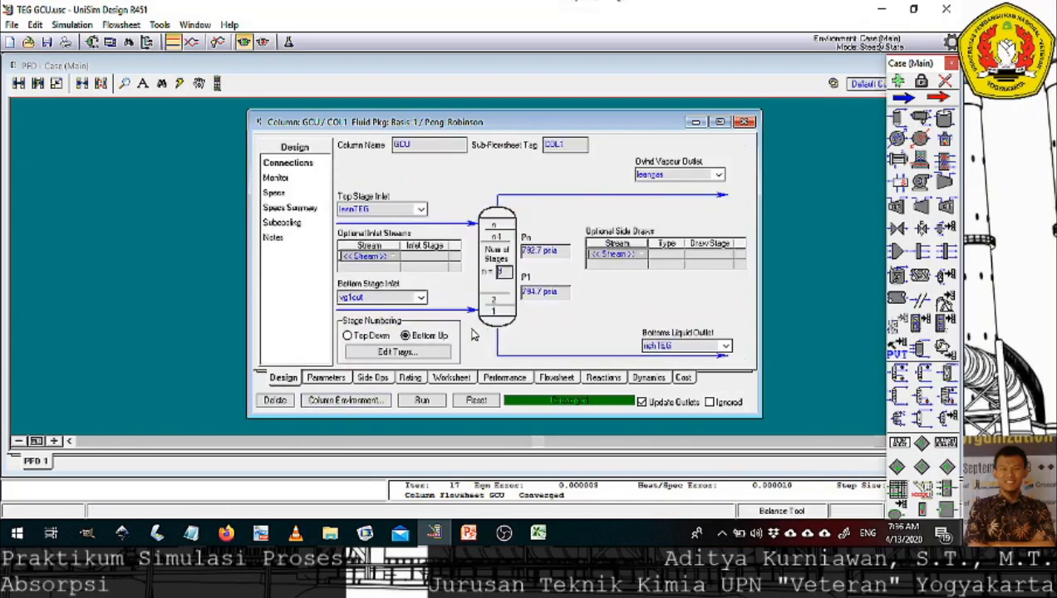
# Clear the bottom stage's estimates in the steady-state profiles and refill them from the column solution.
pyautogui.click(338, 380)
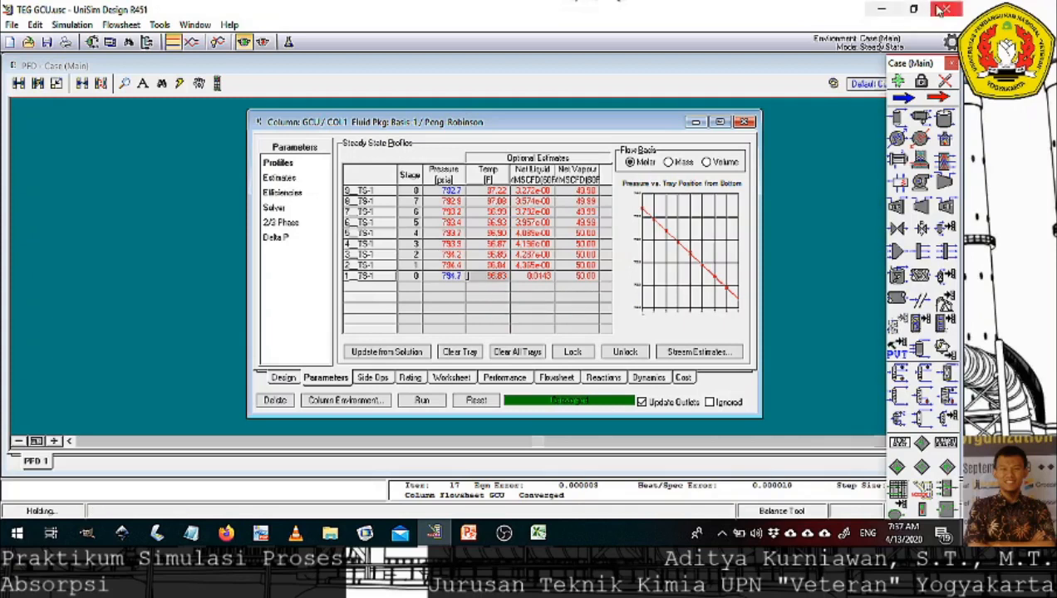
pyautogui.click(463, 353)
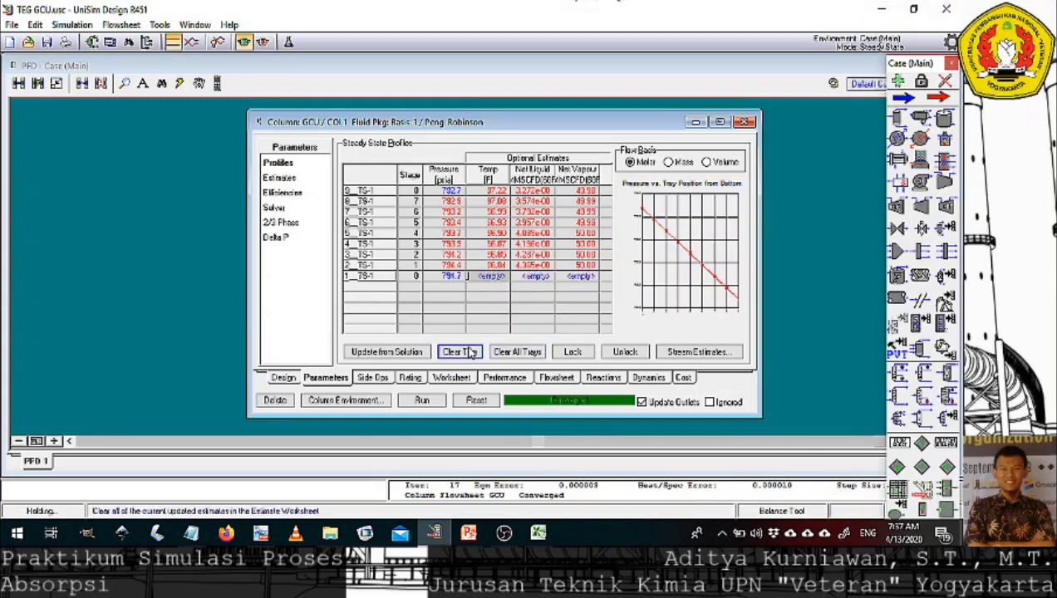
pyautogui.click(425, 353)
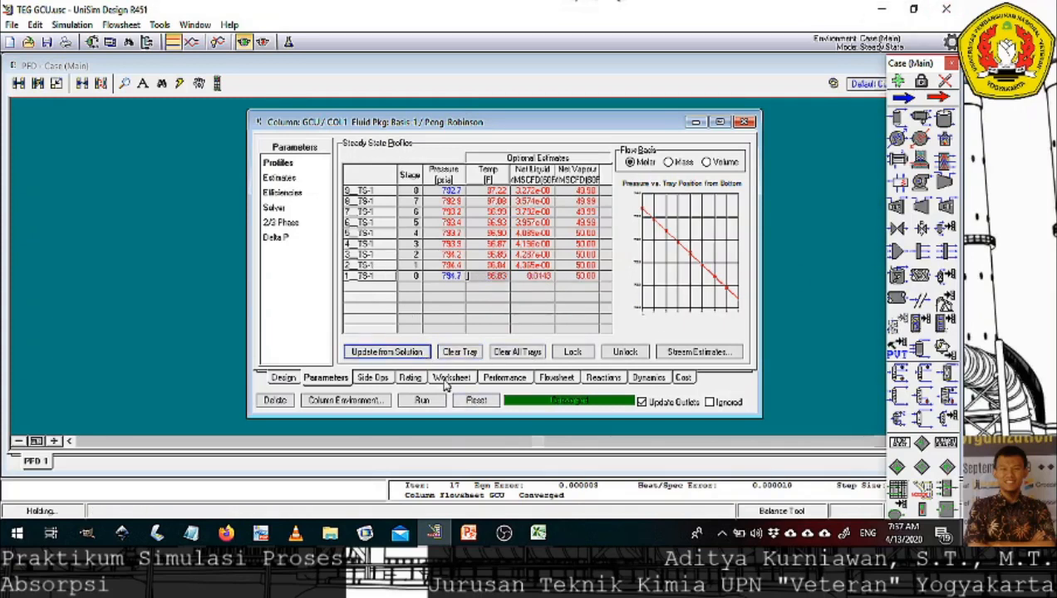
# Compare the mass flows and compositions, including H2O content, of the leanTEG, vg1out, richTEG and leangas streams.
pyautogui.click(452, 377)
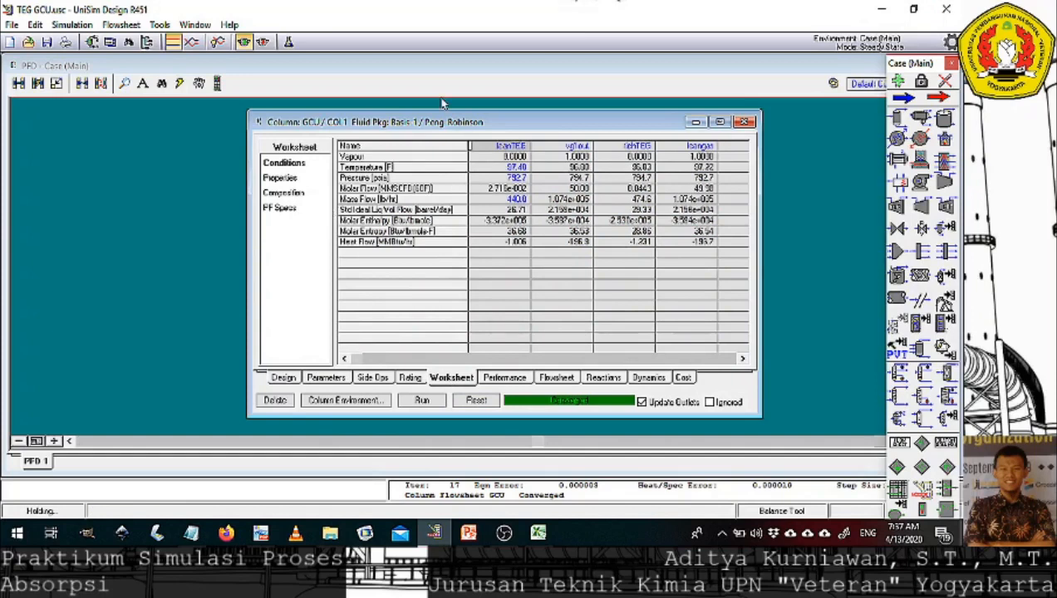
pyautogui.moveTo(644, 209)
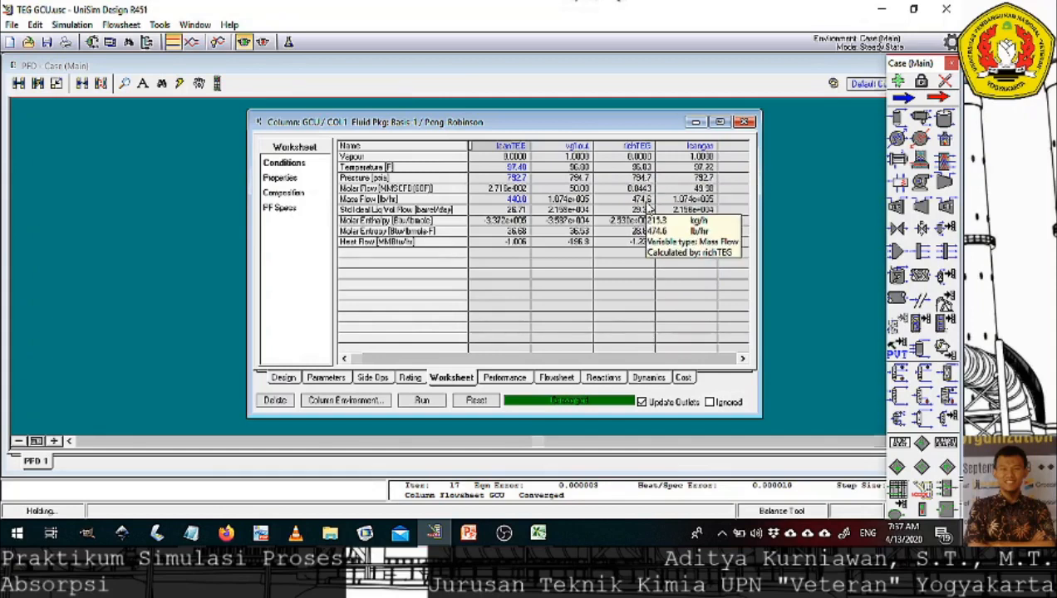
pyautogui.moveTo(519, 195)
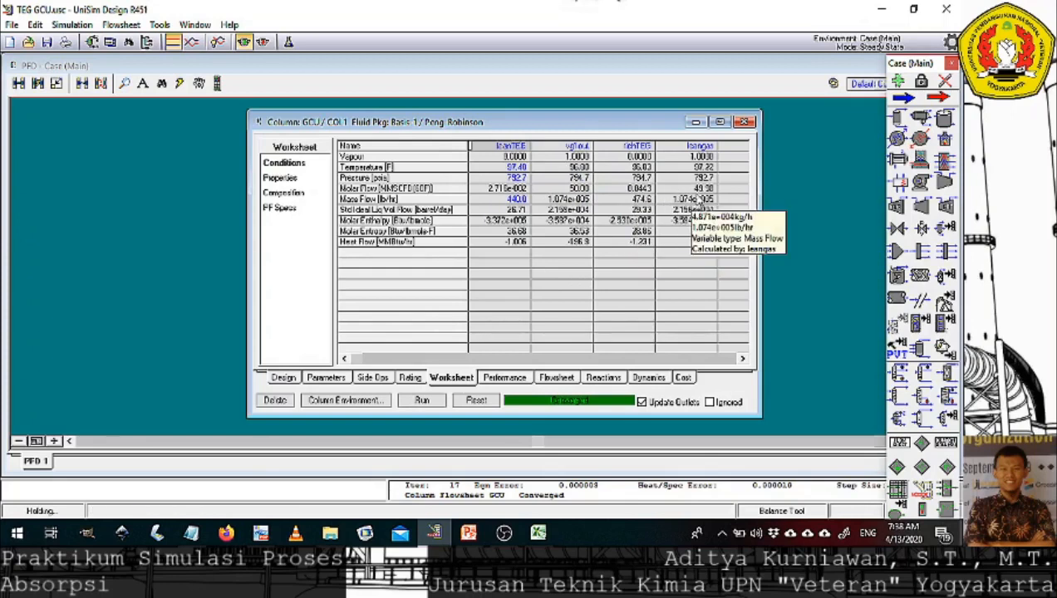
pyautogui.click(303, 196)
pyautogui.moveTo(694, 274)
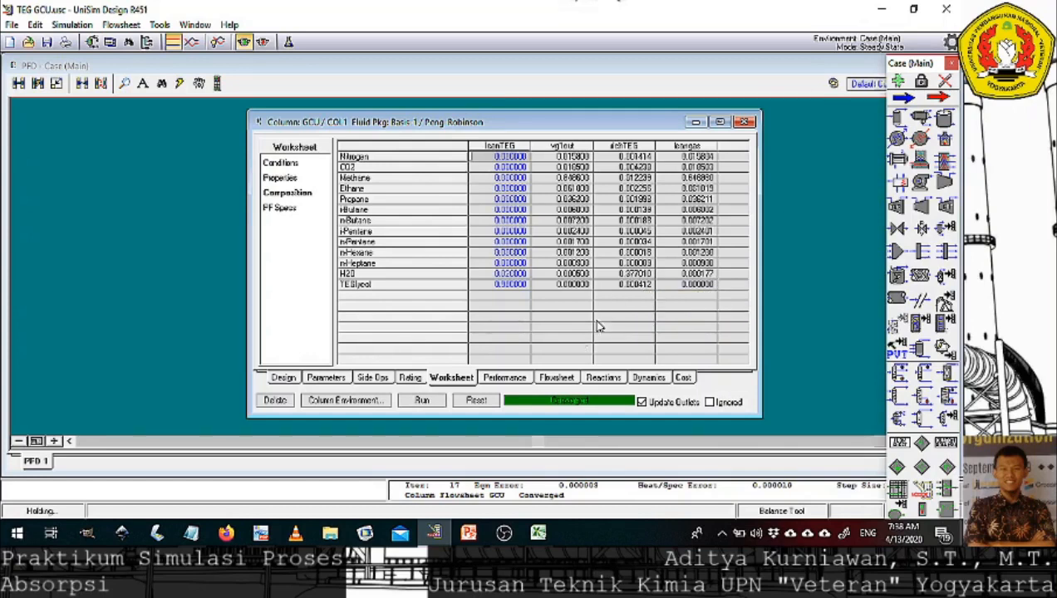
pyautogui.click(507, 379)
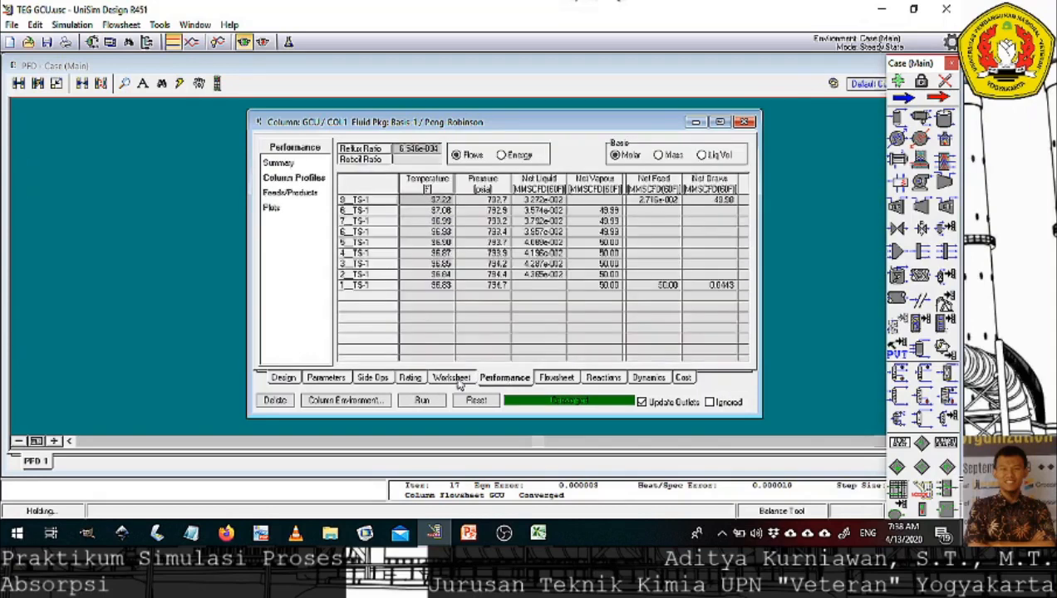
pyautogui.click(450, 378)
pyautogui.click(486, 379)
# Review the GCU column's connections, stage temperature estimates, specifications and convergence monitor.
pyautogui.click(291, 379)
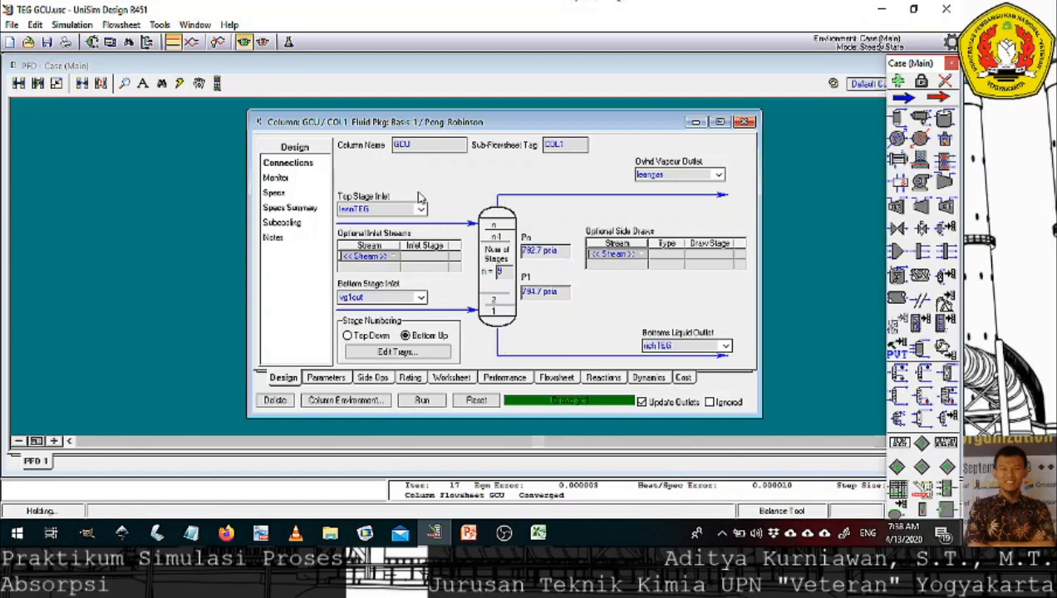
pyautogui.click(327, 378)
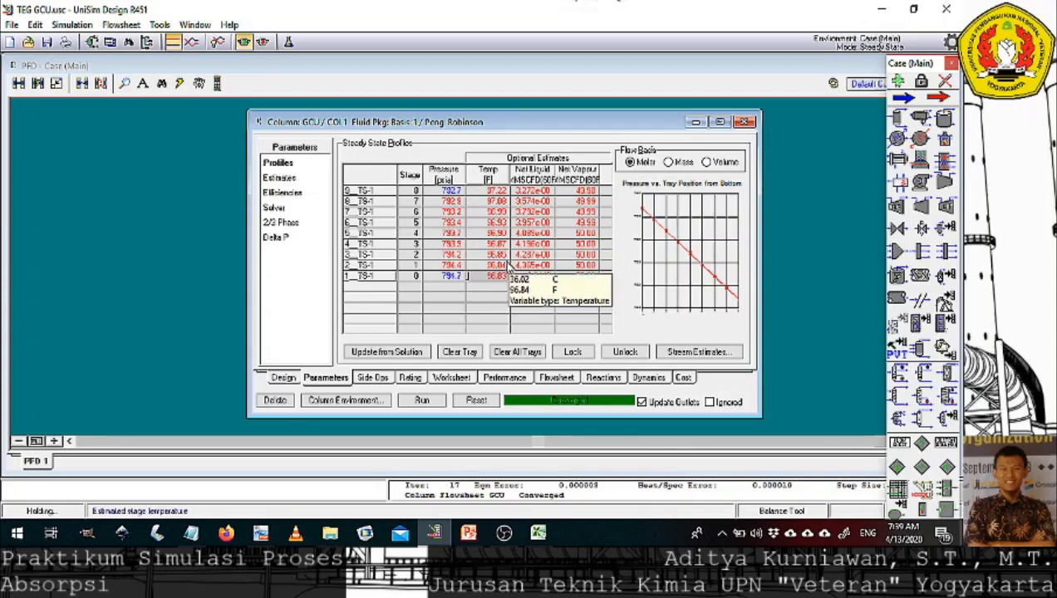
pyautogui.click(284, 378)
pyautogui.click(276, 193)
pyautogui.click(286, 209)
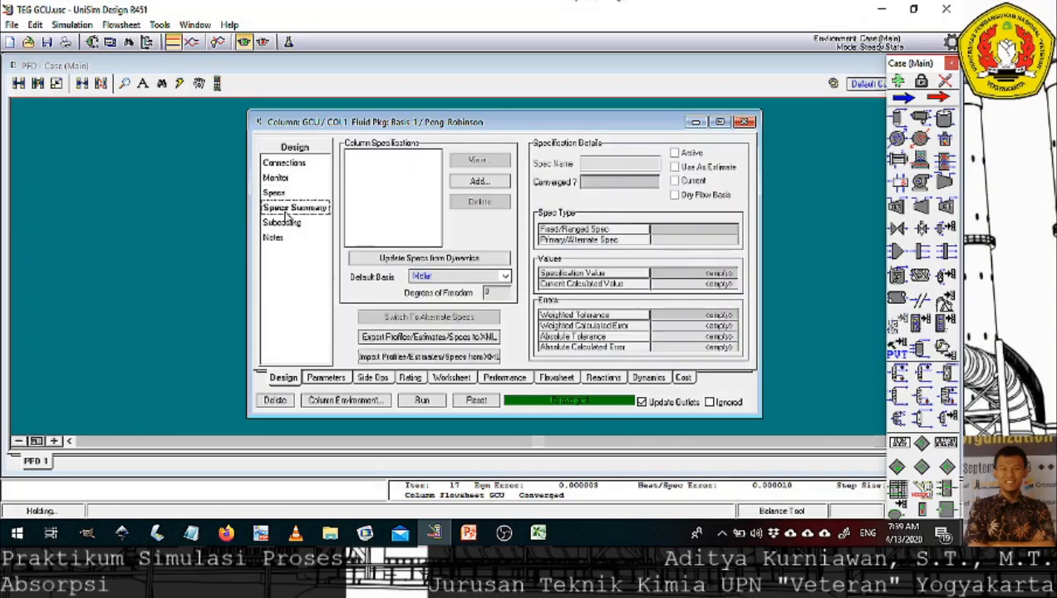
pyautogui.click(289, 195)
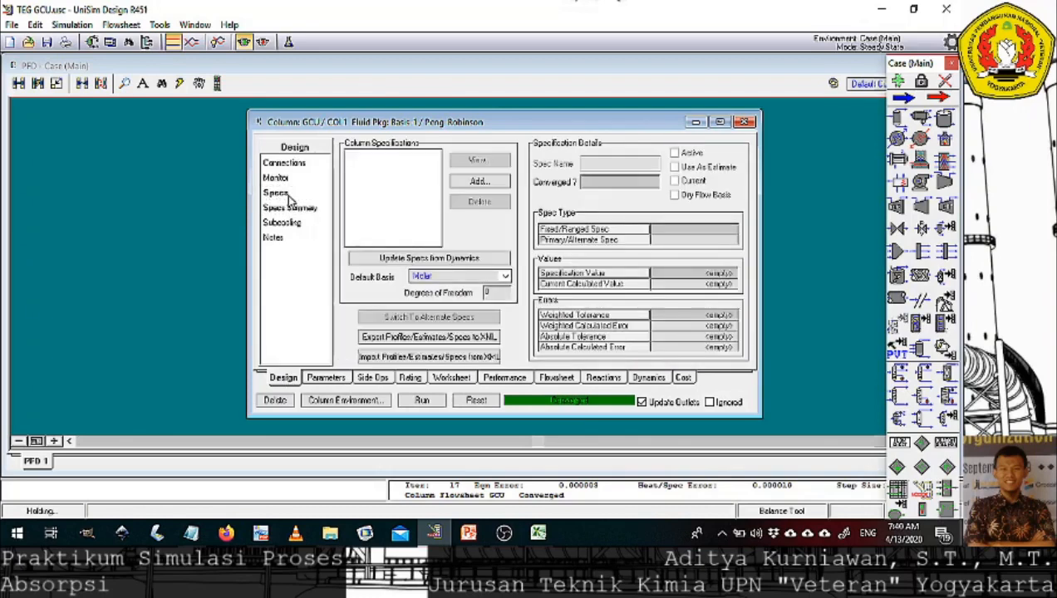
pyautogui.click(284, 181)
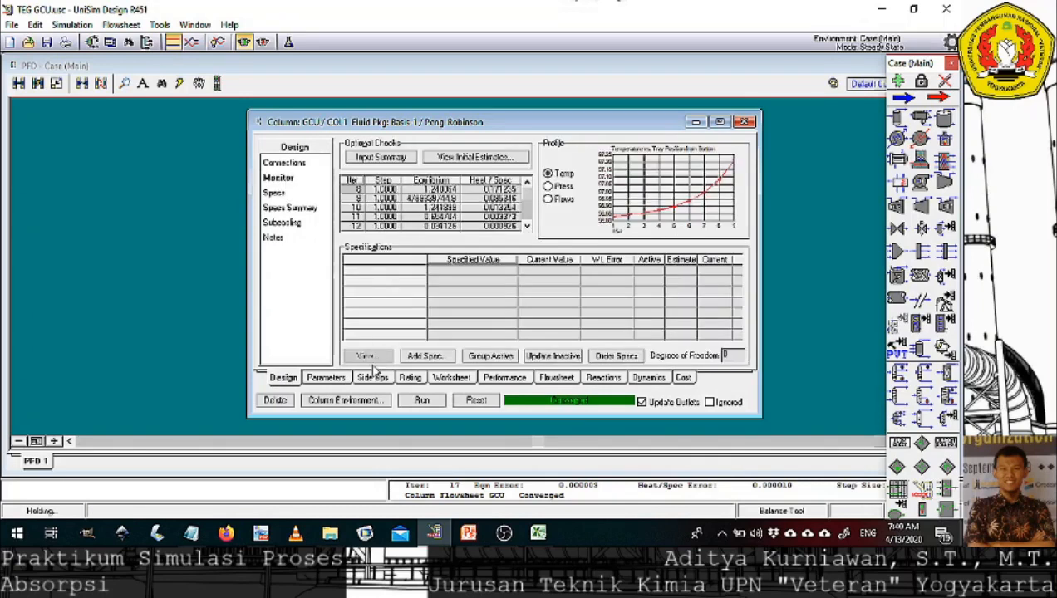
pyautogui.click(420, 355)
pyautogui.click(337, 378)
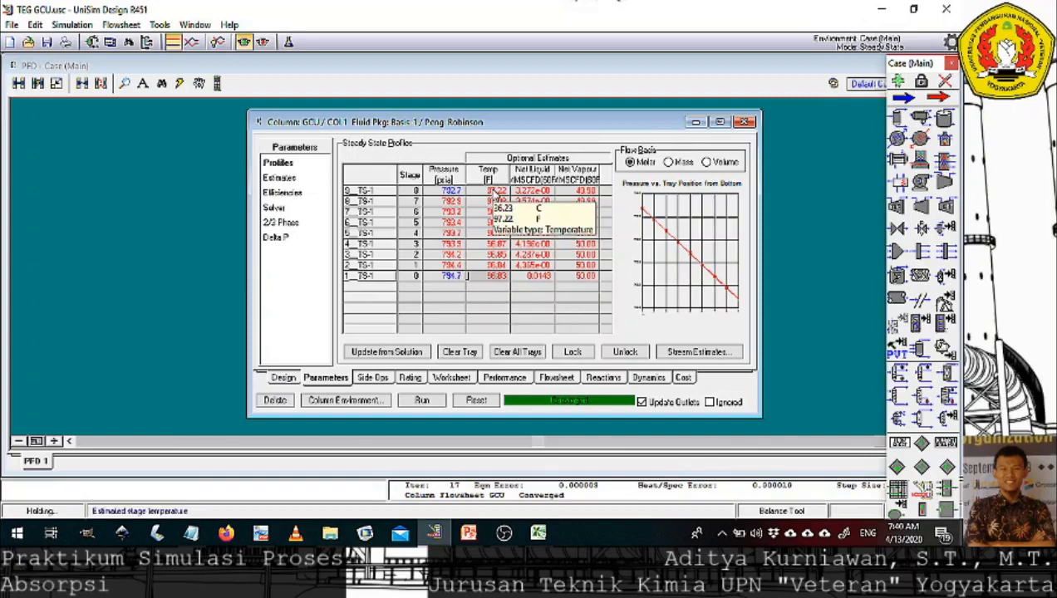
pyautogui.click(289, 378)
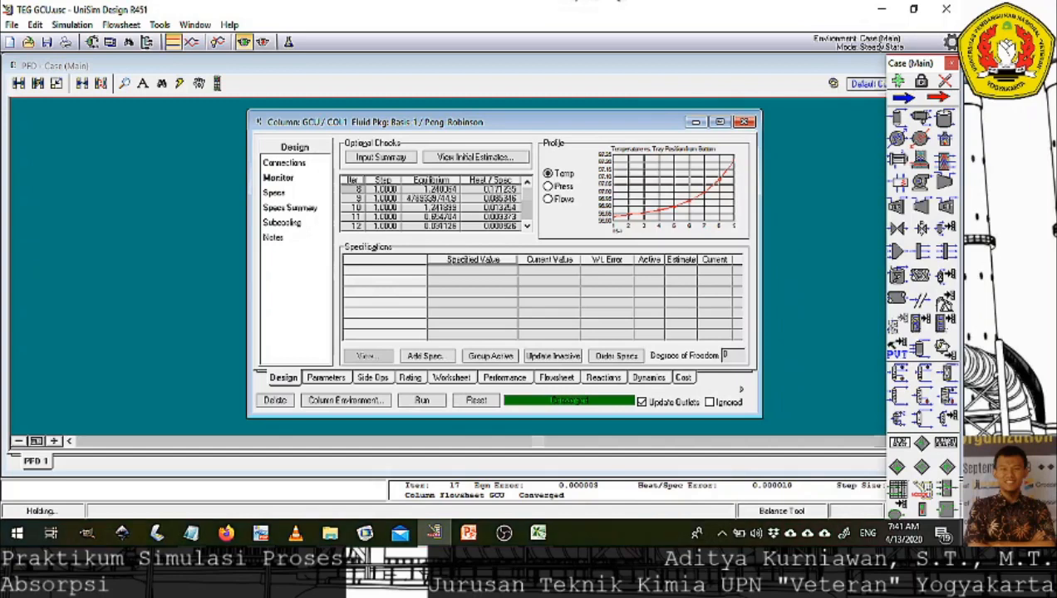
# Switch to the PowerPoint presentation and read the Case Study-2 slide with the glycol regeneration equipment specifications.
pyautogui.hotkey('alt', 'Tab')
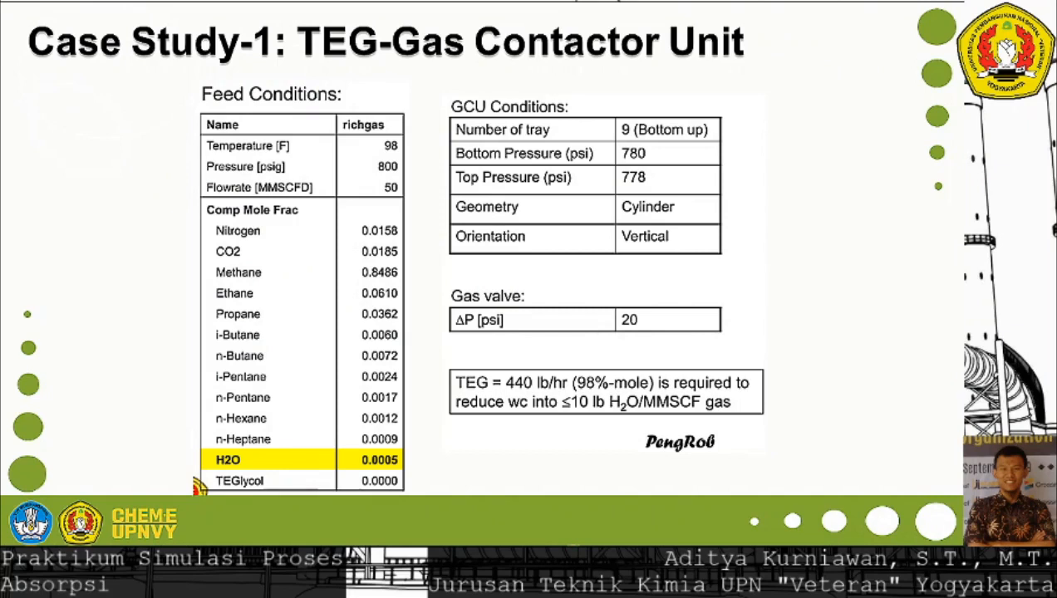
pyautogui.press('Right')
pyautogui.press('Right')
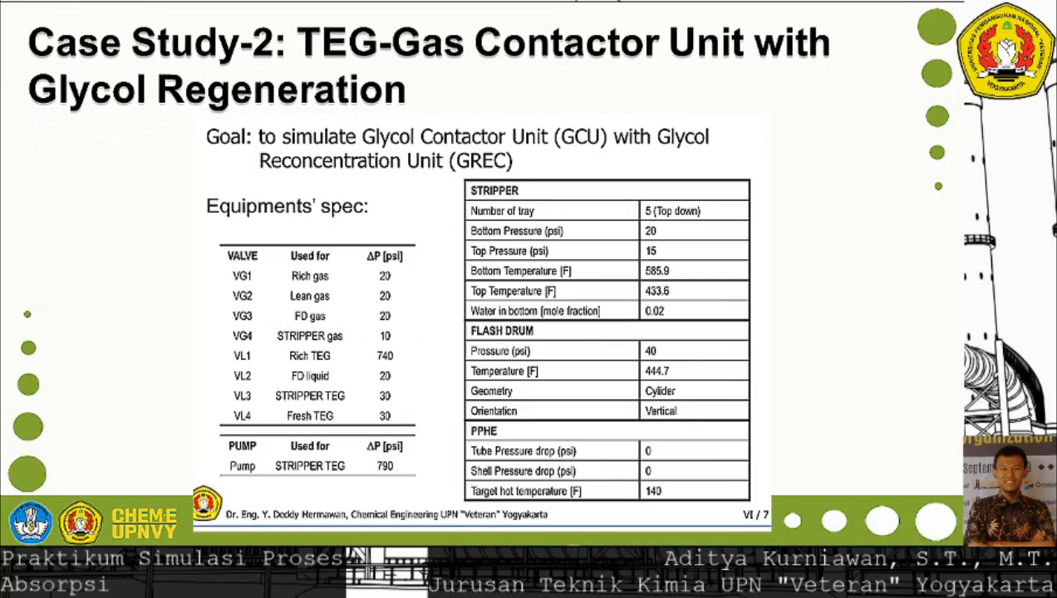
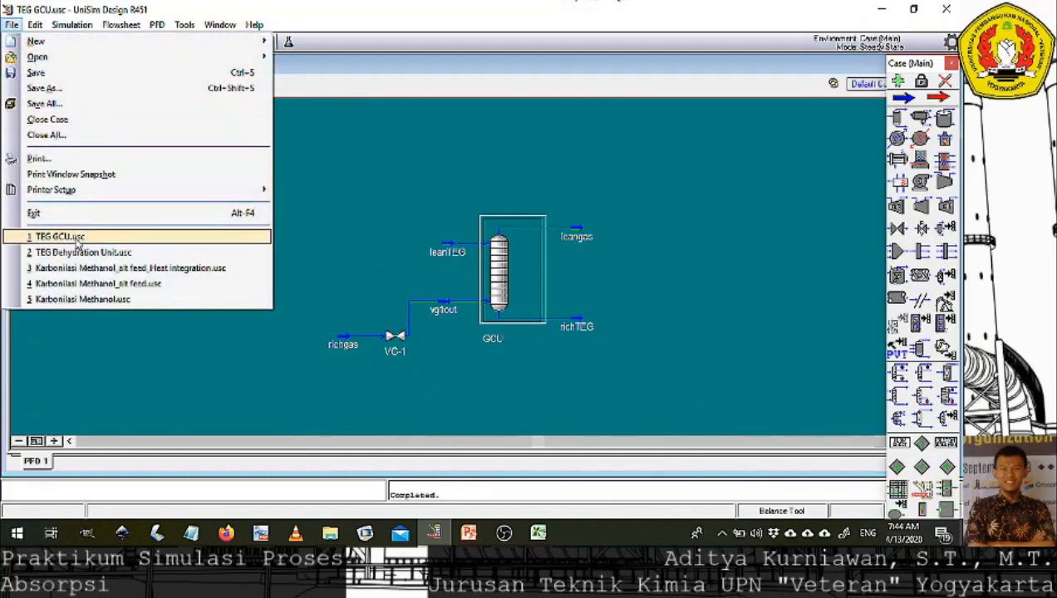
# Save the case as a new file named TEG GCU_Regenerator_Tanpa Integrasi.
pyautogui.click(84, 88)
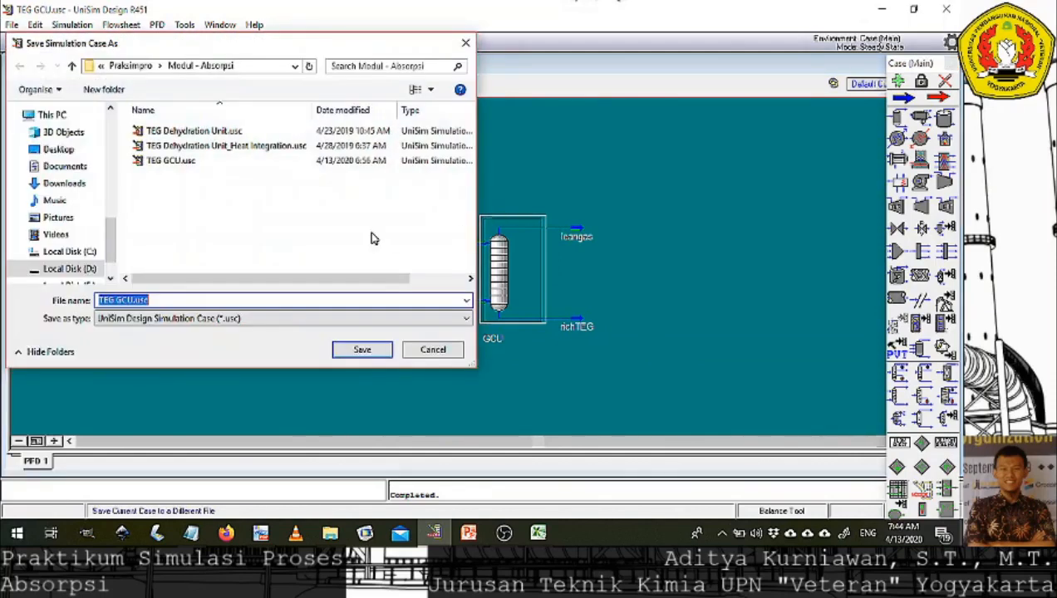
pyautogui.click(134, 300)
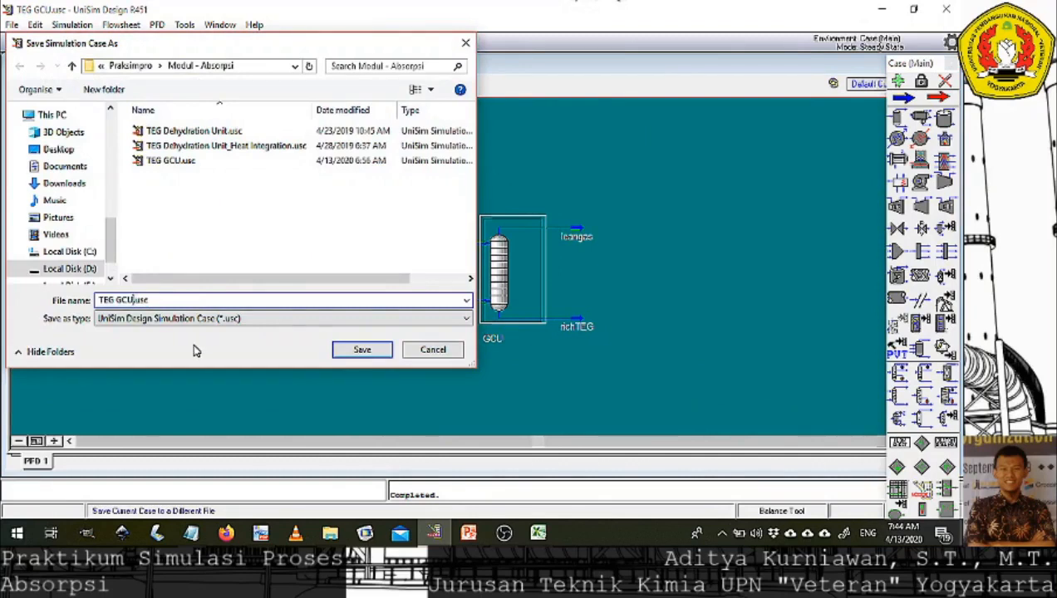
pyautogui.write('_Integrasi Pana')
pyautogui.press('BackSpace')
pyautogui.press('BackSpace')
pyautogui.press('BackSpace')
pyautogui.press('BackSpace')
pyautogui.press('BackSpace')
pyautogui.press('BackSpace')
pyautogui.press('BackSpace')
pyautogui.press('BackSpace')
pyautogui.press('BackSpace')
pyautogui.press('BackSpace')
pyautogui.press('BackSpace')
pyautogui.write('Regenerator_Tanpa Integrasi')
pyautogui.press('Return')
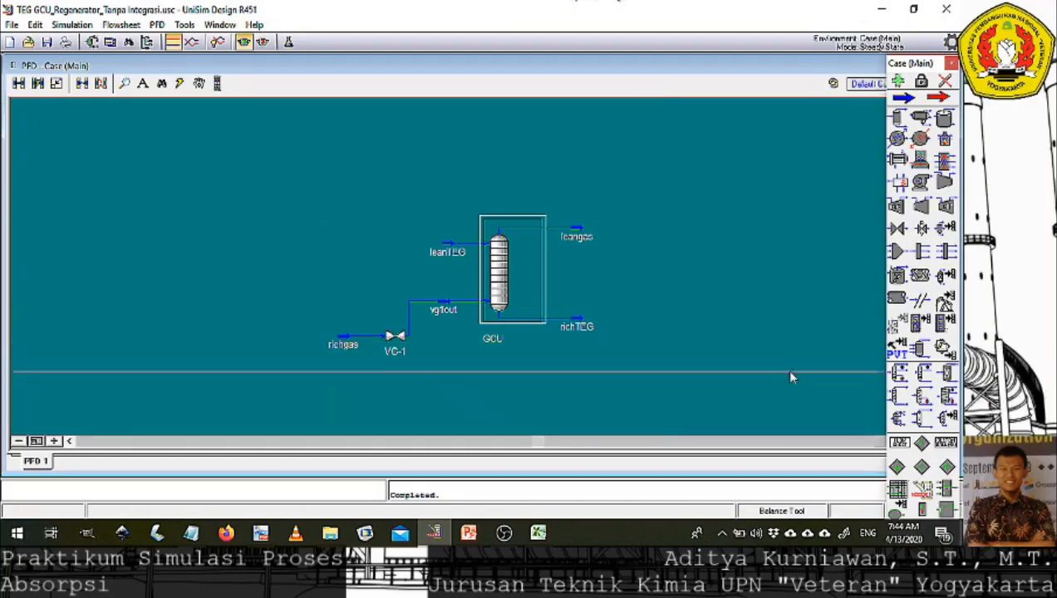
# Add two valves to the flowsheet beside the leangas and richTEG streams, and name the leangas one VG-2.
pyautogui.moveTo(900, 234); pyautogui.dragTo(619, 236)
pyautogui.moveTo(898, 228); pyautogui.dragTo(608, 330)
pyautogui.doubleClick(619, 234)
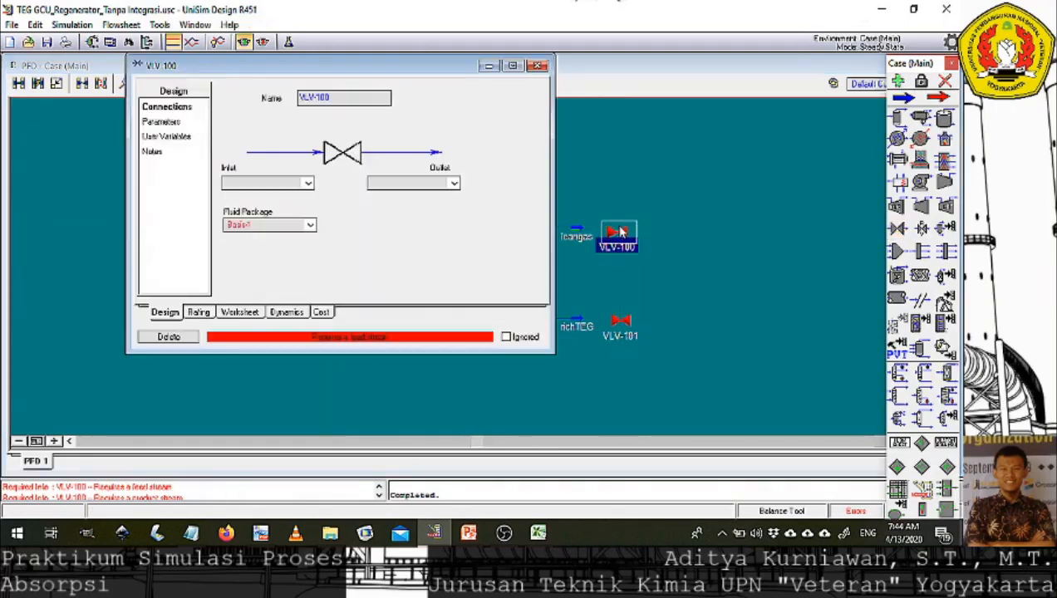
pyautogui.click(338, 98)
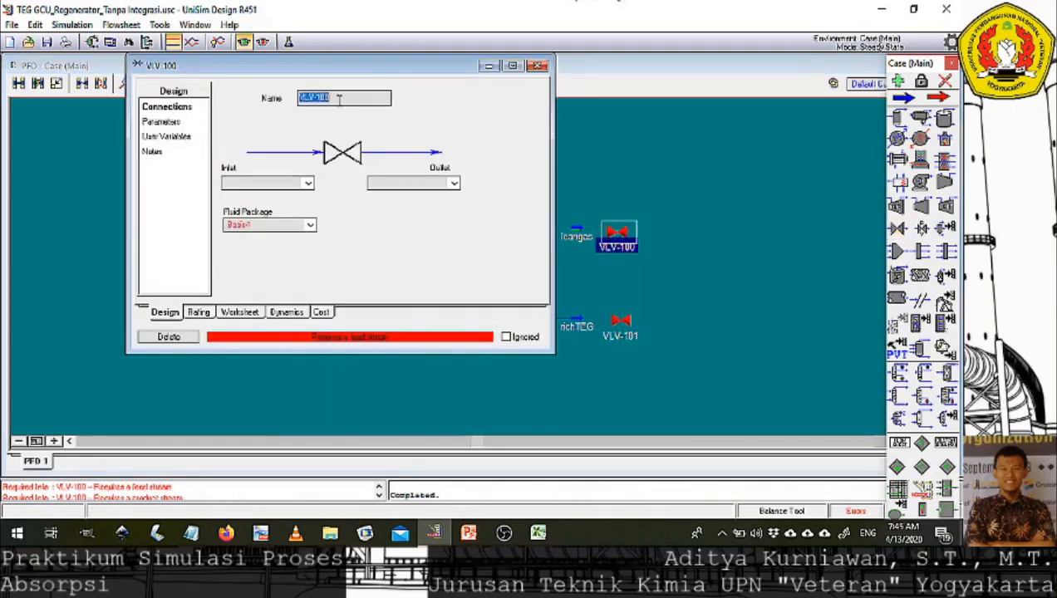
pyautogui.write('VG-2')
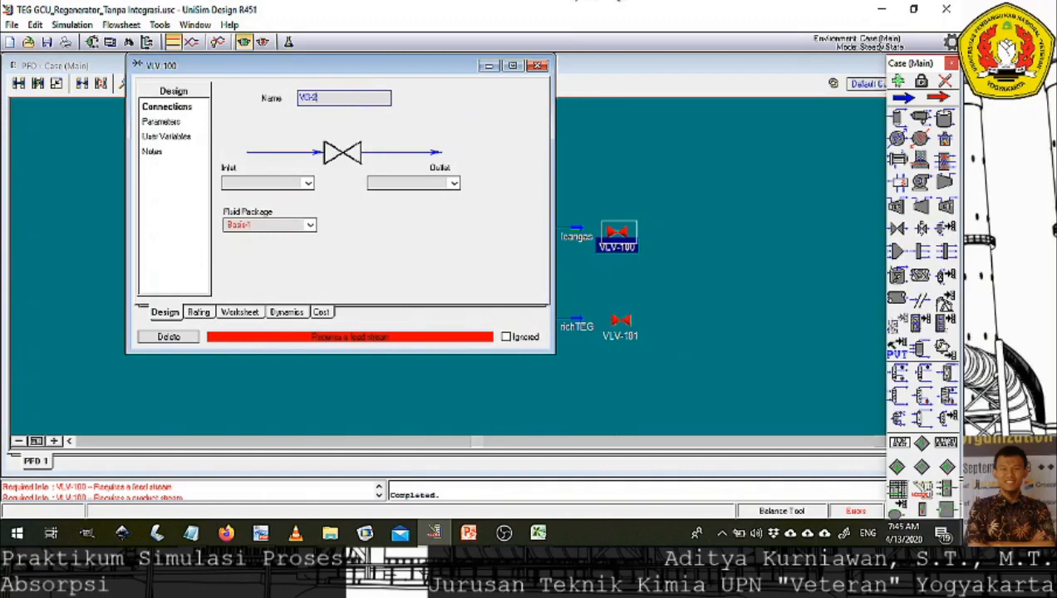
# Connect valve VG-2 from leangas to a new outlet stream vg2out and set its pressure drop to 20 psi.
pyautogui.click(307, 183)
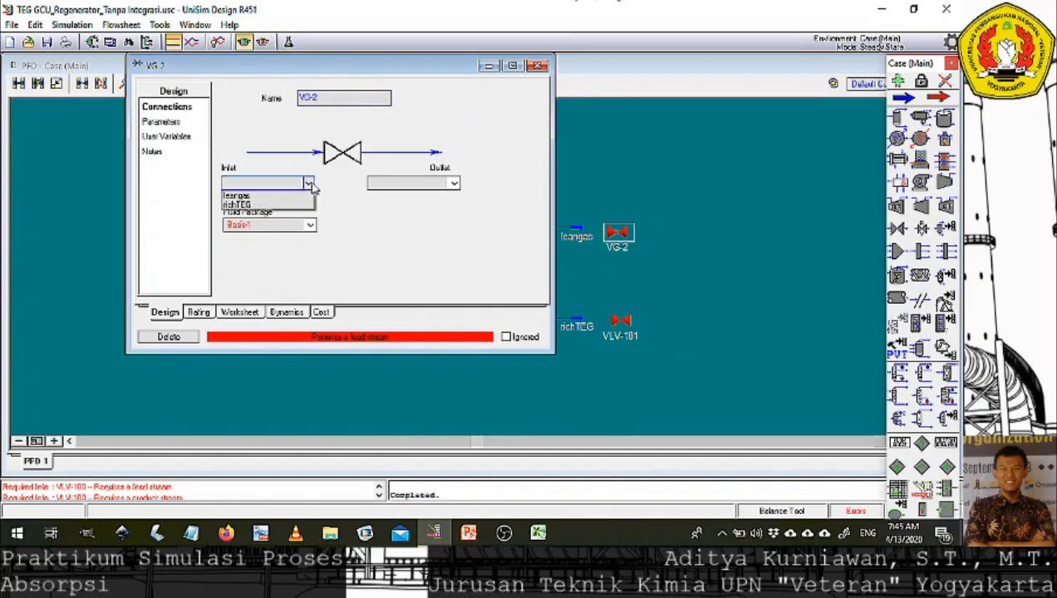
pyautogui.click(306, 197)
pyautogui.click(420, 184)
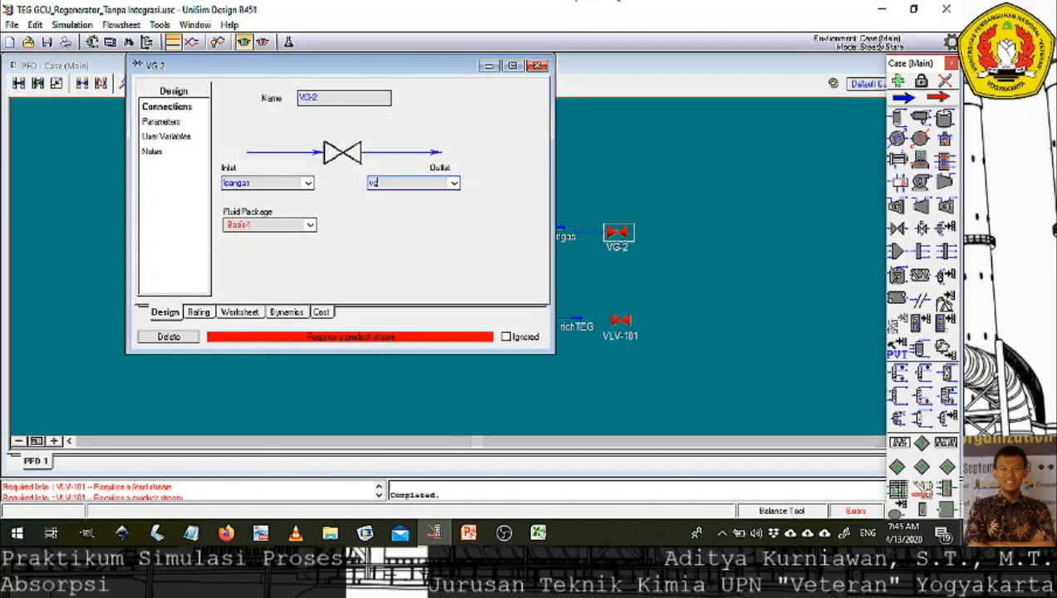
pyautogui.click(189, 127)
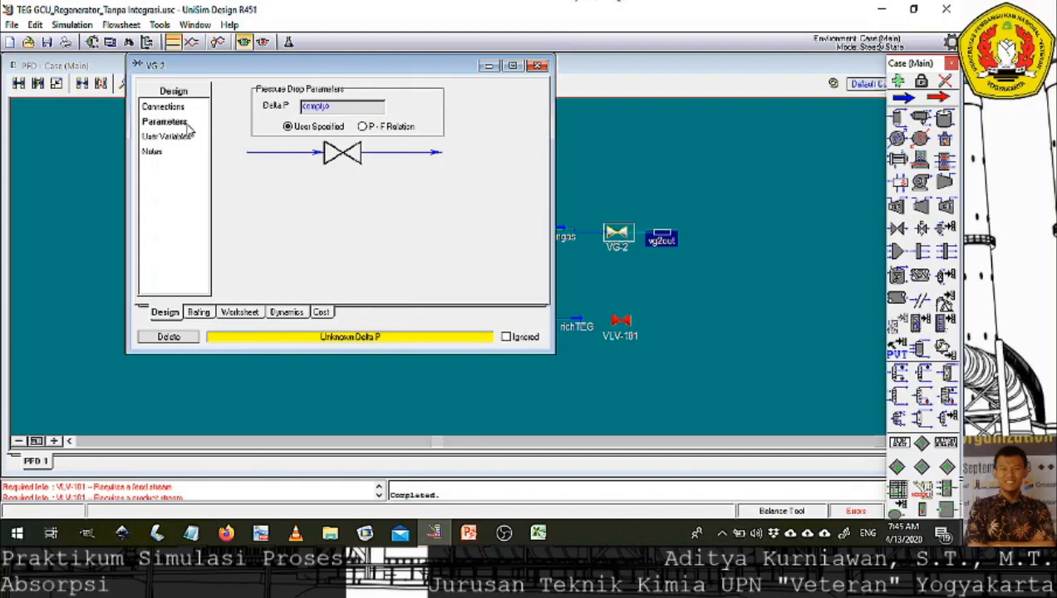
pyautogui.click(316, 106)
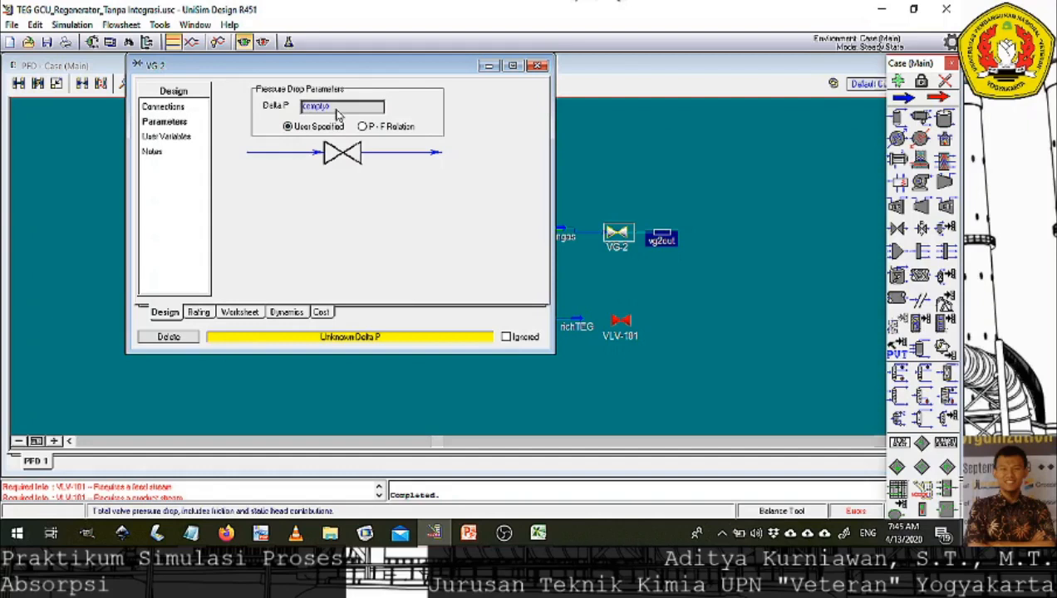
pyautogui.write('20')
pyautogui.press('Return')
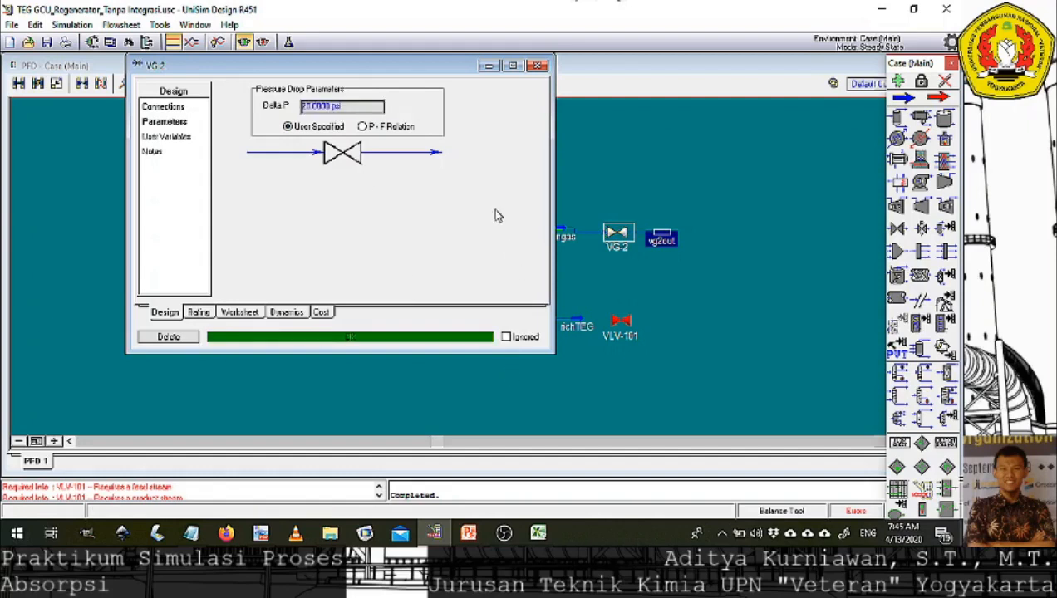
pyautogui.click(540, 65)
# Rename the valve beside richTEG as VL-1 and connect it from richTEG to a new outlet stream vl1out.
pyautogui.doubleClick(621, 321)
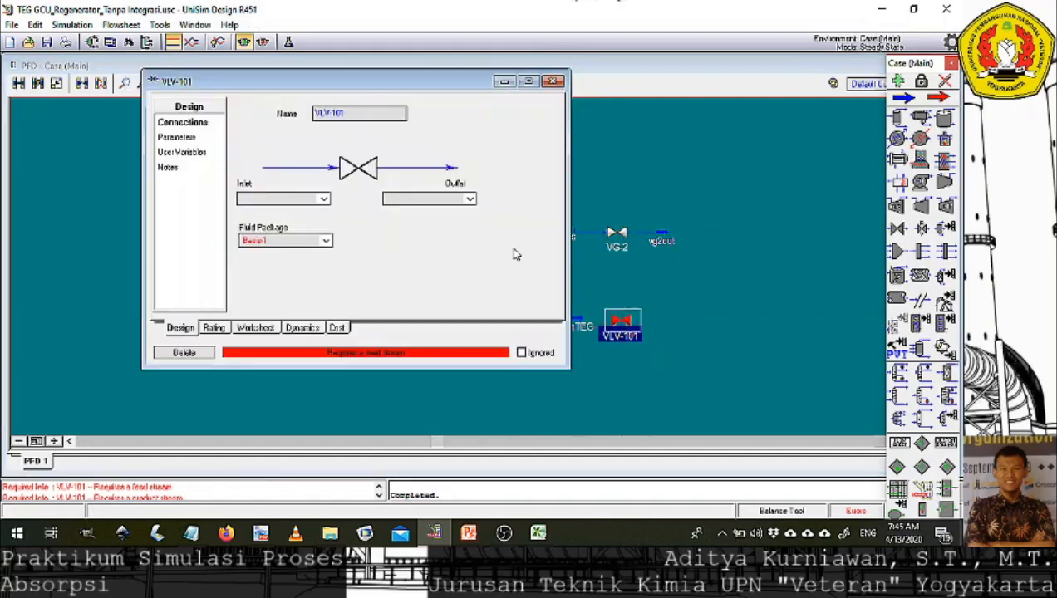
pyautogui.click(352, 114)
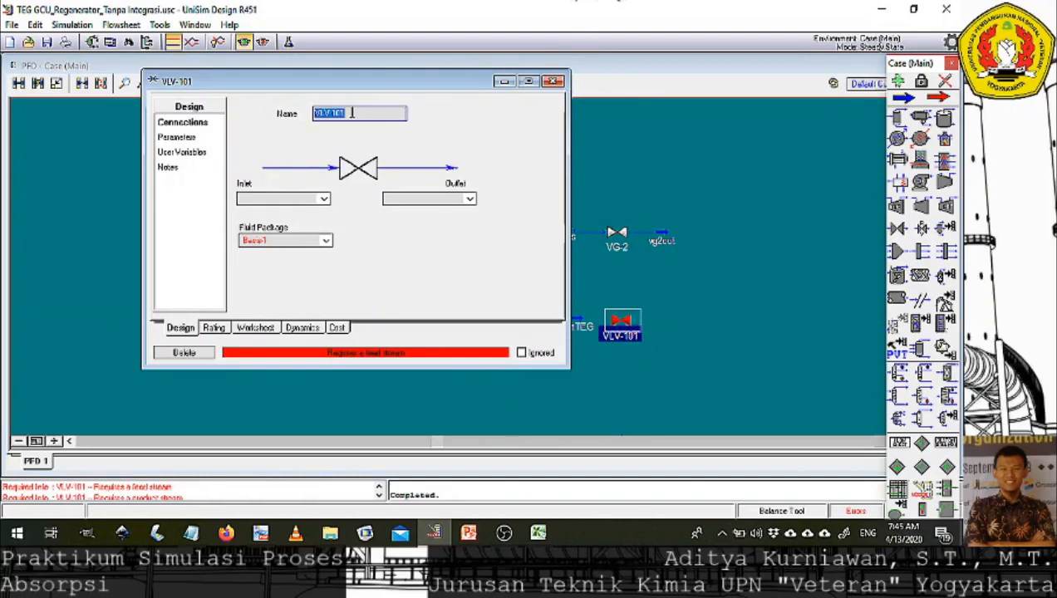
pyautogui.write('V')
pyautogui.click(325, 198)
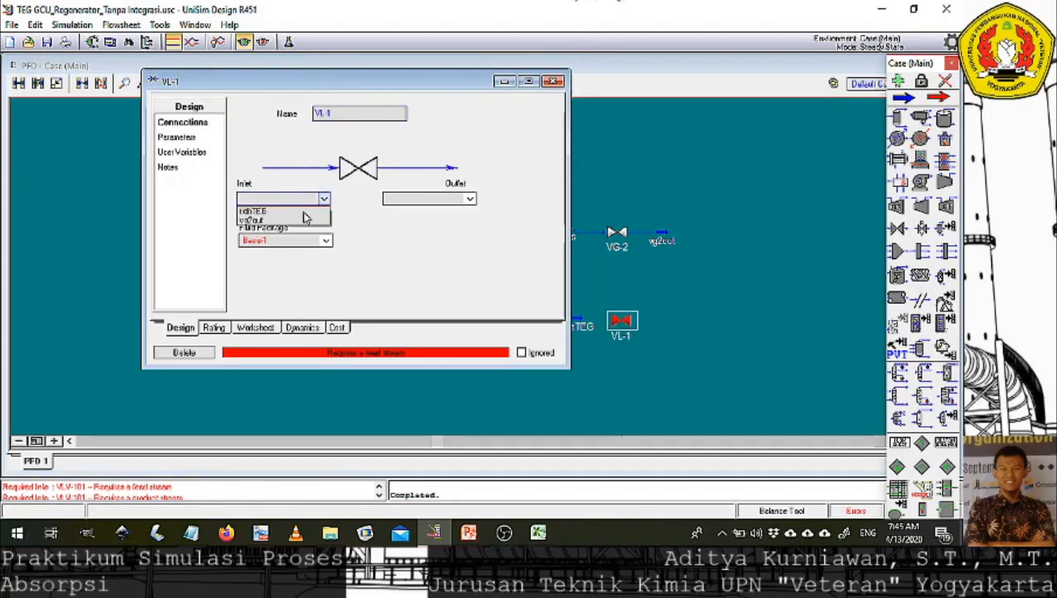
pyautogui.click(303, 213)
pyautogui.click(401, 199)
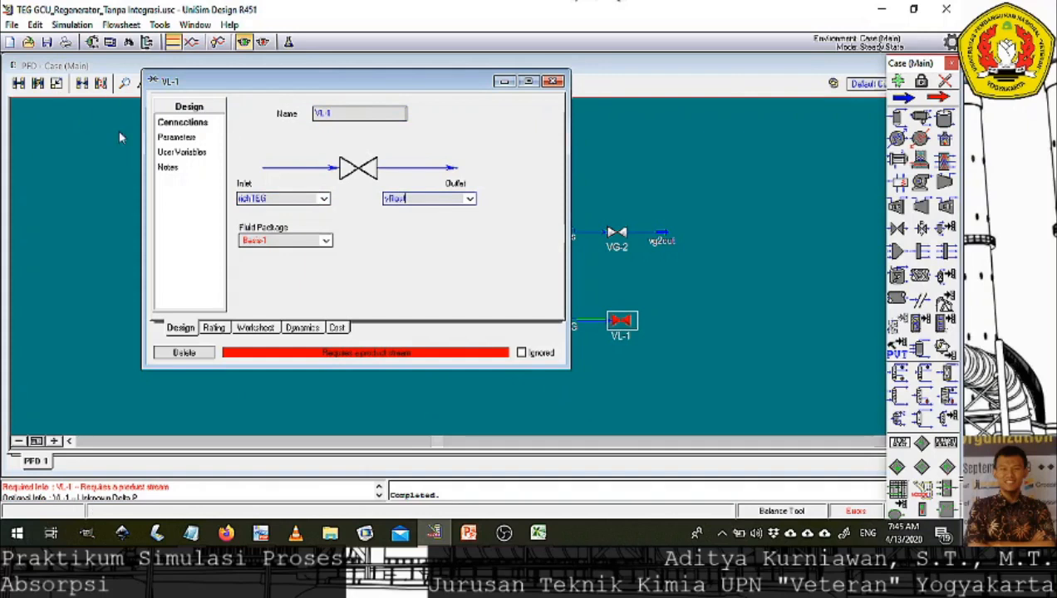
pyautogui.press('Return')
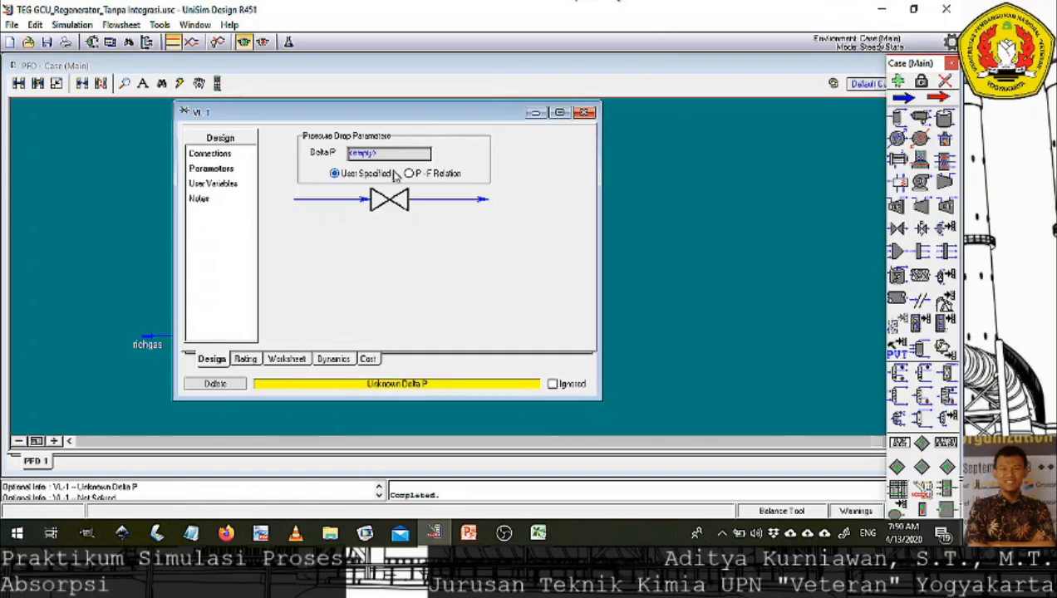
# Set the pressure drop of valve VL-1 to 740 psi.
pyautogui.write('740')
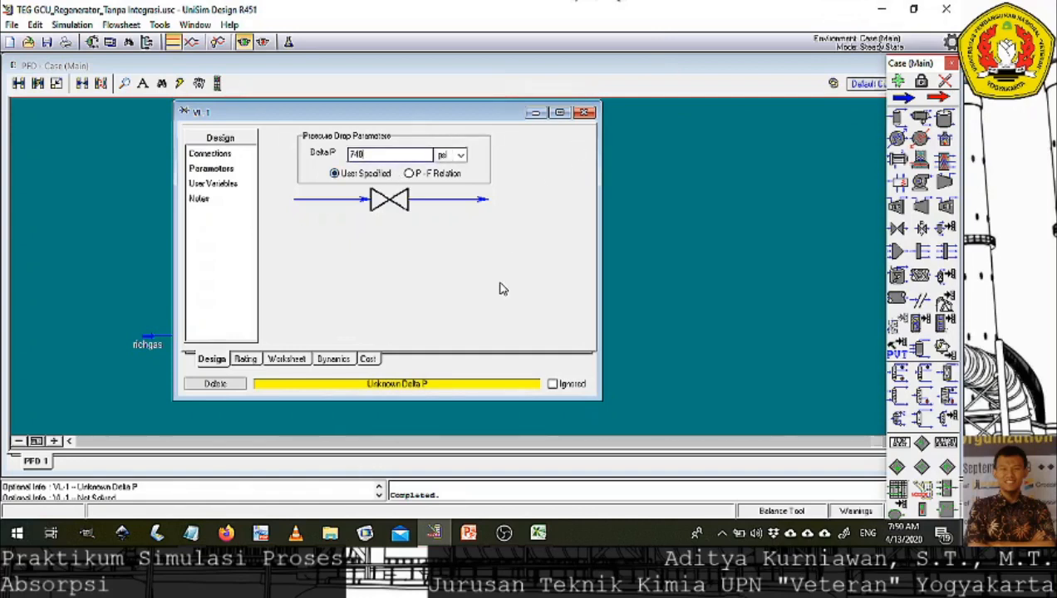
pyautogui.press('Return')
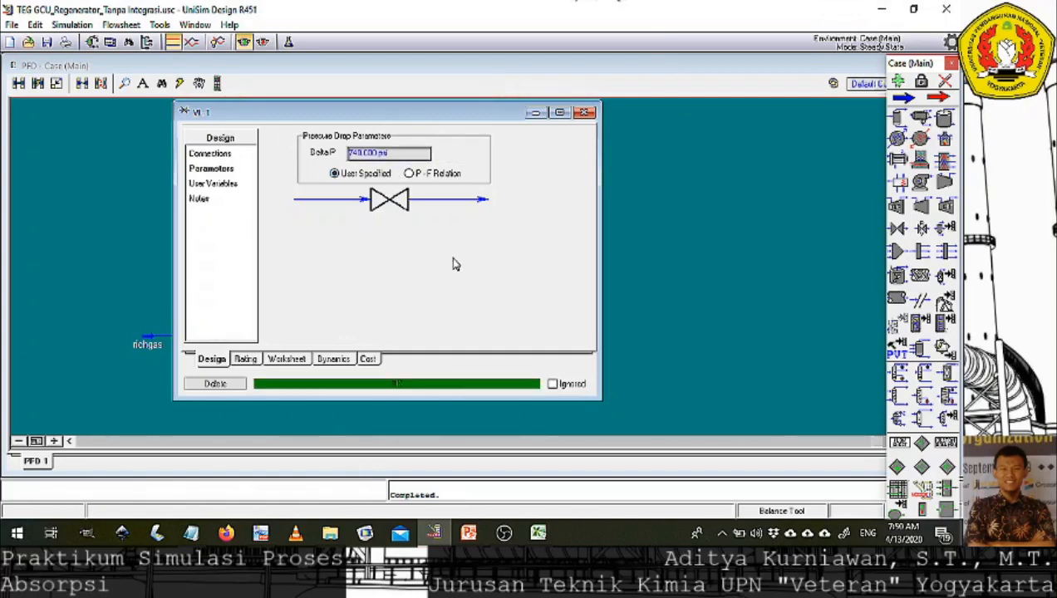
pyautogui.click(585, 112)
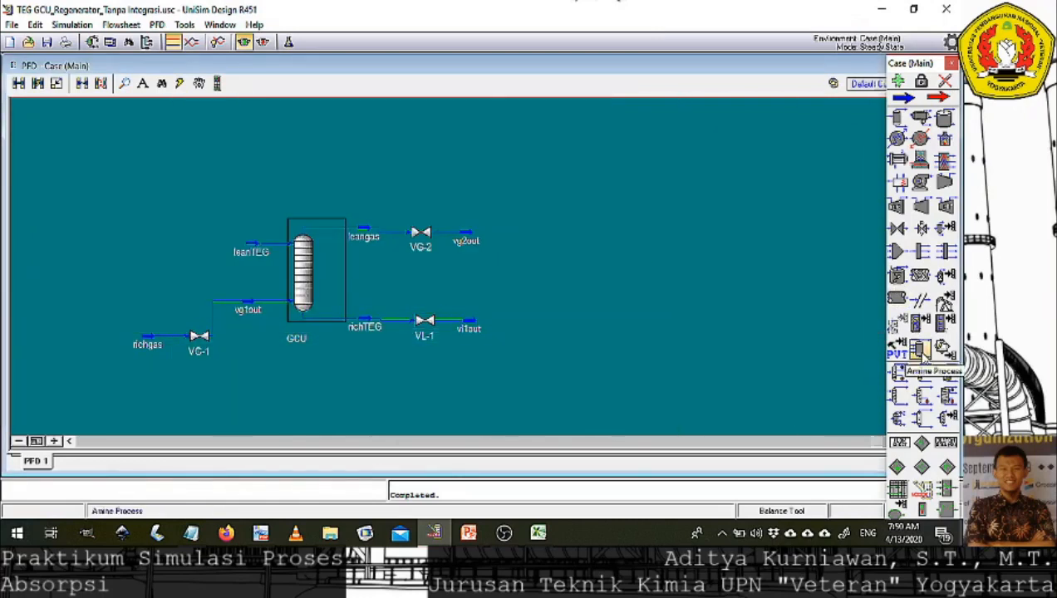
# Add a separator to the flowsheet beside the vl1out stream and name it FD.
pyautogui.click(897, 119)
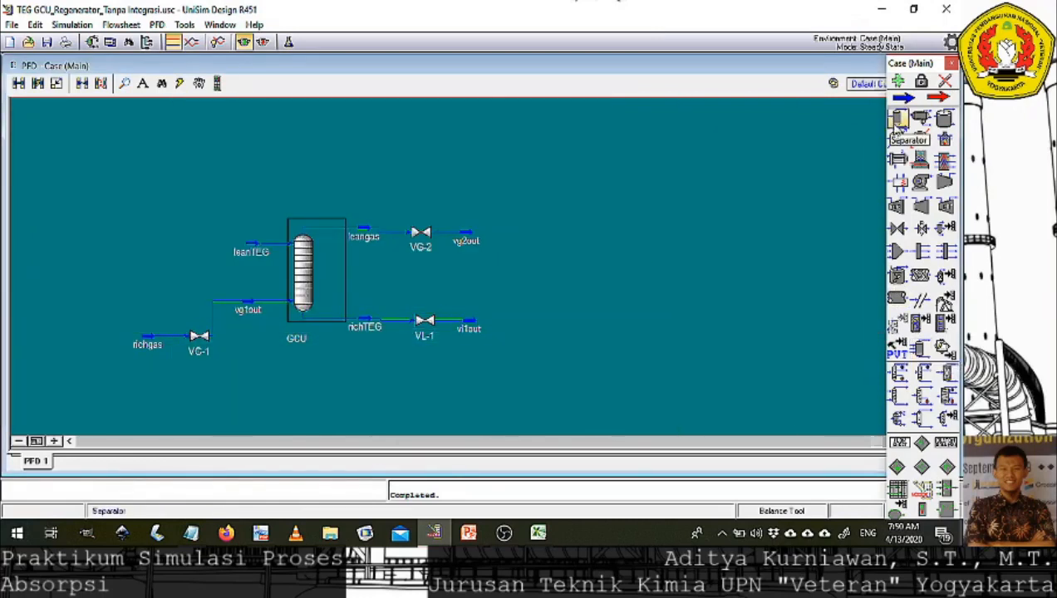
pyautogui.click(507, 357)
pyautogui.doubleClick(525, 326)
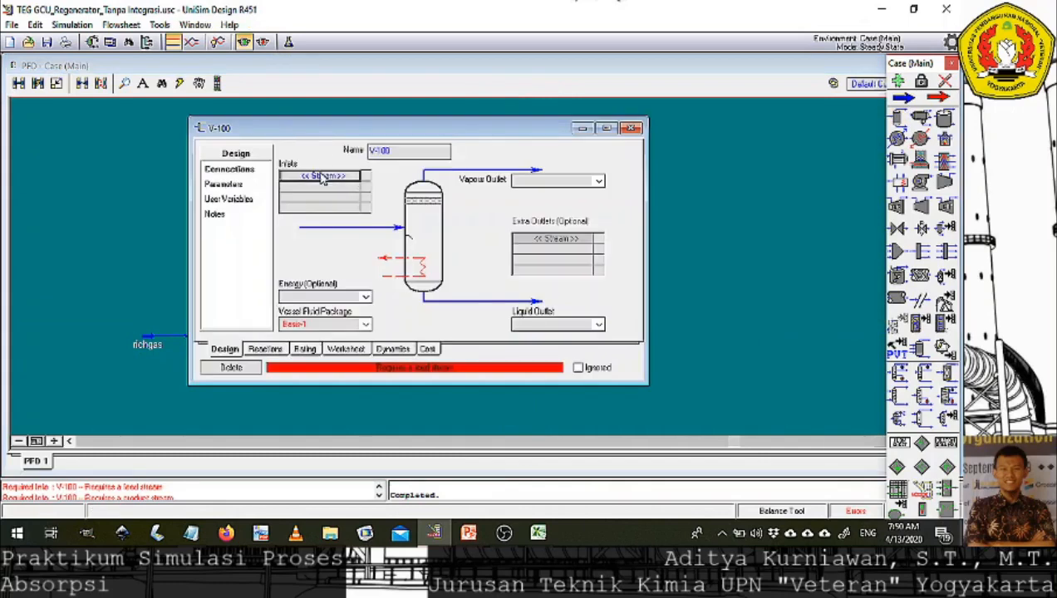
pyautogui.doubleClick(397, 151)
pyautogui.write('FD')
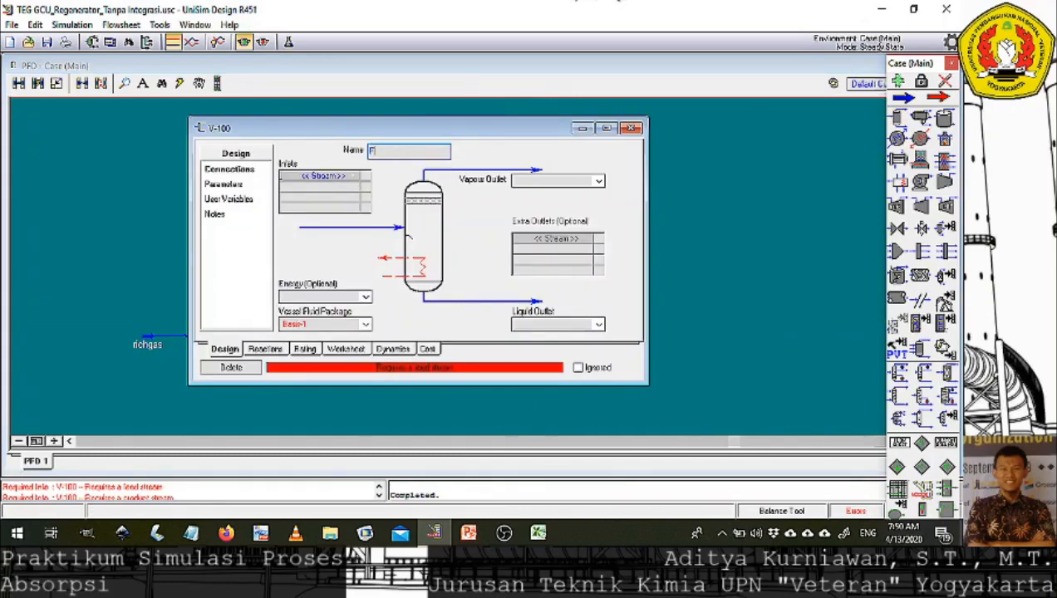
# Connect separator FD with inlet vl1out, vapour outlet gfd, liquid outlet lfd and energy stream qfd.
pyautogui.click(349, 176)
pyautogui.click(355, 178)
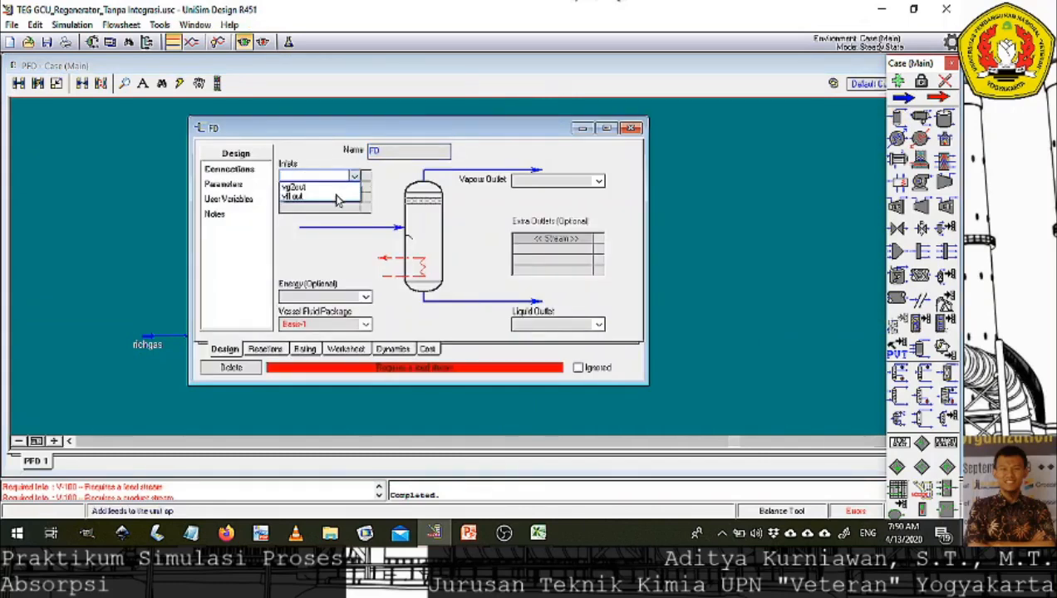
pyautogui.click(336, 197)
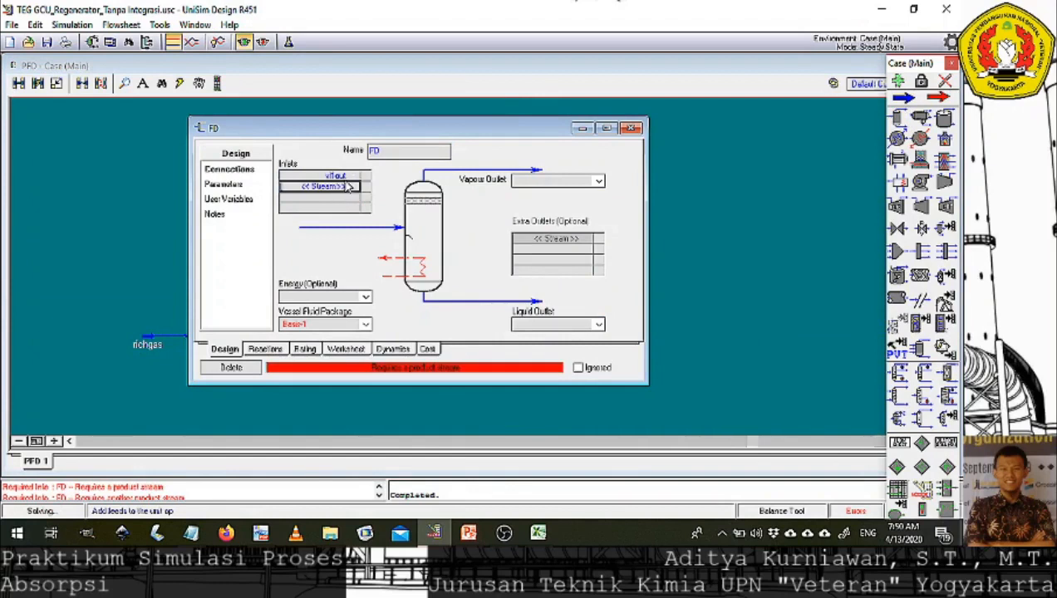
pyautogui.click(536, 185)
pyautogui.write('gfd')
pyautogui.press('Return')
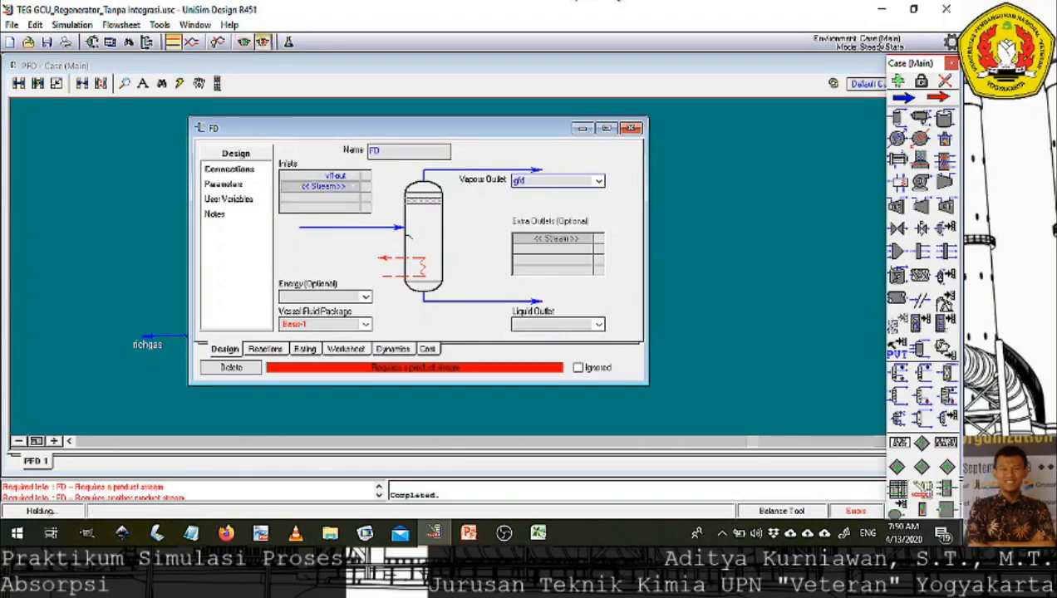
pyautogui.click(537, 329)
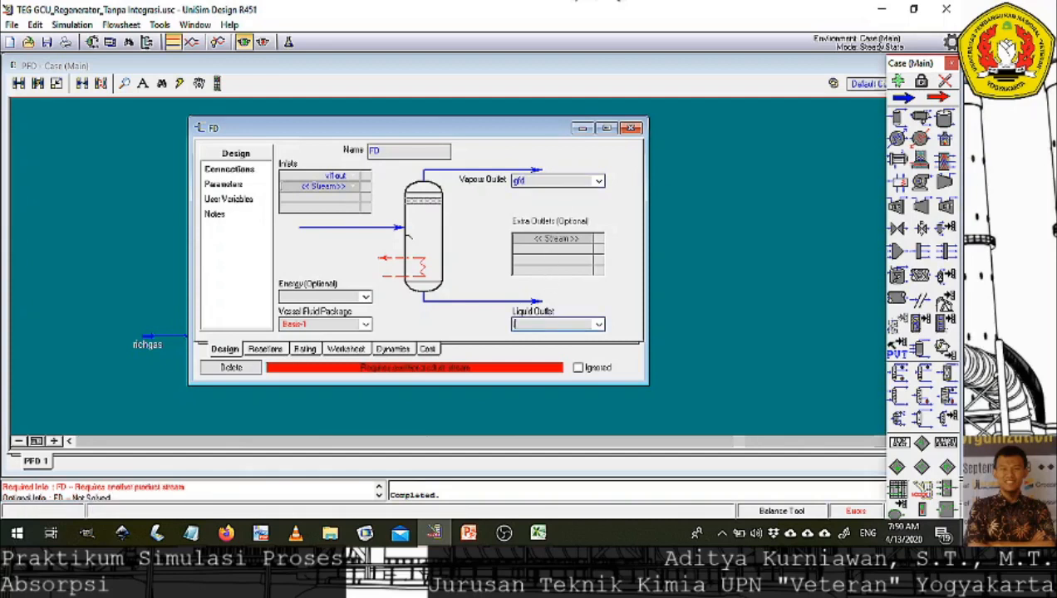
pyautogui.click(291, 297)
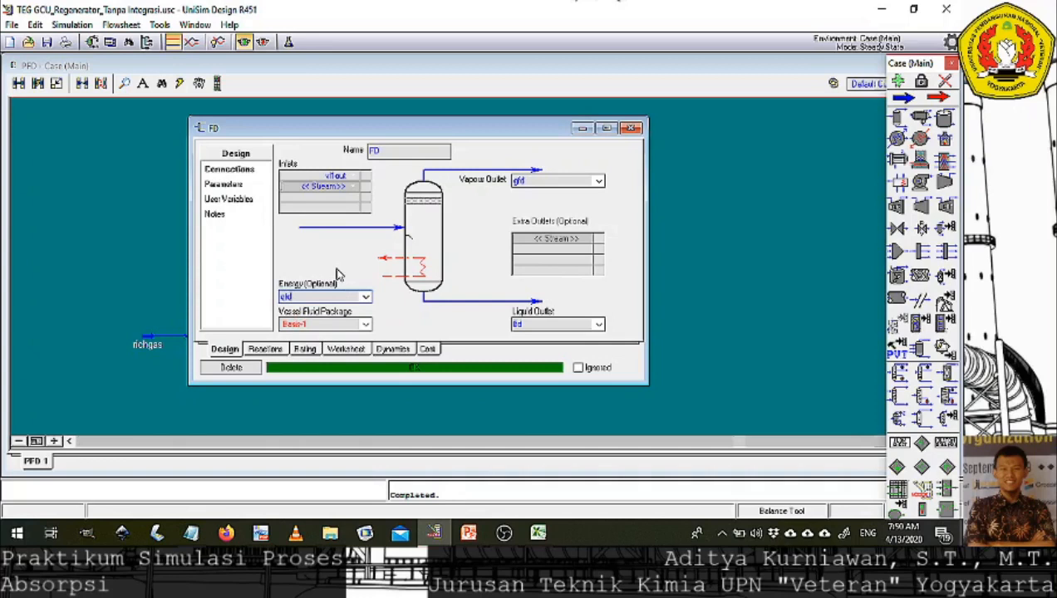
pyautogui.click(237, 188)
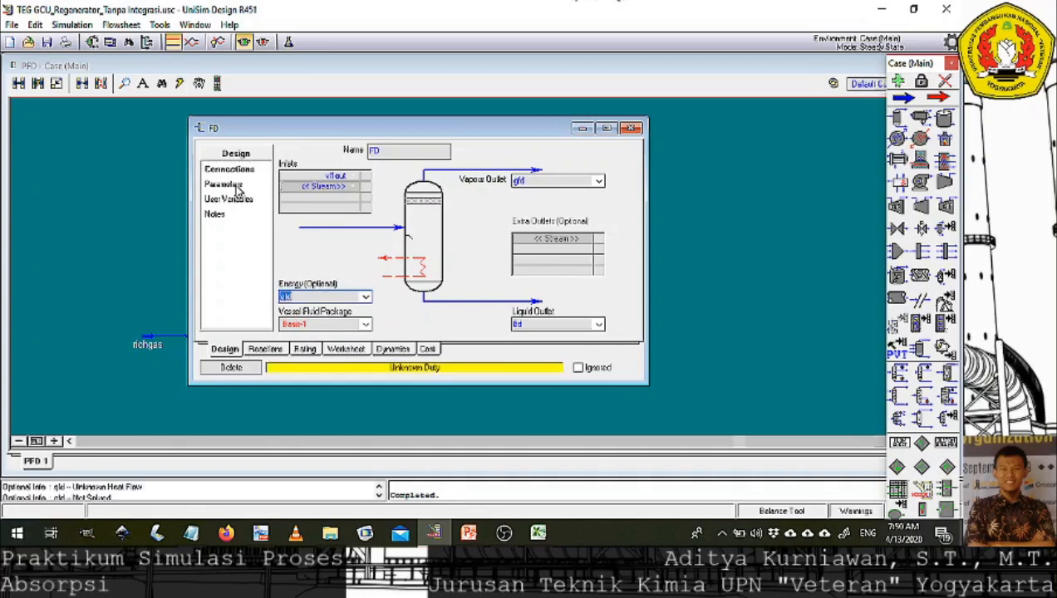
# Set the temperature of FD's liquid outlet lfd to 444.7 F in the separator's worksheet.
pyautogui.click(346, 350)
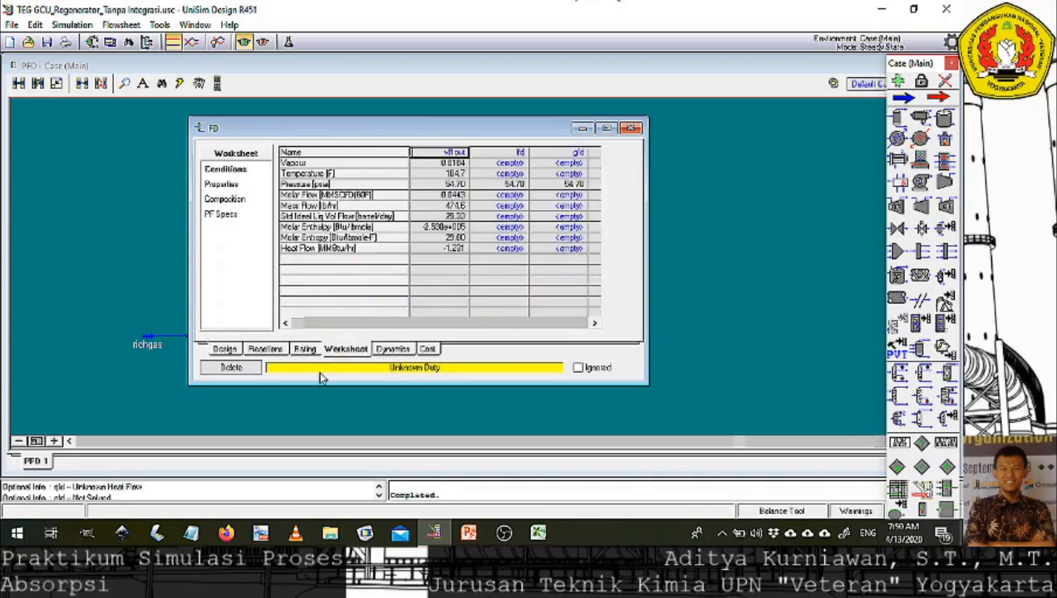
pyautogui.click(509, 174)
pyautogui.write('444.7')
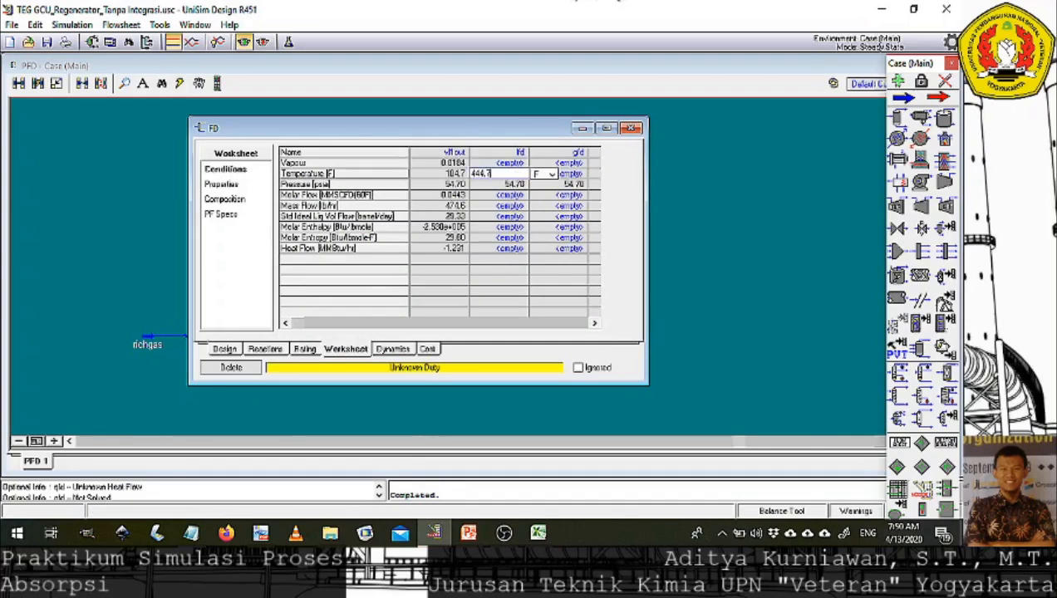
pyautogui.press('Return')
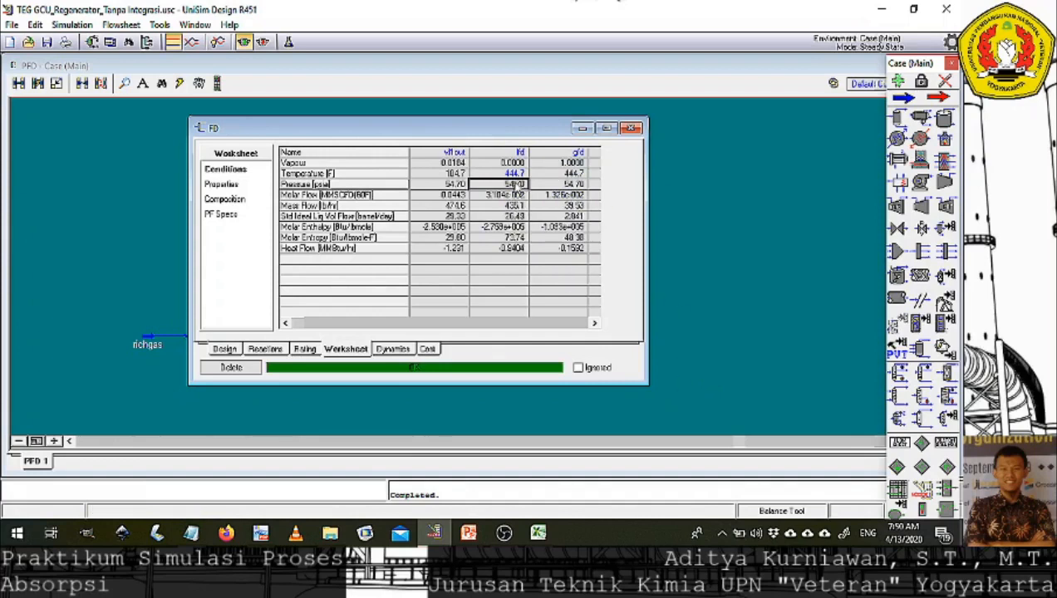
pyautogui.moveTo(512, 186)
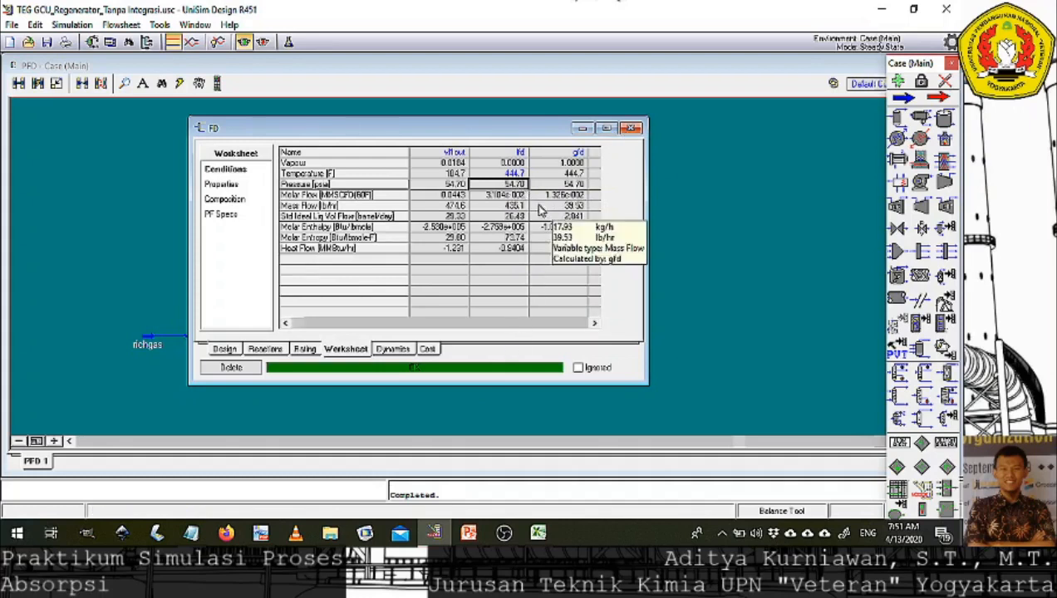
pyautogui.click(632, 128)
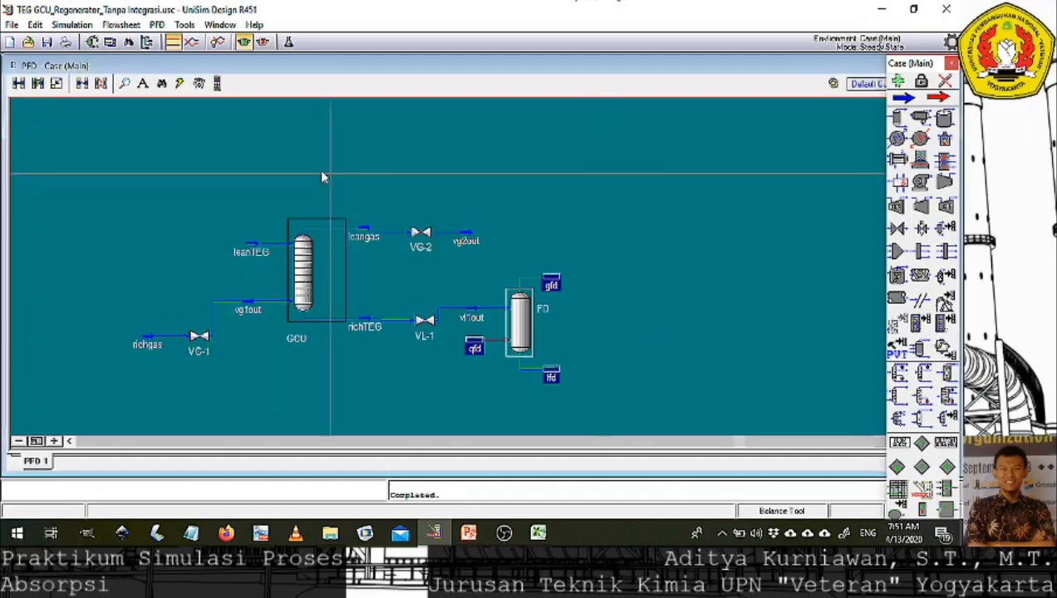
# Change the pressure display unit of the Field MM unit set to psig and check the stream pressures of separator FD.
pyautogui.click(184, 25)
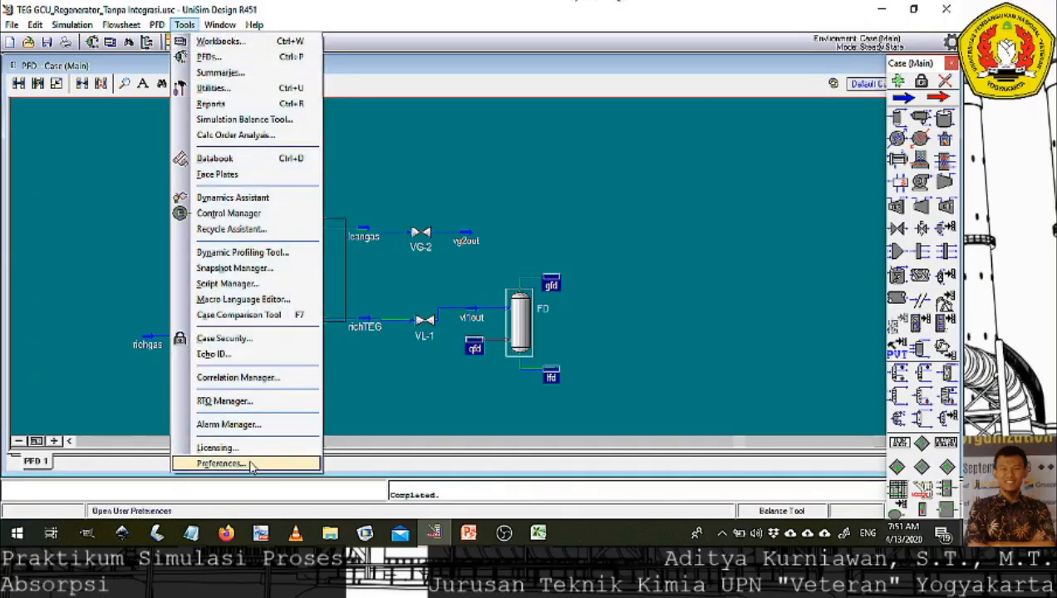
pyautogui.click(221, 463)
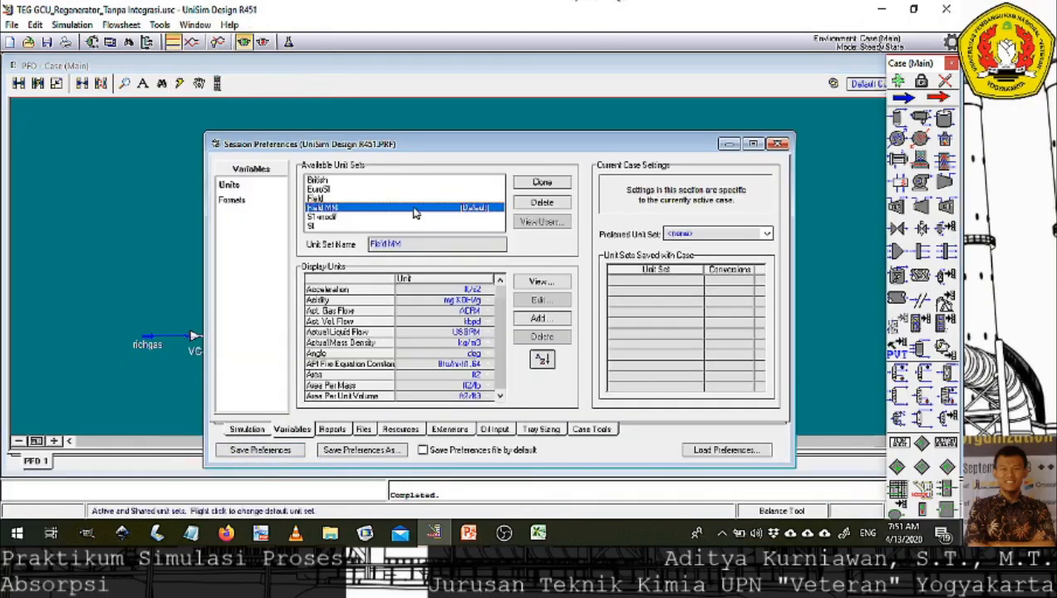
pyautogui.click(501, 348)
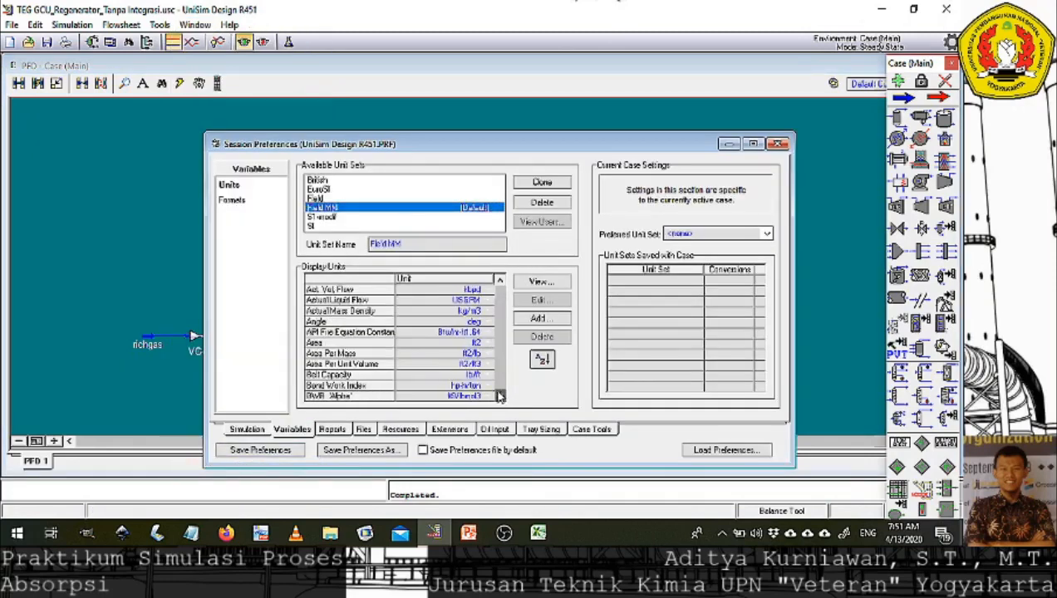
pyautogui.moveTo(501, 348); pyautogui.dragTo(500, 356)
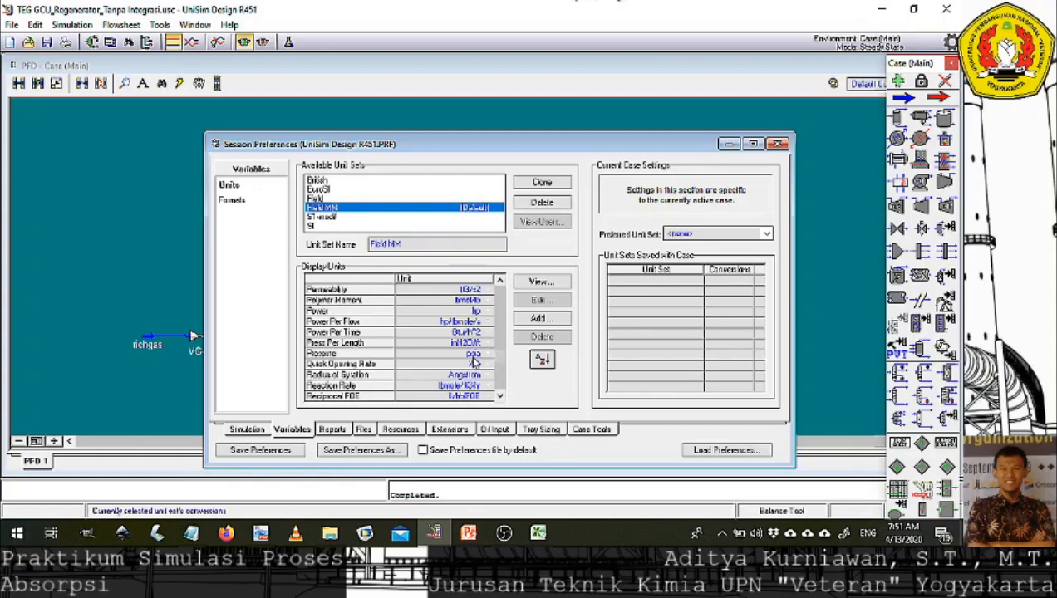
pyautogui.click(489, 355)
pyautogui.click(489, 420)
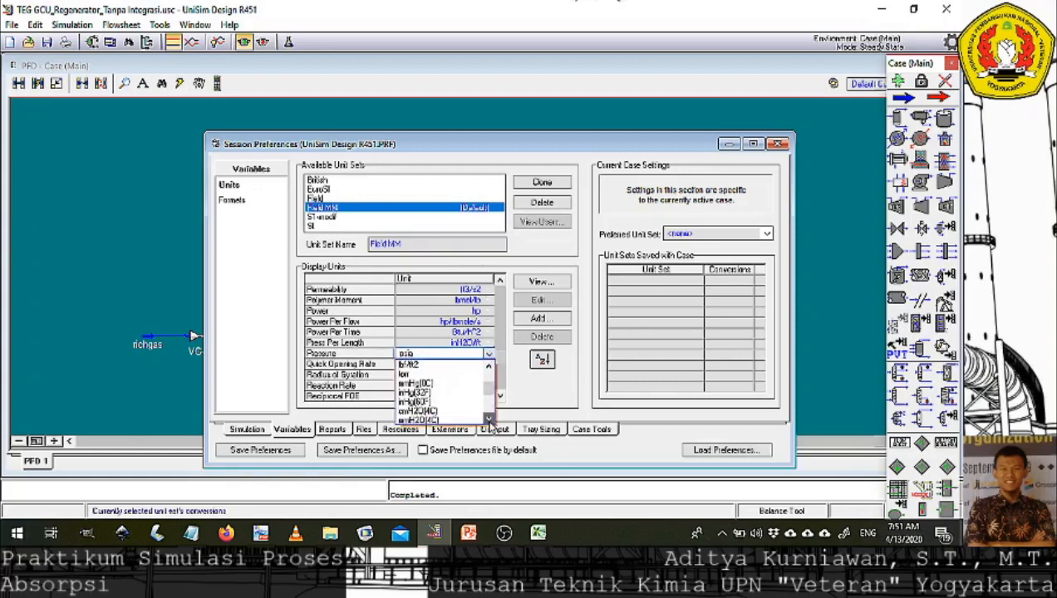
pyautogui.click(489, 420)
pyautogui.click(489, 419)
pyautogui.click(488, 420)
pyautogui.click(449, 412)
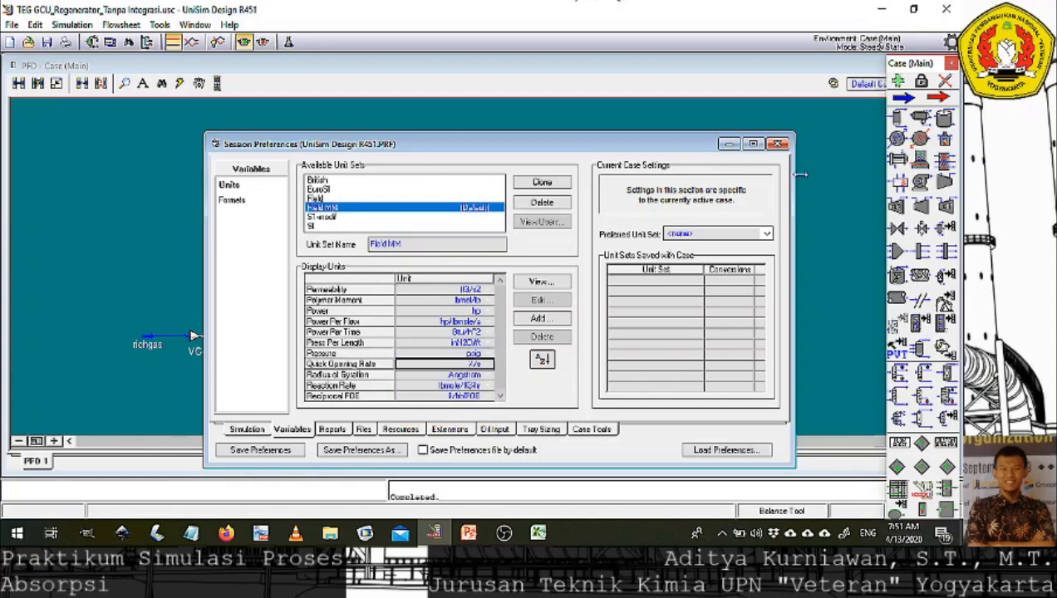
pyautogui.click(778, 144)
pyautogui.doubleClick(520, 323)
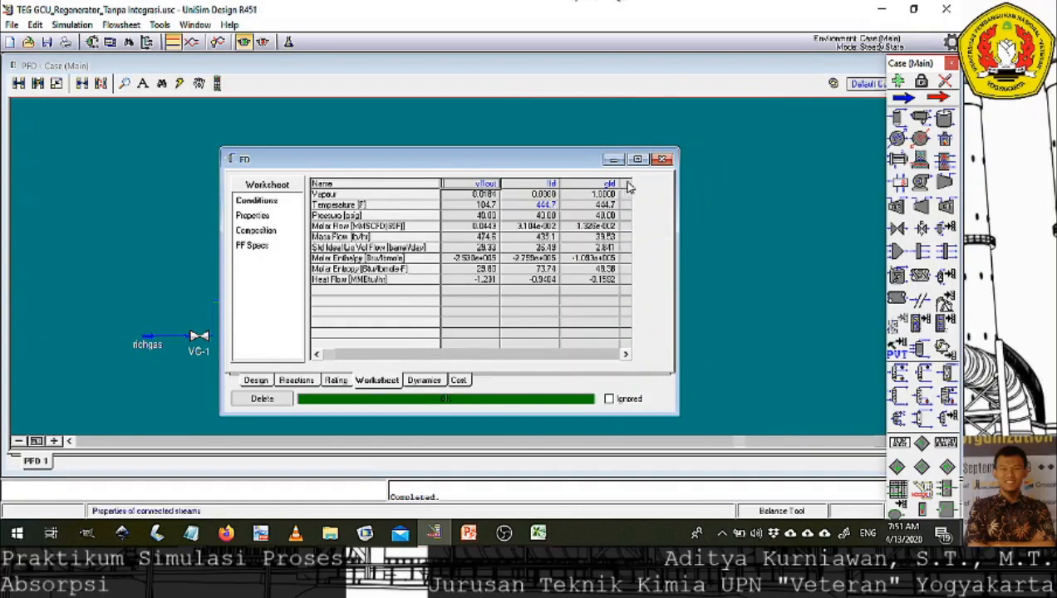
pyautogui.click(662, 159)
# Add two valves to the flowsheet, one beside stream gfd and one beside stream lfd.
pyautogui.click(897, 229)
pyautogui.click(572, 299)
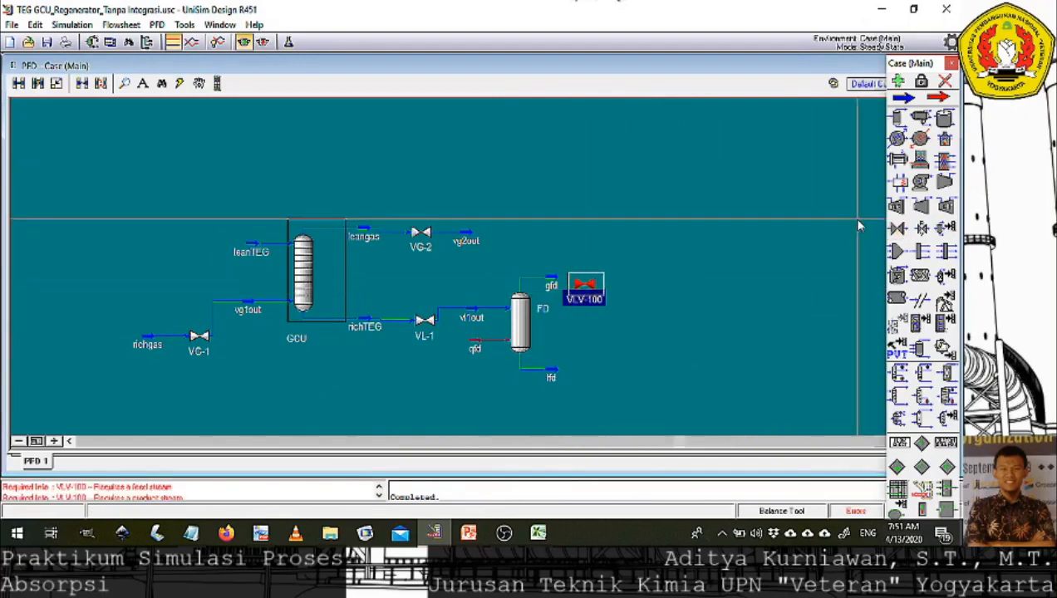
pyautogui.click(898, 229)
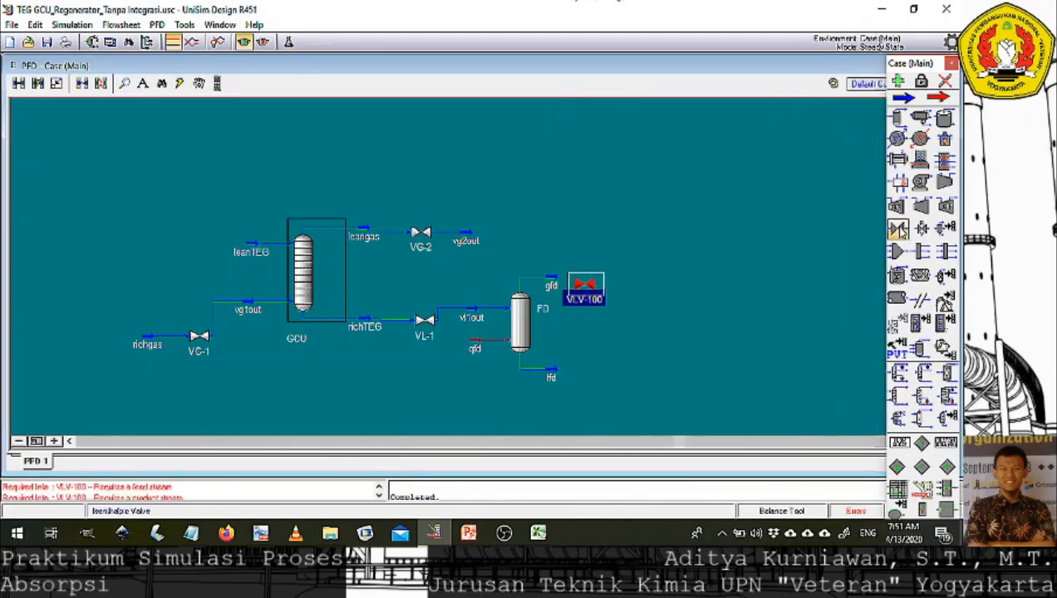
pyautogui.click(579, 376)
# Name the valve beside gfd VG3 and connect it with inlet gfd and outlet vg3out.
pyautogui.doubleClick(584, 286)
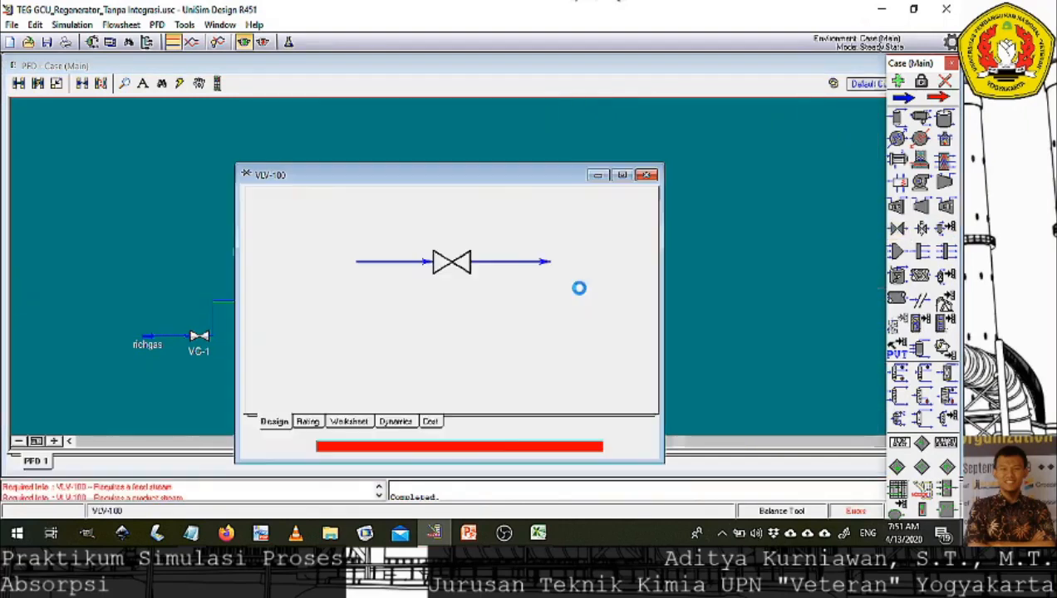
pyautogui.doubleClick(448, 206)
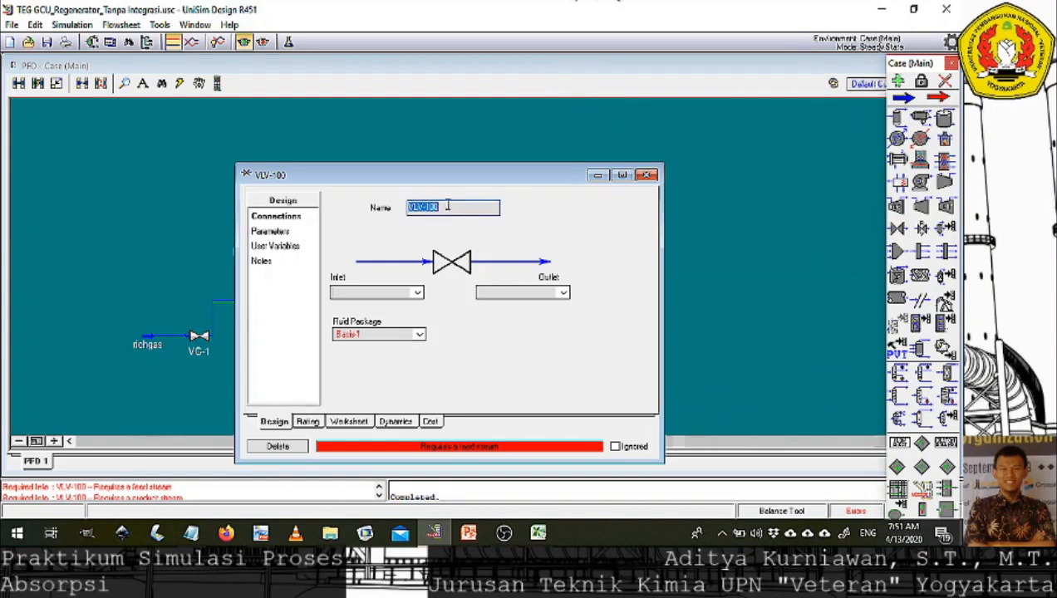
pyautogui.write('VG3')
pyautogui.click(387, 294)
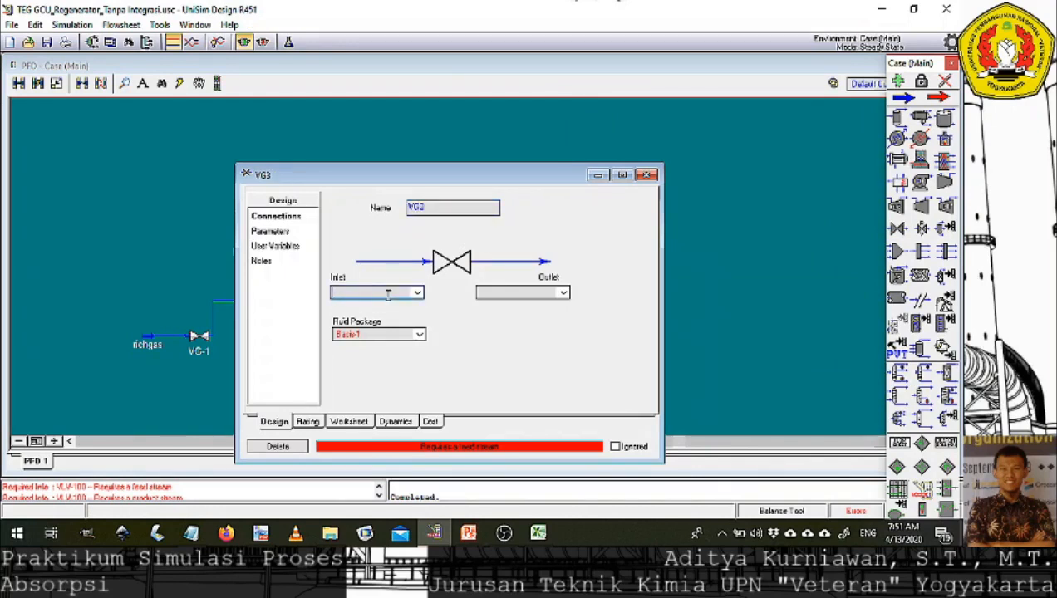
pyautogui.write('gfd')
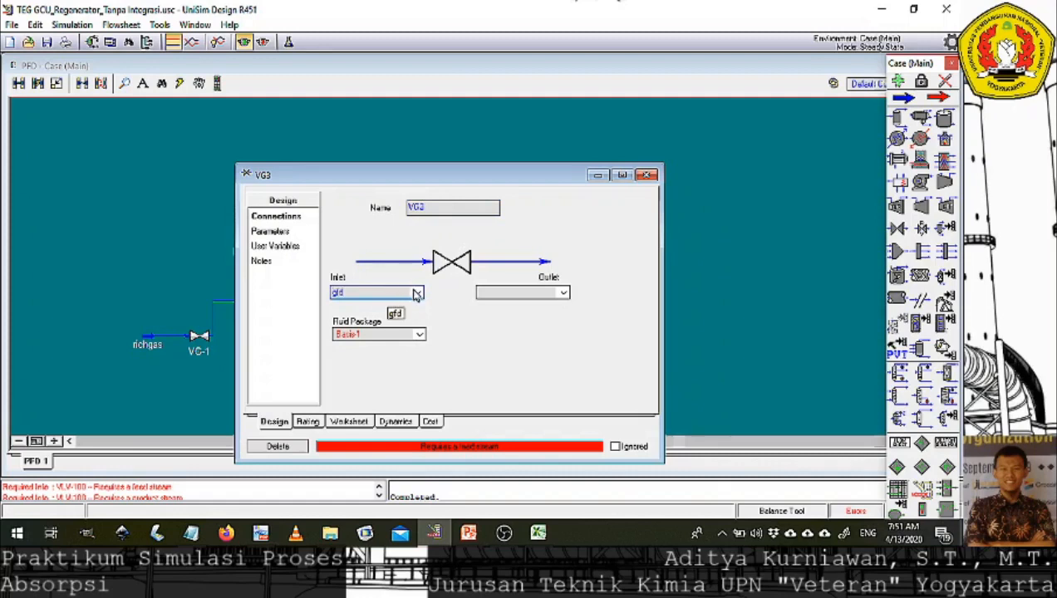
pyautogui.click(418, 293)
pyautogui.click(415, 305)
pyautogui.click(522, 293)
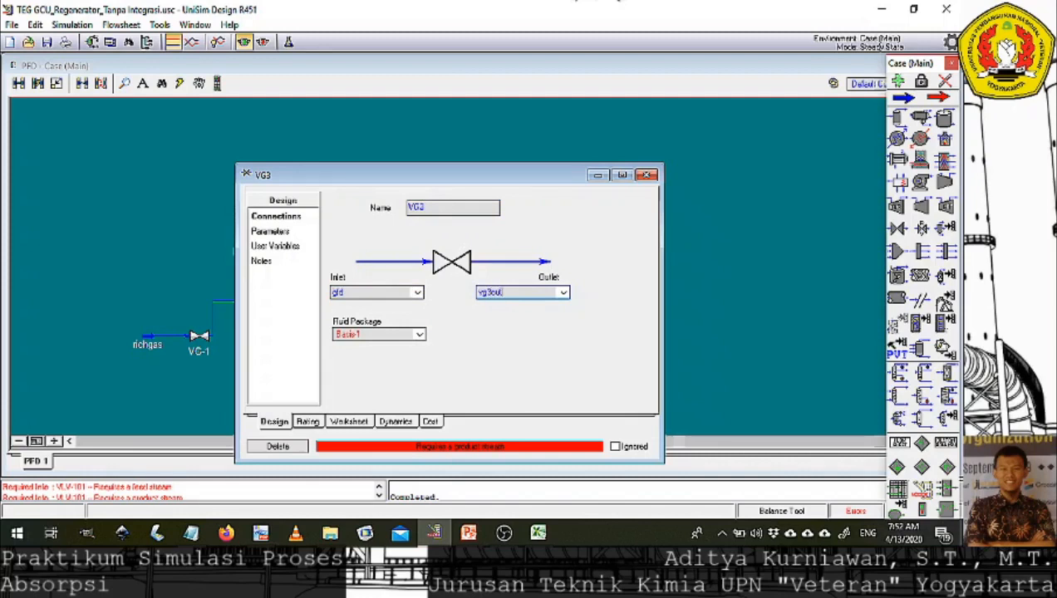
# Set the pressure drop of valve VG3 to 20 psi.
pyautogui.click(272, 231)
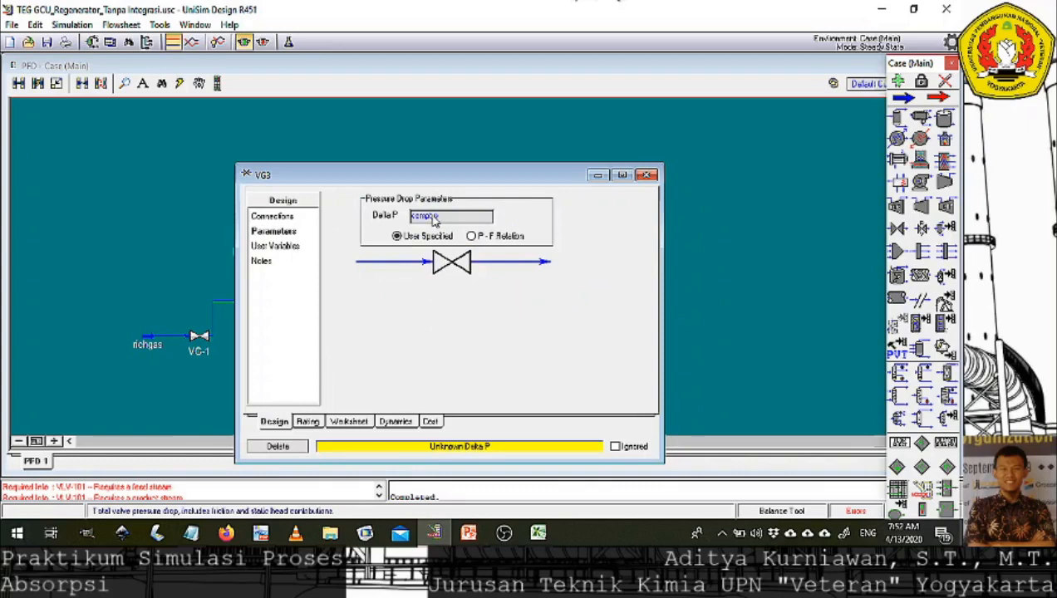
pyautogui.click(433, 218)
pyautogui.write('20')
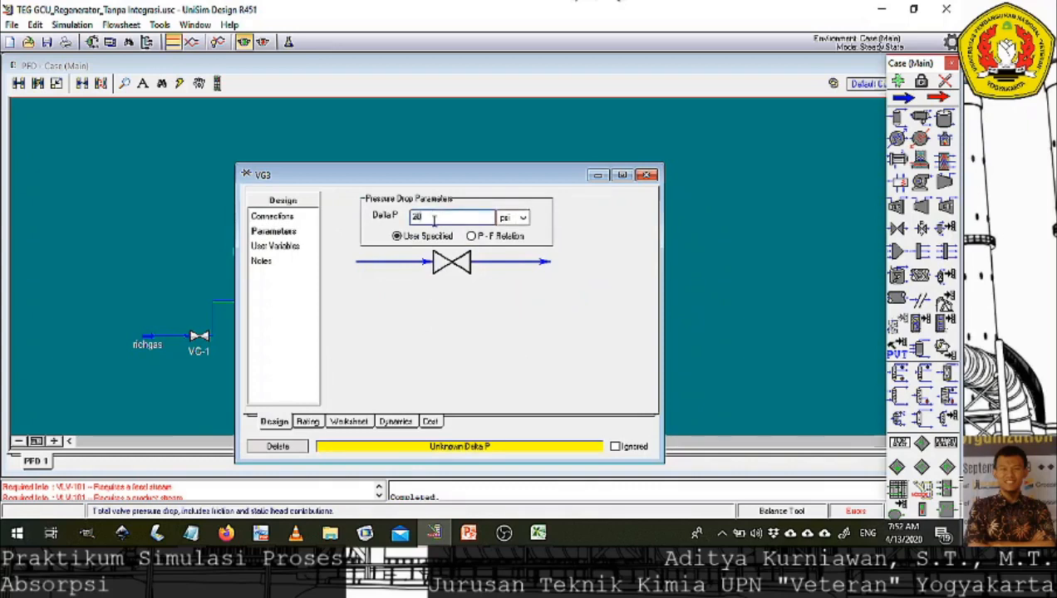
pyautogui.click(648, 174)
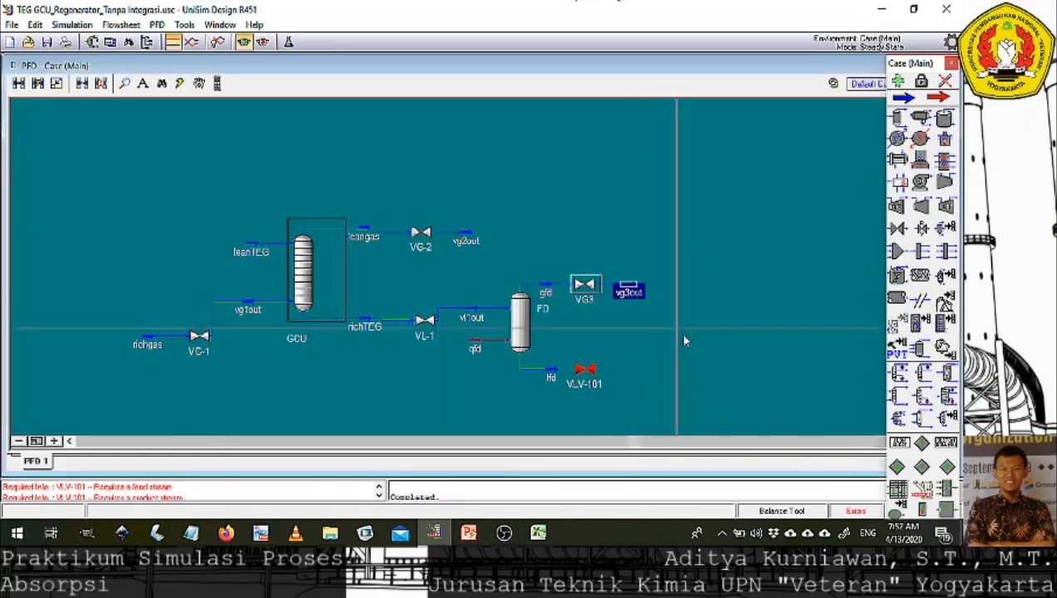
# Name the valve beside lfd VL2 and connect it with inlet lfd and outlet vl2out.
pyautogui.doubleClick(586, 371)
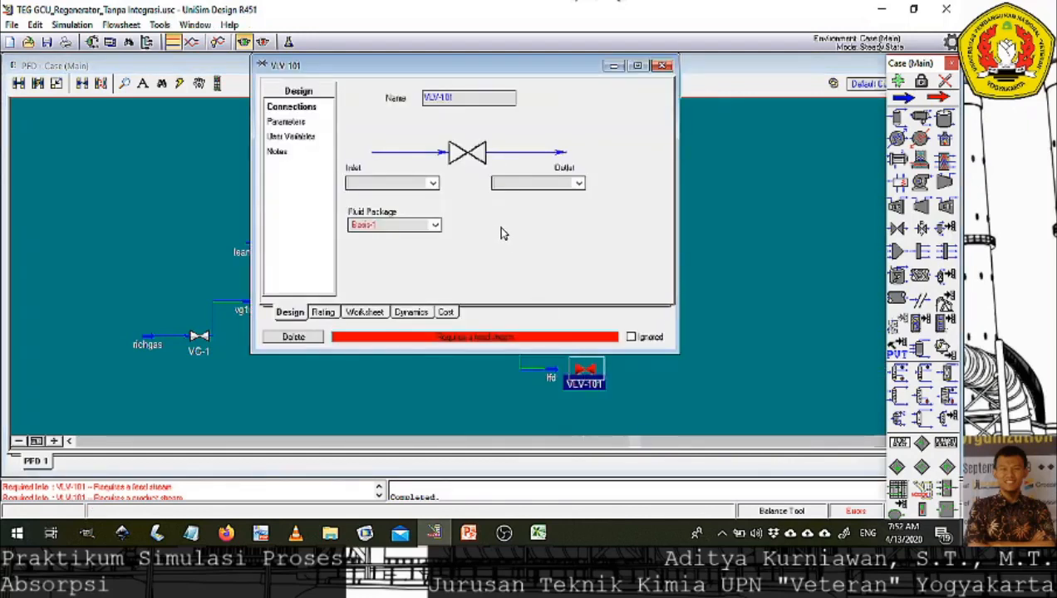
pyautogui.click(468, 99)
pyautogui.write('VL2')
pyautogui.click(434, 185)
pyautogui.click(404, 195)
pyautogui.click(522, 182)
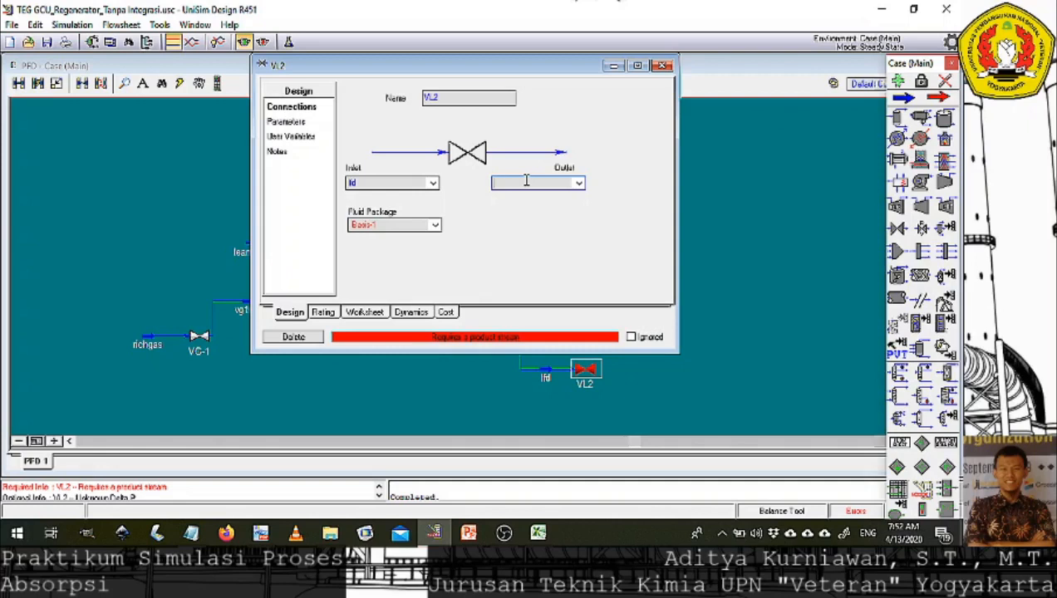
pyautogui.write('ll2out')
# Set the pressure drop of valve VL2 to 20 psi.
pyautogui.click(301, 122)
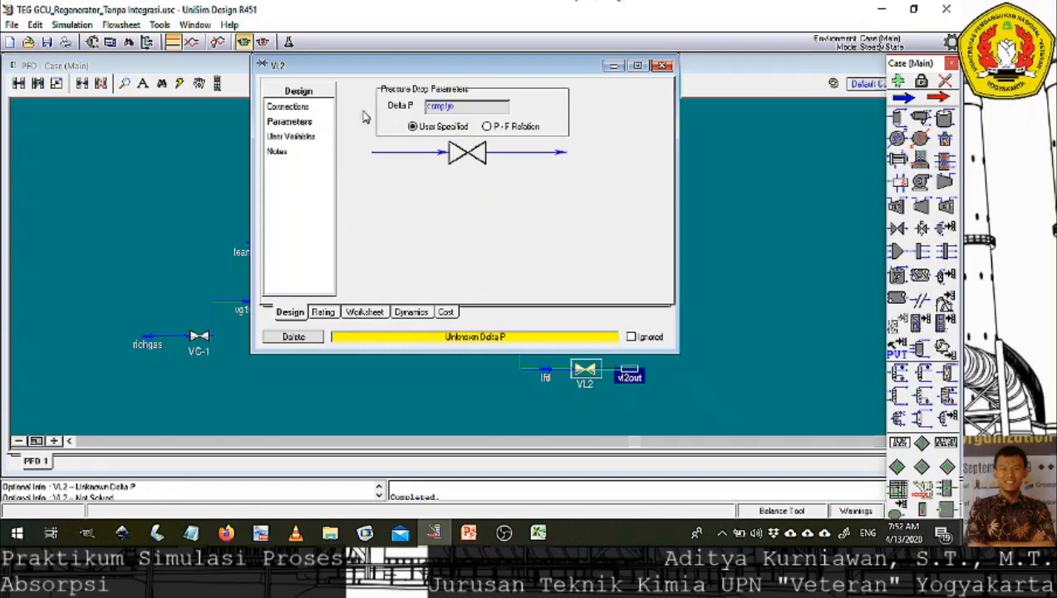
pyautogui.click(461, 106)
pyautogui.write('20')
pyautogui.press('Return')
pyautogui.click(663, 65)
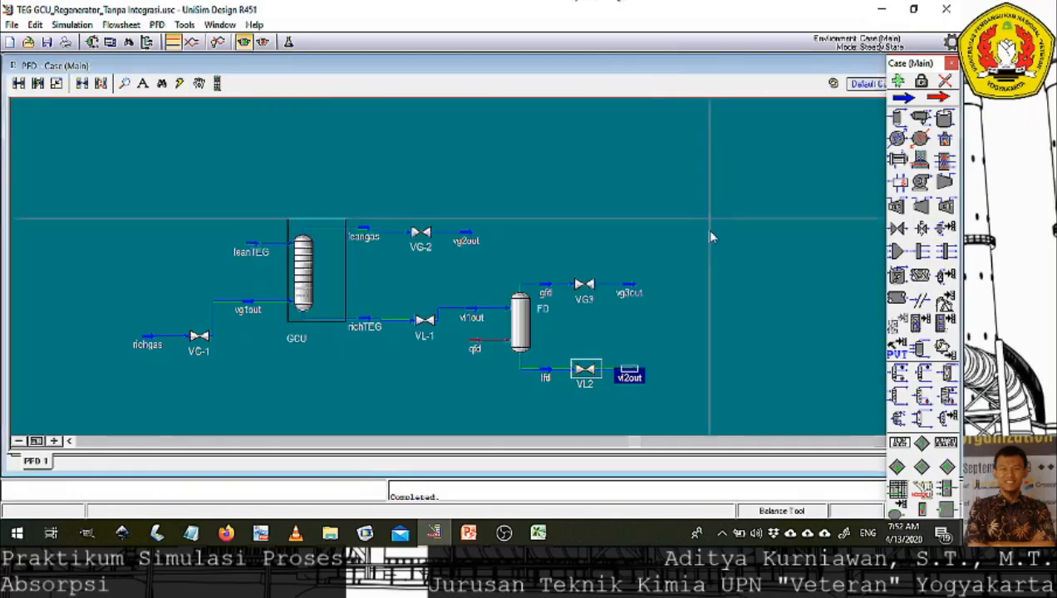
# Check the composition and the conditions of outlet stream vg3out in its worksheet.
pyautogui.click(569, 442)
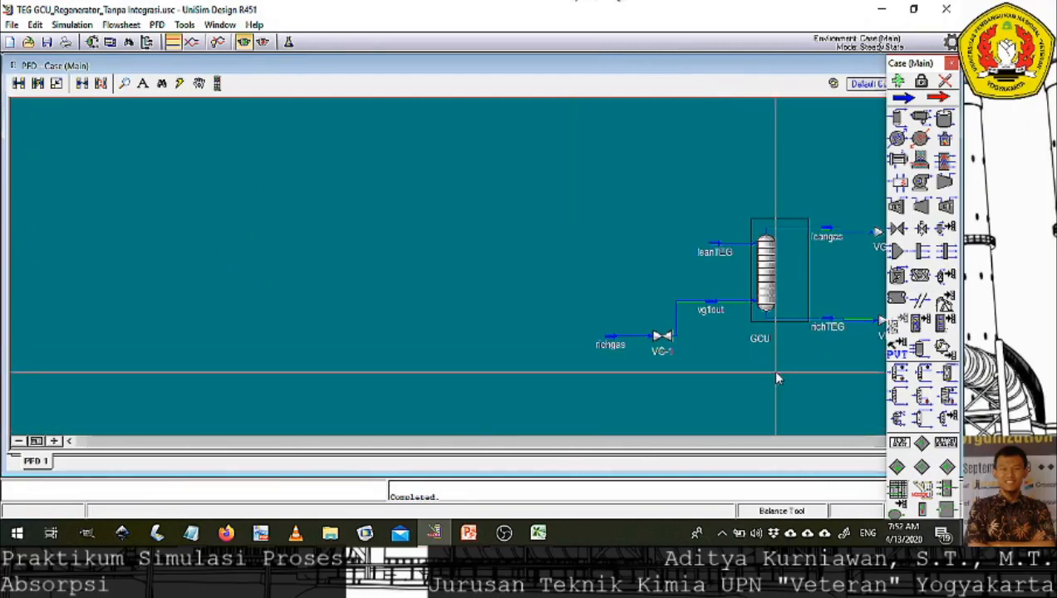
pyautogui.press('Right')
pyautogui.press('Right')
pyautogui.press('Right')
pyautogui.press('Right')
pyautogui.press('Right')
pyautogui.press('Right')
pyautogui.press('Right')
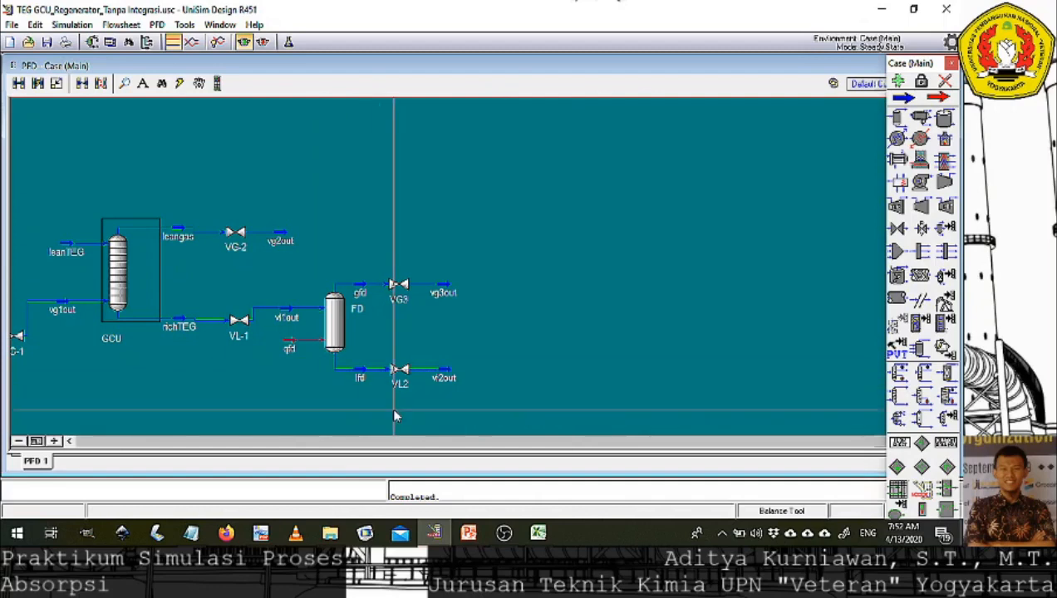
pyautogui.moveTo(443, 298)
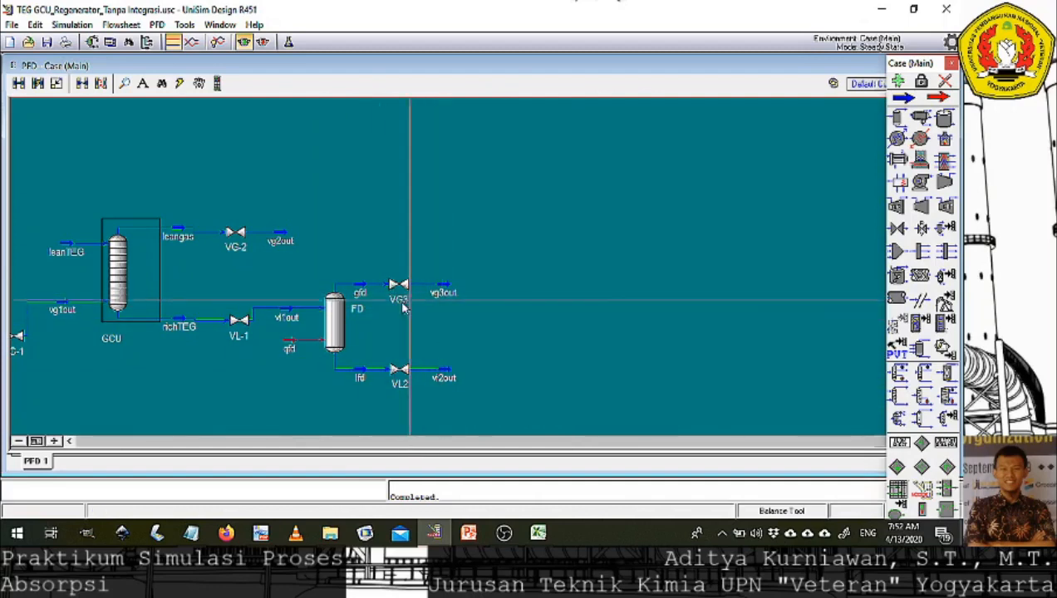
pyautogui.moveTo(360, 310)
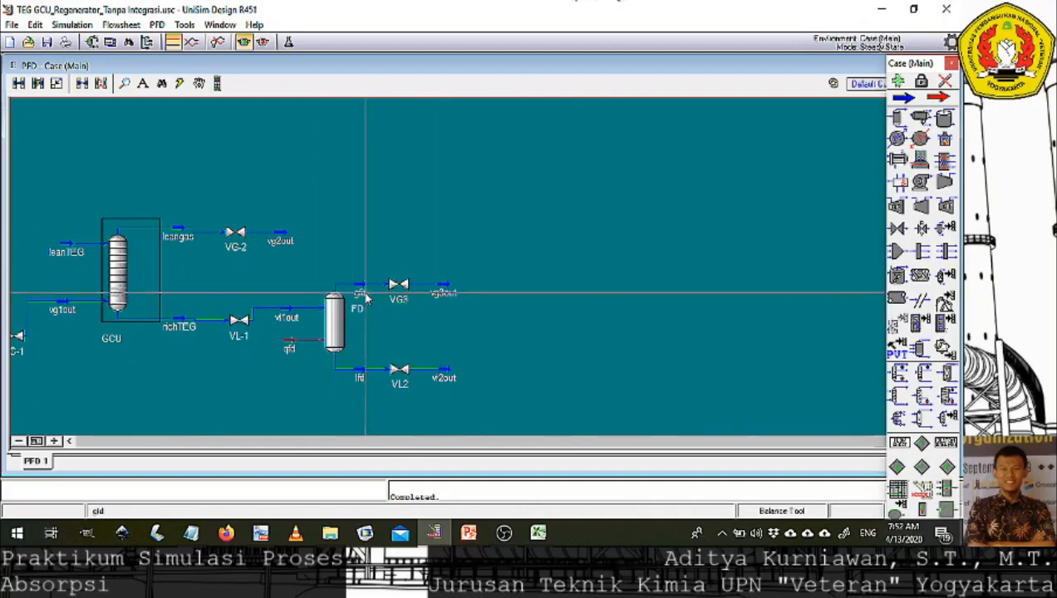
pyautogui.moveTo(397, 294)
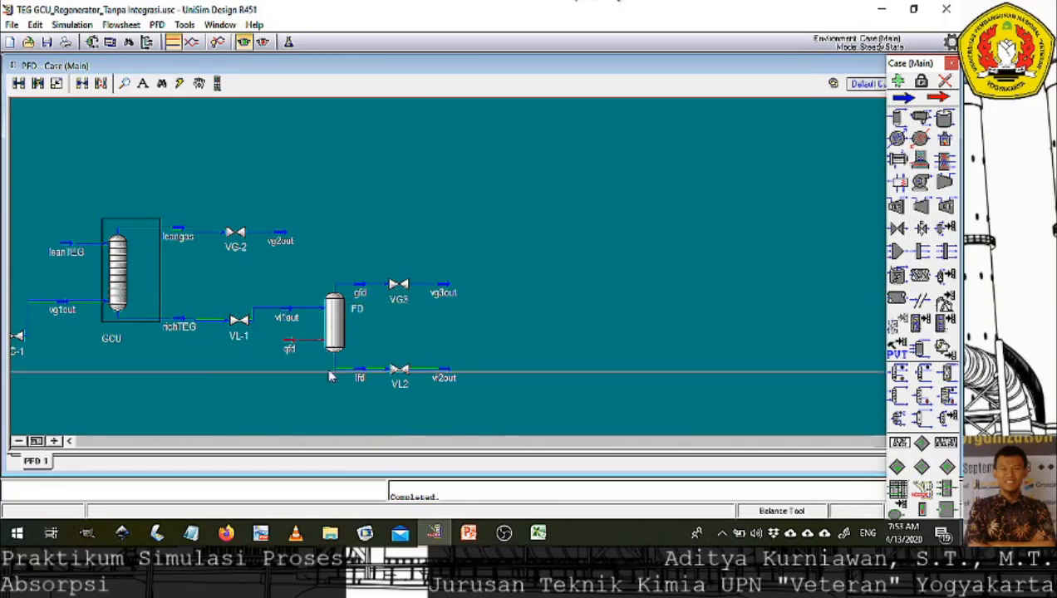
pyautogui.click(446, 291)
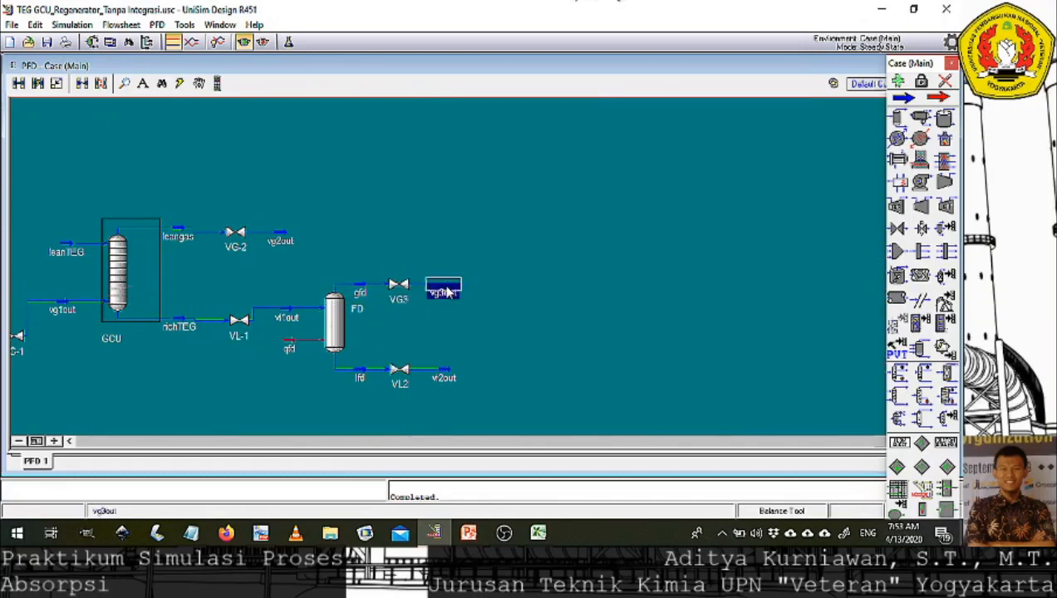
pyautogui.doubleClick(445, 291)
pyautogui.click(330, 144)
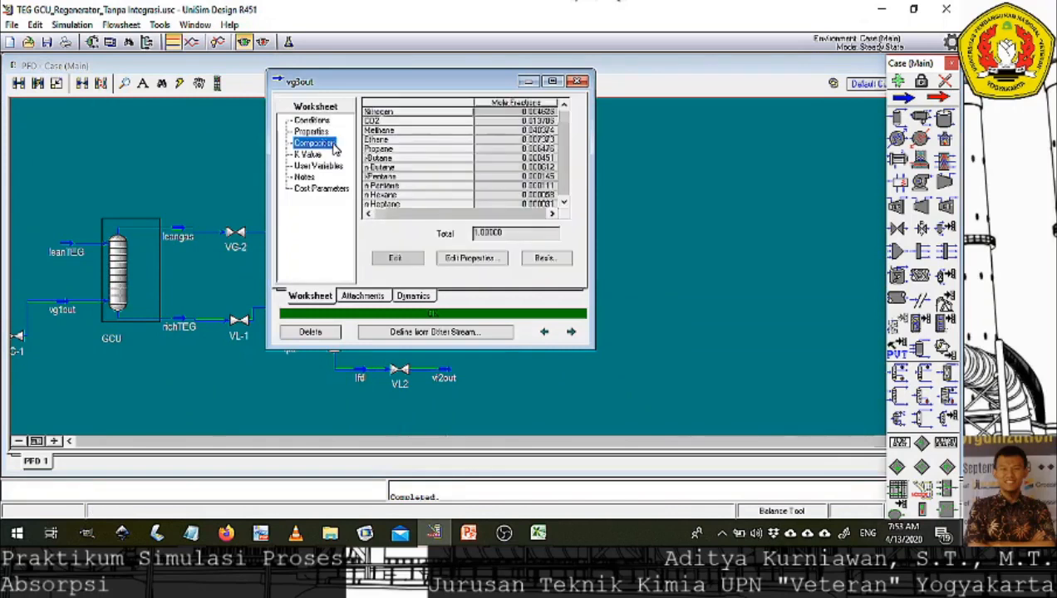
pyautogui.moveTo(539, 137)
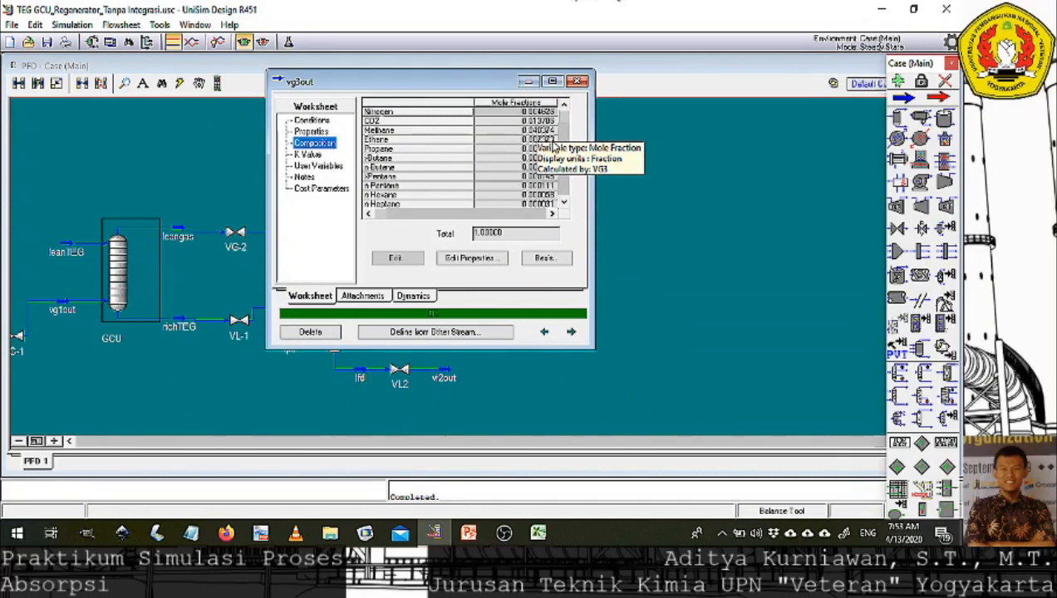
pyautogui.moveTo(564, 123); pyautogui.dragTo(565, 195)
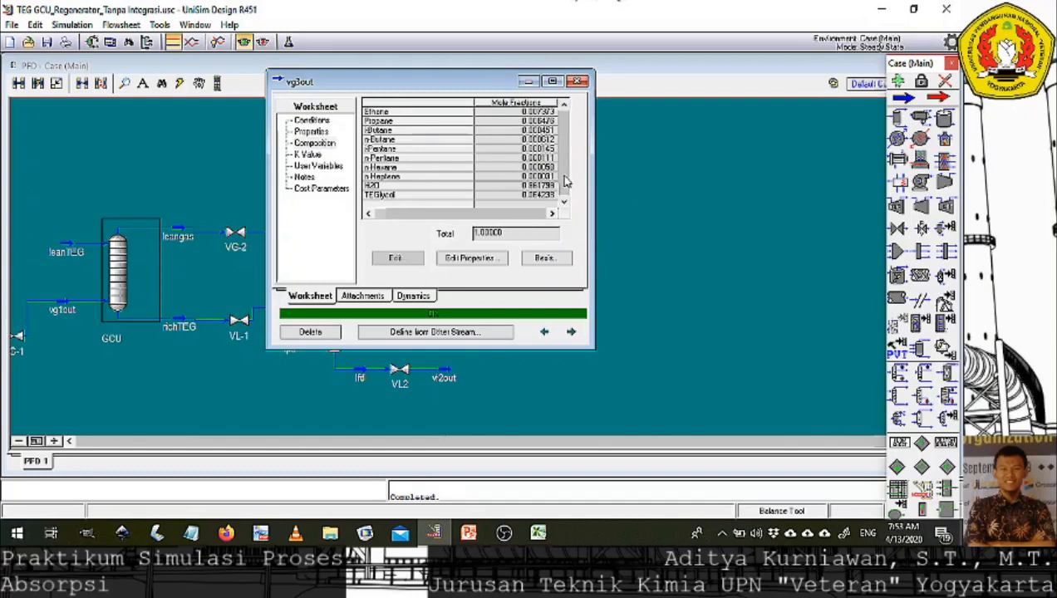
pyautogui.click(330, 123)
pyautogui.moveTo(563, 152)
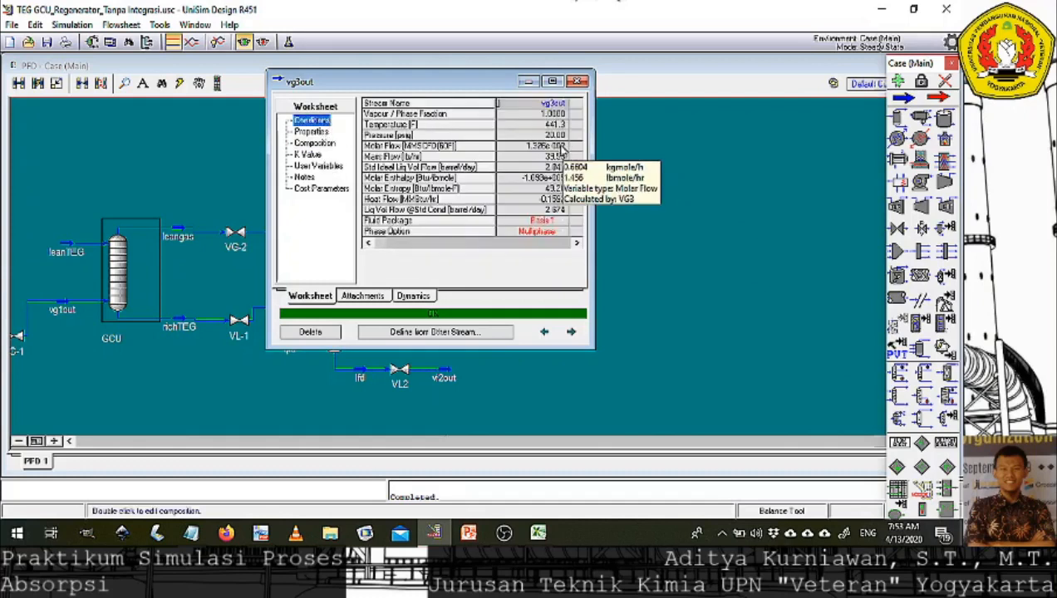
pyautogui.click(579, 81)
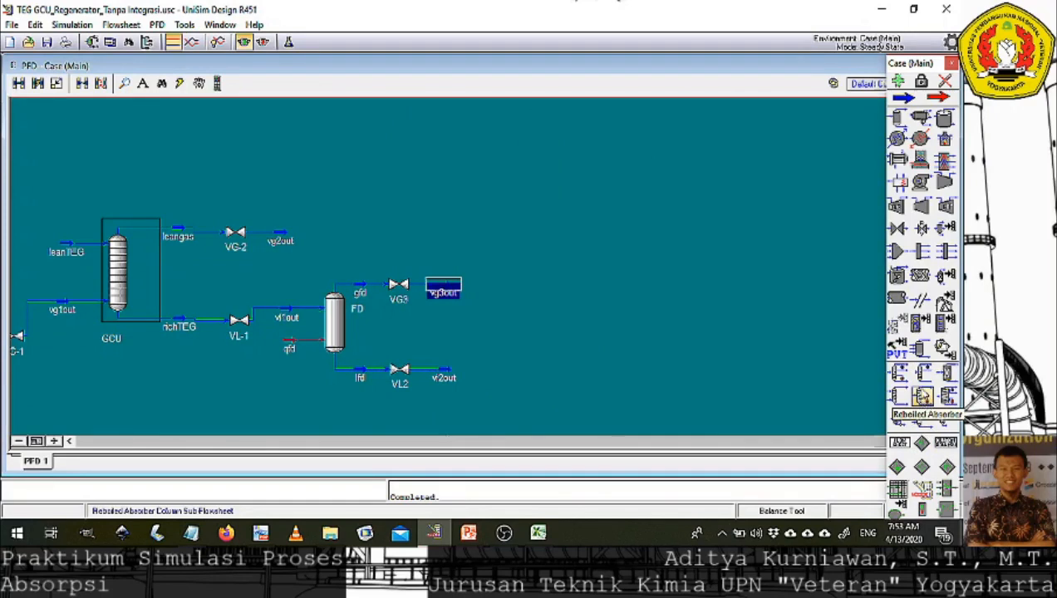
# Add a reboiled absorber column to the flowsheet beside stream vl2out and name it STRIPPER.
pyautogui.click(923, 399)
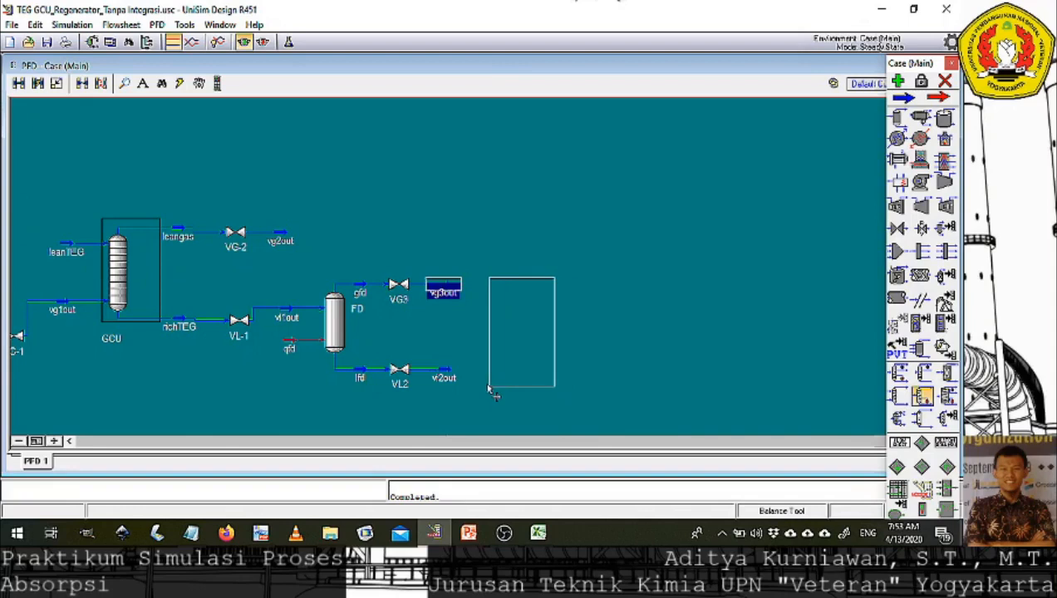
pyautogui.click(486, 400)
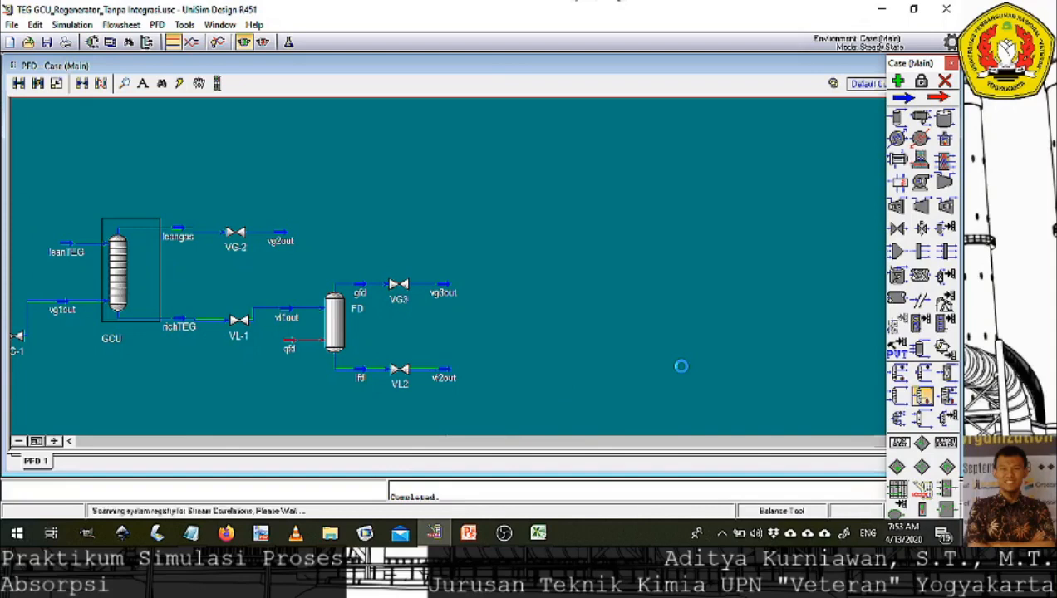
pyautogui.click(597, 358)
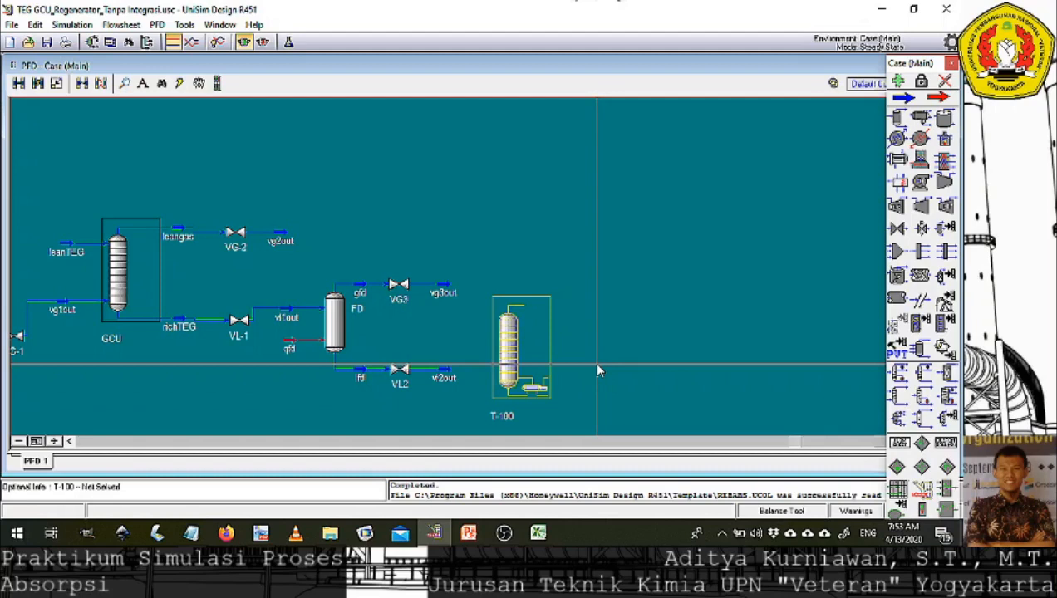
pyautogui.doubleClick(509, 366)
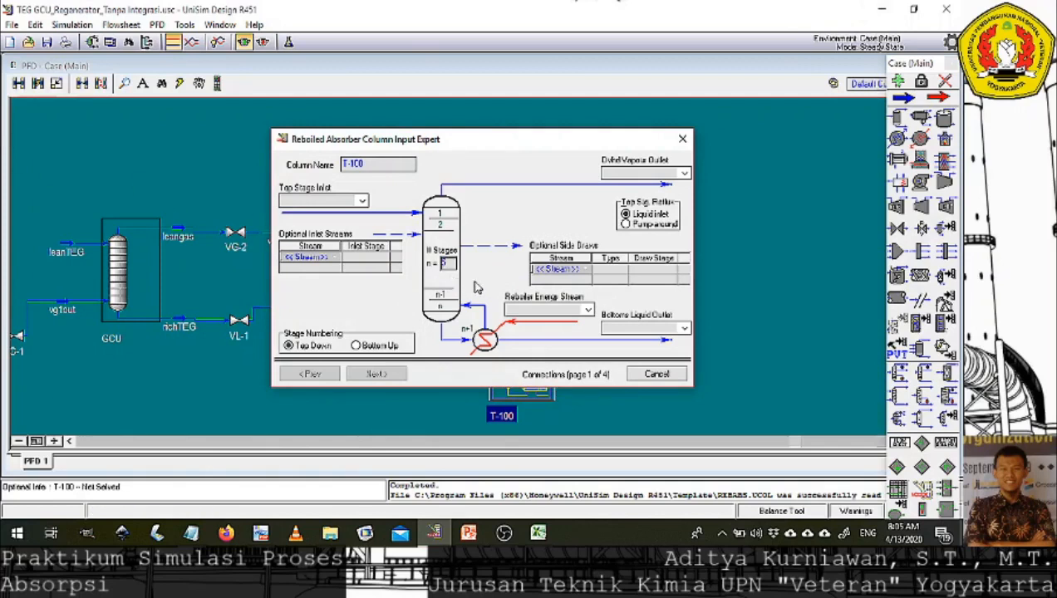
pyautogui.click(395, 167)
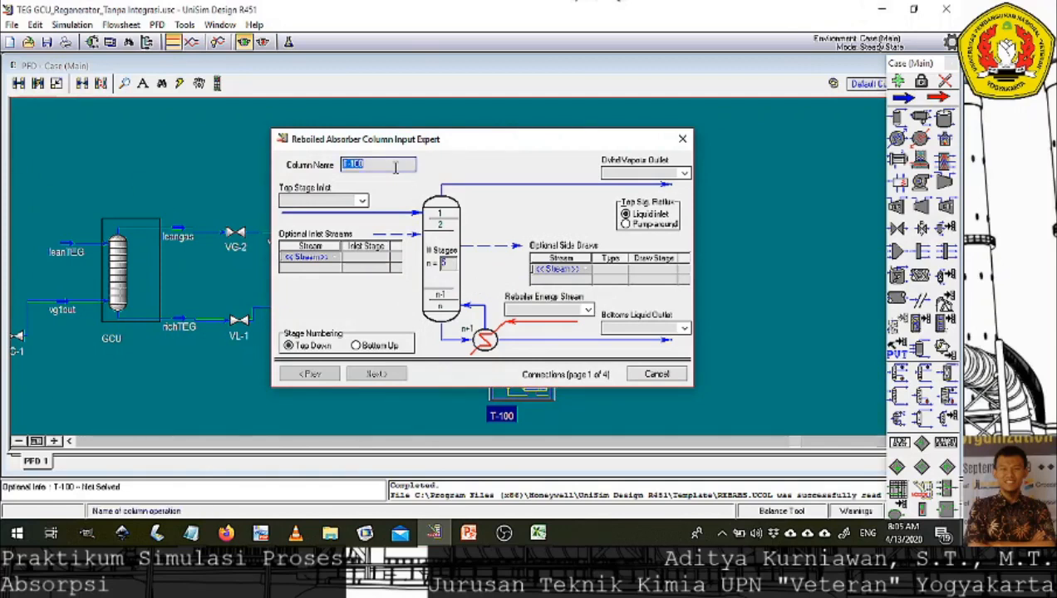
pyautogui.write('S1')
pyautogui.write('RIPPER')
# Connect STRIPPER with top stage inlet vl2out, overhead vapour outlet gas, bottoms liquid outlet bot and reboiler energy stream qreb.
pyautogui.click(330, 200)
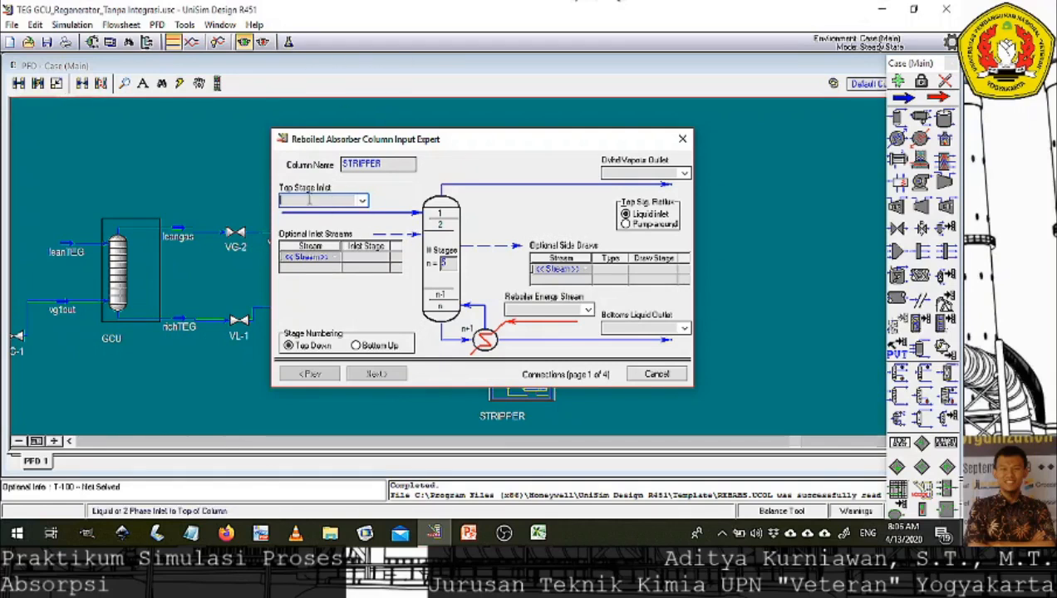
pyautogui.click(361, 200)
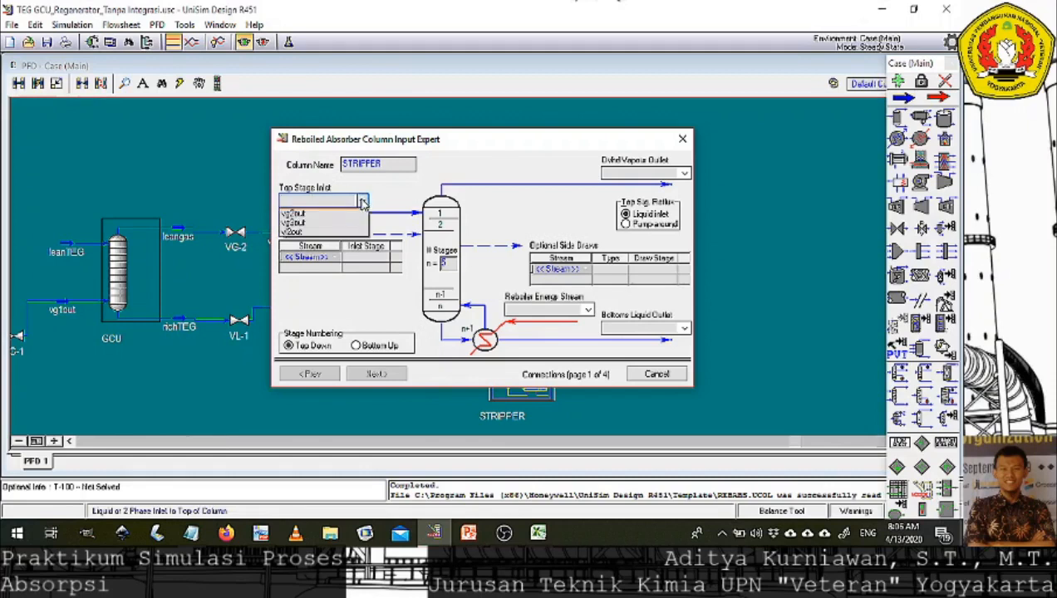
pyautogui.click(327, 232)
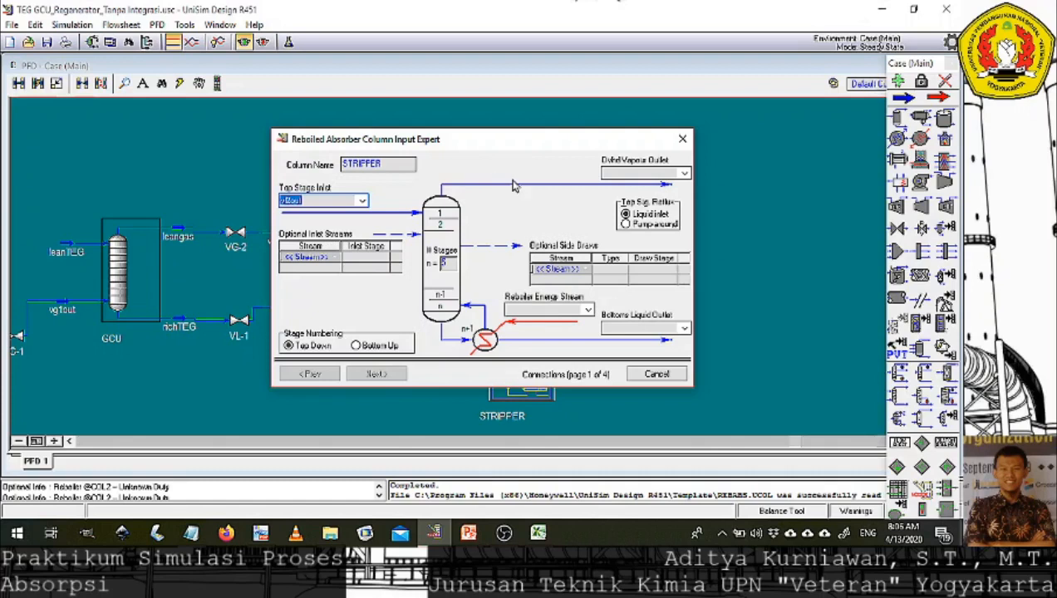
pyautogui.click(652, 173)
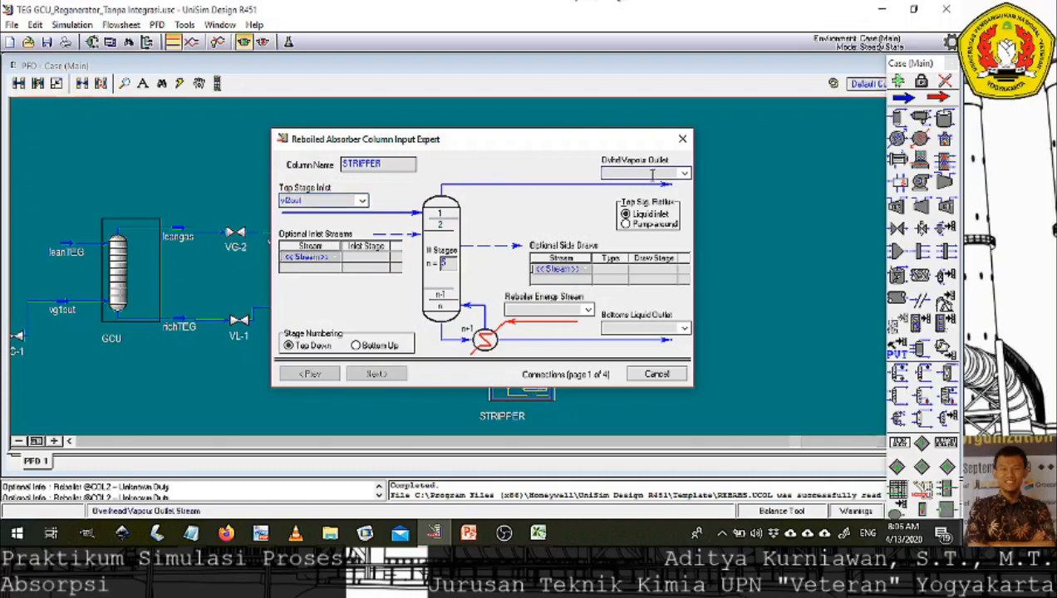
pyautogui.write('gas')
pyautogui.click(662, 327)
pyautogui.write('bot')
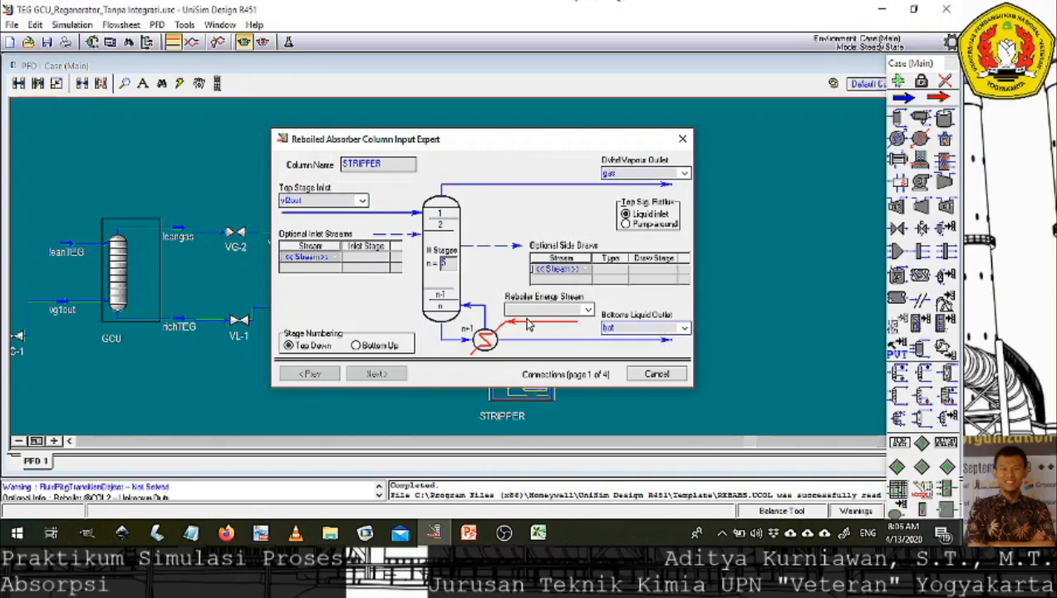
pyautogui.click(529, 310)
pyautogui.write('q')
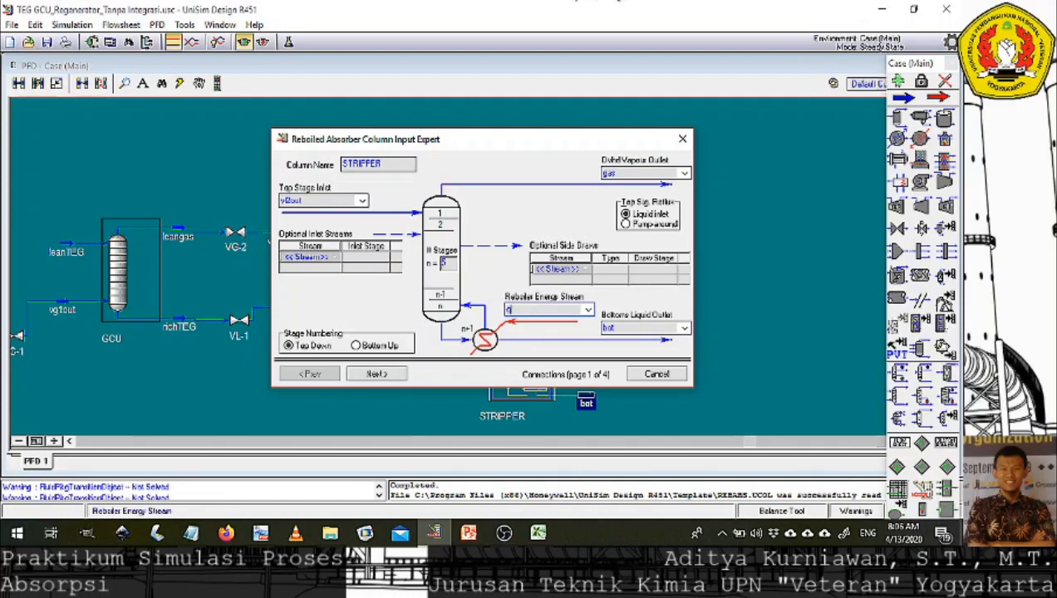
pyautogui.write('reb')
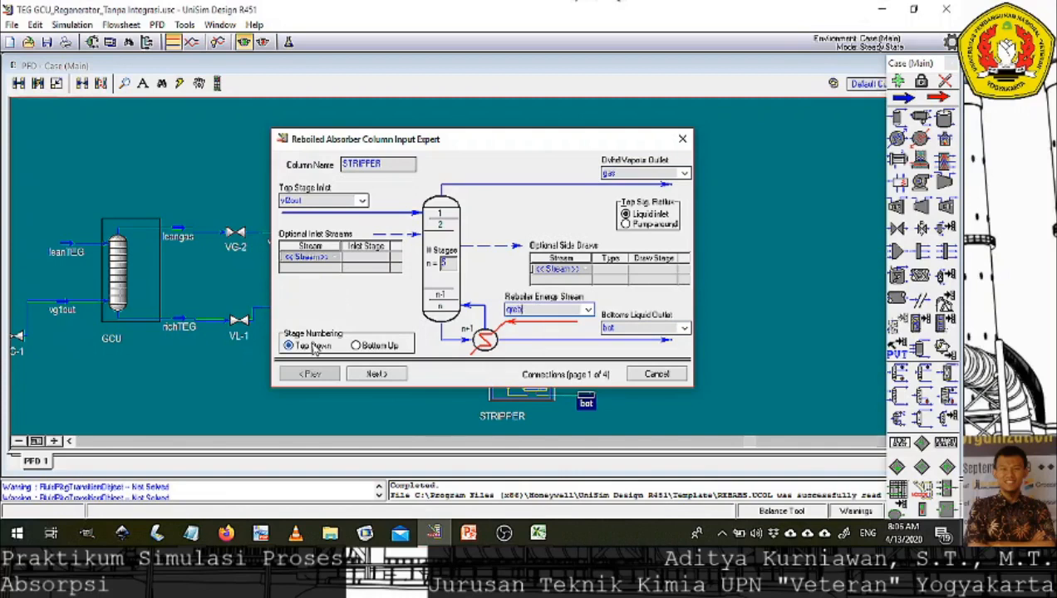
pyautogui.click(398, 379)
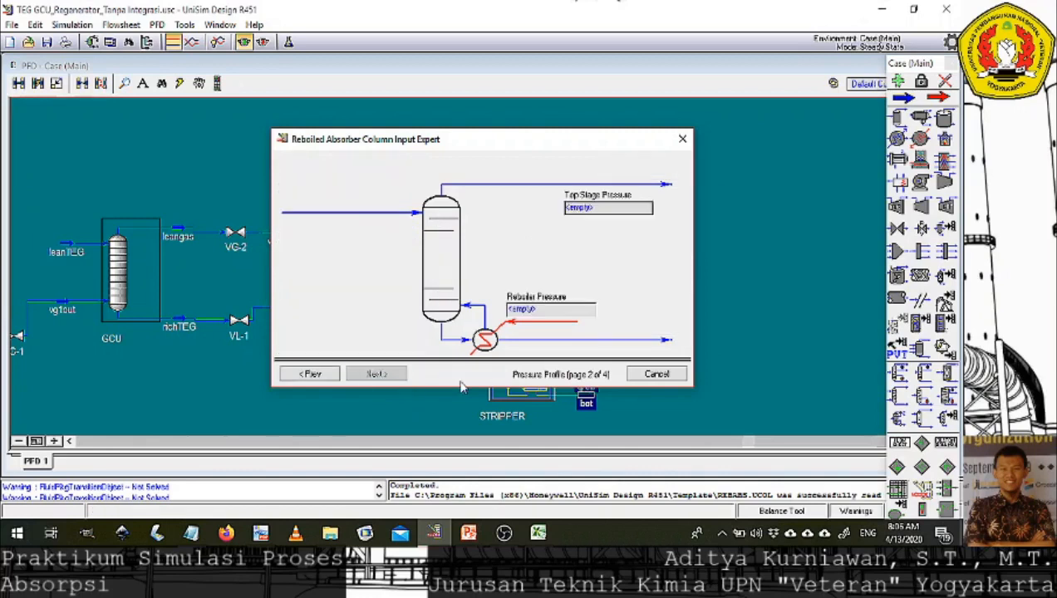
# Set the STRIPPER pressure profile to 15 psig at the top stage and 20 psig at the reboiler.
pyautogui.click(597, 214)
pyautogui.write('15')
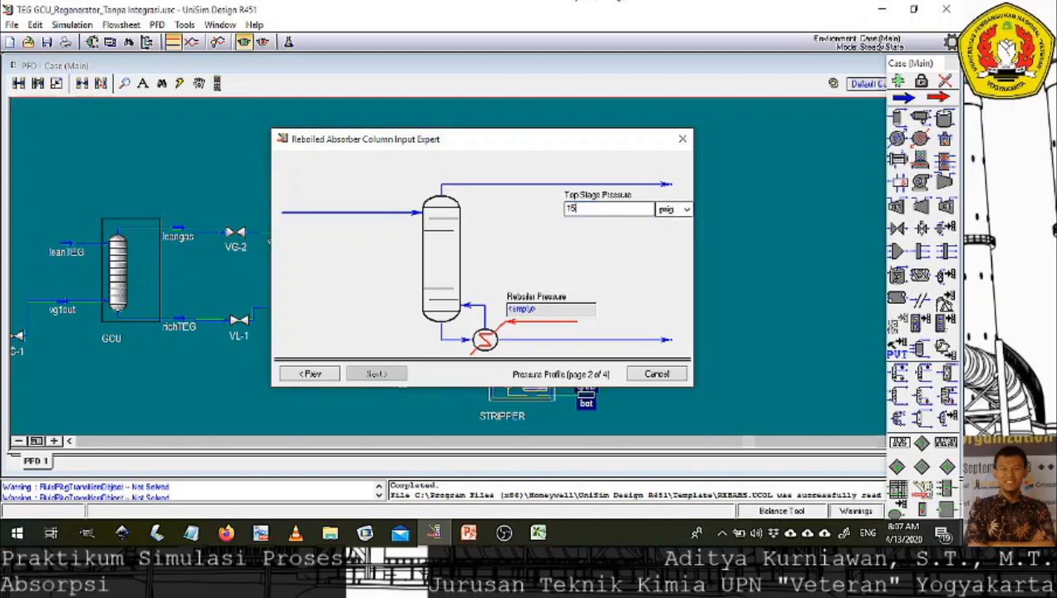
pyautogui.click(549, 311)
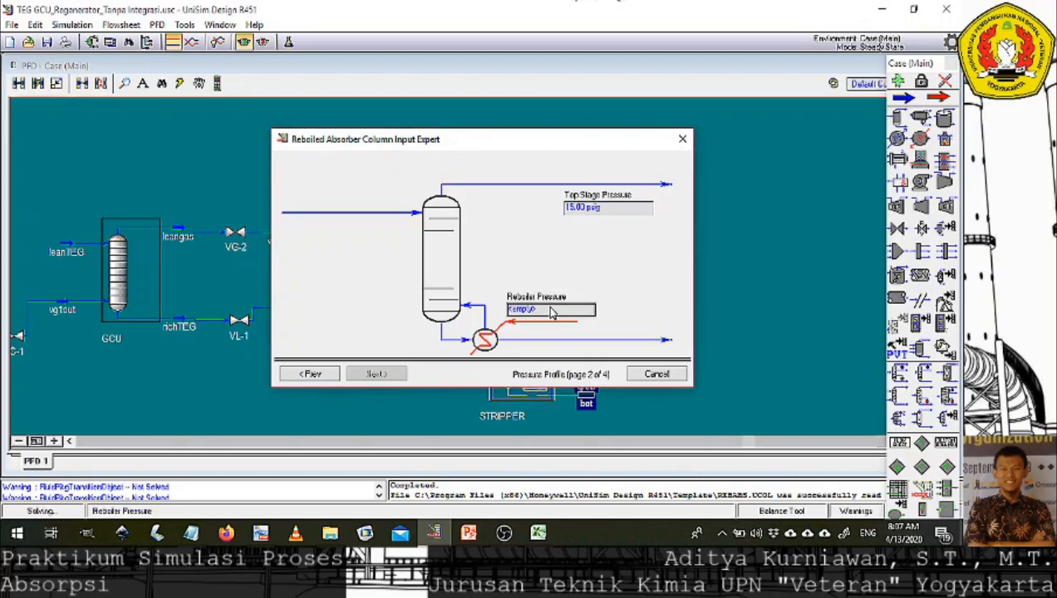
pyautogui.write('20')
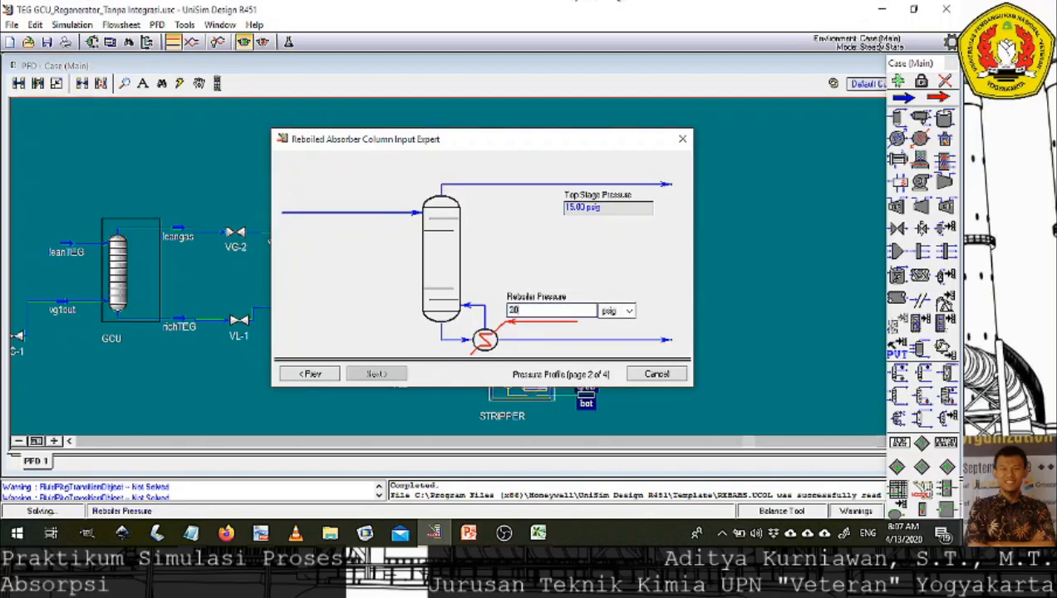
pyautogui.press('Return')
pyautogui.click(377, 374)
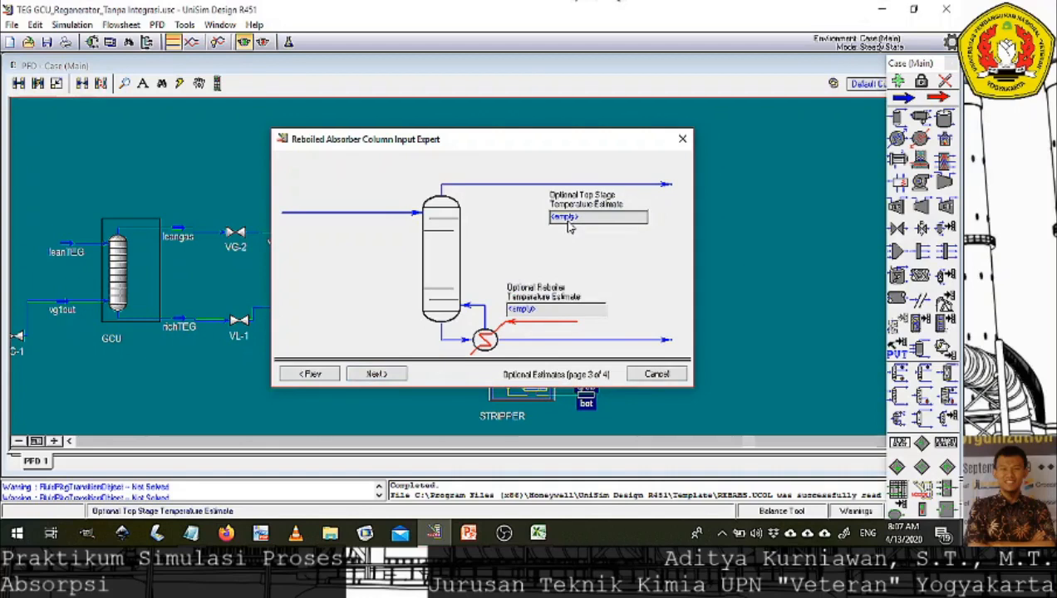
# Enter temperature estimates of 433.6 F for the top stage and 505 F for the reboiler, and finish the column setup without a boil-up ratio.
pyautogui.click(569, 218)
pyautogui.write('433.6')
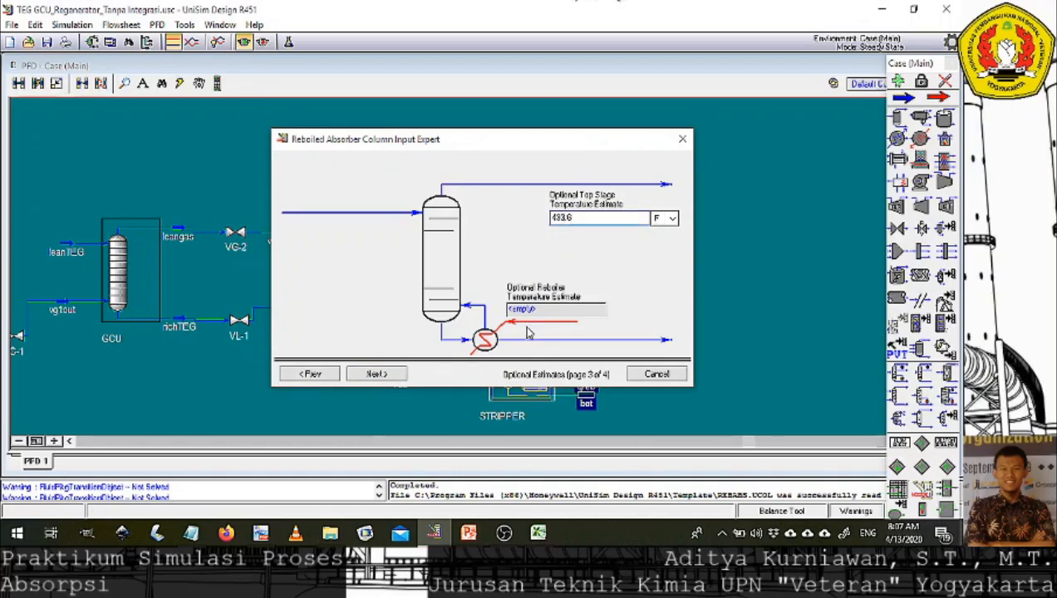
pyautogui.click(532, 313)
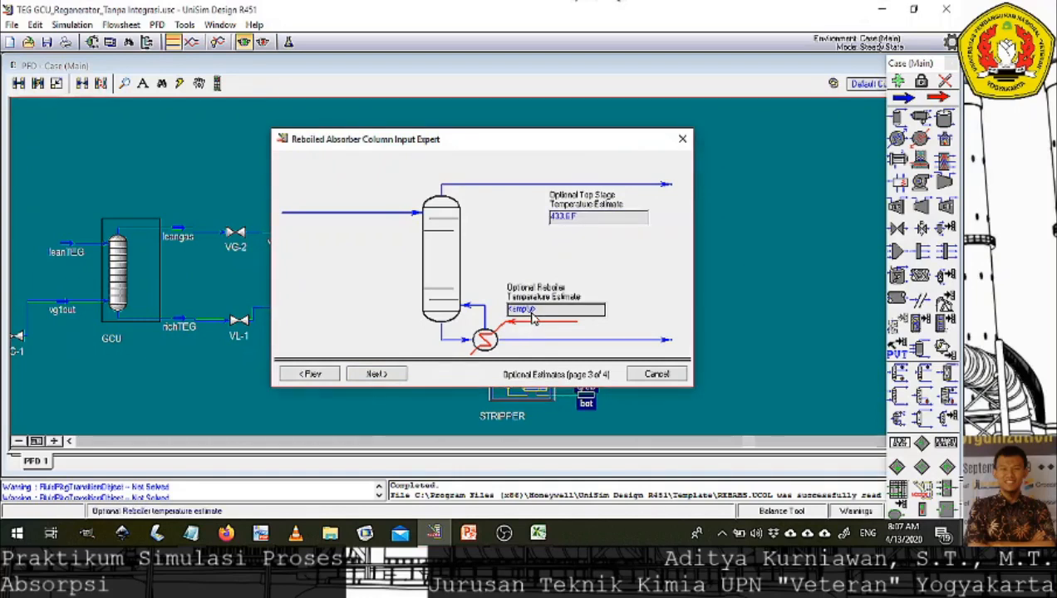
pyautogui.write('505')
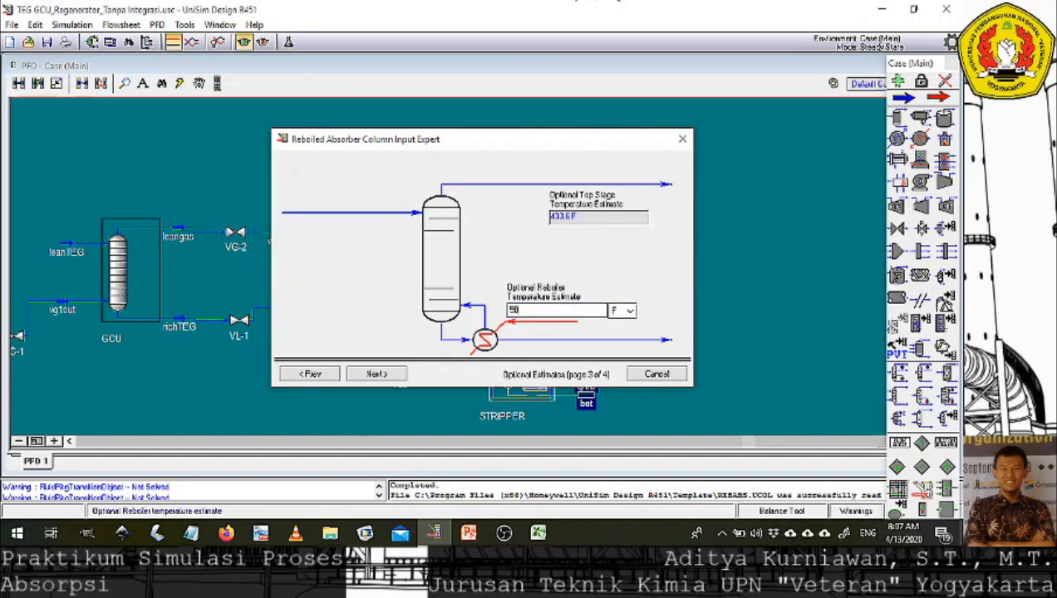
pyautogui.click(402, 376)
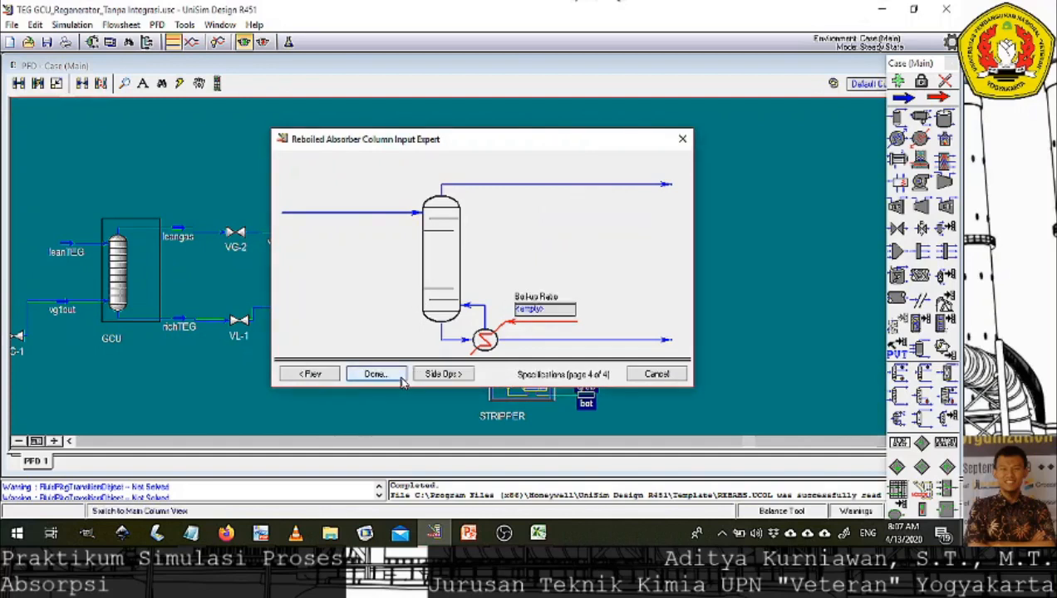
pyautogui.click(399, 379)
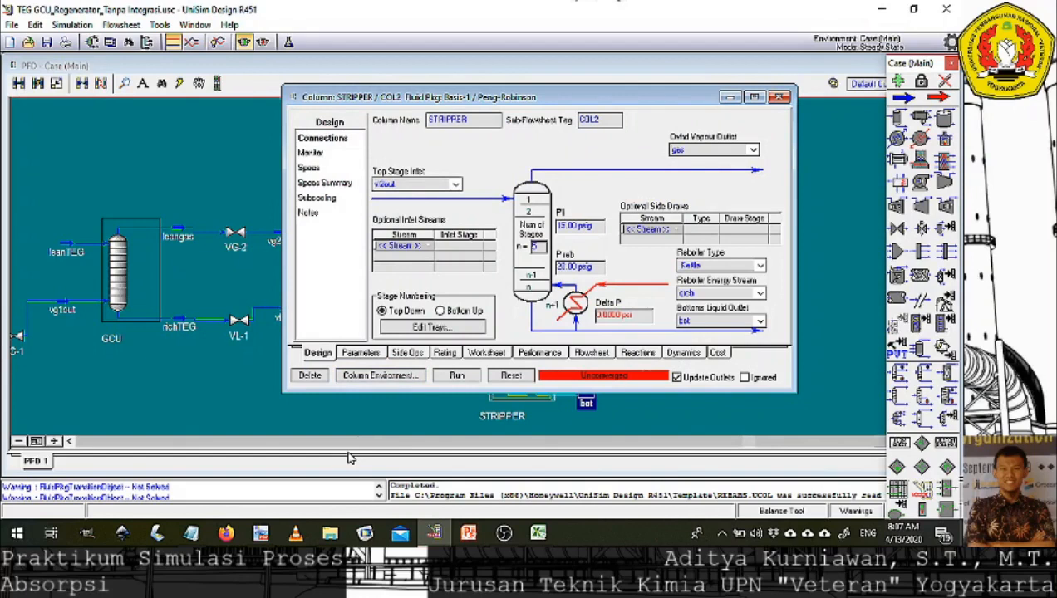
# Put the solver on hold and deactivate the overhead product rate specification of STRIPPER.
pyautogui.click(315, 156)
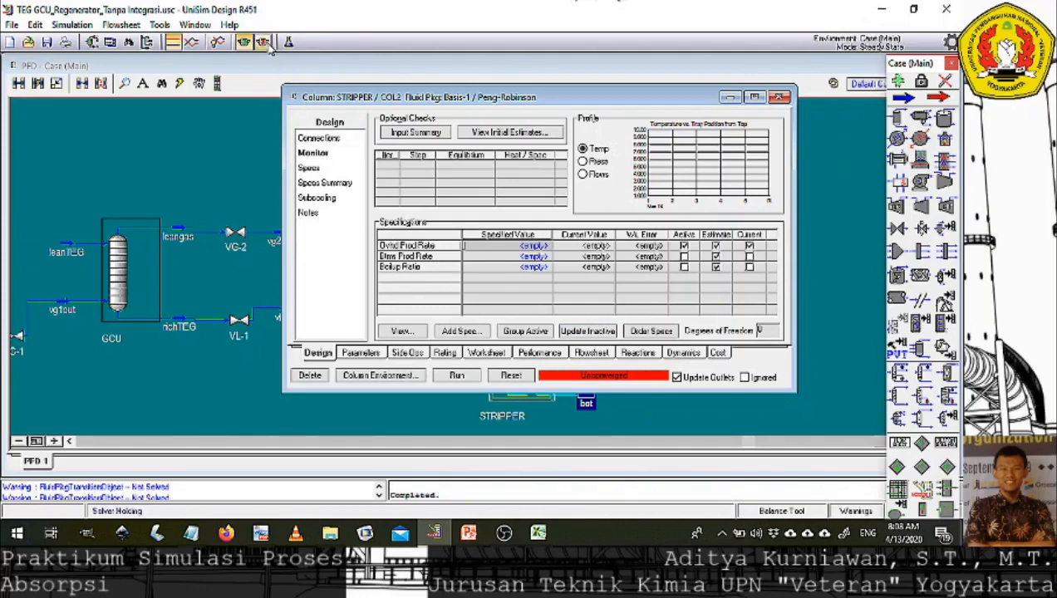
pyautogui.click(263, 45)
pyautogui.click(684, 246)
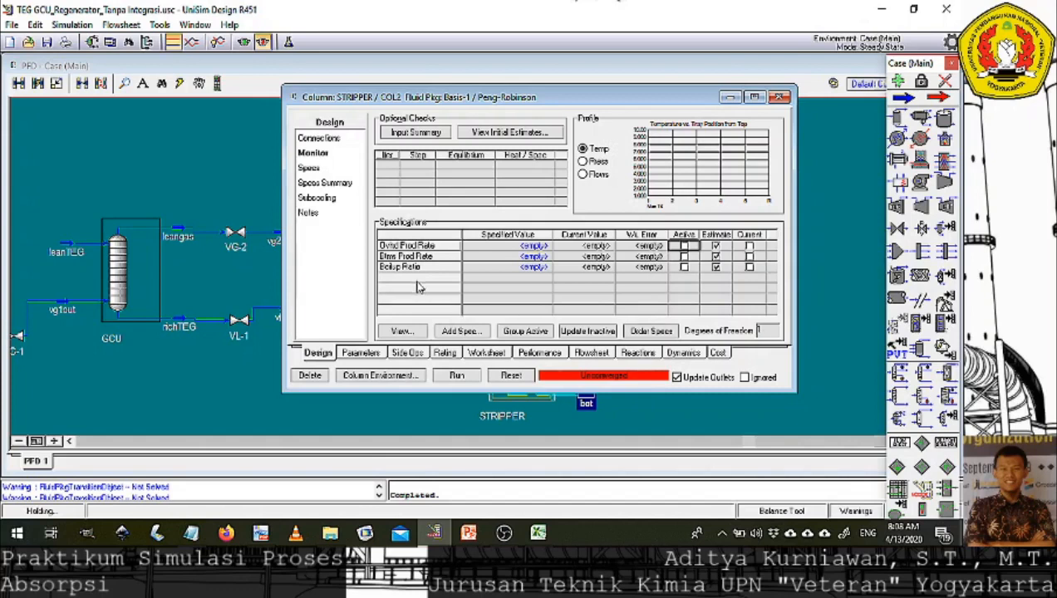
# Add a Column Component Fraction specification to the STRIPPER column.
pyautogui.click(470, 331)
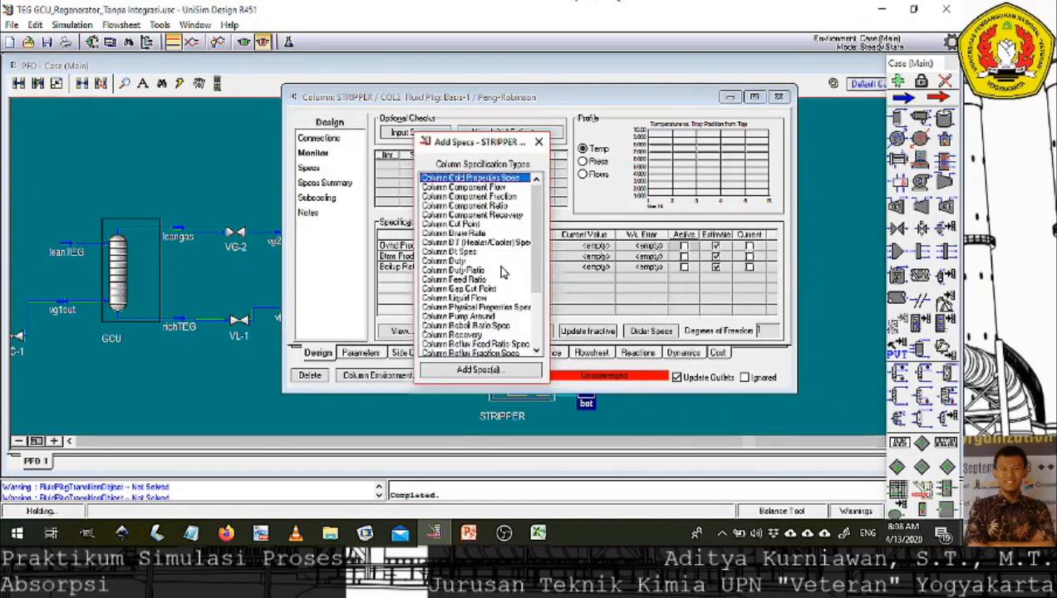
pyautogui.moveTo(536, 229)
pyautogui.mouseDown()
pyautogui.moveTo(537, 241)
pyautogui.moveTo(536, 221)
pyautogui.mouseUp()
pyautogui.moveTo(536, 226); pyautogui.dragTo(532, 200)
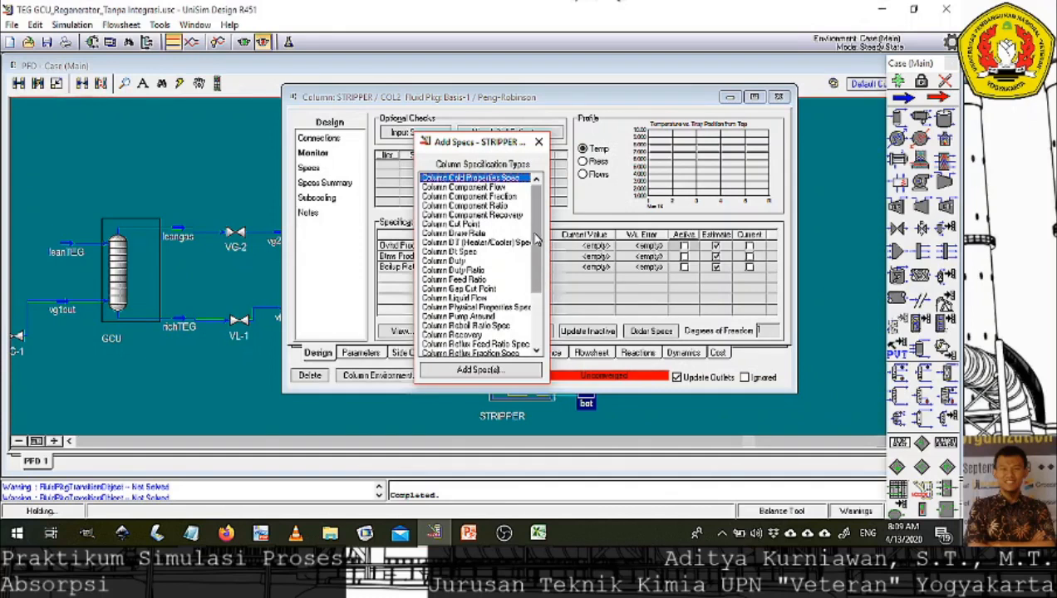
pyautogui.moveTo(513, 203); pyautogui.dragTo(513, 200)
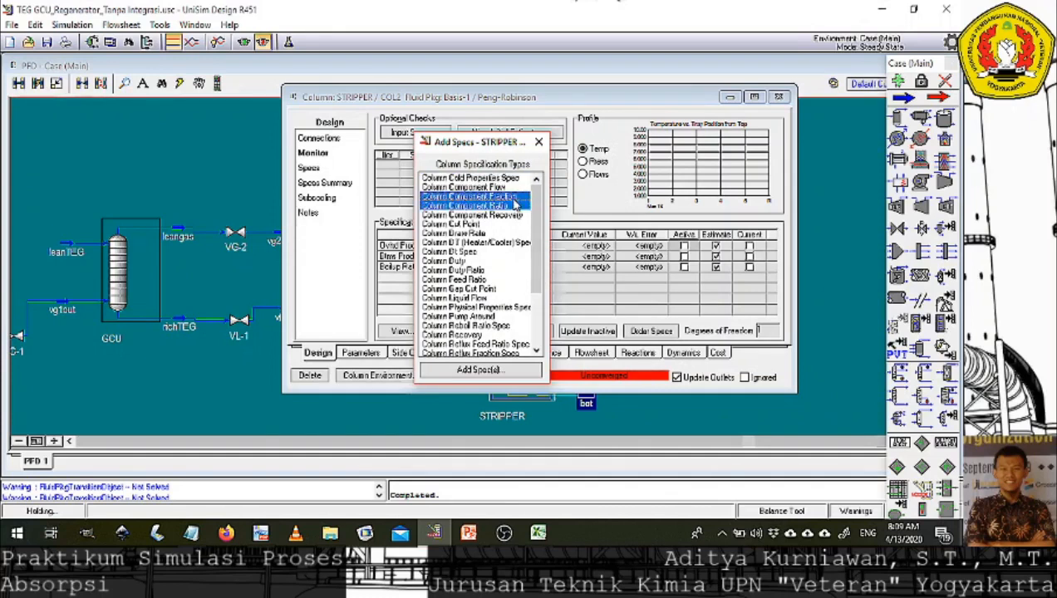
pyautogui.click(513, 199)
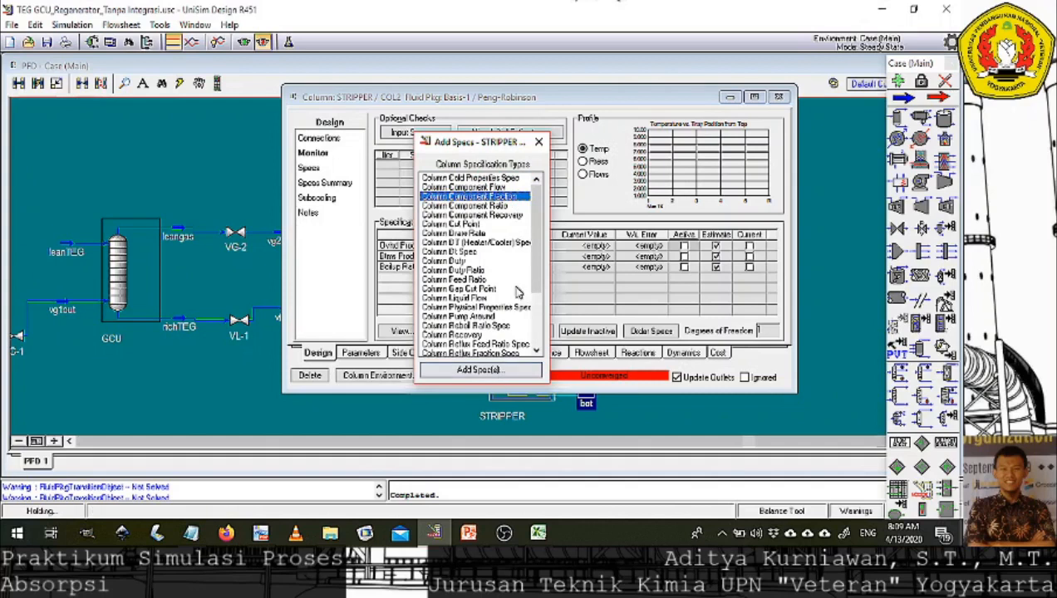
pyautogui.click(501, 371)
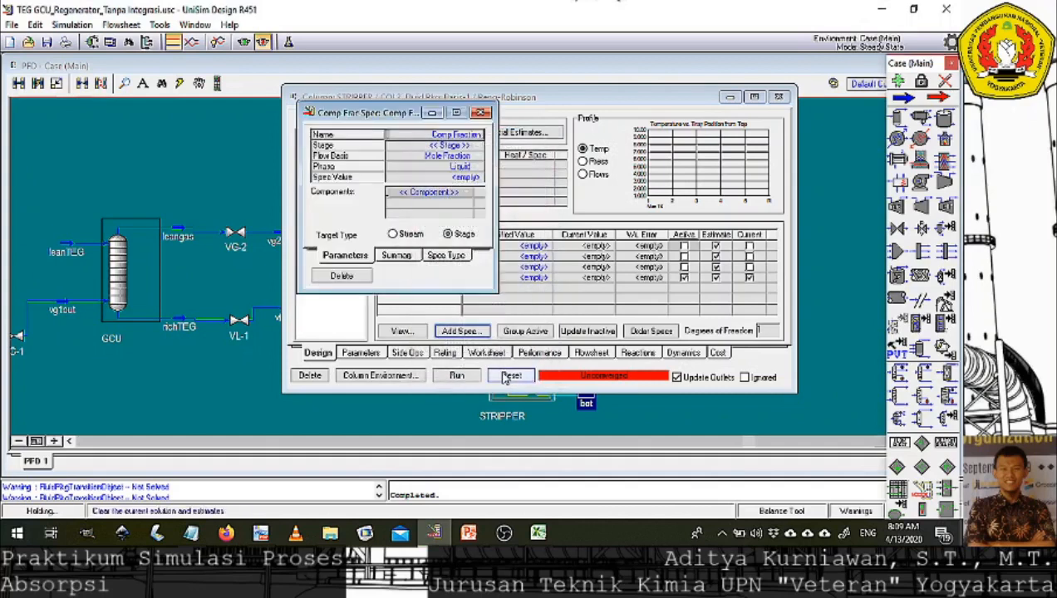
# Name the component fraction specification Water in Bottom and target it at the bot stream instead of a stage.
pyautogui.click(462, 135)
pyautogui.write('Water in Bottom')
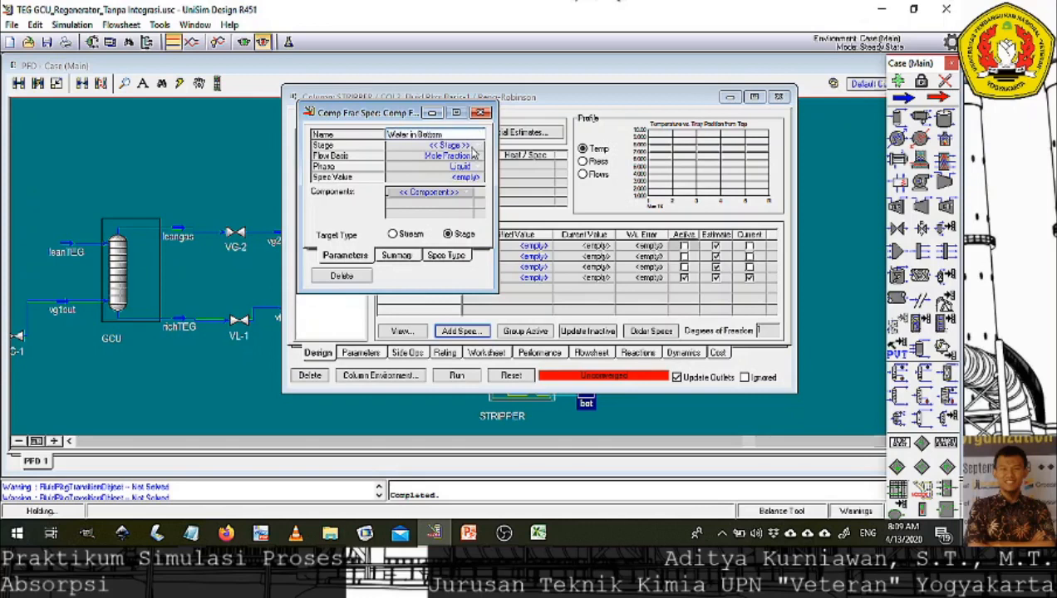
pyautogui.click(407, 236)
pyautogui.click(474, 148)
pyautogui.click(457, 158)
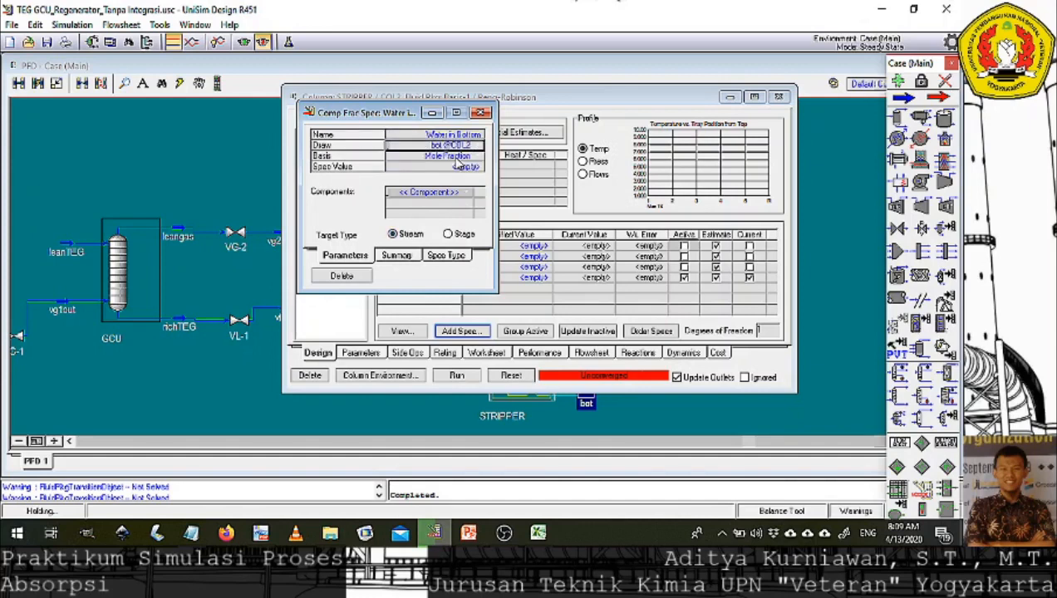
# Set the Water in Bottom specification to a value of 0.02 for component H2O.
pyautogui.click(475, 168)
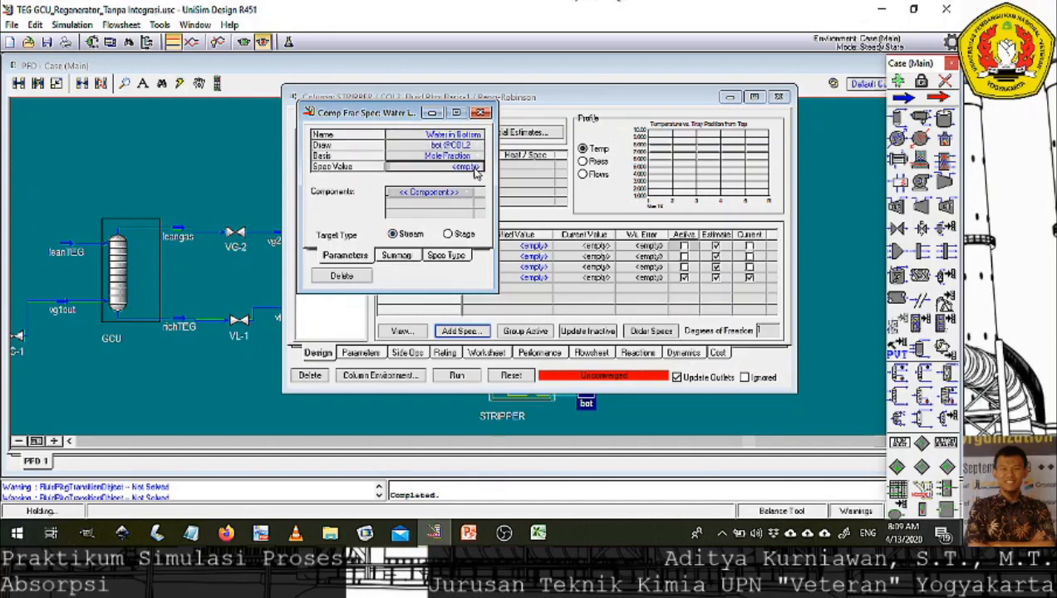
pyautogui.click(480, 169)
pyautogui.write('0.02')
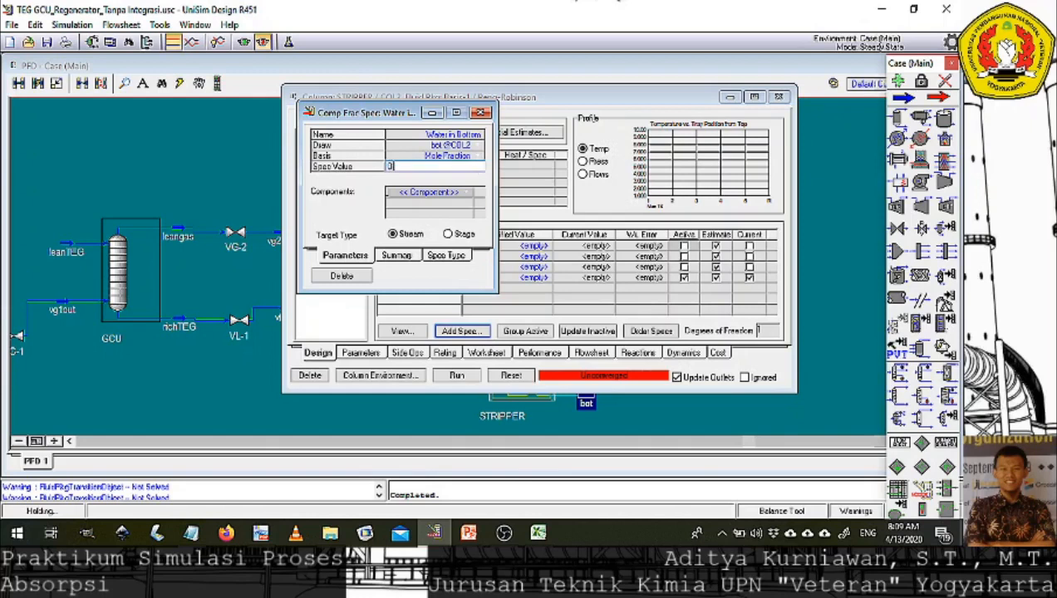
pyautogui.click(467, 195)
pyautogui.scroll(-5, 466, 220)
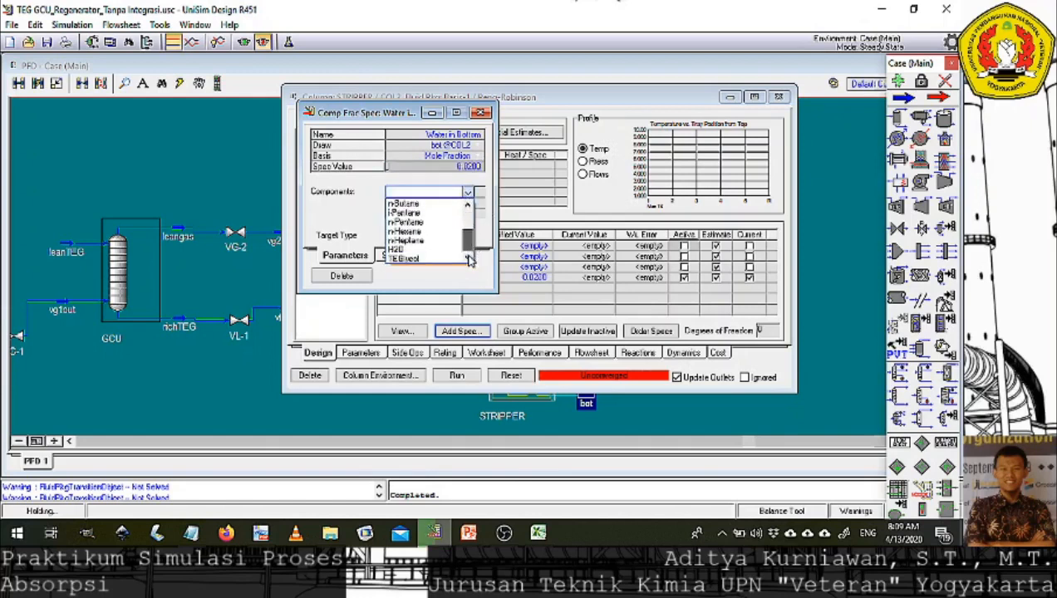
pyautogui.click(434, 252)
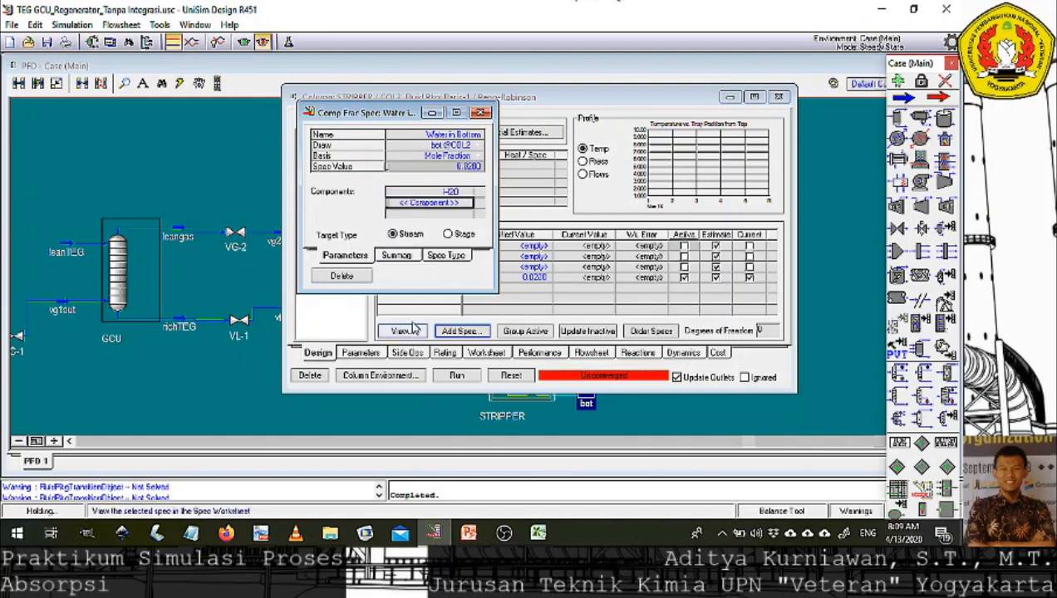
pyautogui.click(481, 113)
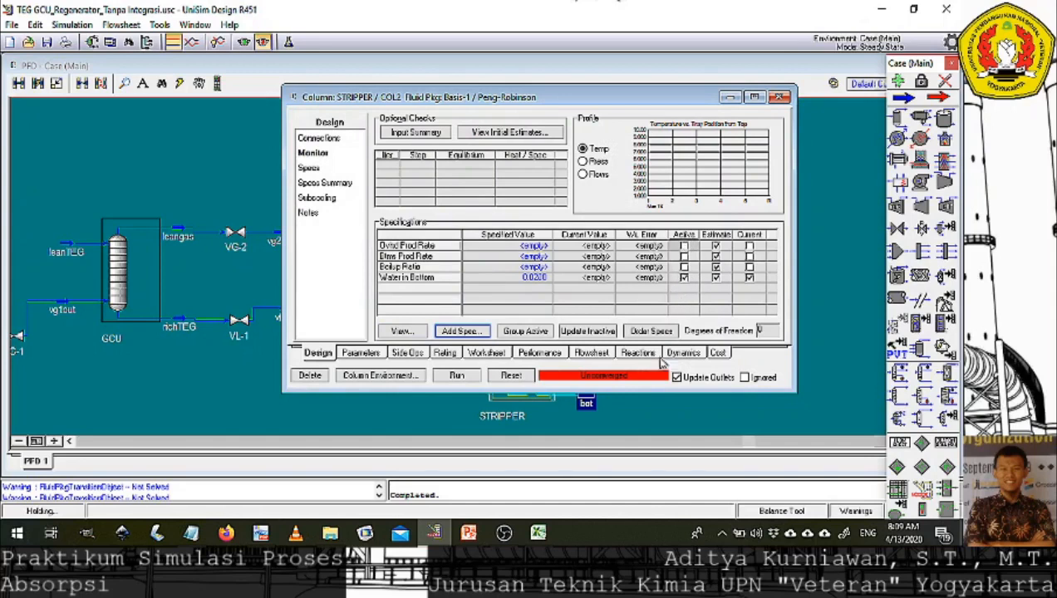
# Reactivate the solver to run STRIPPER, and check the conditions of its connected streams in the worksheet.
pyautogui.click(245, 42)
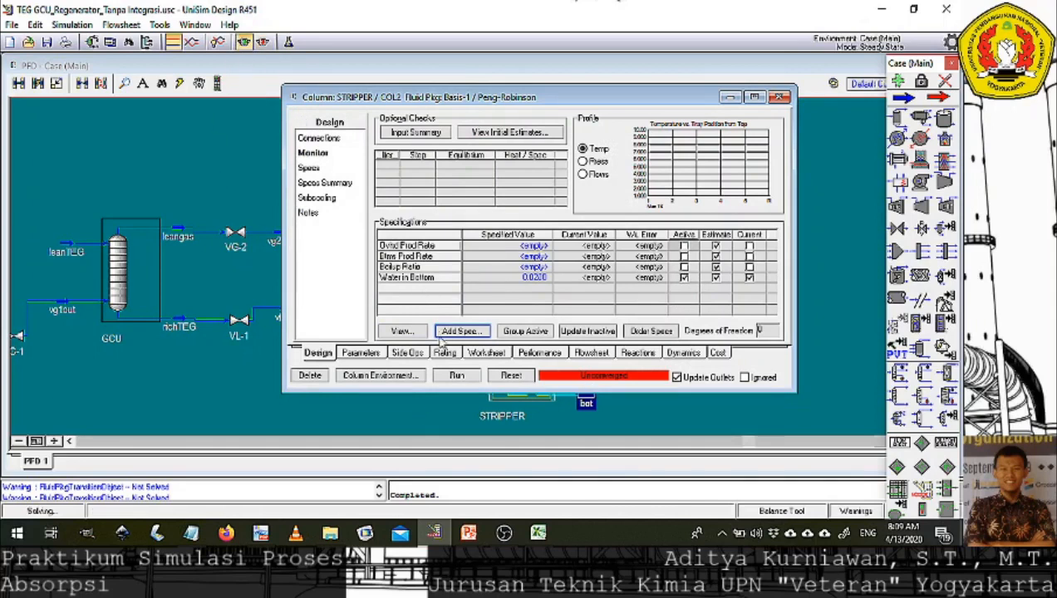
pyautogui.click(457, 376)
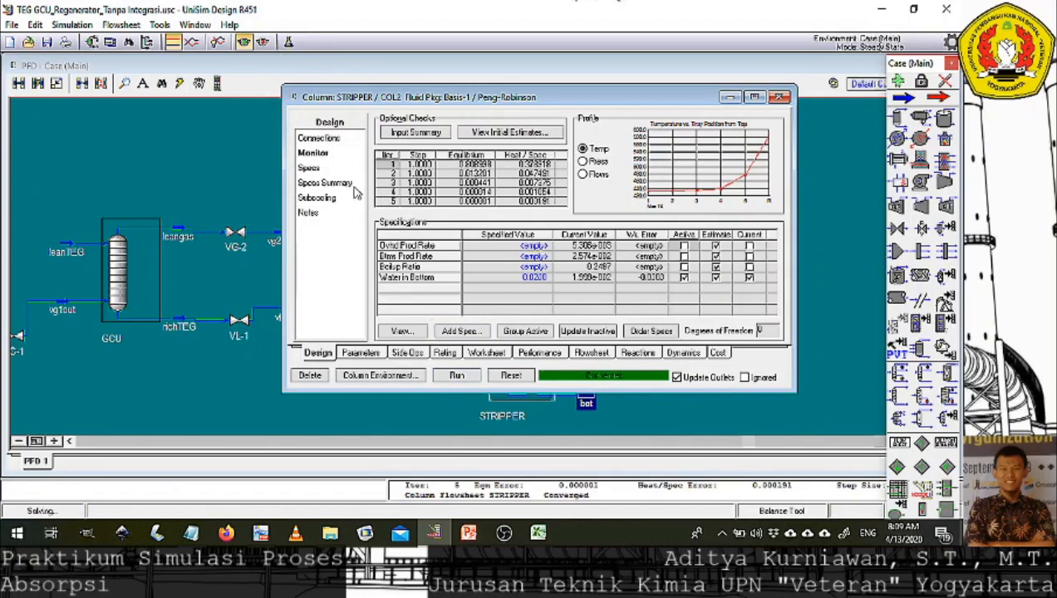
pyautogui.click(486, 353)
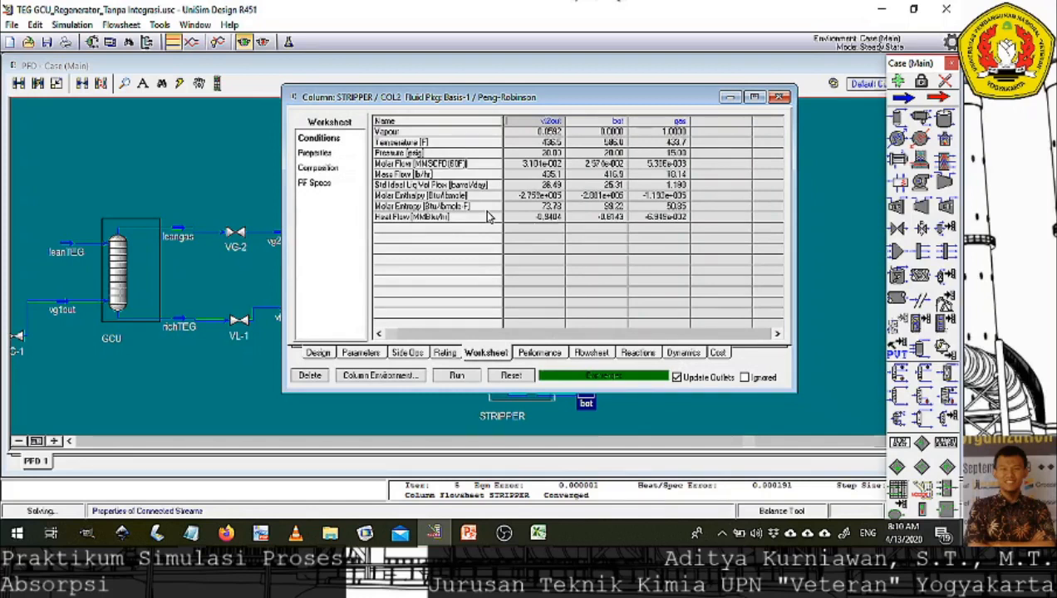
pyautogui.moveTo(620, 155)
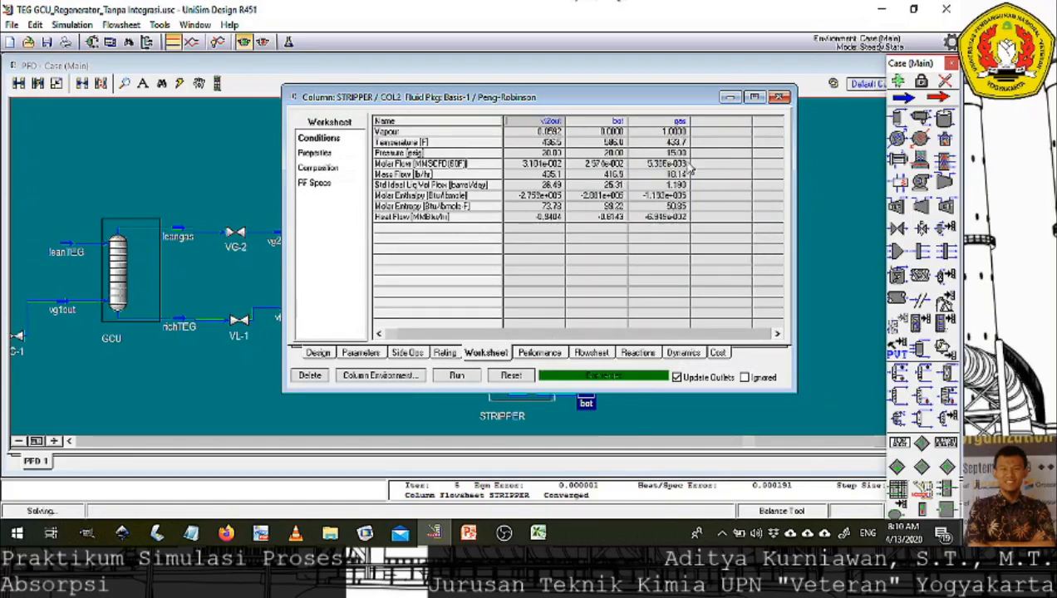
# Check the compositions and conditions of the streams connected to STRIPPER, and inspect the bot stream on the flowsheet.
pyautogui.click(333, 170)
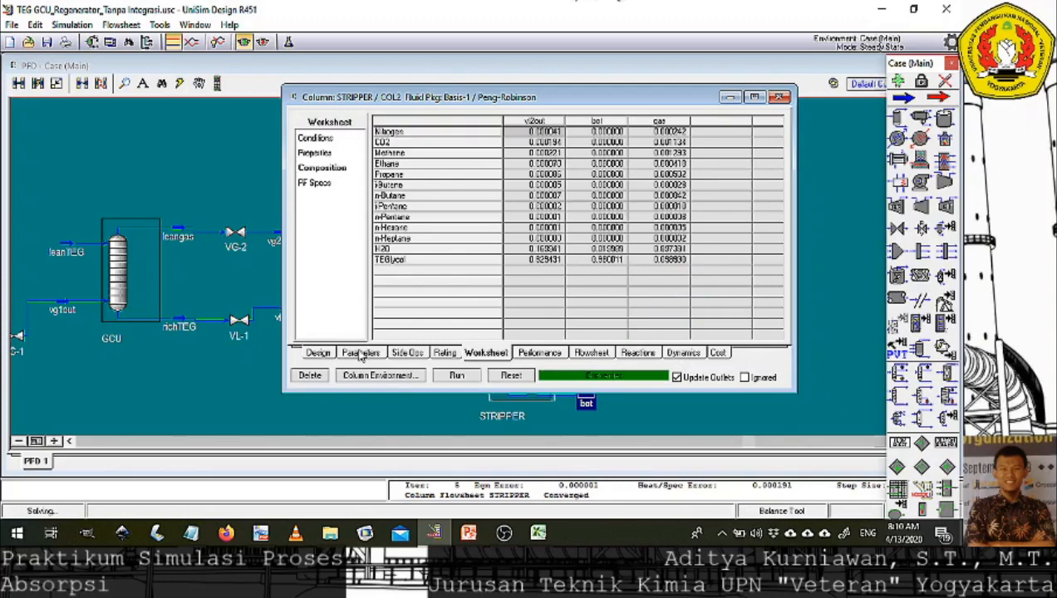
pyautogui.click(324, 139)
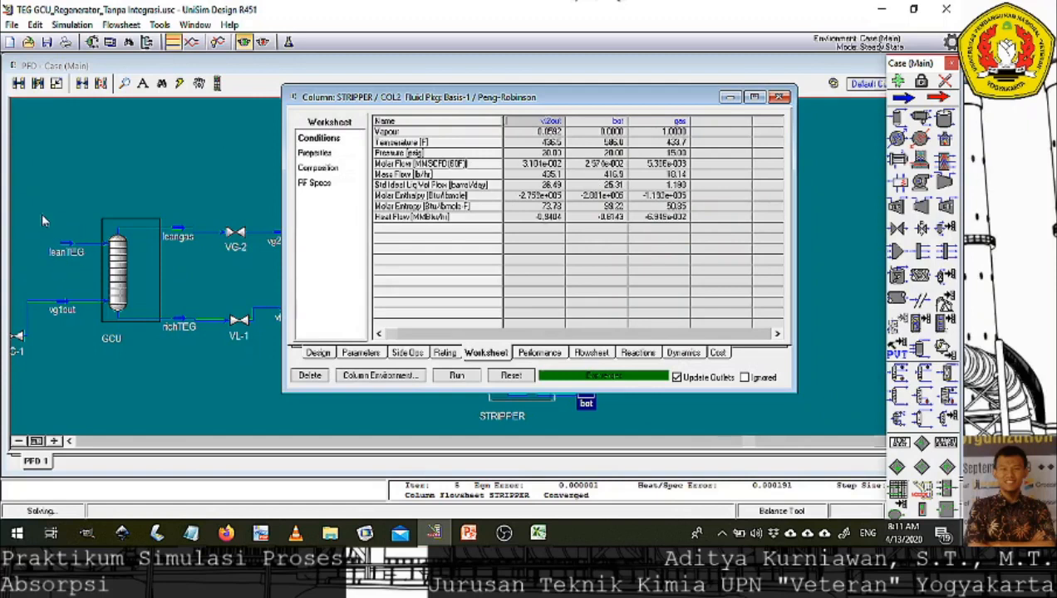
pyautogui.click(778, 98)
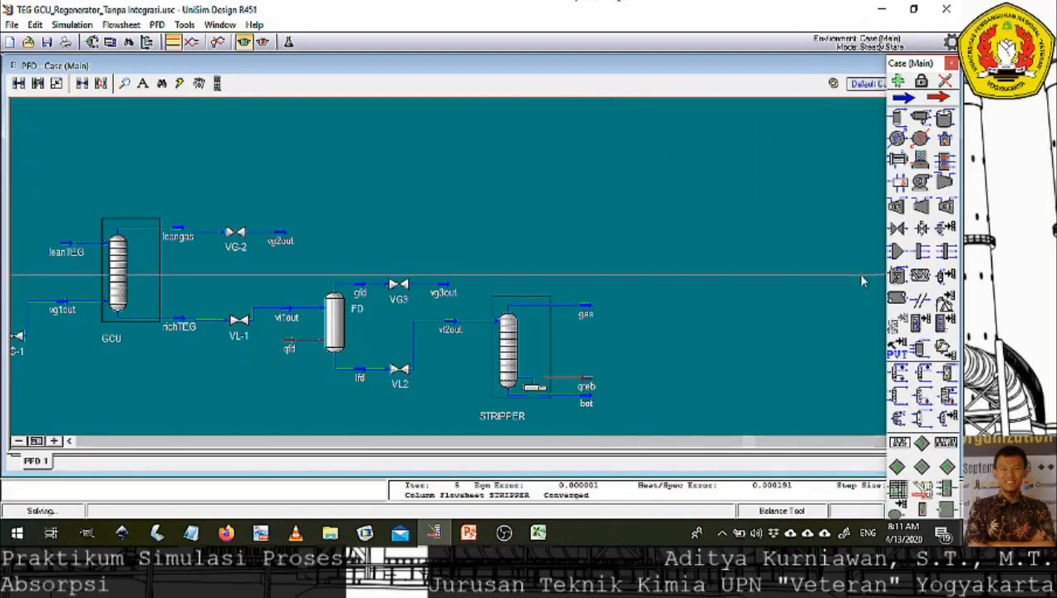
pyautogui.moveTo(584, 388)
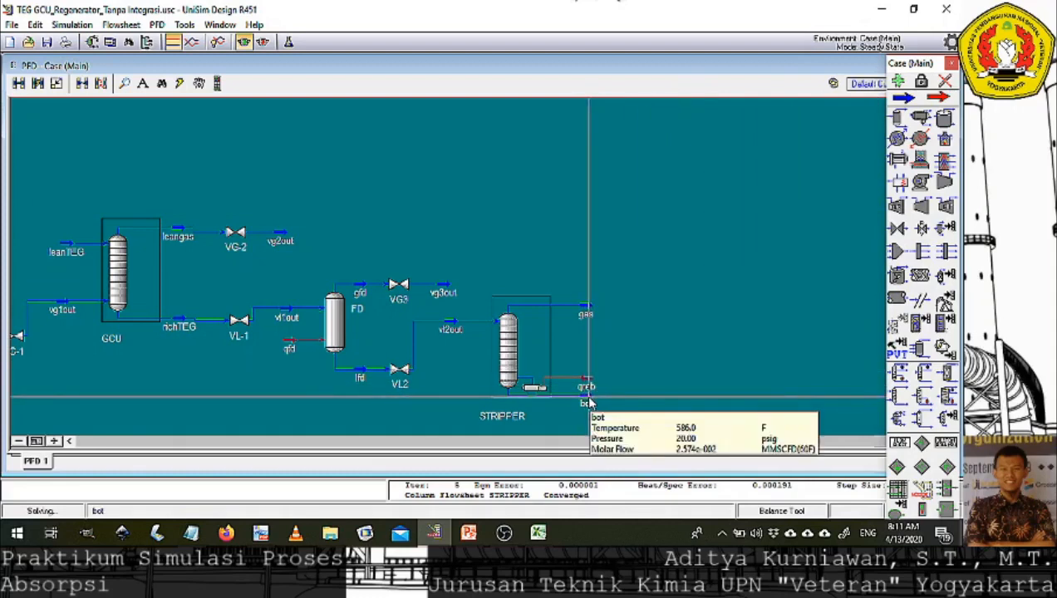
# Add a valve named VG4 after STRIPPER's overhead, with gas as its inlet and vg4out as its outlet.
pyautogui.click(896, 231)
pyautogui.click(619, 308)
pyautogui.doubleClick(618, 306)
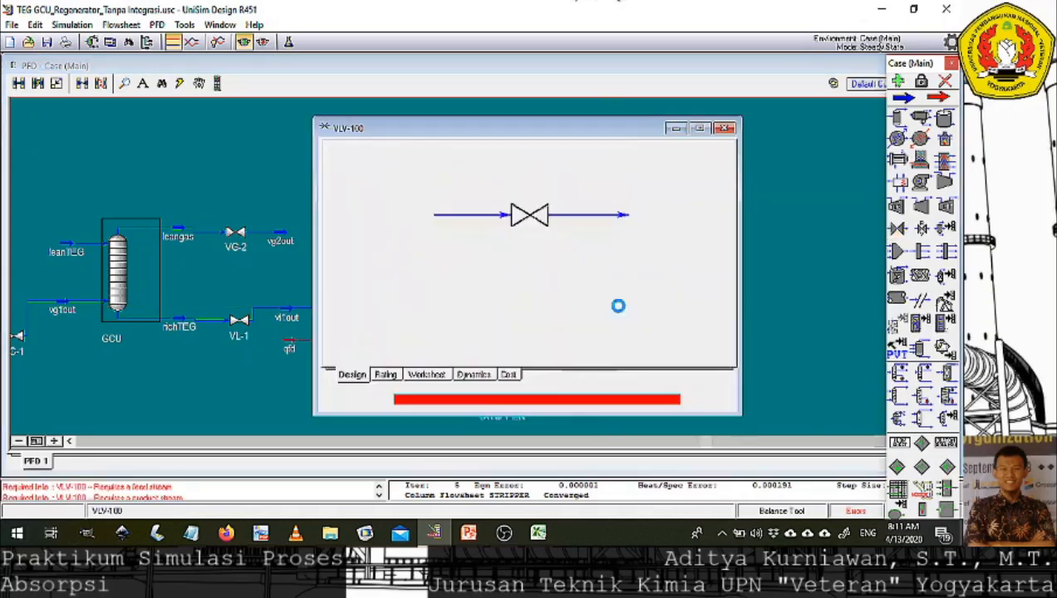
pyautogui.click(557, 159)
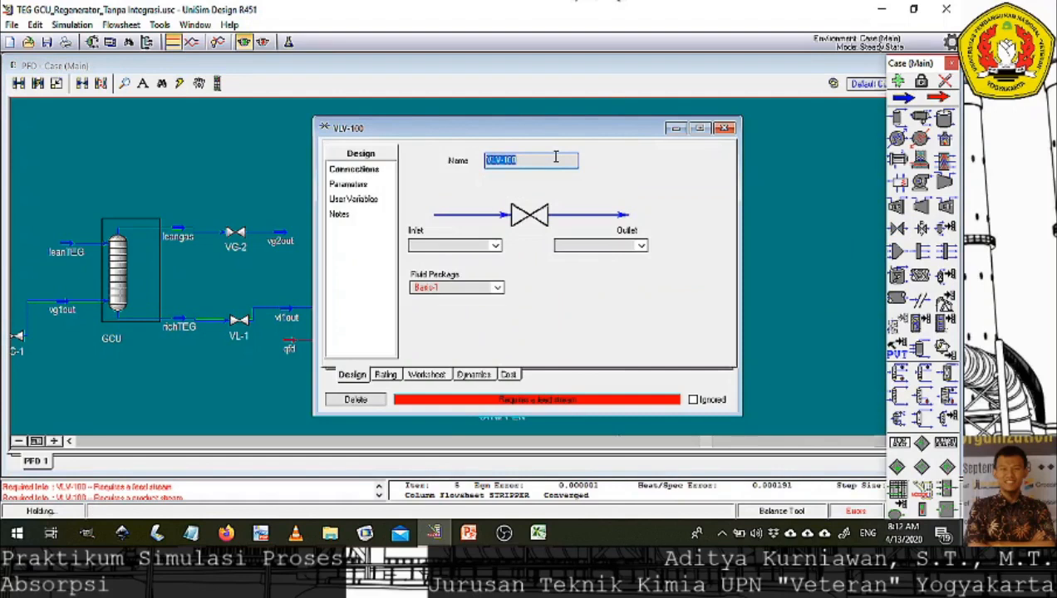
pyautogui.write('VG4')
pyautogui.click(490, 246)
pyautogui.click(470, 268)
pyautogui.click(590, 246)
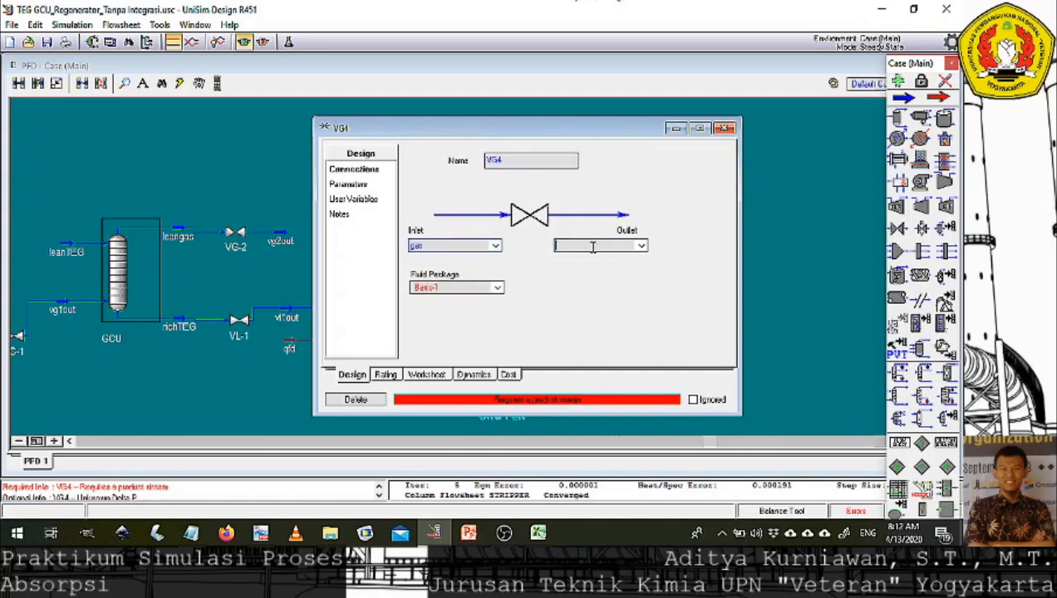
pyautogui.write('vg4out')
# Set the pressure drop of valve VG4 to 10 psi and return to the flowsheet.
pyautogui.click(357, 184)
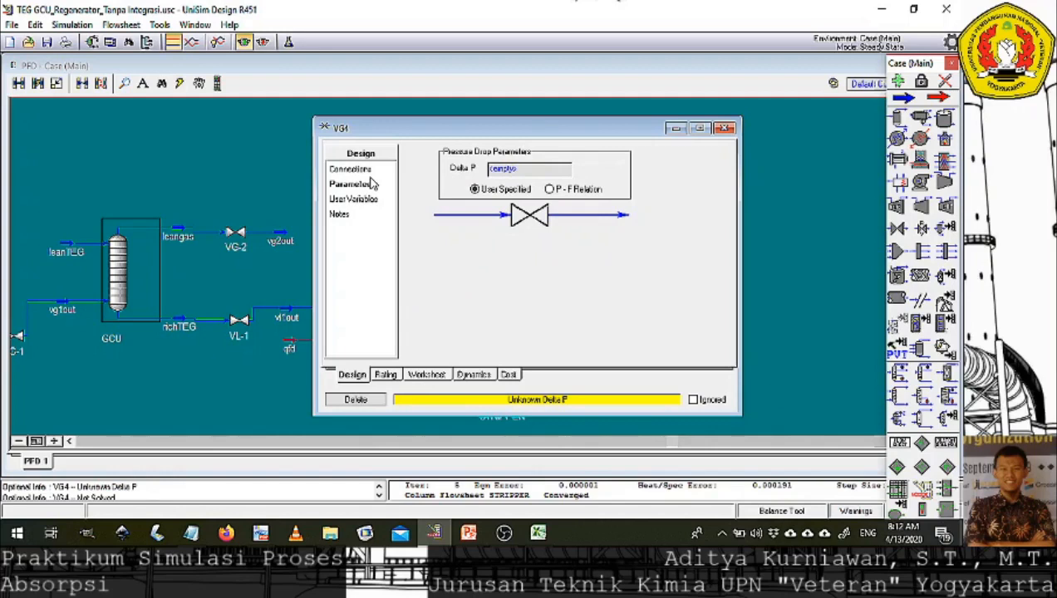
pyautogui.click(511, 169)
pyautogui.write('10')
pyautogui.press('Return')
pyautogui.click(725, 128)
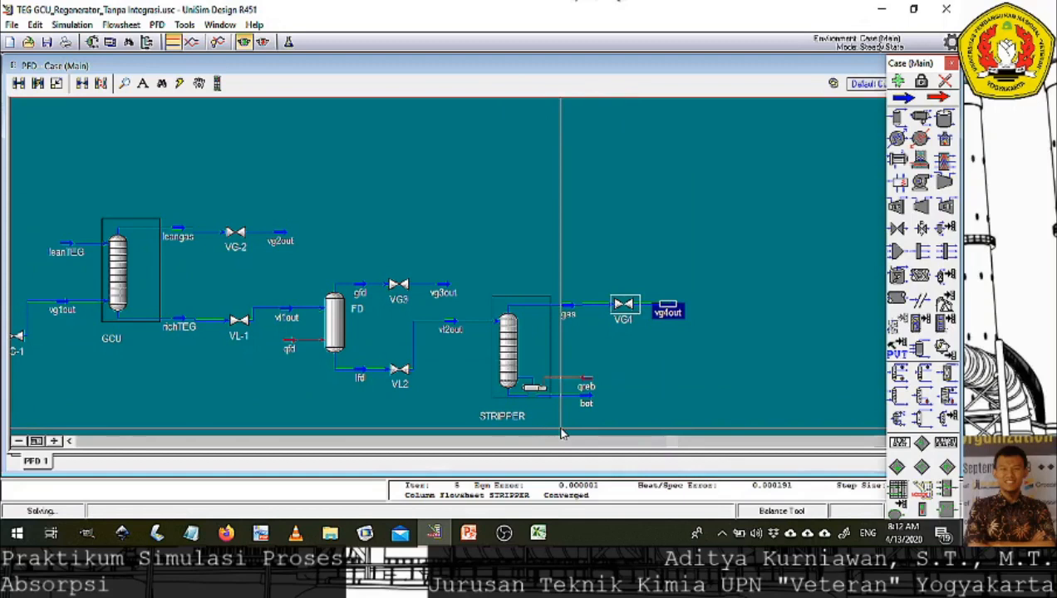
# Move the bot stream clear of STRIPPER, then place a pump beside it and name it PUMP.
pyautogui.click(588, 402)
pyautogui.moveTo(588, 403); pyautogui.dragTo(609, 421)
pyautogui.click(945, 182)
pyautogui.click(642, 428)
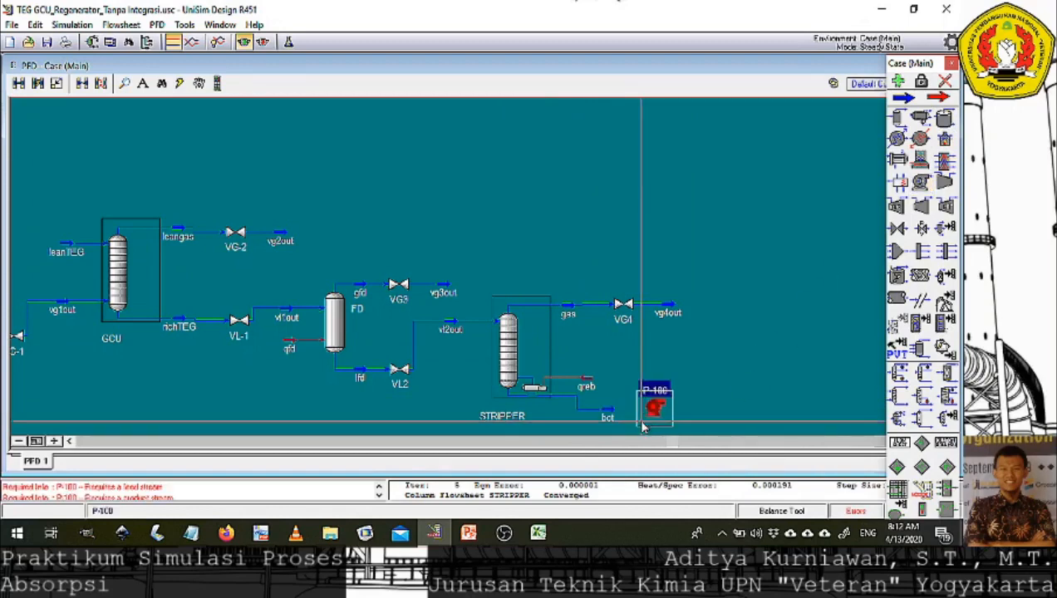
pyautogui.doubleClick(655, 406)
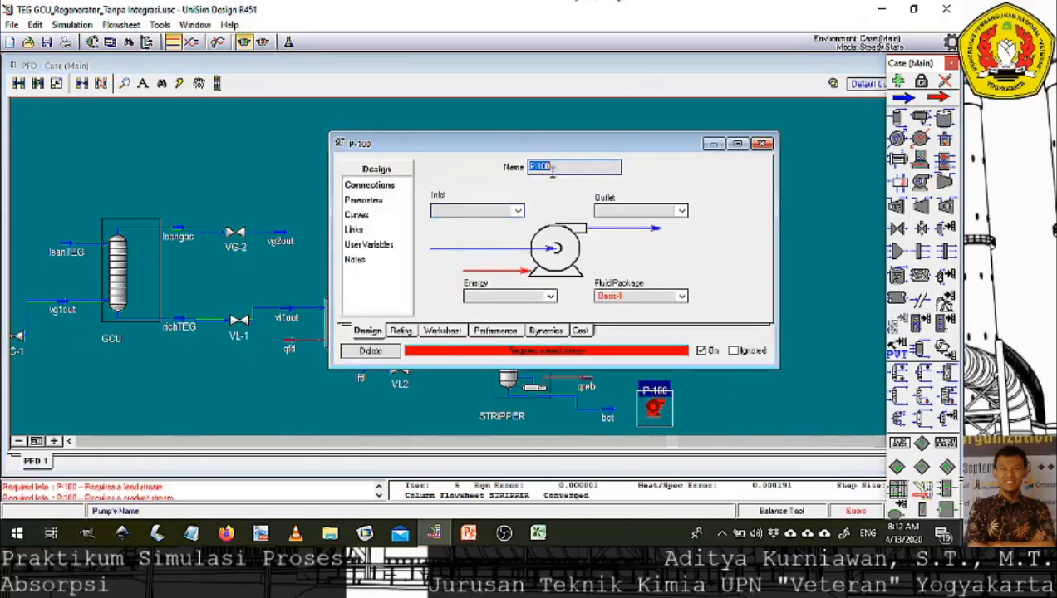
pyautogui.write('PMP')
pyautogui.press('BackSpace')
pyautogui.press('BackSpace')
pyautogui.write('UMP')
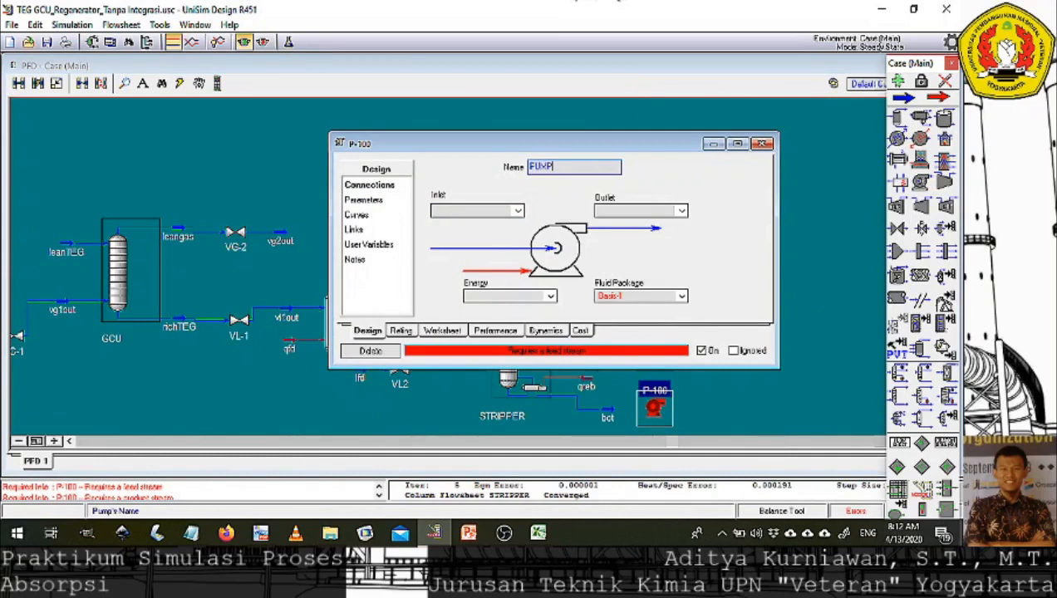
# Connect PUMP with bot as inlet, pout as outlet and wpump as energy stream.
pyautogui.click(517, 210)
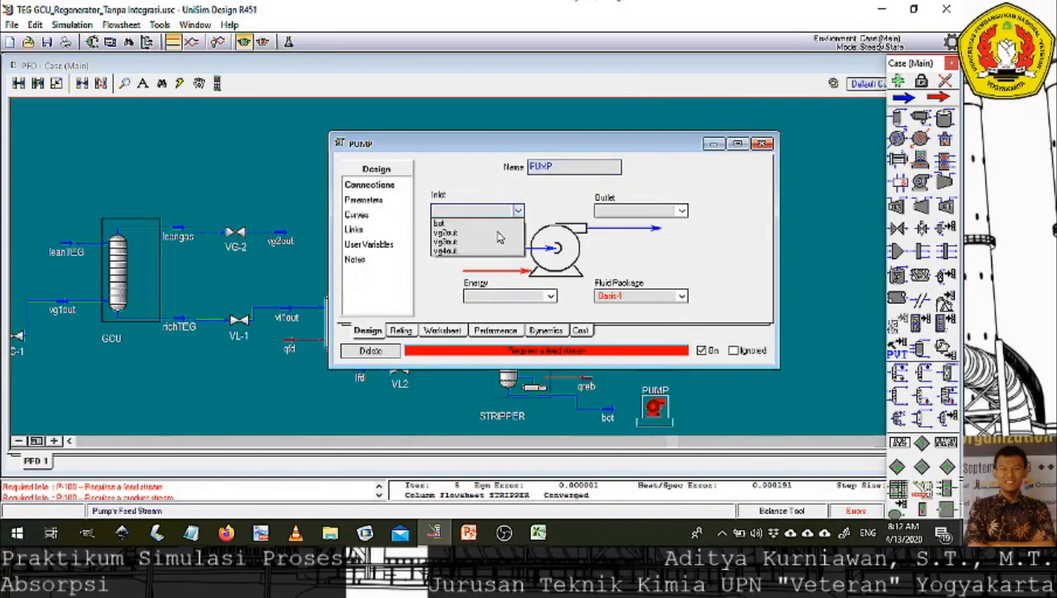
pyautogui.click(440, 224)
pyautogui.click(613, 209)
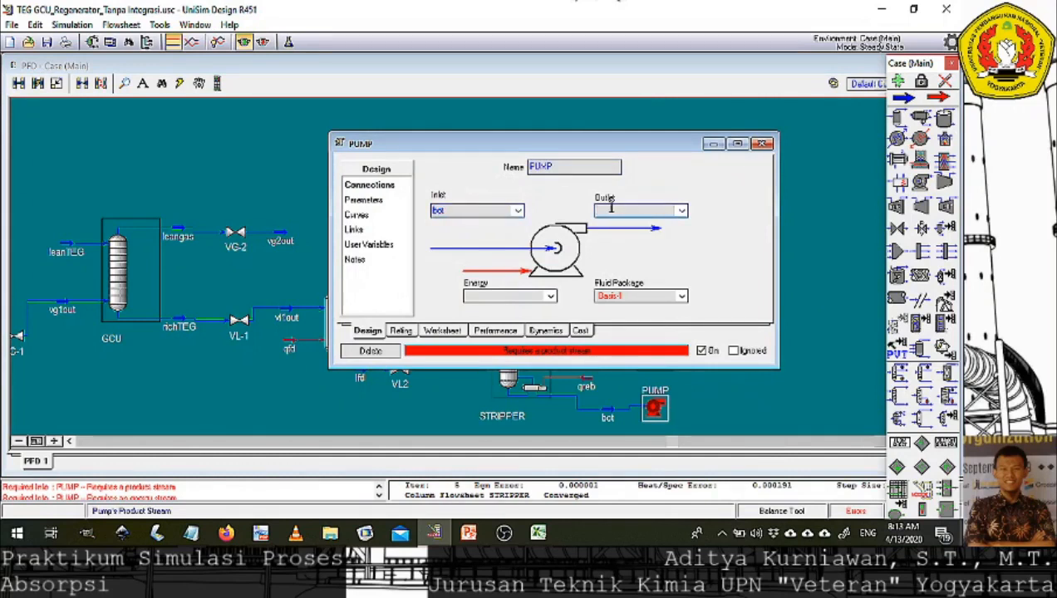
pyautogui.write('pout')
pyautogui.click(522, 296)
pyautogui.write('q')
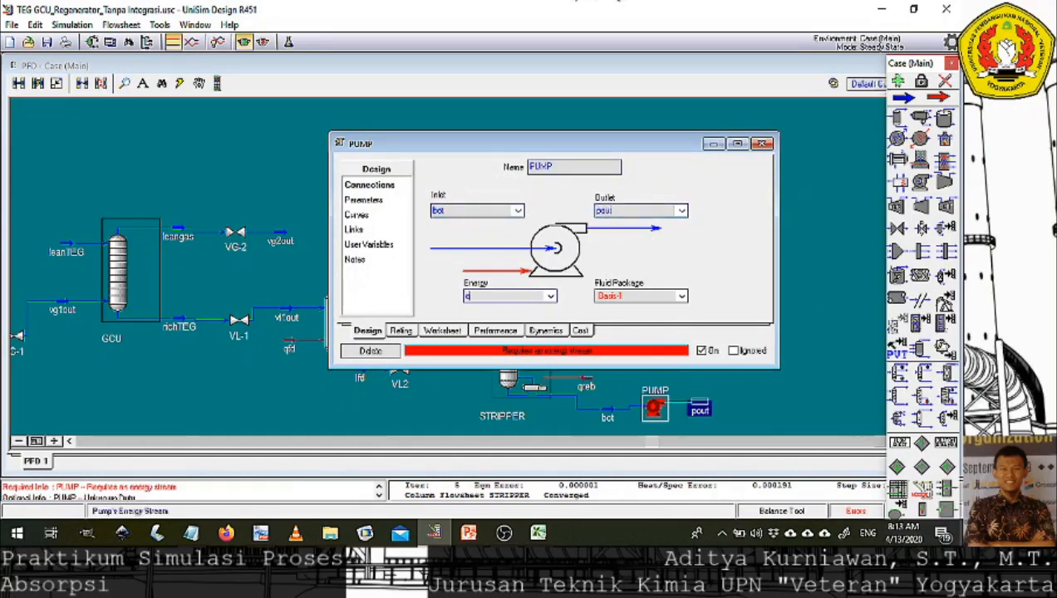
pyautogui.write('pump')
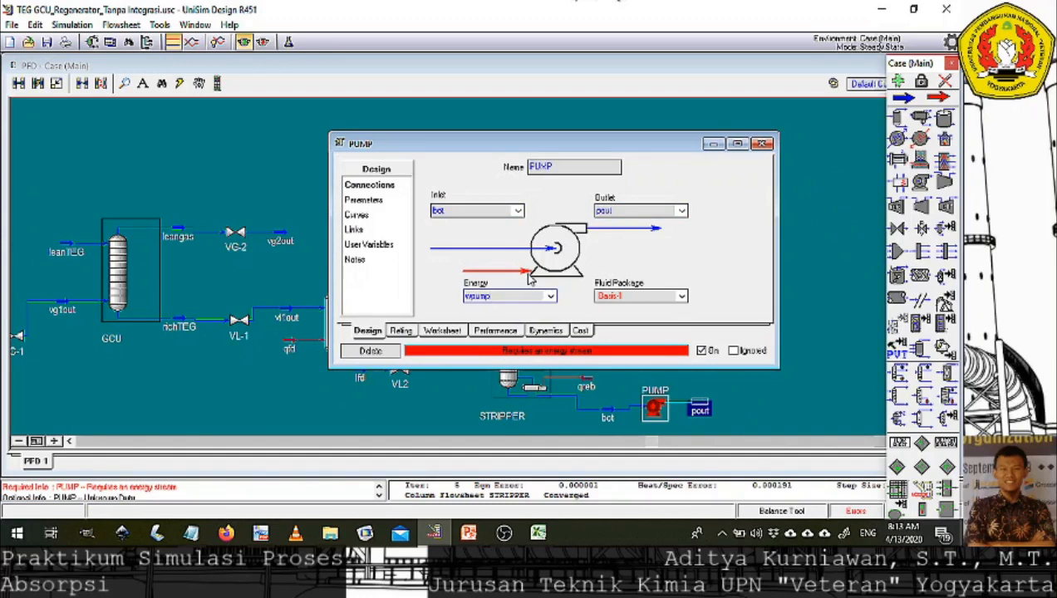
# Set the Delta P of PUMP to 780 psi and check the conditions of the pout stream.
pyautogui.click(383, 204)
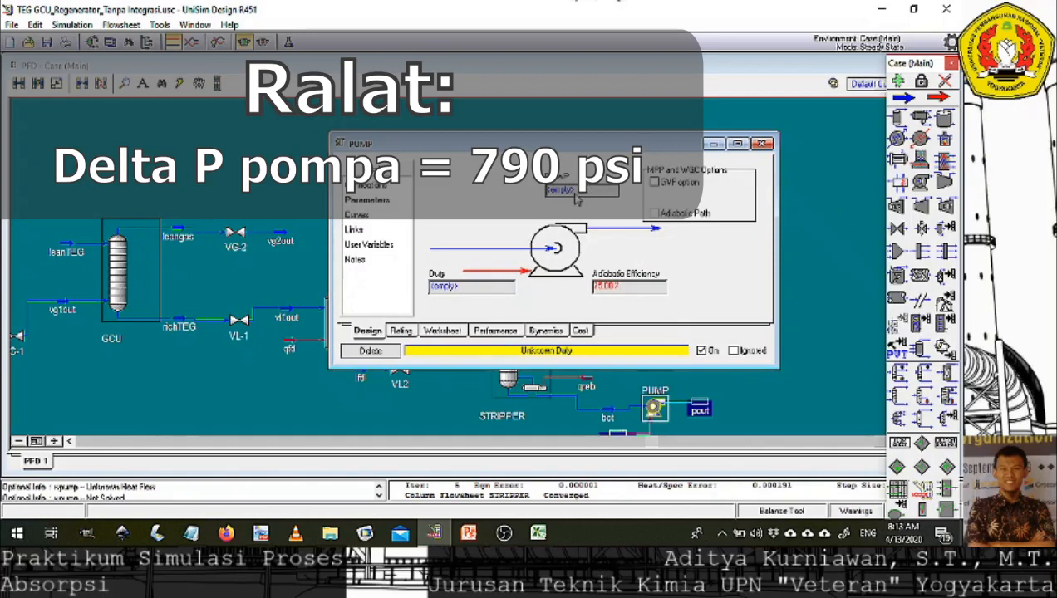
pyautogui.click(576, 193)
pyautogui.write('790')
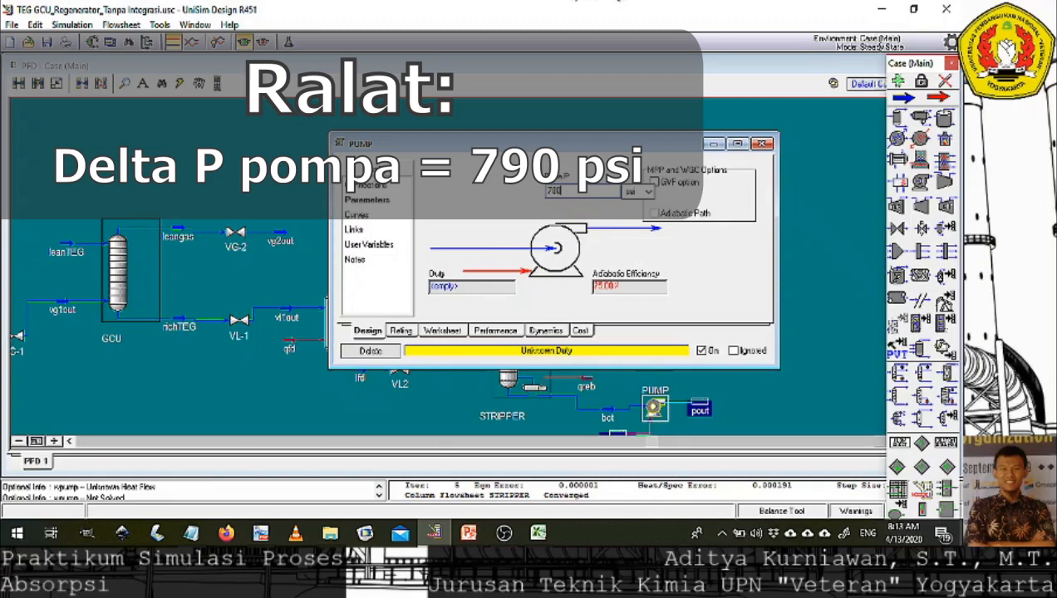
pyautogui.press('Return')
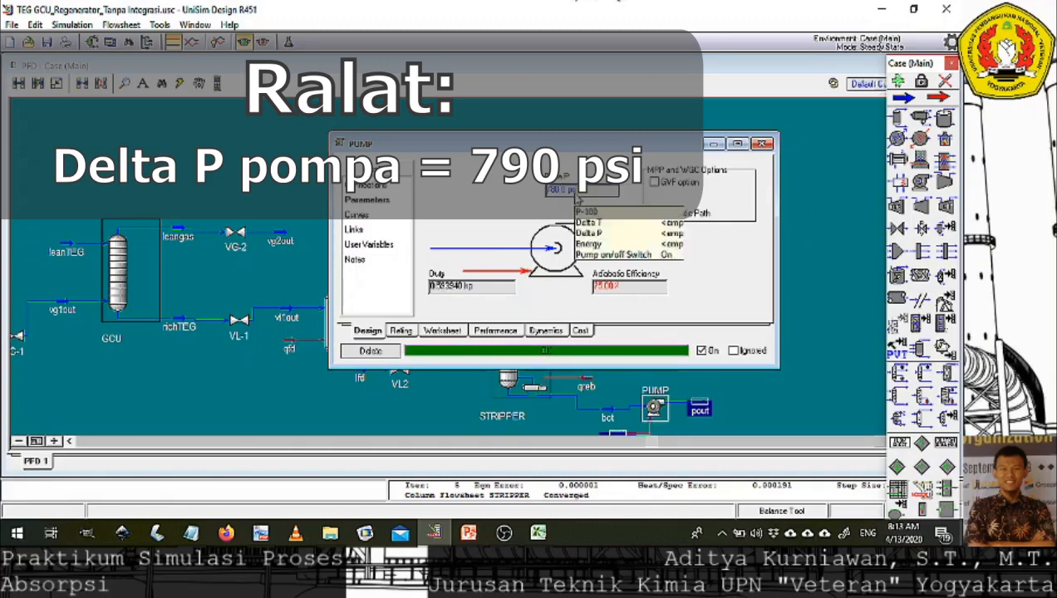
pyautogui.click(760, 146)
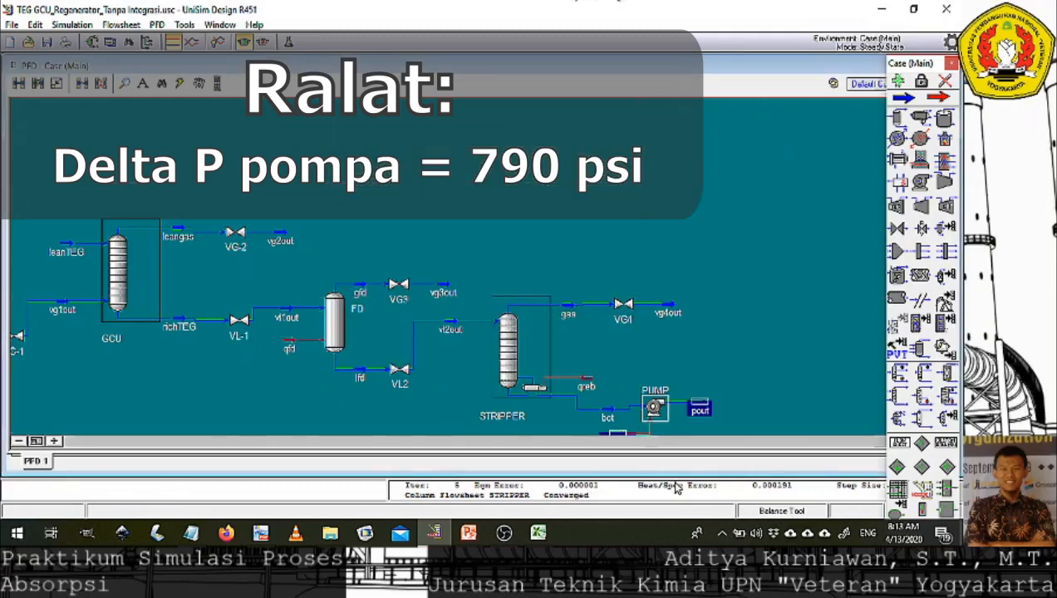
pyautogui.moveTo(728, 415)
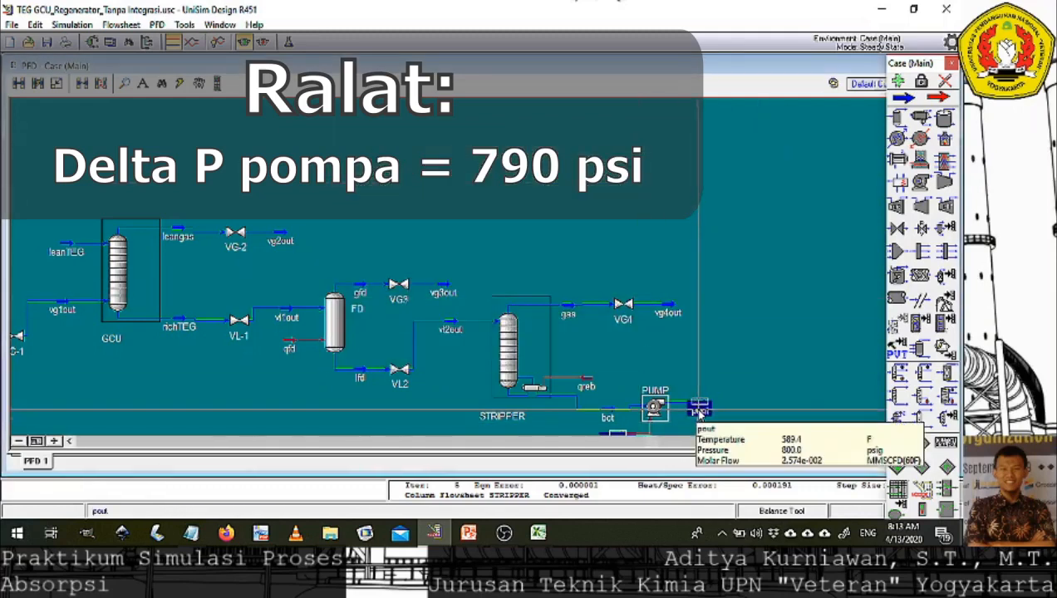
# Add a valve named VL-3 after PUMP, with pout as its inlet and vl3out as its outlet.
pyautogui.click(898, 228)
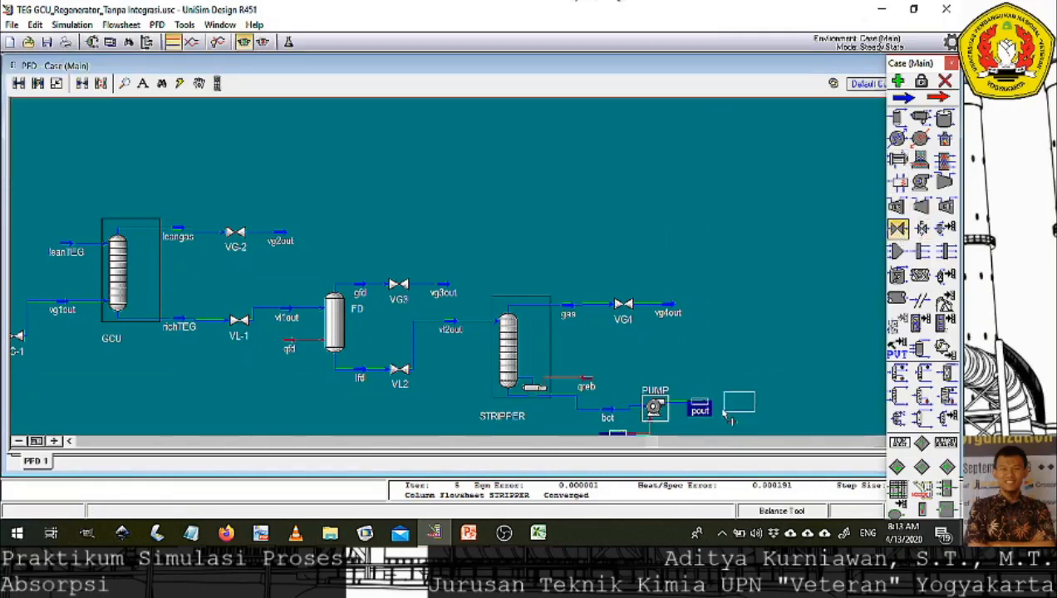
pyautogui.click(732, 412)
pyautogui.doubleClick(736, 407)
pyautogui.click(488, 278)
pyautogui.write('pout')
pyautogui.click(634, 277)
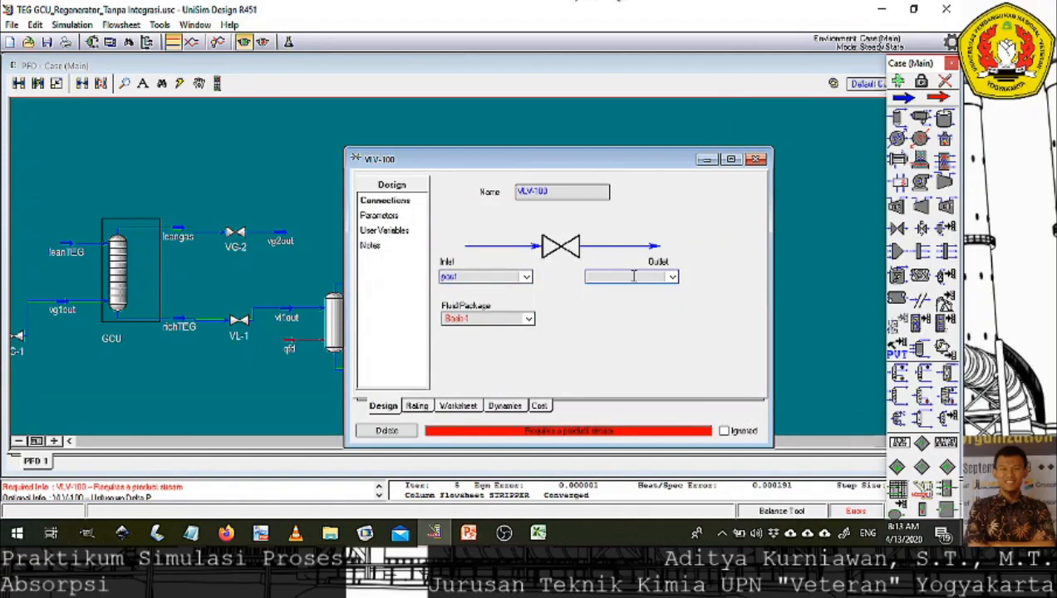
pyautogui.write('vl3ou')
pyautogui.write('VL-3')
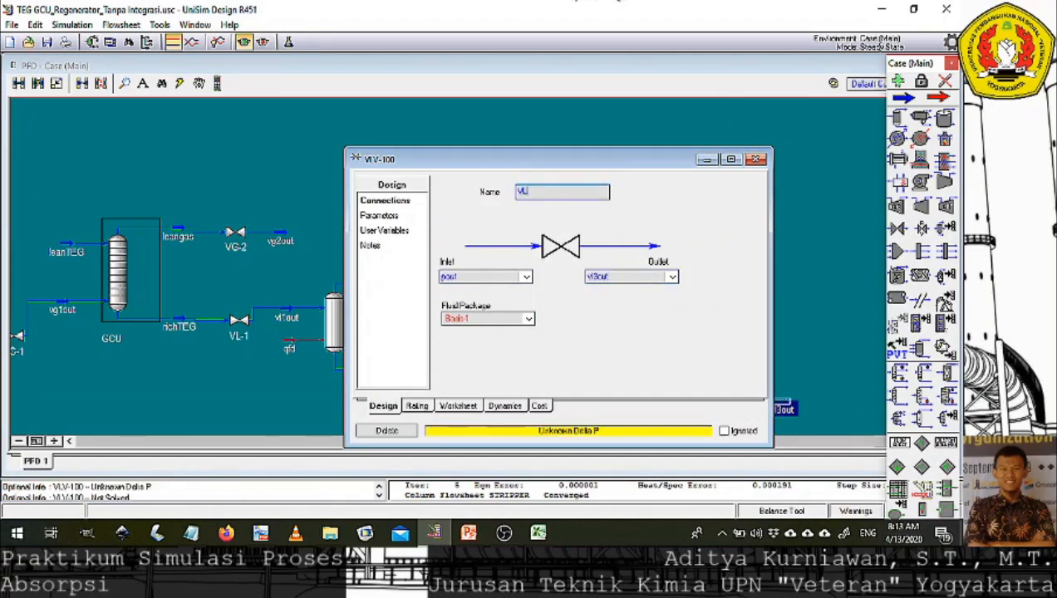
# Name the pump outlet valve VL3 and set its pressure drop to 30 psi.
pyautogui.click(391, 217)
pyautogui.click(564, 205)
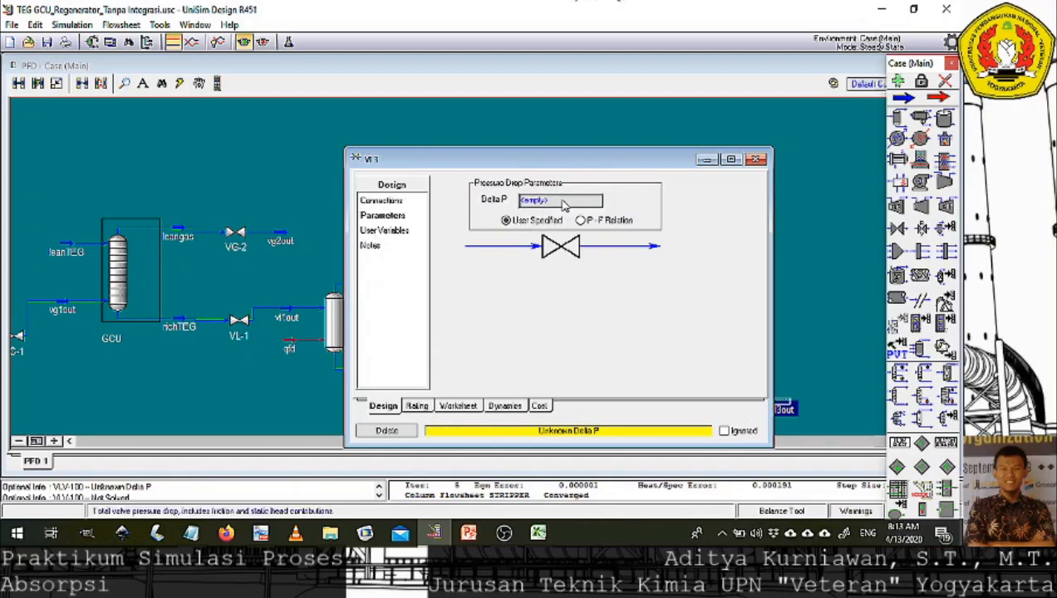
pyautogui.write('30')
pyautogui.press('Return')
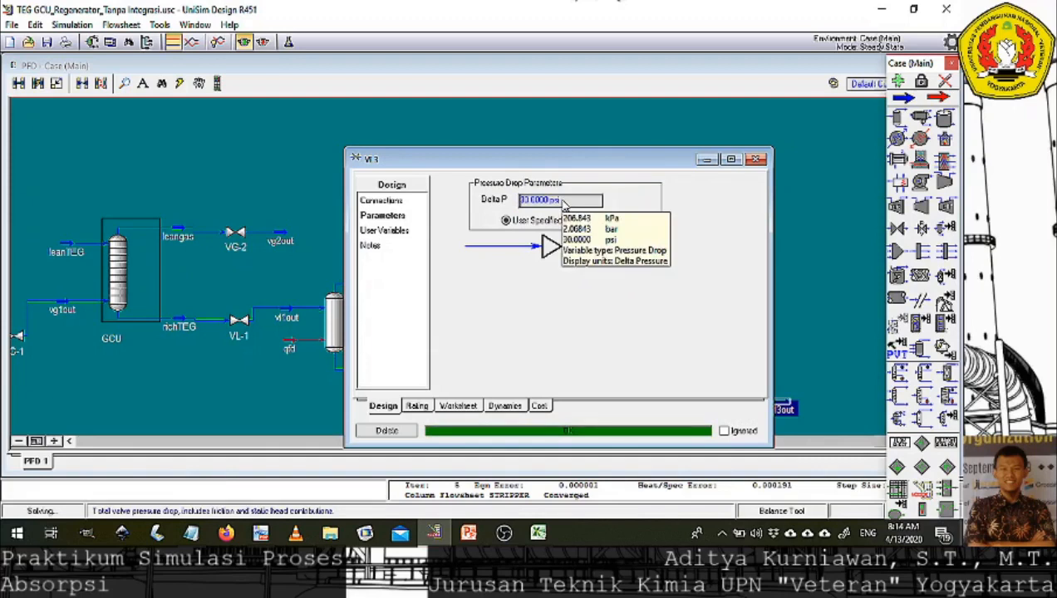
pyautogui.click(756, 159)
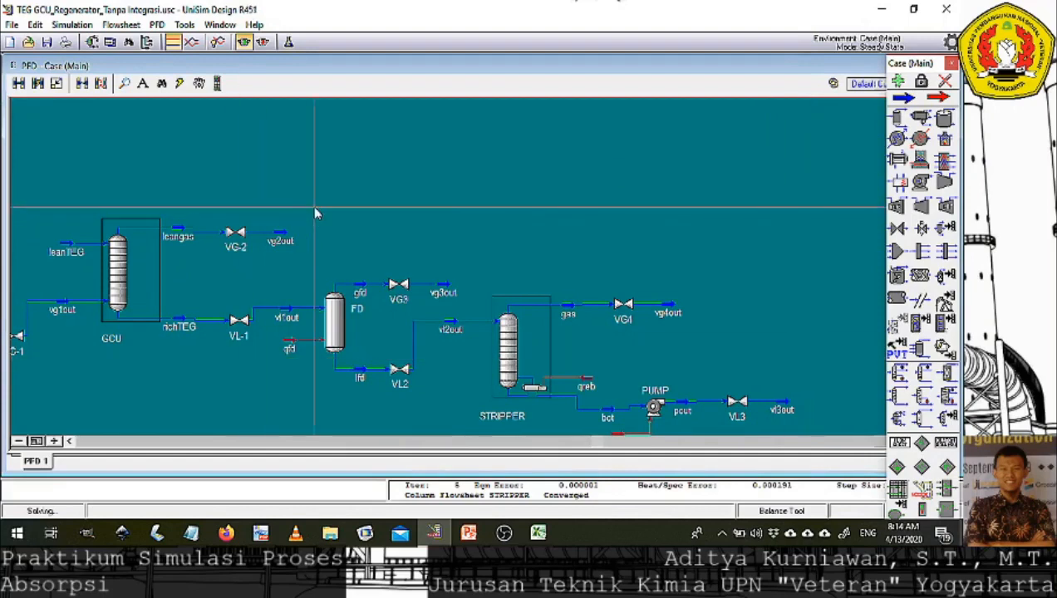
# Review the mole fractions of all components in the stripper's overhead gas stream.
pyautogui.scroll(-1, 333, 241)
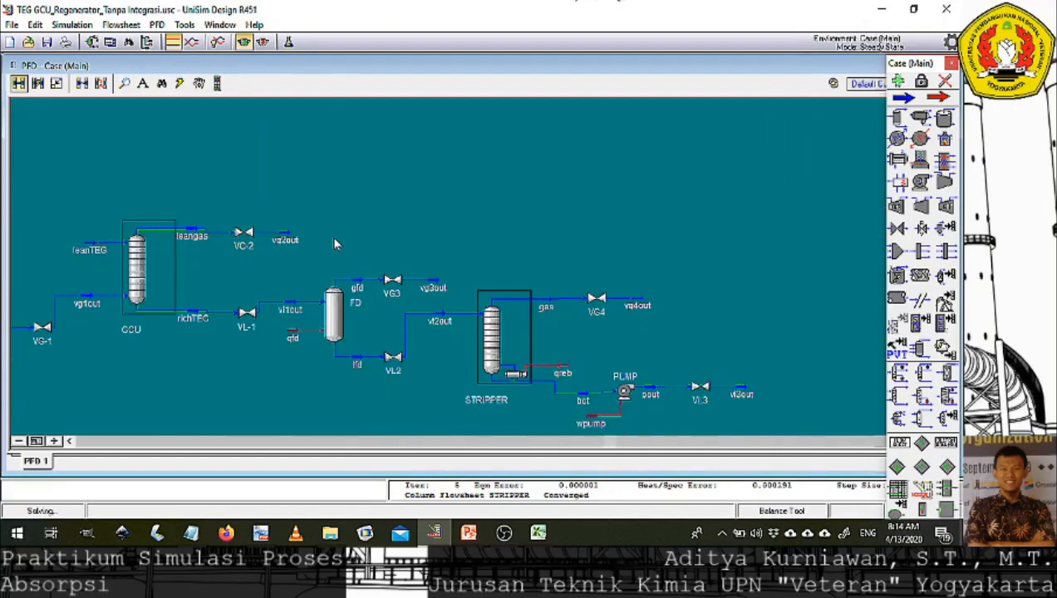
pyautogui.scroll(-1, 341, 263)
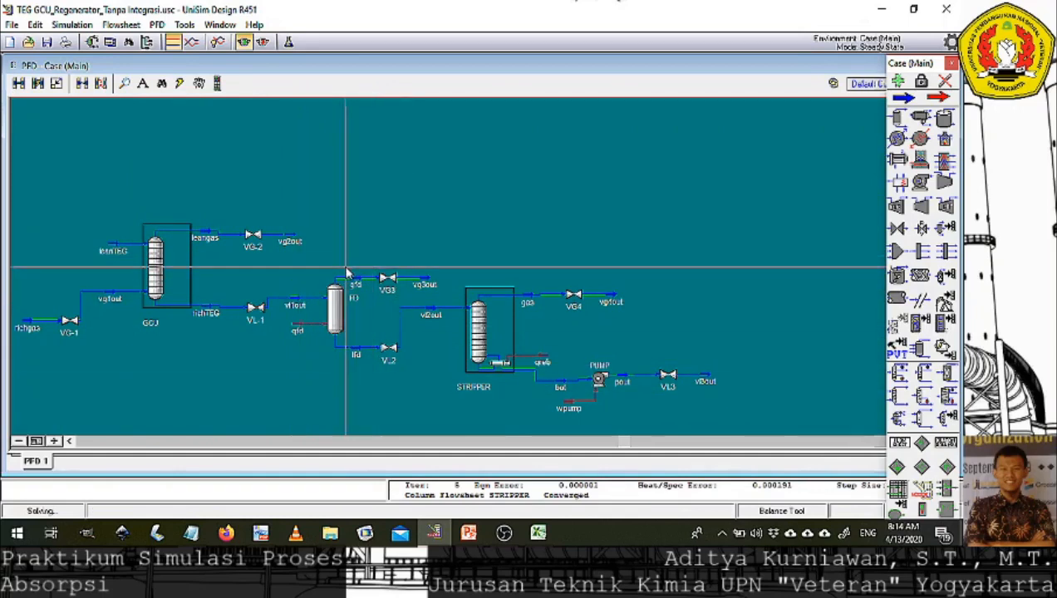
pyautogui.moveTo(334, 307)
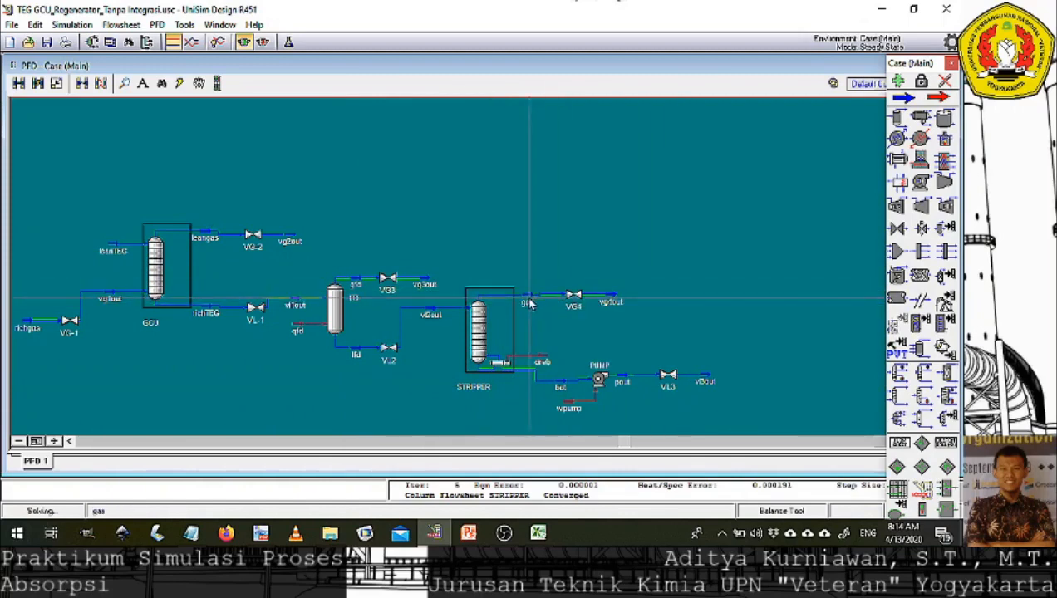
pyautogui.moveTo(527, 301)
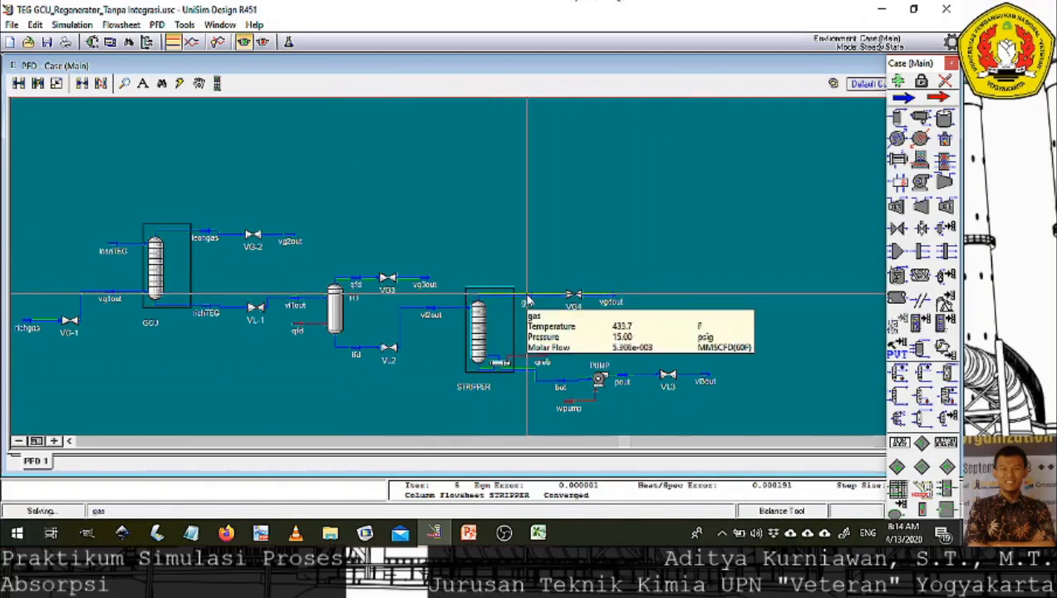
pyautogui.doubleClick(527, 301)
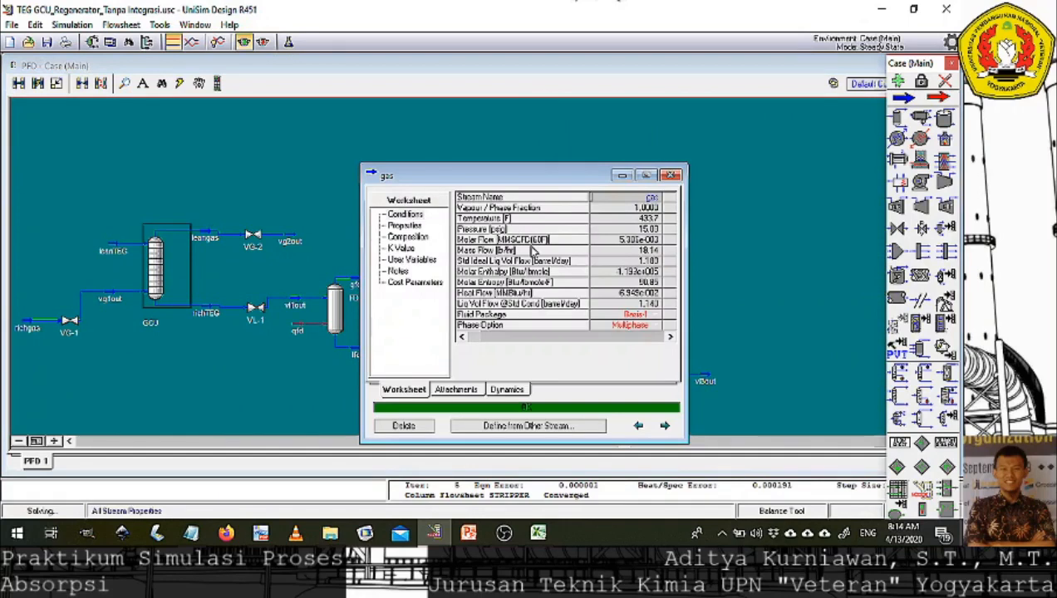
pyautogui.click(408, 237)
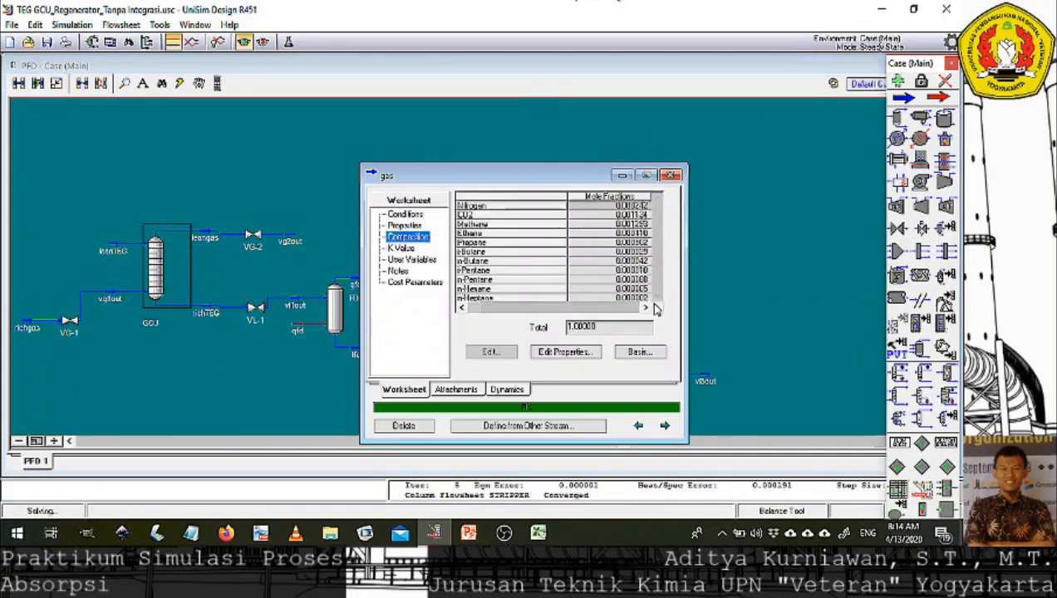
pyautogui.scroll(-2, 654, 297)
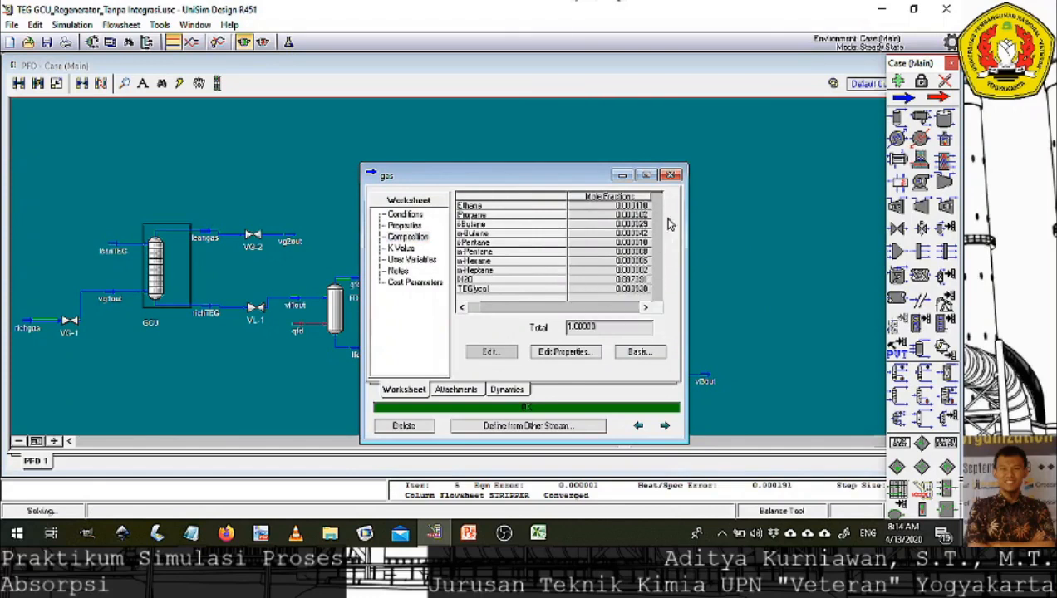
pyautogui.click(674, 176)
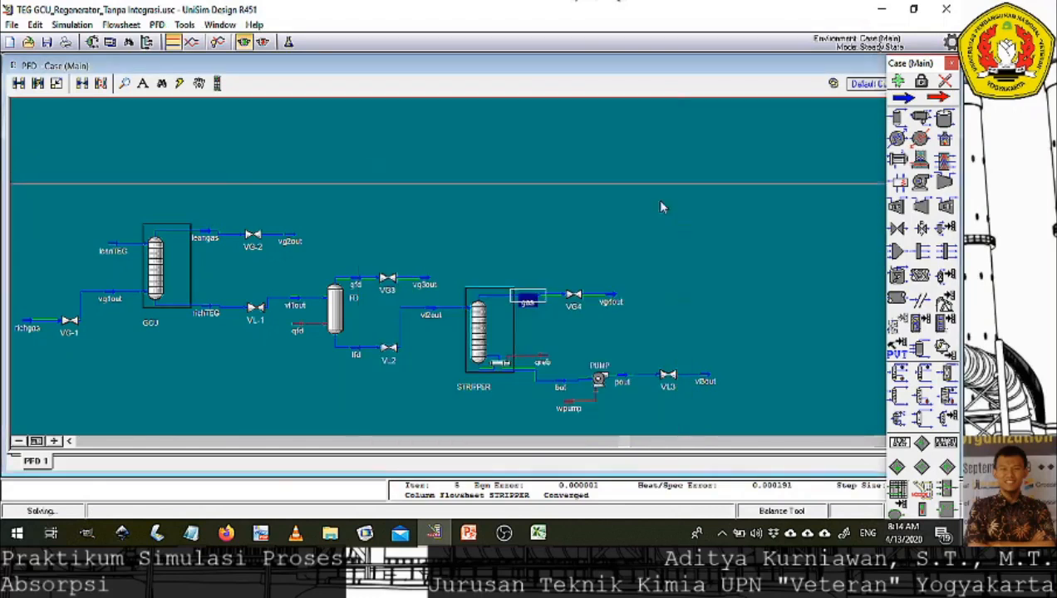
# Review the component mole fractions of the stripper's bot stream.
pyautogui.doubleClick(559, 381)
pyautogui.click(444, 254)
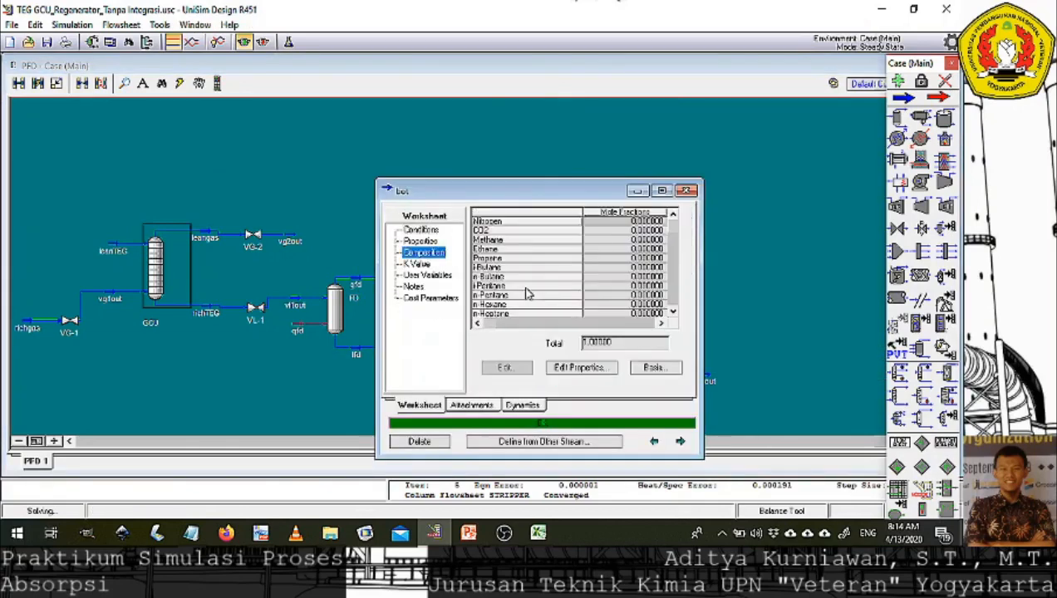
pyautogui.scroll(-1, 676, 231)
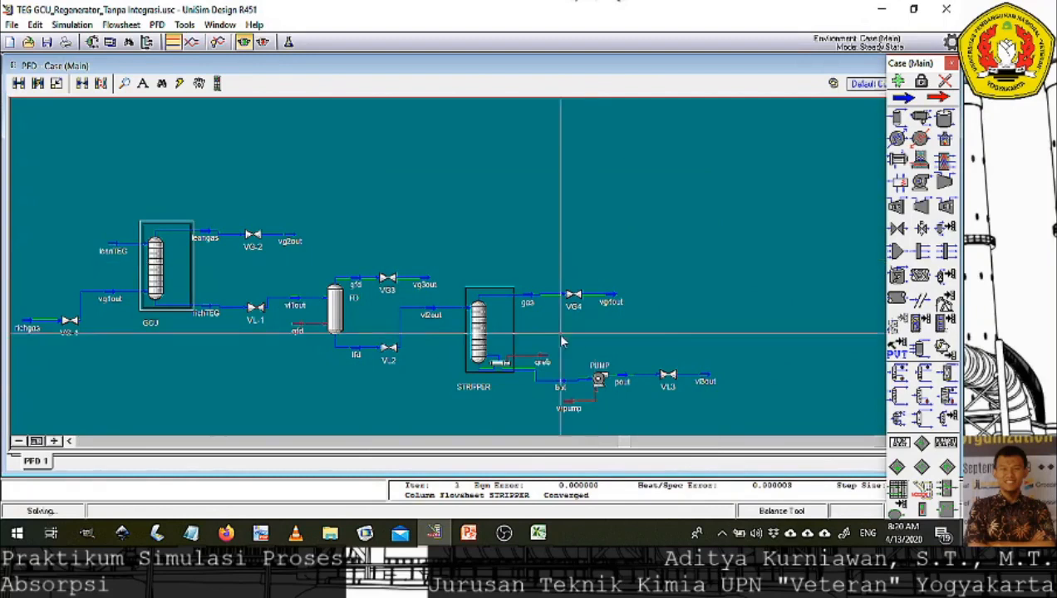
# Check the temperature, pressure and molar flow of the vl1out and richTEG streams around valve VL-1.
pyautogui.moveTo(104, 250)
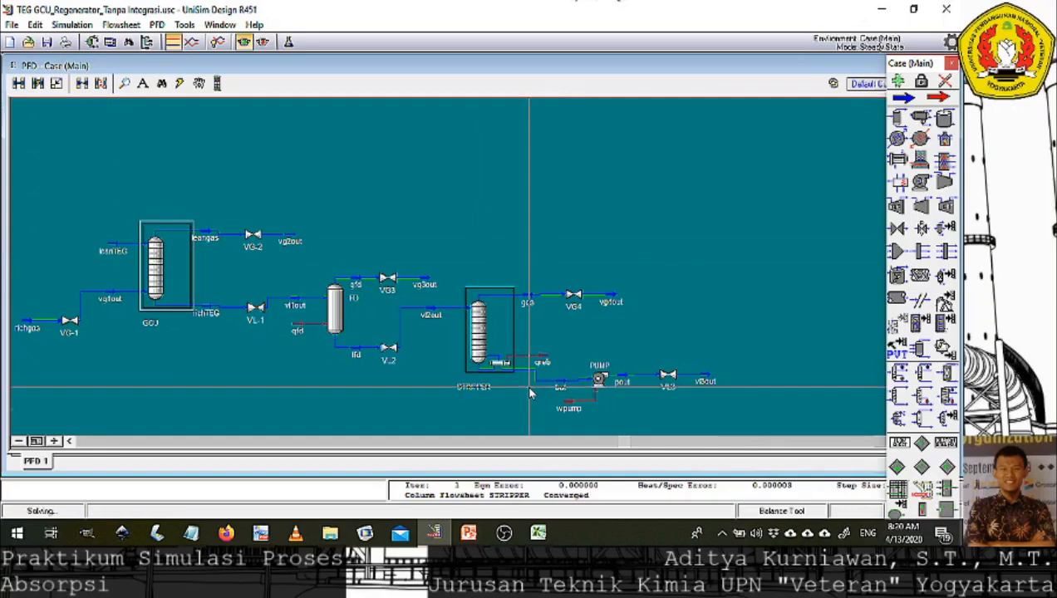
pyautogui.moveTo(562, 391)
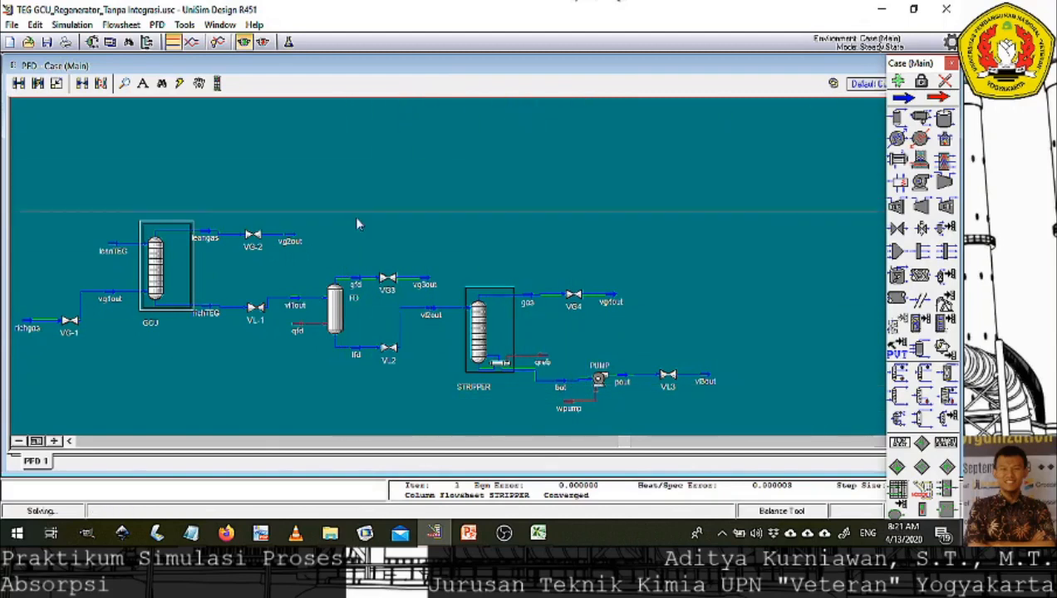
pyautogui.moveTo(285, 295)
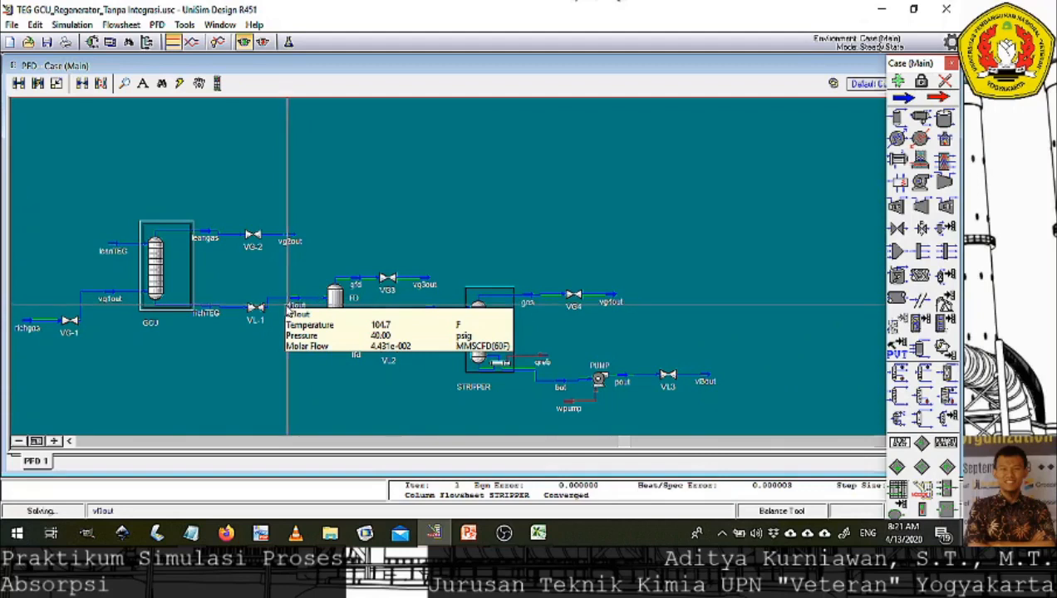
pyautogui.moveTo(207, 313)
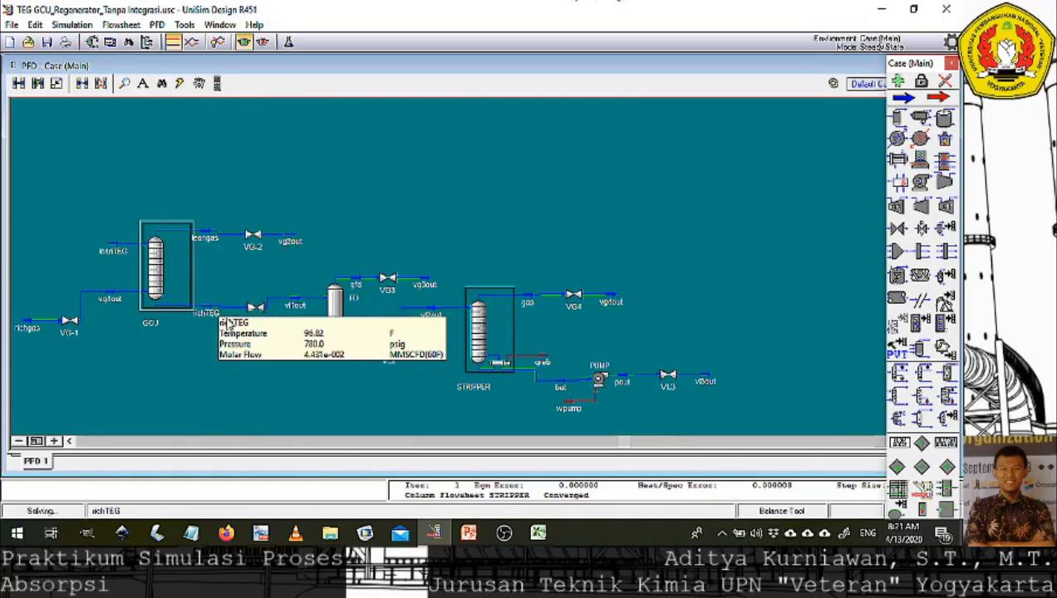
# Put the solver on hold and try to move the equipment and streams from FD through VL3 as a group.
pyautogui.moveTo(258, 309)
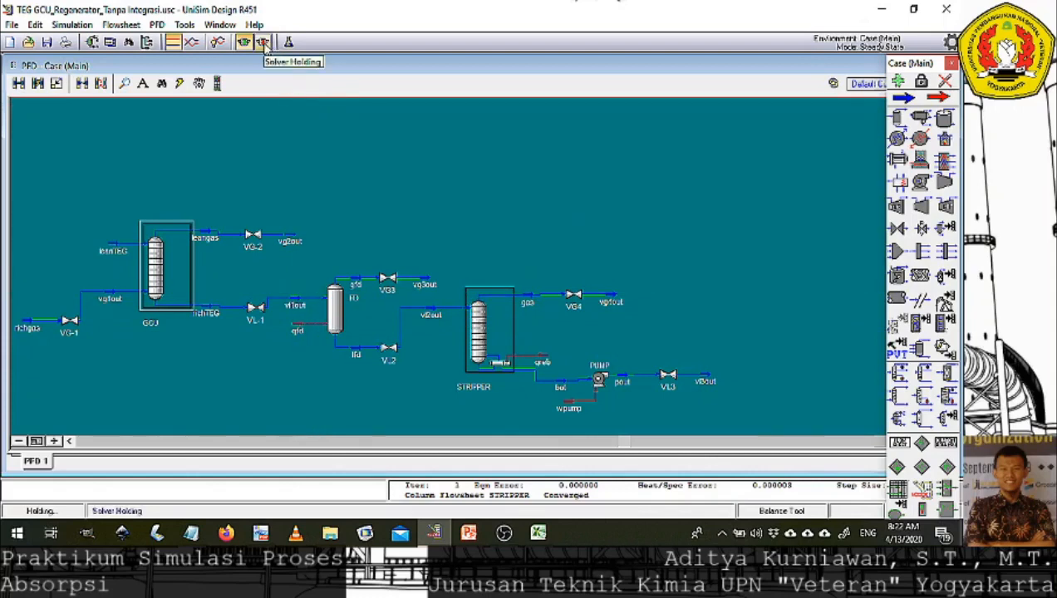
pyautogui.moveTo(283, 264); pyautogui.dragTo(766, 391)
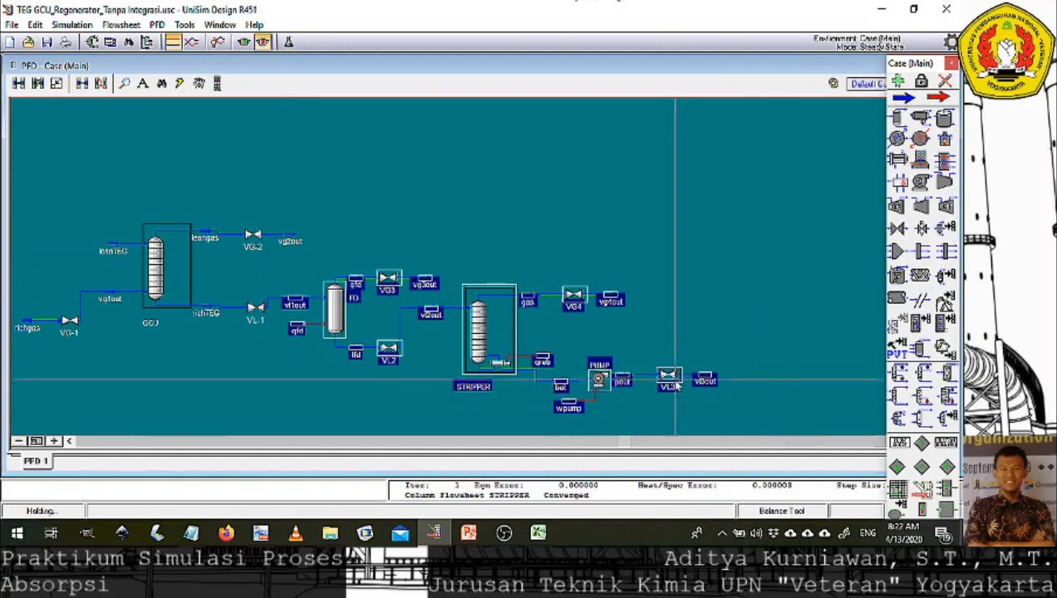
pyautogui.moveTo(482, 335)
pyautogui.mouseDown()
pyautogui.moveTo(555, 331)
pyautogui.moveTo(485, 335)
pyautogui.moveTo(527, 293)
pyautogui.moveTo(481, 325)
pyautogui.mouseUp()
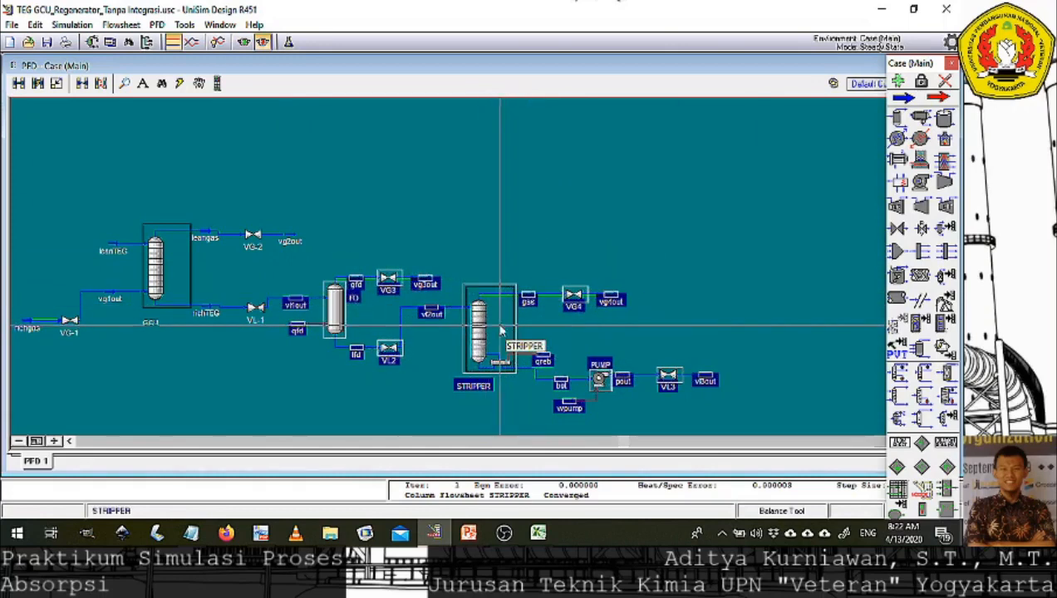
pyautogui.moveTo(313, 259); pyautogui.dragTo(748, 428)
pyautogui.moveTo(482, 341)
pyautogui.mouseDown()
pyautogui.moveTo(533, 341)
pyautogui.moveTo(490, 331)
pyautogui.mouseUp()
pyautogui.click(410, 246)
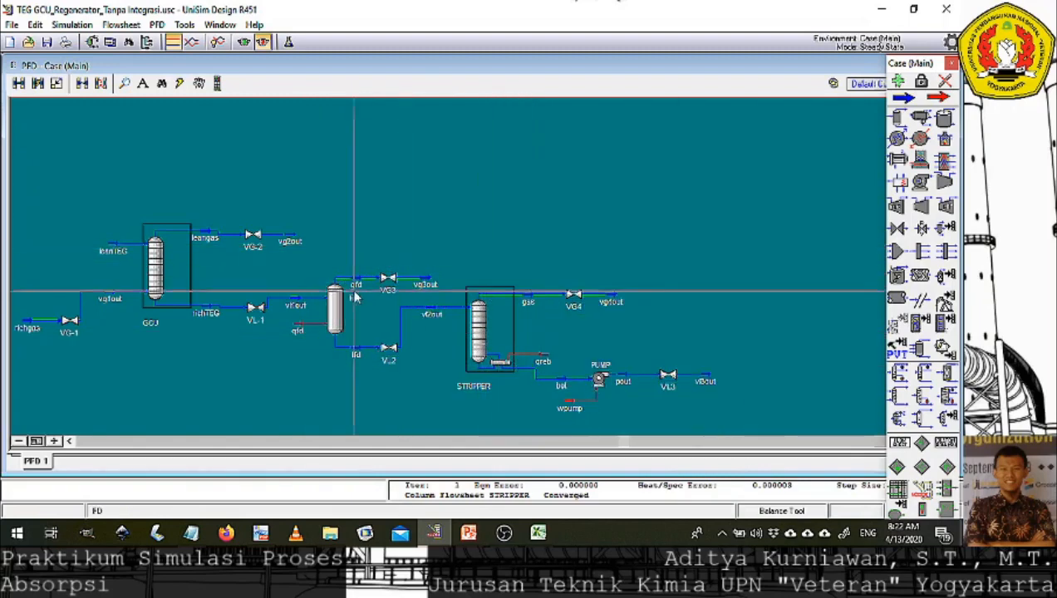
# Shift valve VL-1 together with all equipment and streams downstream of it slightly to the right on the flowsheet.
pyautogui.click(295, 300)
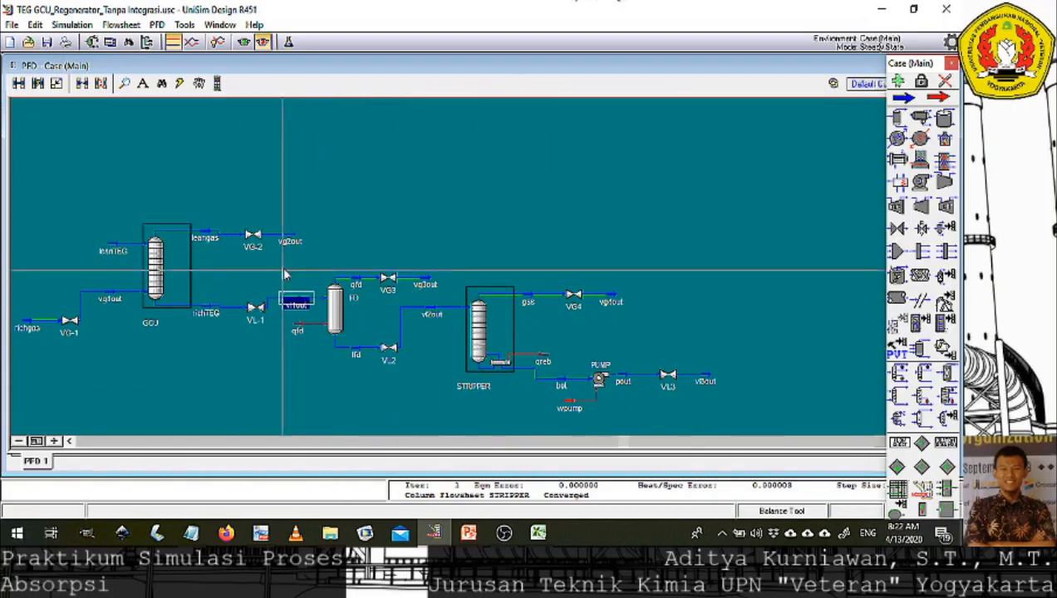
pyautogui.moveTo(239, 266); pyautogui.dragTo(821, 430)
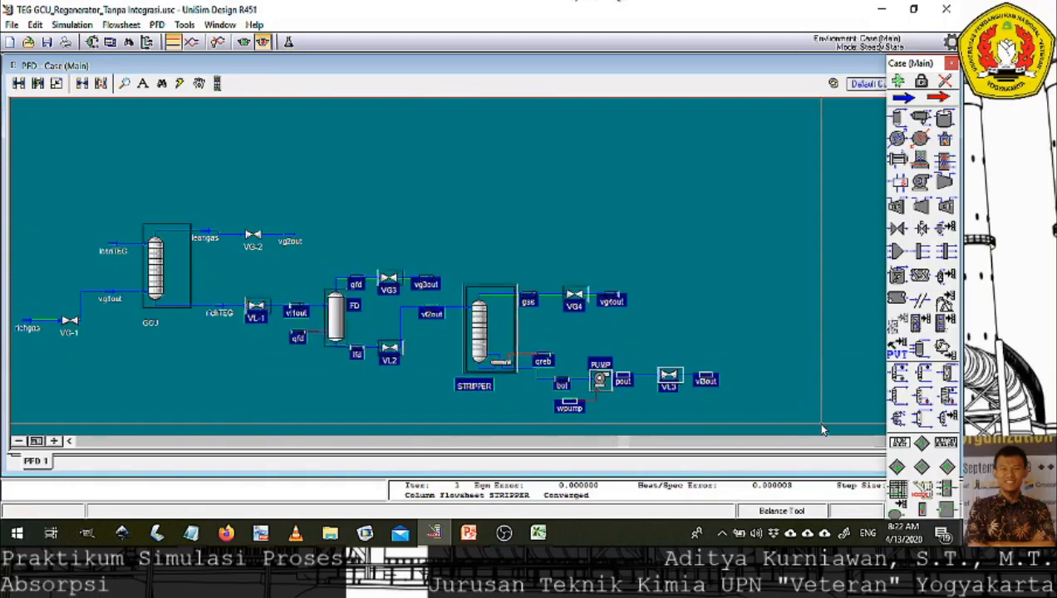
pyautogui.press('Right')
pyautogui.press('Right')
pyautogui.press('Right')
pyautogui.press('Right')
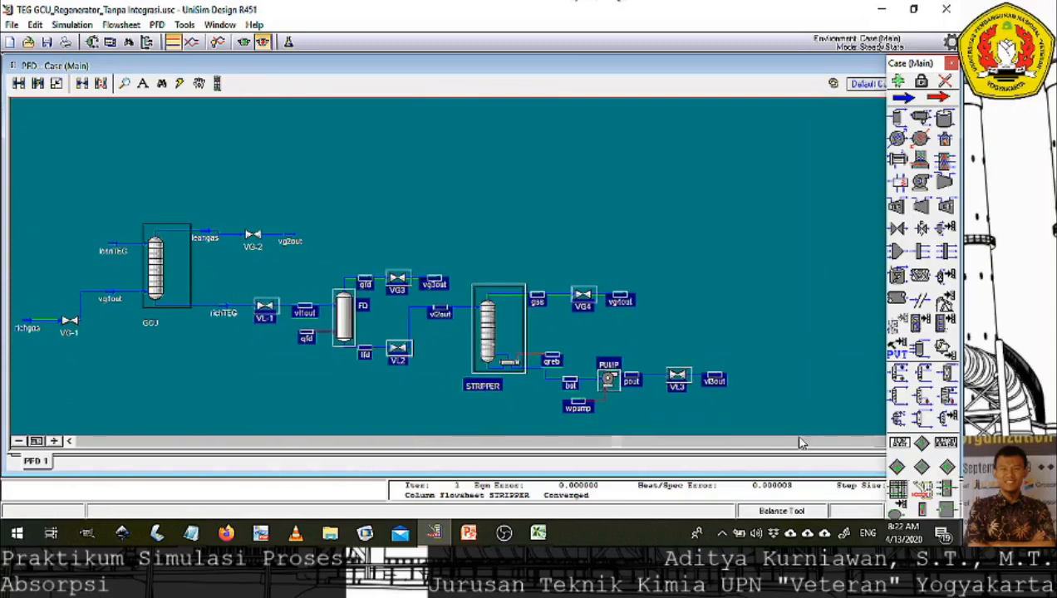
# Move FD and everything downstream through vl3out well to the right, leaving a gap after the vl1out stream.
pyautogui.click(386, 222)
pyautogui.moveTo(316, 230); pyautogui.dragTo(796, 425)
pyautogui.press('Right')
pyautogui.press('Right')
pyautogui.press('Right')
pyautogui.press('Right')
pyautogui.press('Right')
pyautogui.press('Right')
pyautogui.press('Right')
pyautogui.press('Right')
pyautogui.press('Right')
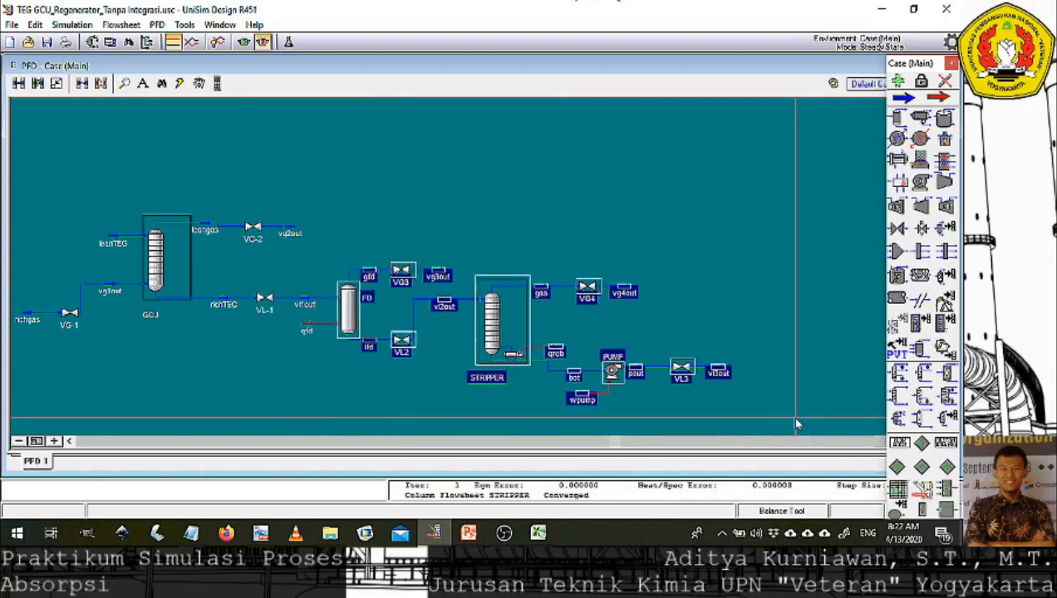
pyautogui.press('Right')
pyautogui.press('Right')
pyautogui.press('Right')
pyautogui.press('Right')
pyautogui.press('Right')
pyautogui.press('Right')
pyautogui.press('Right')
pyautogui.press('Right')
pyautogui.press('Right')
pyautogui.press('Right')
pyautogui.press('Right')
pyautogui.press('Right')
pyautogui.press('Right')
pyautogui.press('Right')
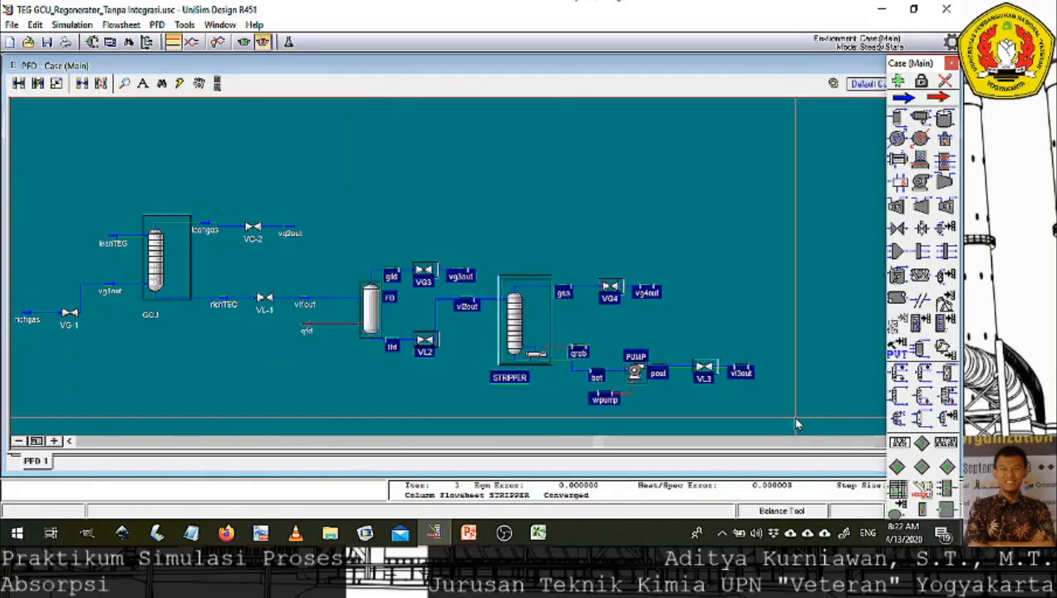
pyautogui.press('Right')
pyautogui.press('Right')
pyautogui.press('Right')
pyautogui.press('Right')
pyautogui.press('Right')
pyautogui.press('Right')
pyautogui.press('Right')
pyautogui.press('Right')
pyautogui.press('Right')
pyautogui.press('Right')
pyautogui.press('Right')
pyautogui.press('Right')
pyautogui.press('Right')
pyautogui.press('Right')
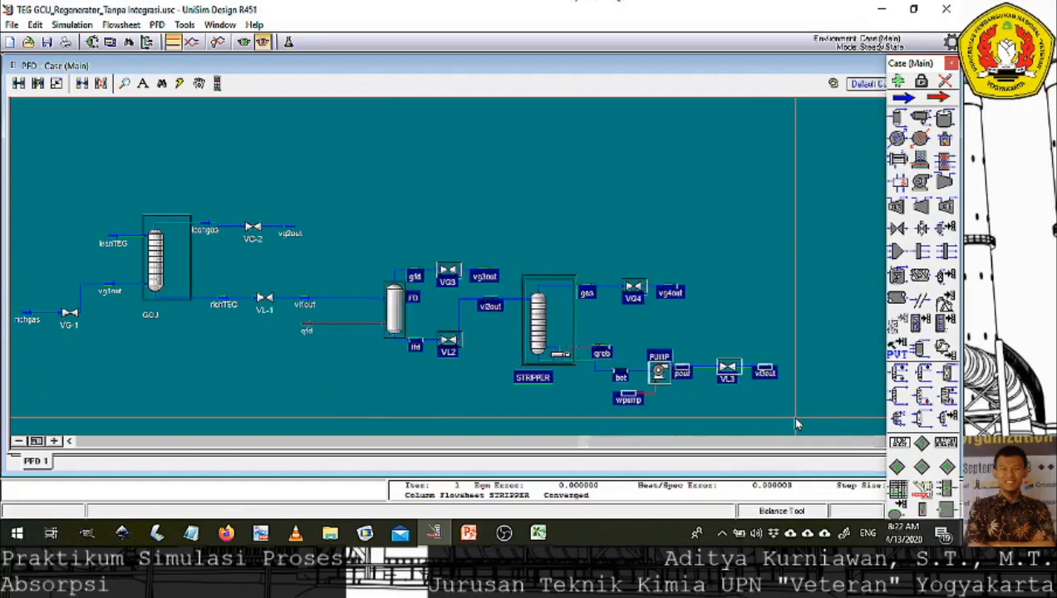
pyautogui.press('Right')
pyautogui.press('Right')
pyautogui.press('Right')
pyautogui.press('Right')
pyautogui.press('Right')
pyautogui.press('Right')
pyautogui.press('Right')
pyautogui.press('Right')
pyautogui.press('Right')
pyautogui.press('Right')
pyautogui.press('Right')
pyautogui.press('Right')
pyautogui.press('Right')
pyautogui.press('Right')
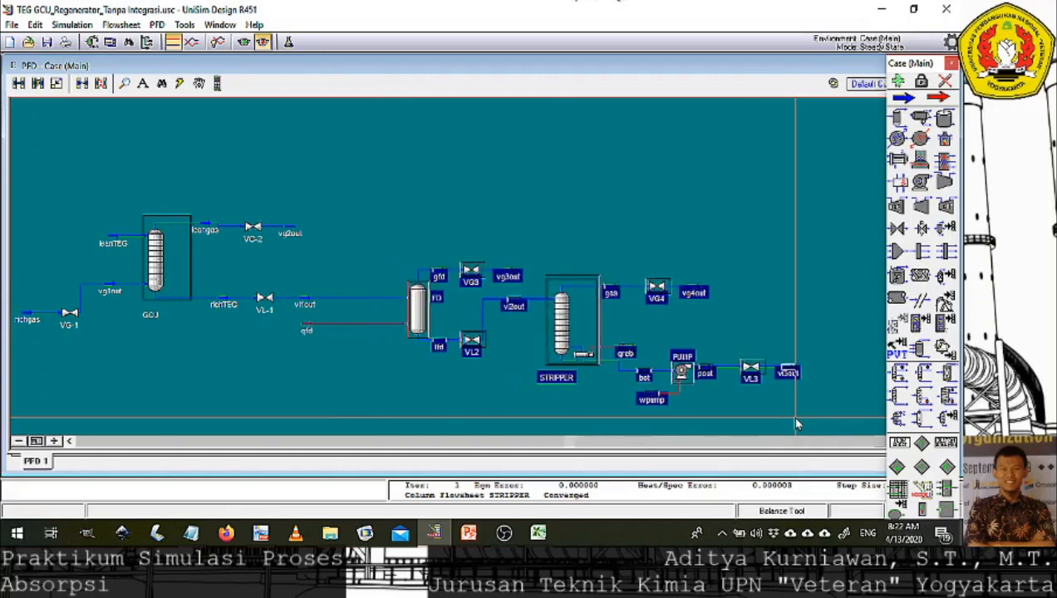
pyautogui.click(795, 424)
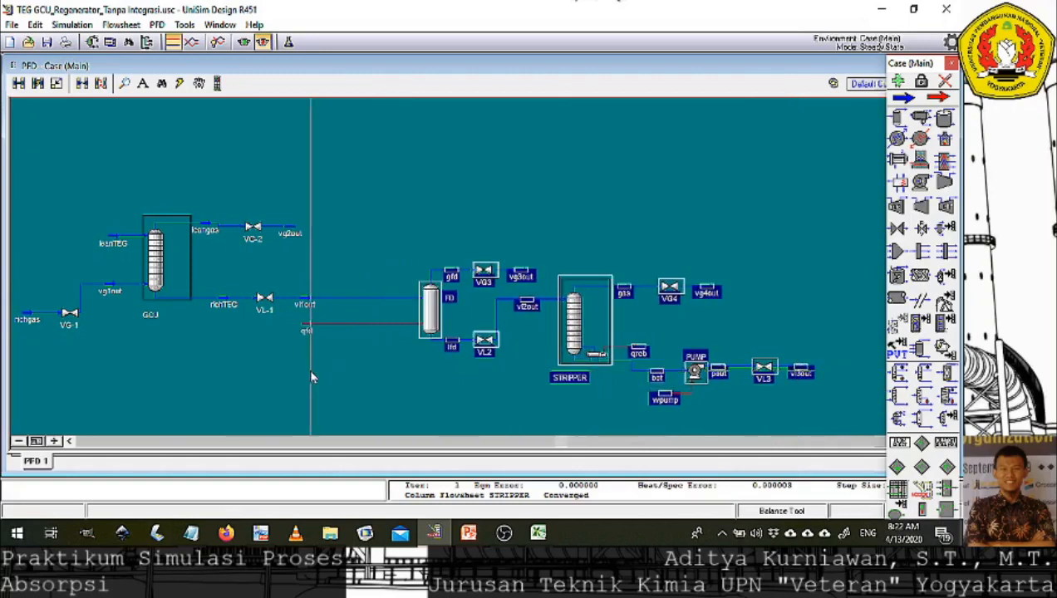
# Place the qfd energy stream beside the lower inlet side of the FD vessel.
pyautogui.moveTo(307, 328); pyautogui.dragTo(397, 336)
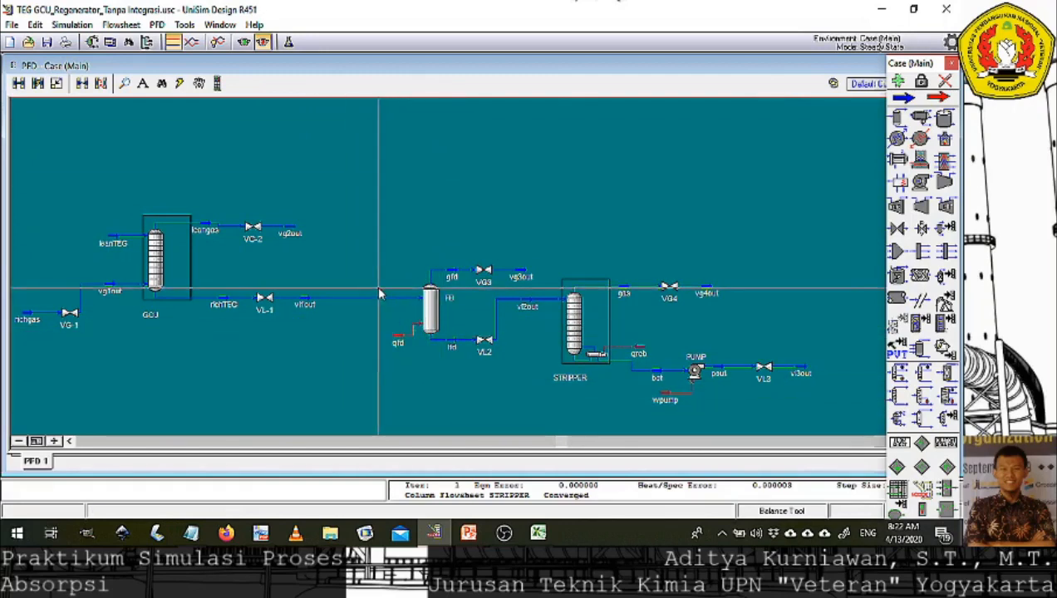
pyautogui.moveTo(366, 298)
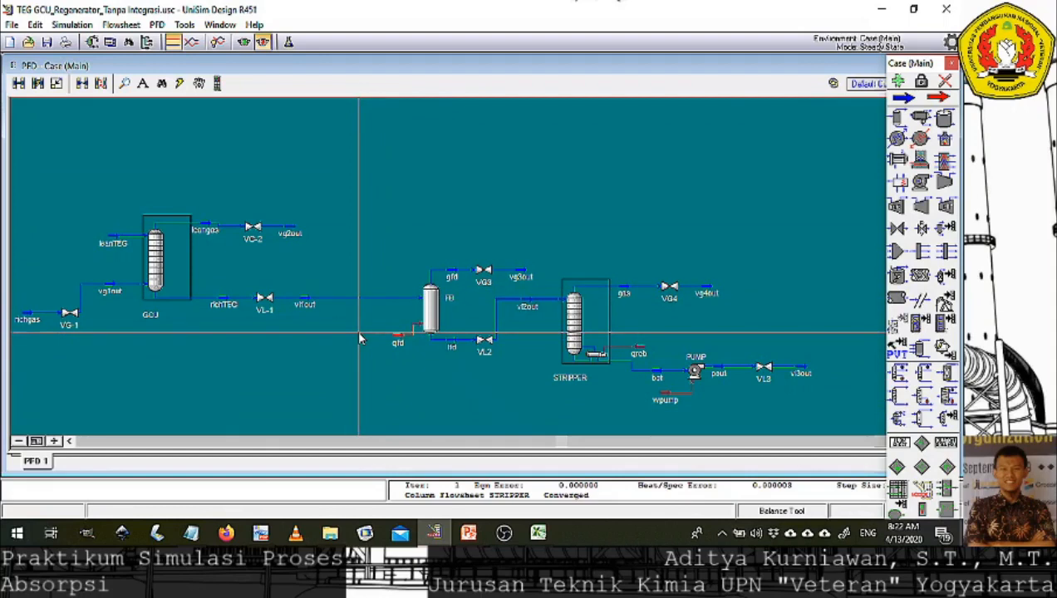
# Add a material stream in the gap just before the FD vessel and name it tofd.
pyautogui.click(899, 118)
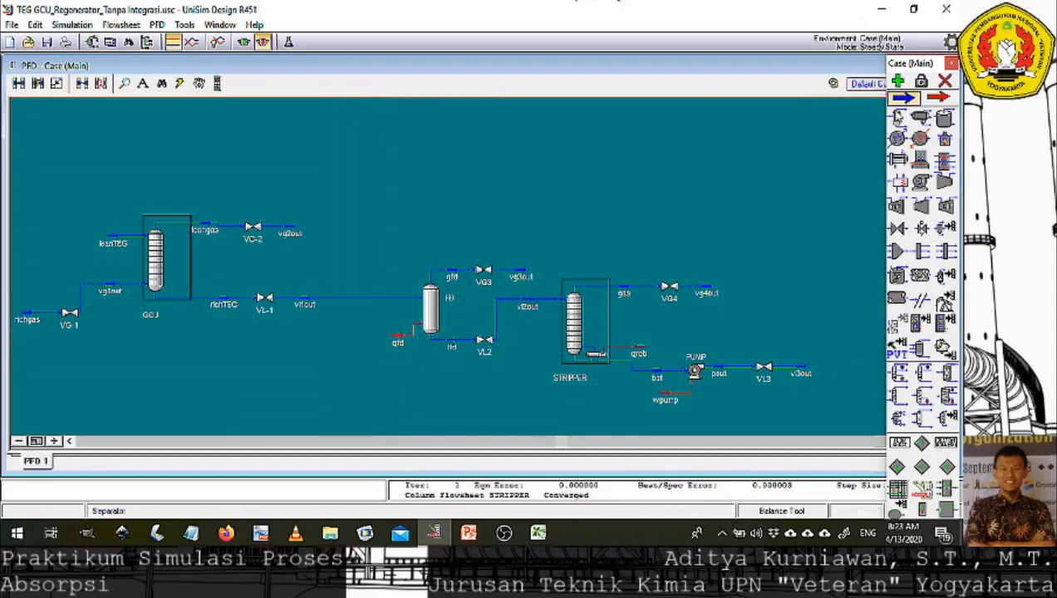
pyautogui.click(375, 287)
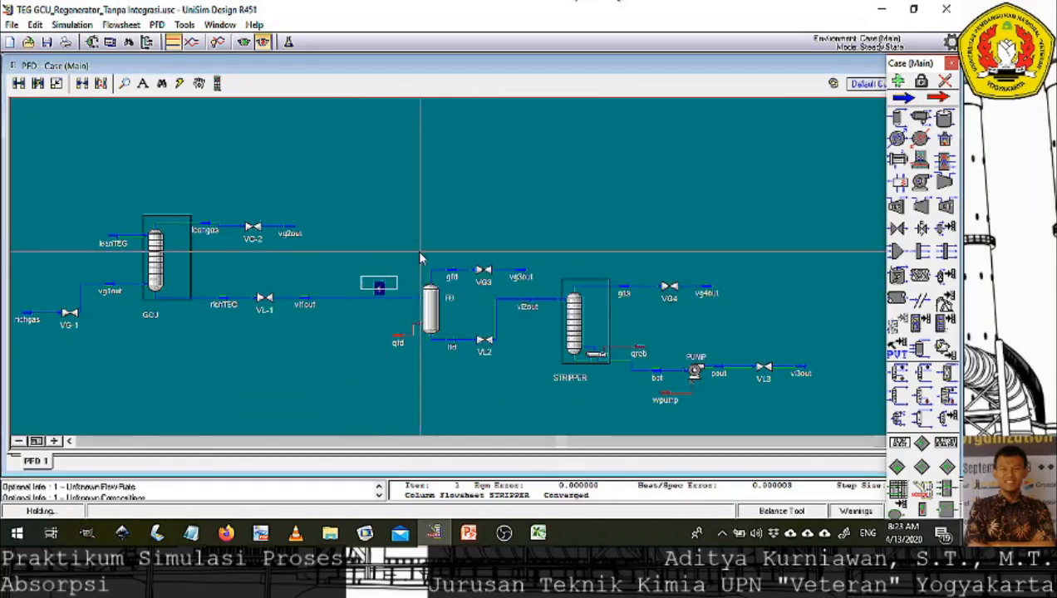
pyautogui.doubleClick(379, 286)
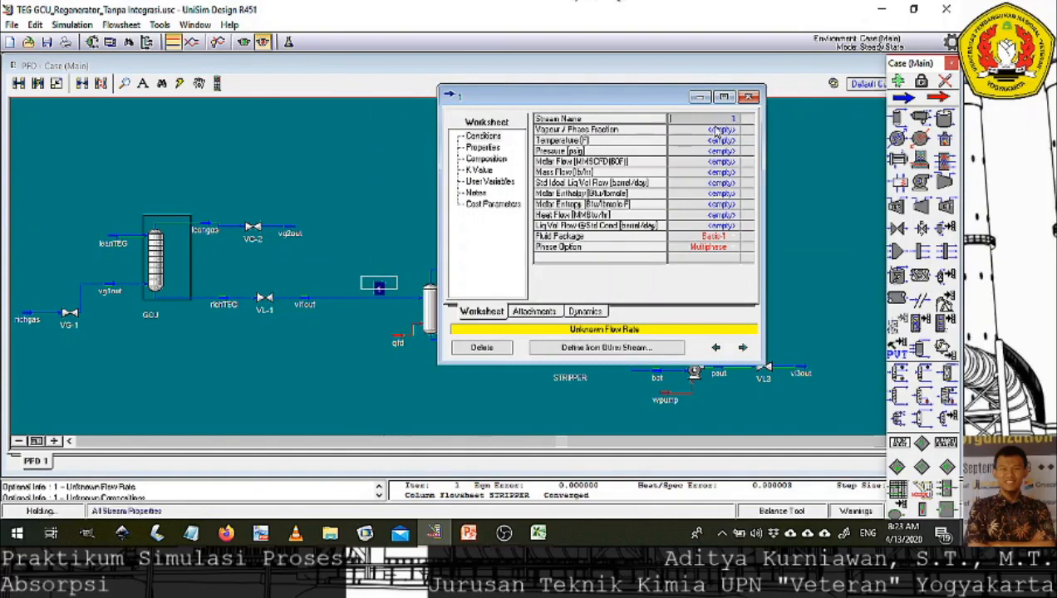
pyautogui.write('luid')
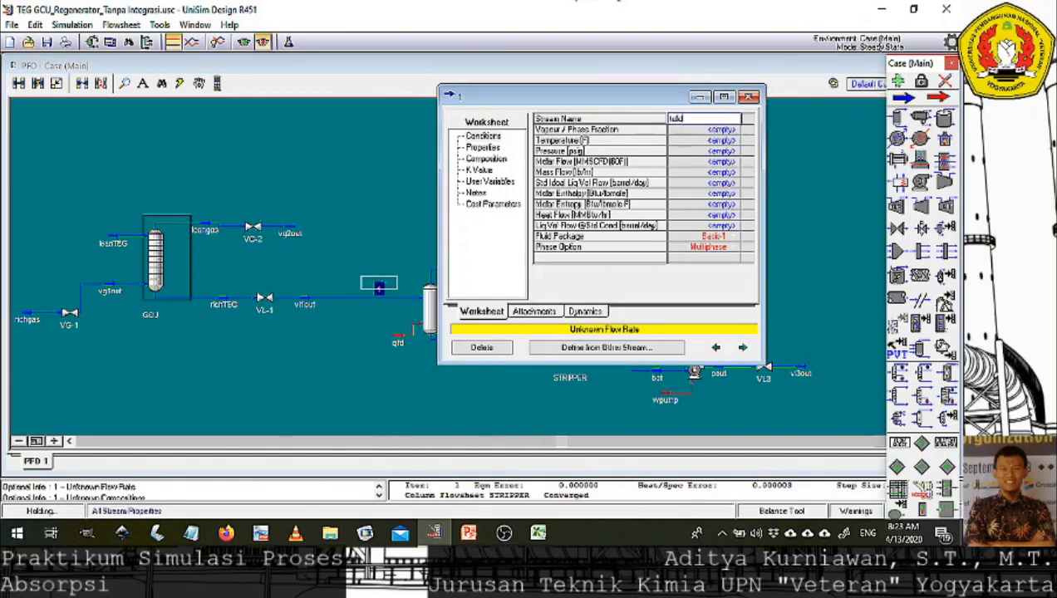
pyautogui.write('fd')
pyautogui.press('Return')
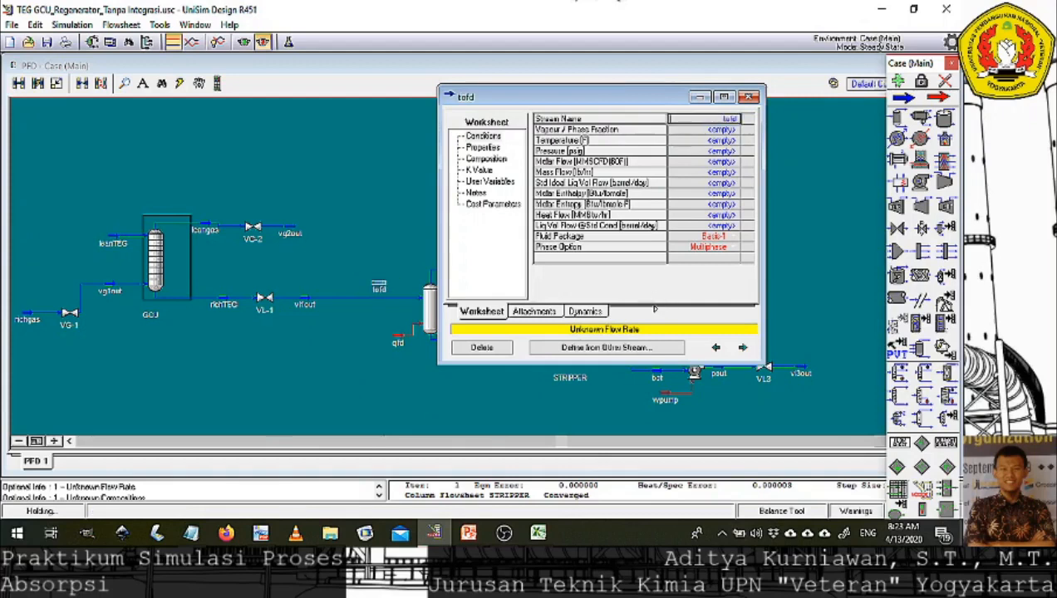
# Define the tofd stream from vl1out, copying its temperature, pressure, composition and molar flow.
pyautogui.click(600, 352)
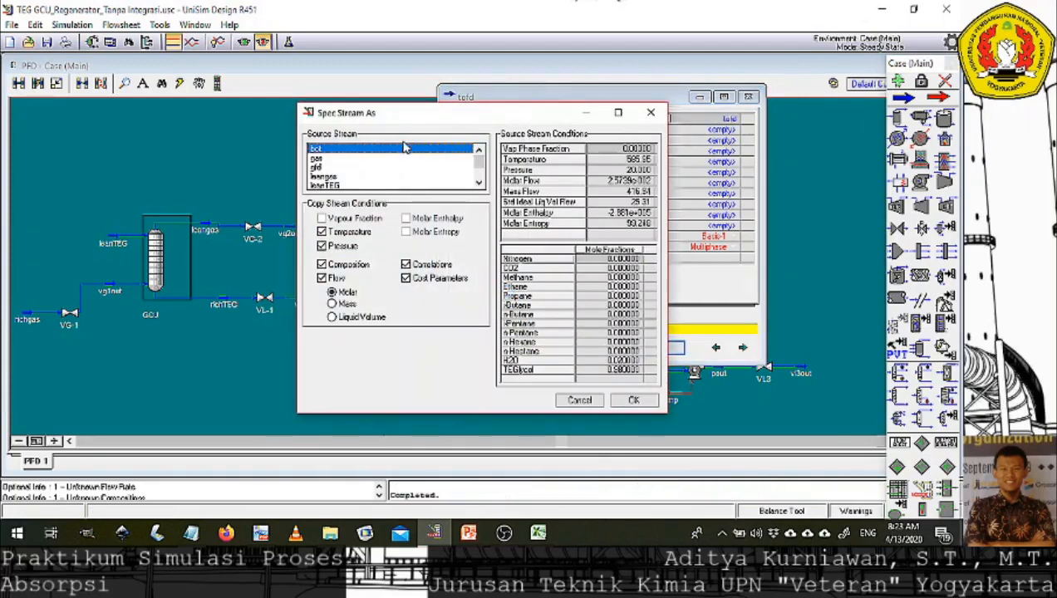
pyautogui.moveTo(411, 121); pyautogui.dragTo(509, 129)
pyautogui.scroll(-3, 544, 178)
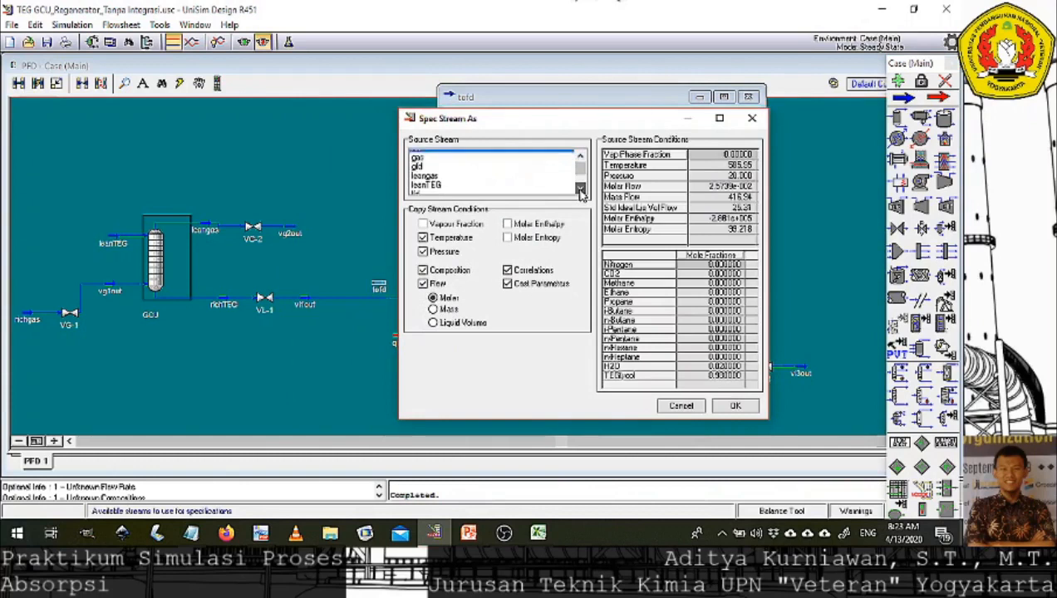
pyautogui.click(582, 189)
pyautogui.click(582, 189)
pyautogui.click(582, 190)
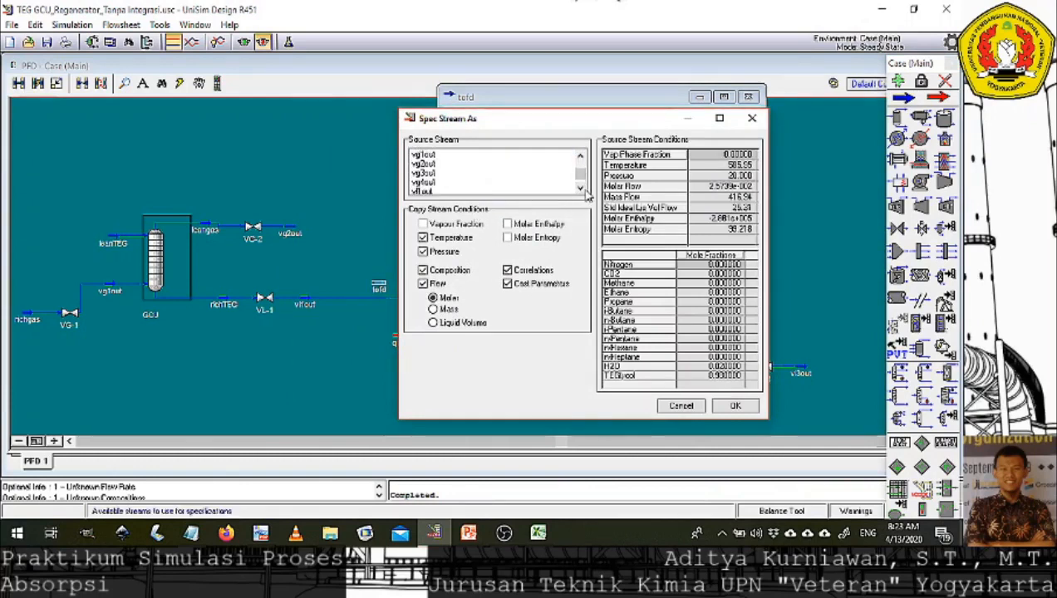
pyautogui.click(581, 190)
pyautogui.click(582, 190)
pyautogui.click(581, 190)
pyautogui.click(449, 165)
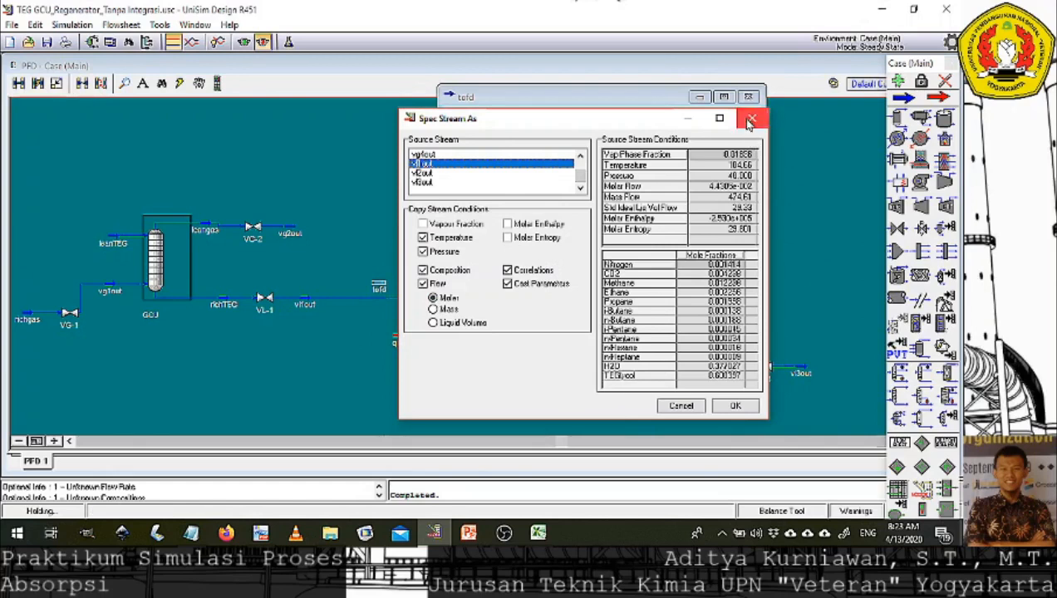
pyautogui.click(735, 406)
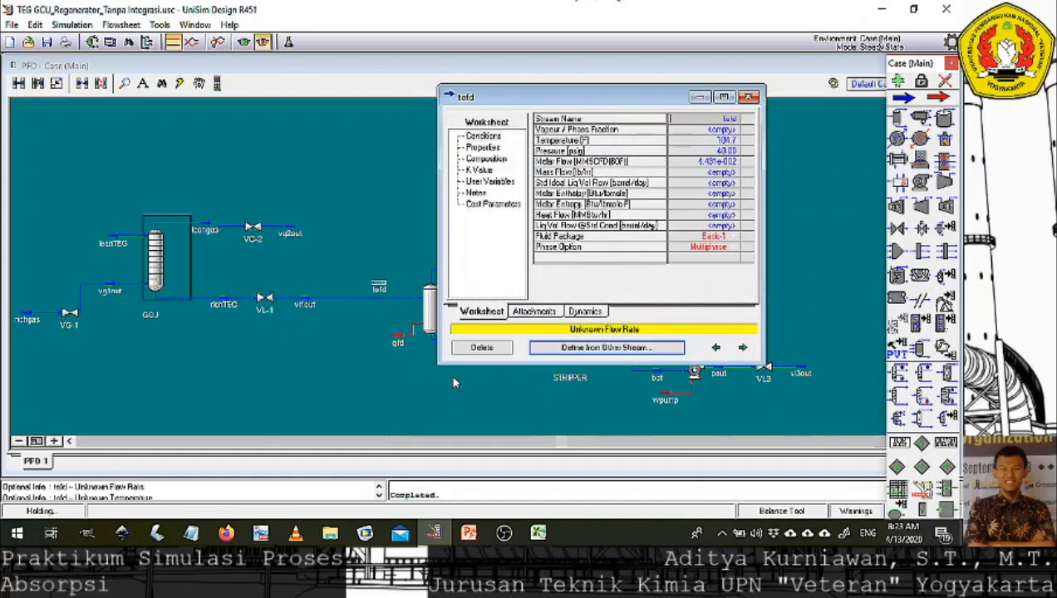
pyautogui.click(751, 97)
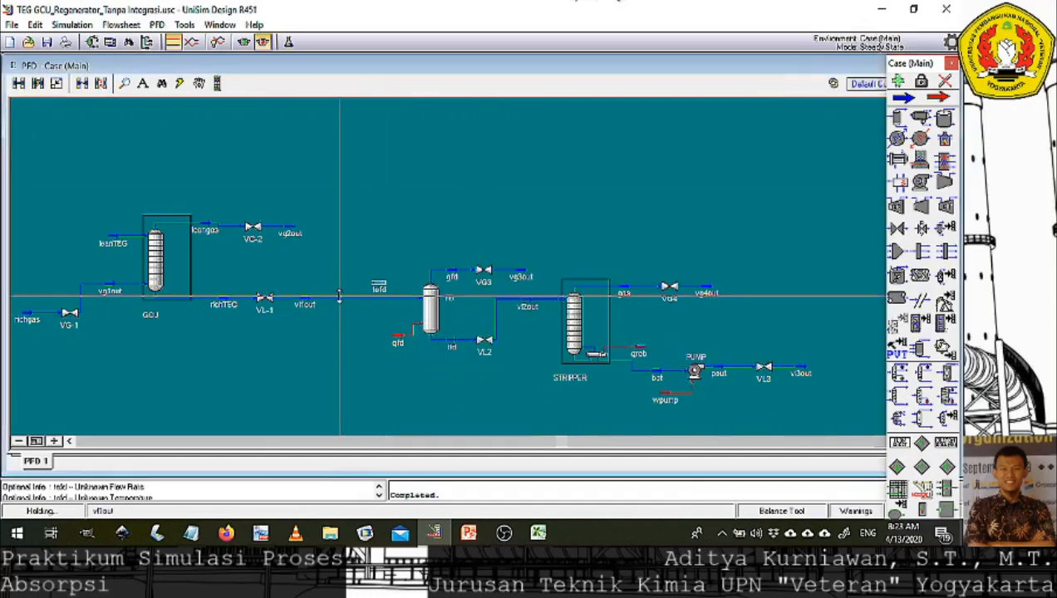
# Break the connection between vl1out and FD, and attach tofd as the FD inlet stream instead.
pyautogui.rightClick(277, 297)
pyautogui.click(336, 345)
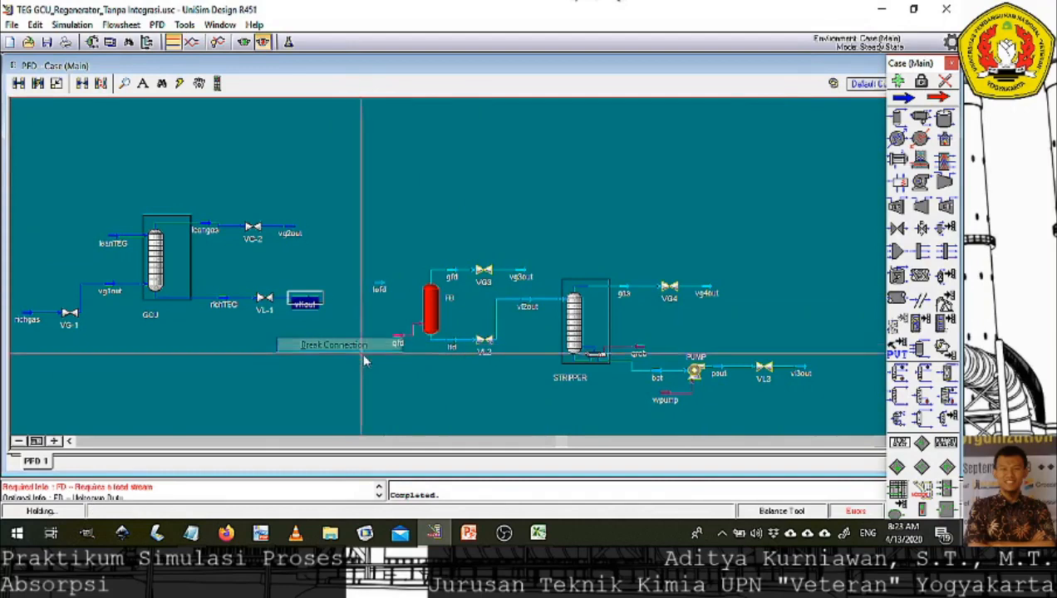
pyautogui.doubleClick(432, 313)
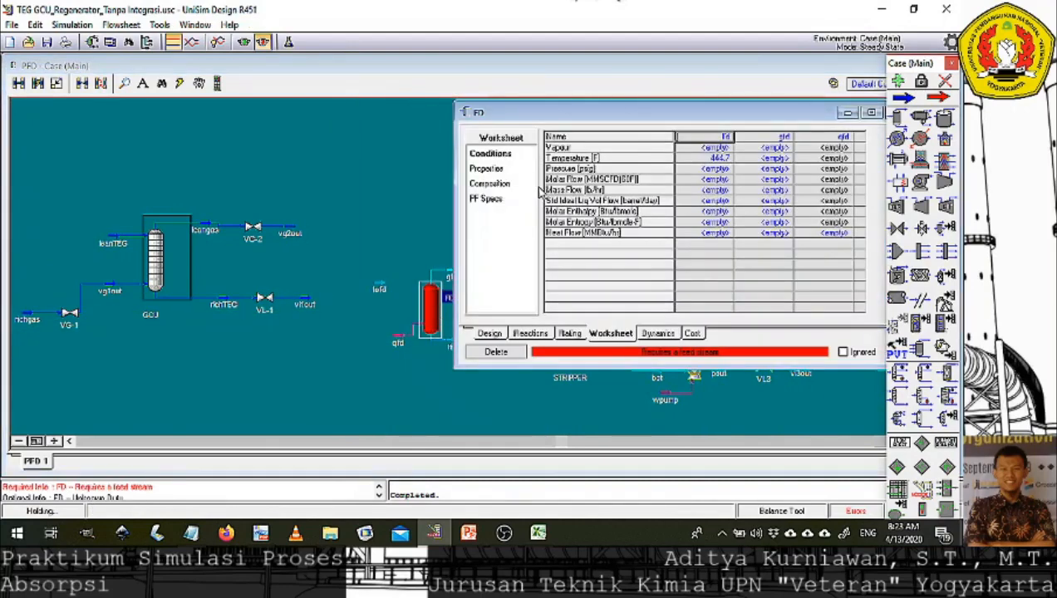
pyautogui.click(495, 333)
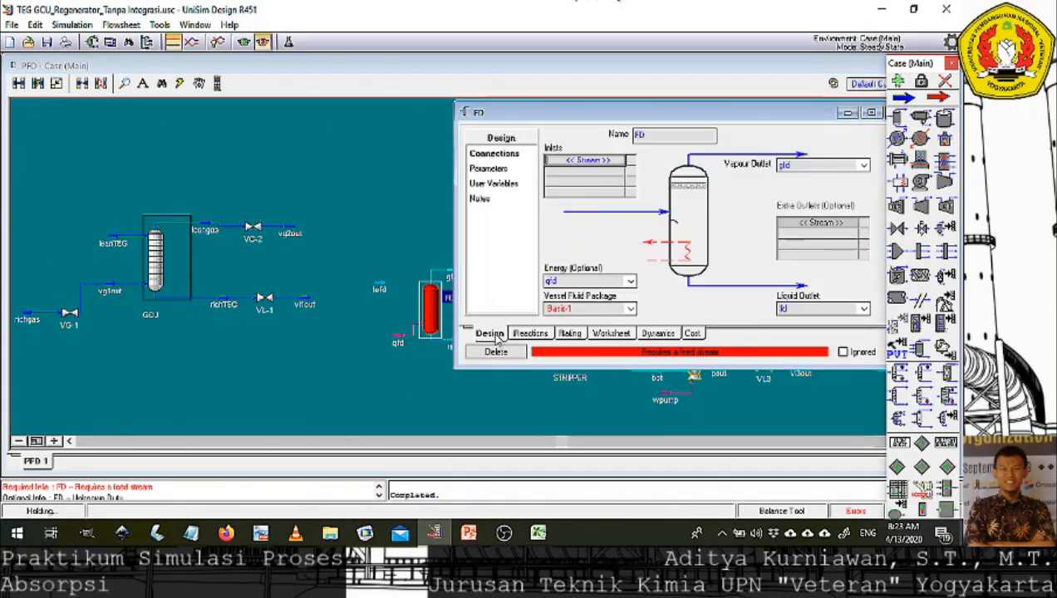
pyautogui.click(619, 159)
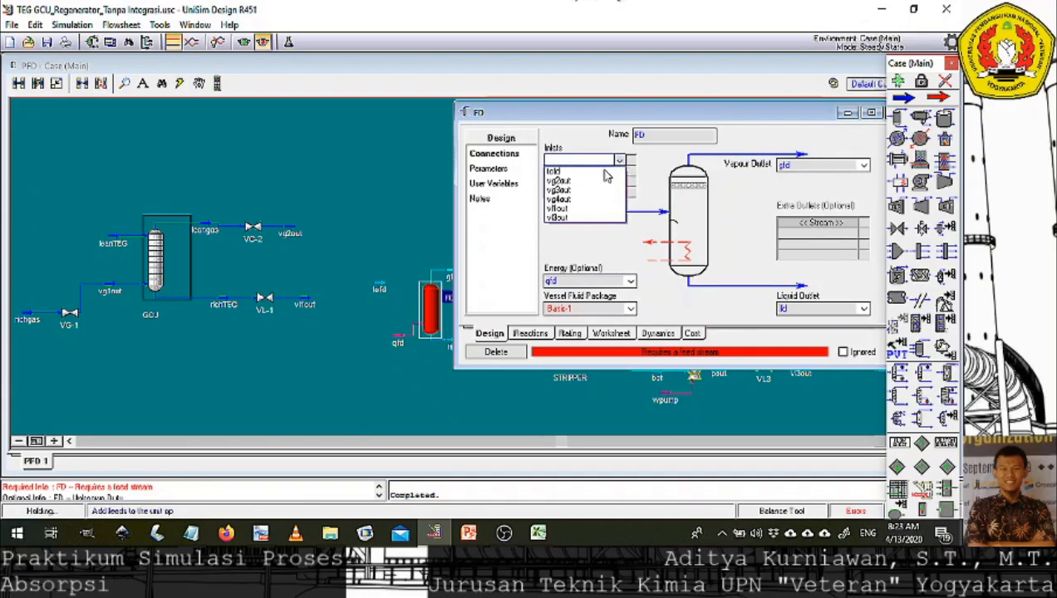
pyautogui.click(606, 171)
pyautogui.moveTo(797, 114); pyautogui.dragTo(719, 122)
pyautogui.click(819, 124)
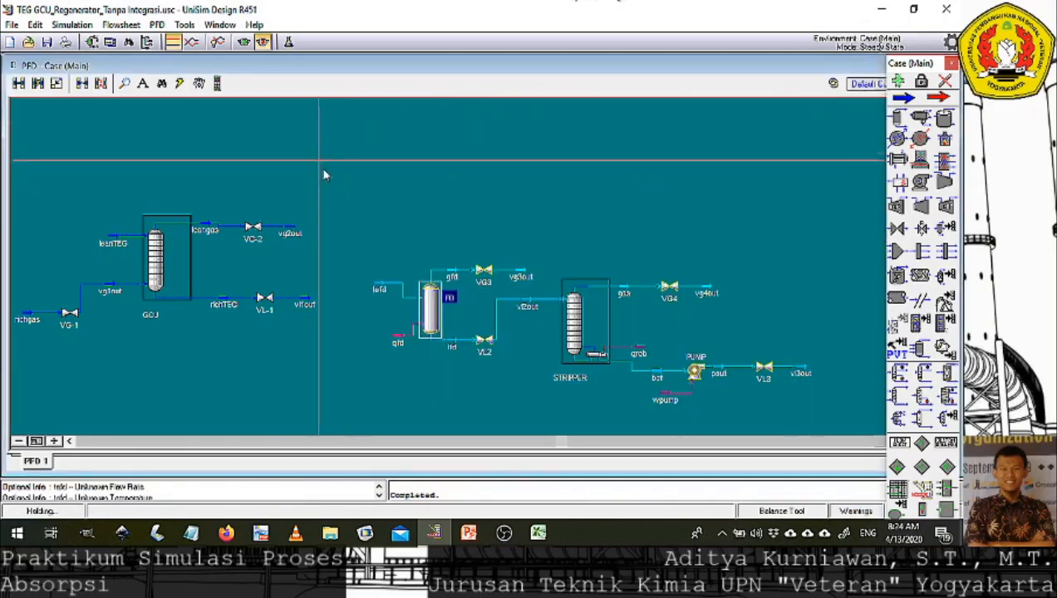
# Reactivate the solver and move the tofd stream down in line with the FD inlet.
pyautogui.click(243, 42)
pyautogui.click(493, 197)
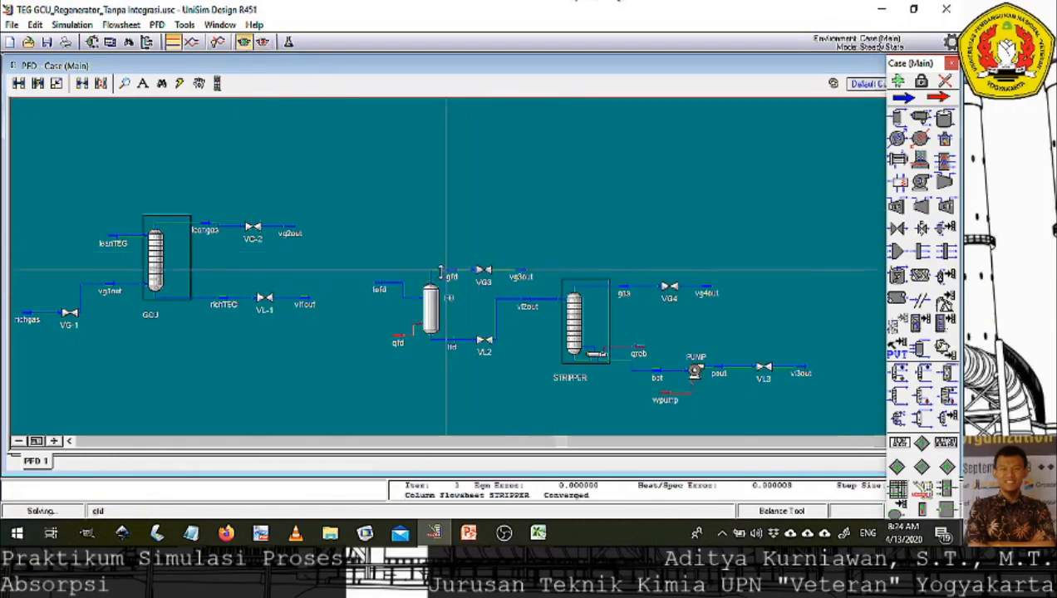
pyautogui.click(380, 287)
pyautogui.moveTo(380, 286); pyautogui.dragTo(381, 299)
pyautogui.click(407, 266)
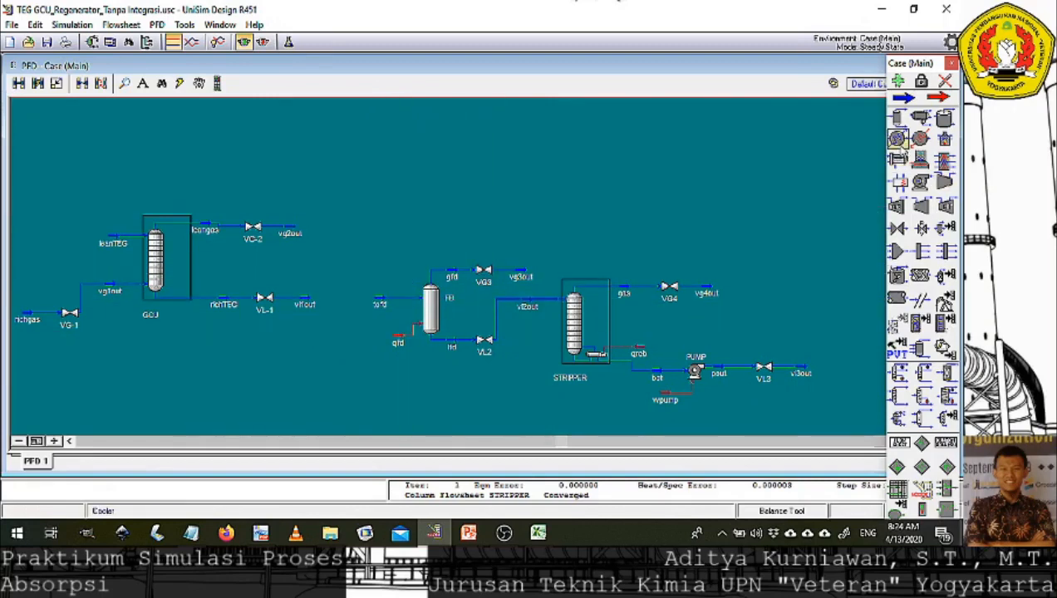
# Place a heat exchanger between the vl1out and tofd streams and assign recTEG as its tube-side inlet.
pyautogui.click(899, 161)
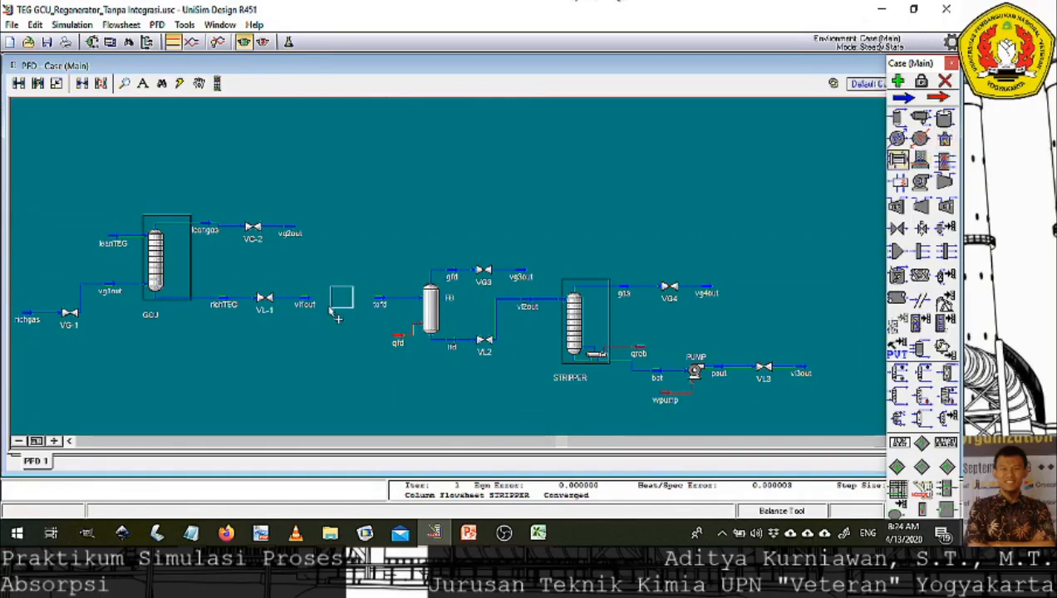
pyautogui.click(332, 304)
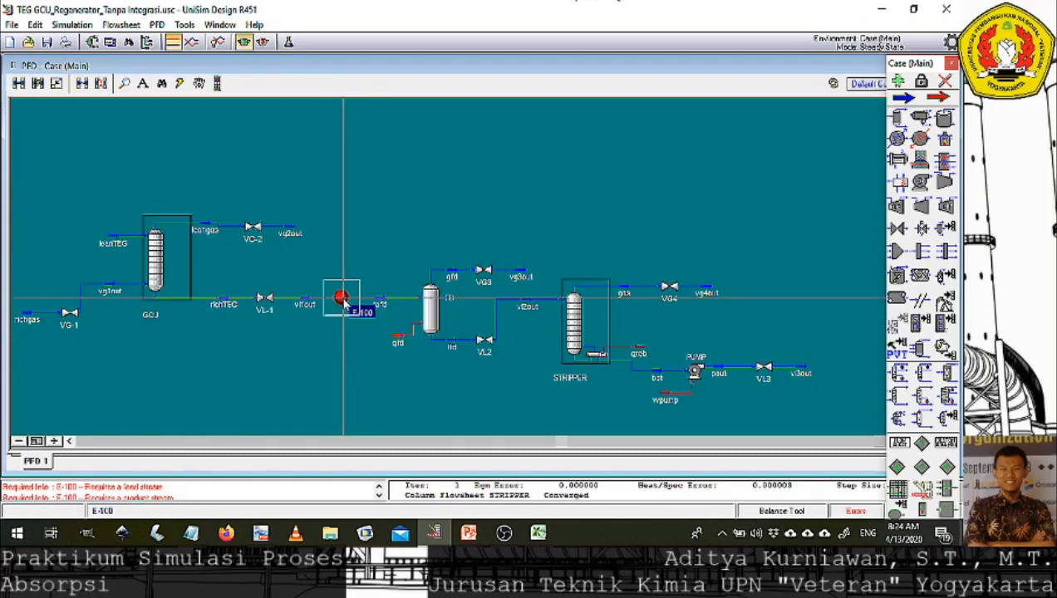
pyautogui.doubleClick(343, 300)
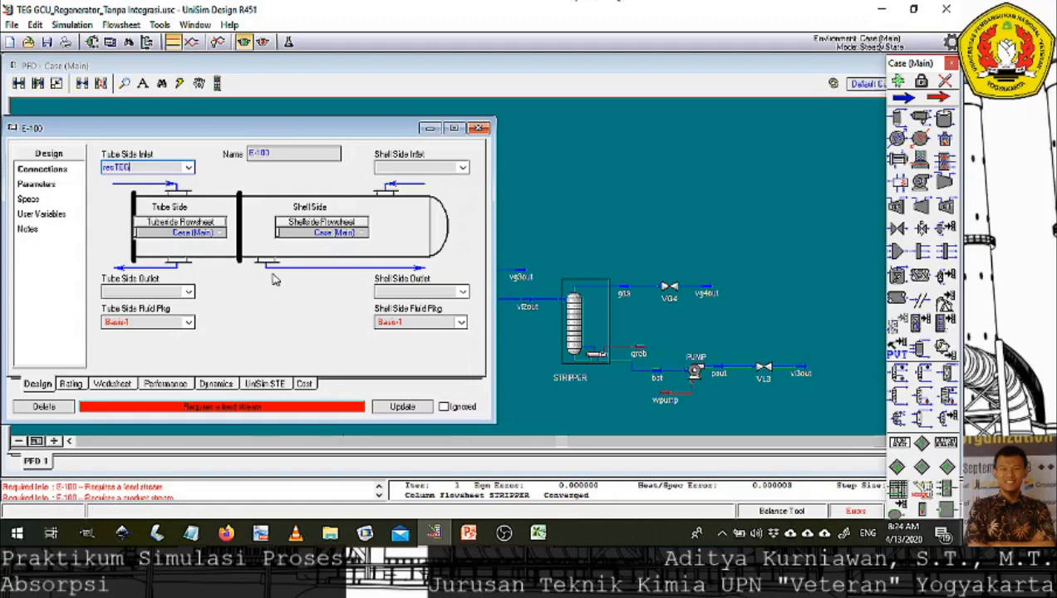
# Connect the exchanger's tube-side outlet to togcu, its shell-side inlet to vl1out and its shell-side outlet to tofd.
pyautogui.click(148, 291)
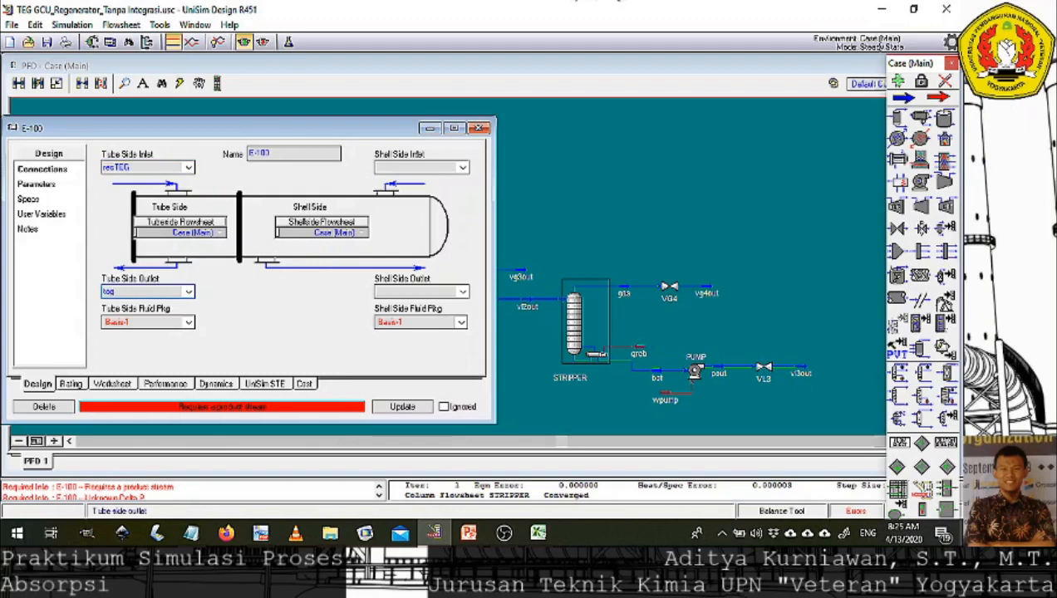
pyautogui.click(409, 170)
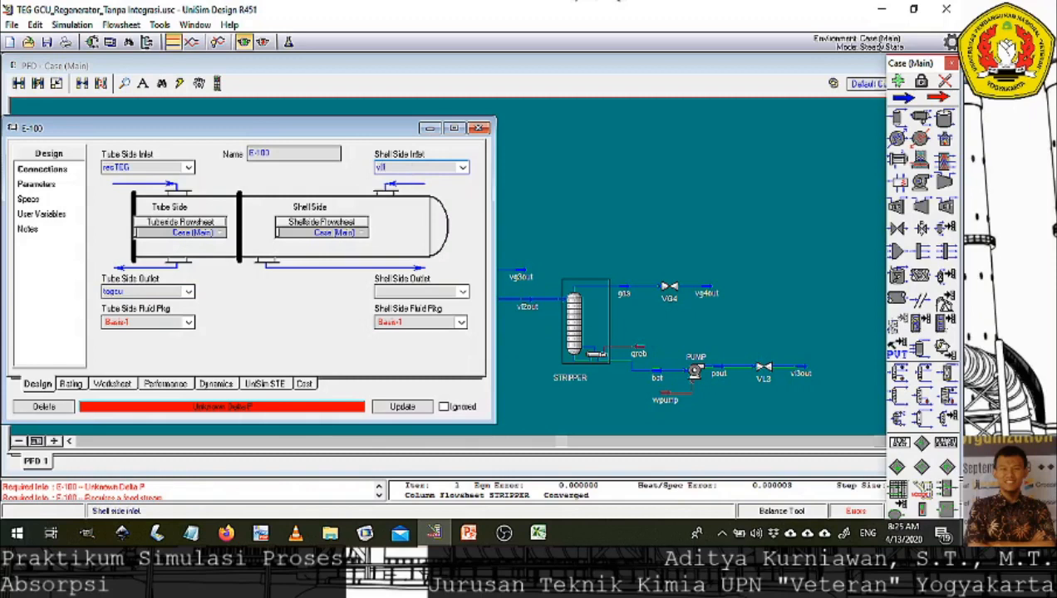
pyautogui.write('vl1out')
pyautogui.click(405, 293)
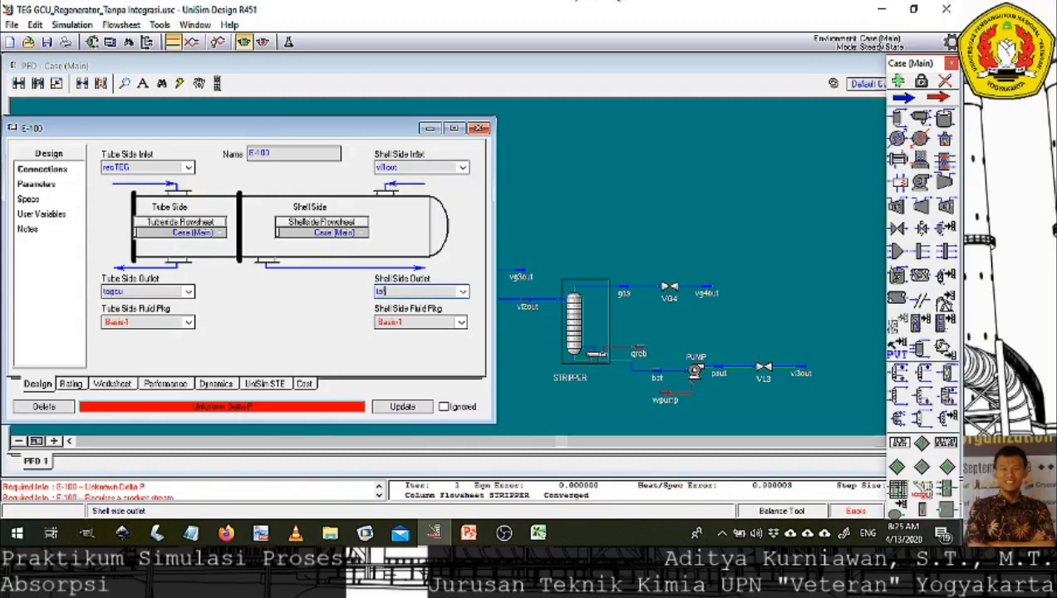
pyautogui.write('tsld')
pyautogui.press('Return')
# Set the exchanger's tube-side pressure drop to 0 psi and close its properties.
pyautogui.click(40, 185)
pyautogui.moveTo(314, 227)
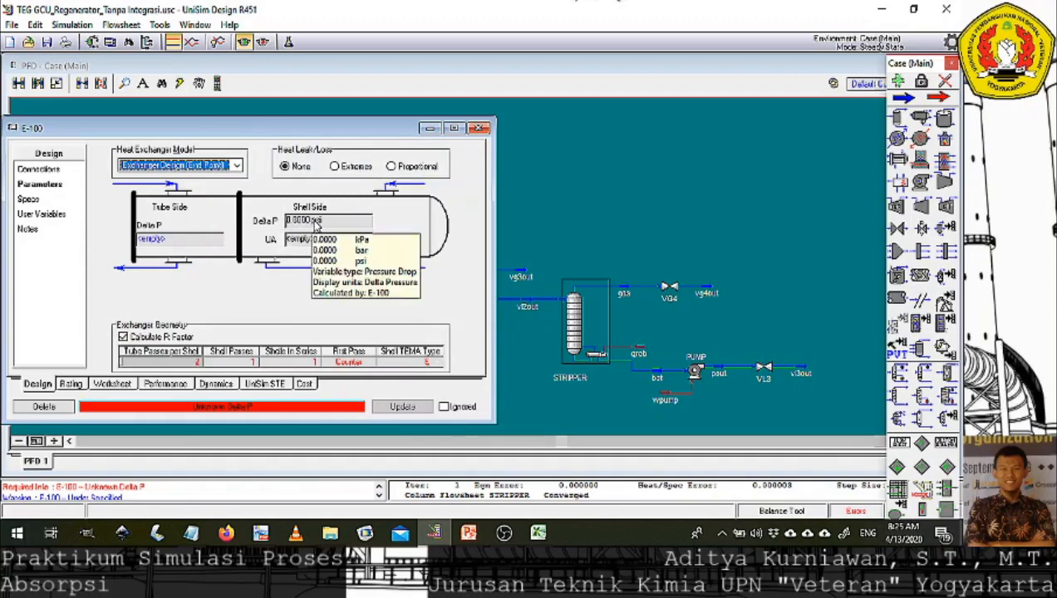
pyautogui.click(169, 242)
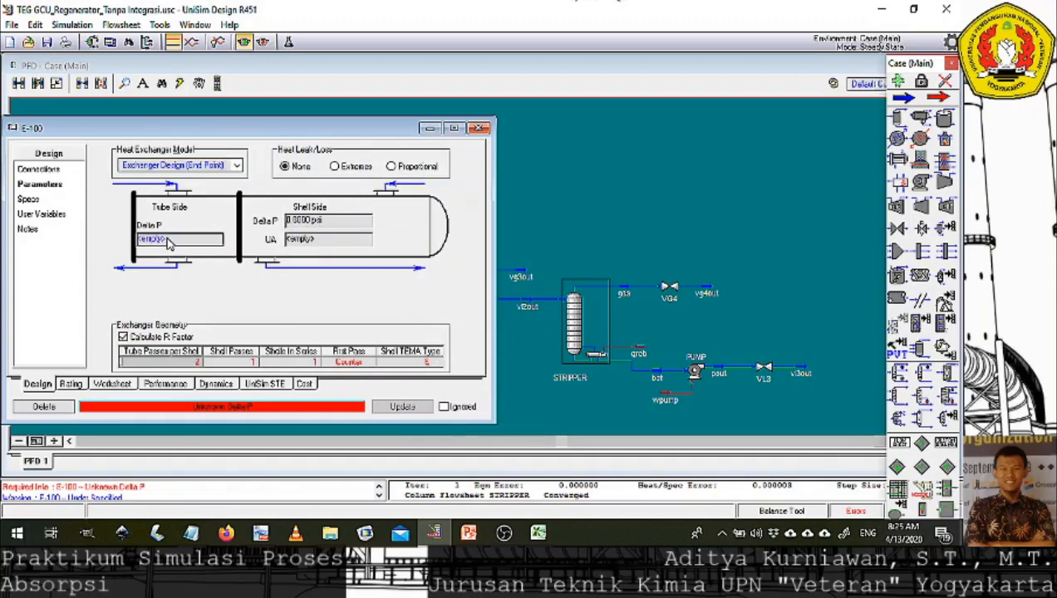
pyautogui.write('0')
pyautogui.press('Return')
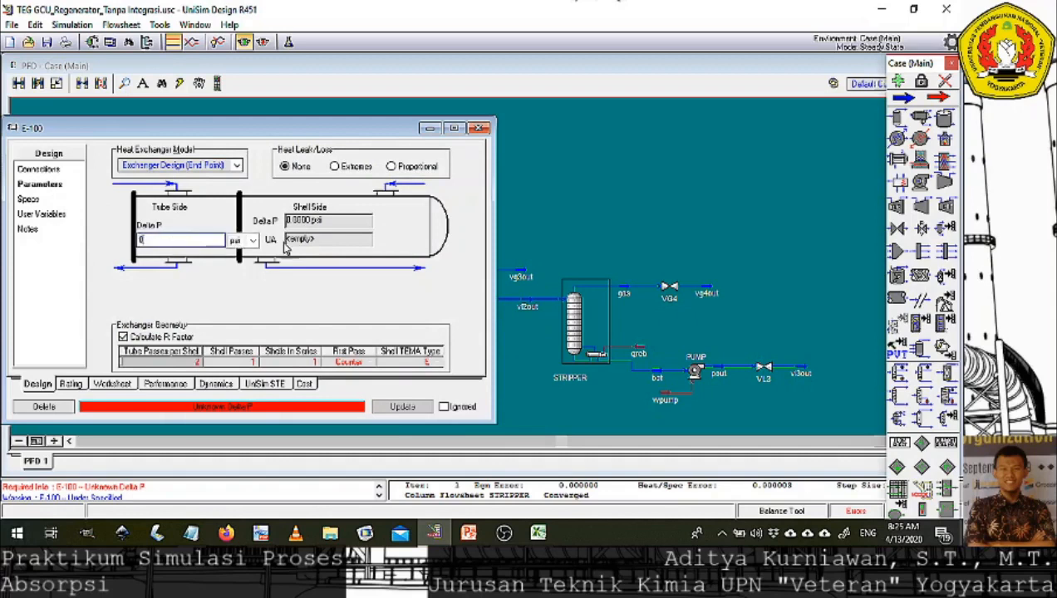
pyautogui.moveTo(348, 223)
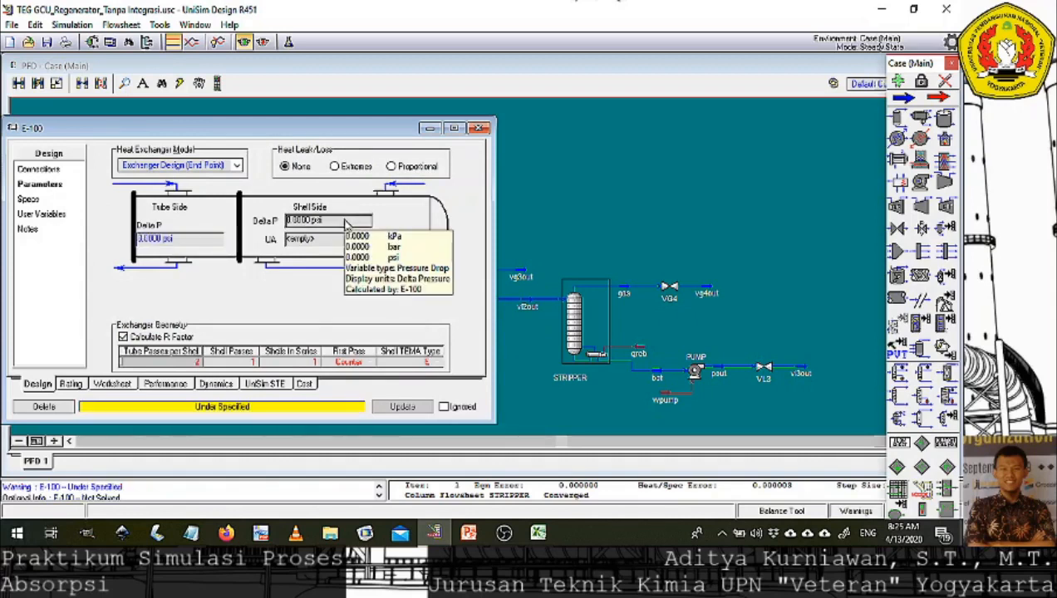
pyautogui.moveTo(303, 130); pyautogui.dragTo(559, 140)
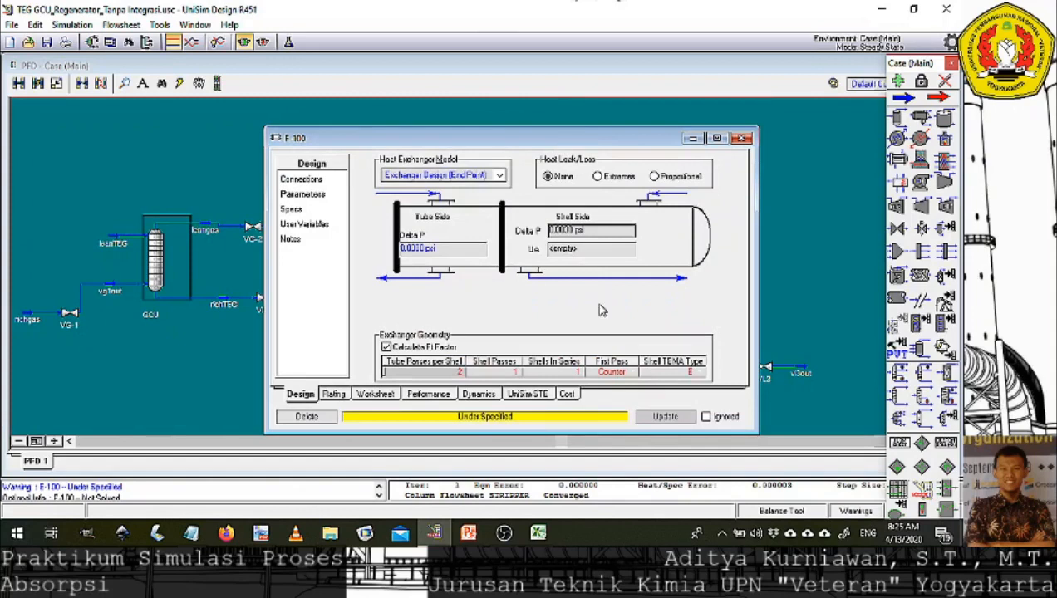
pyautogui.click(742, 138)
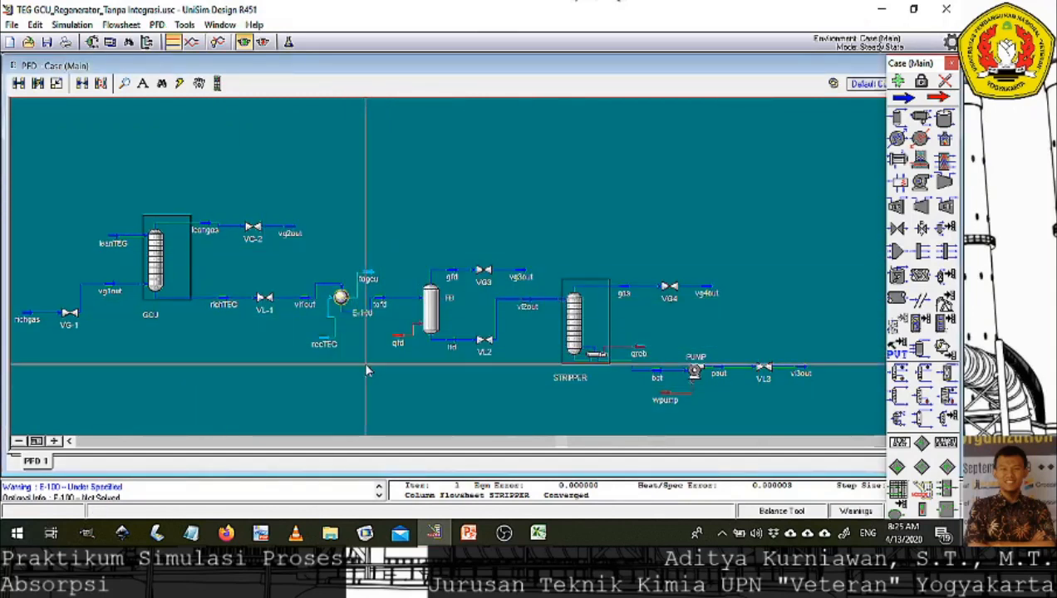
# Mirror the E-100 exchanger about Y and move the recTEG stream above it.
pyautogui.rightClick(342, 298)
pyautogui.moveTo(369, 447)
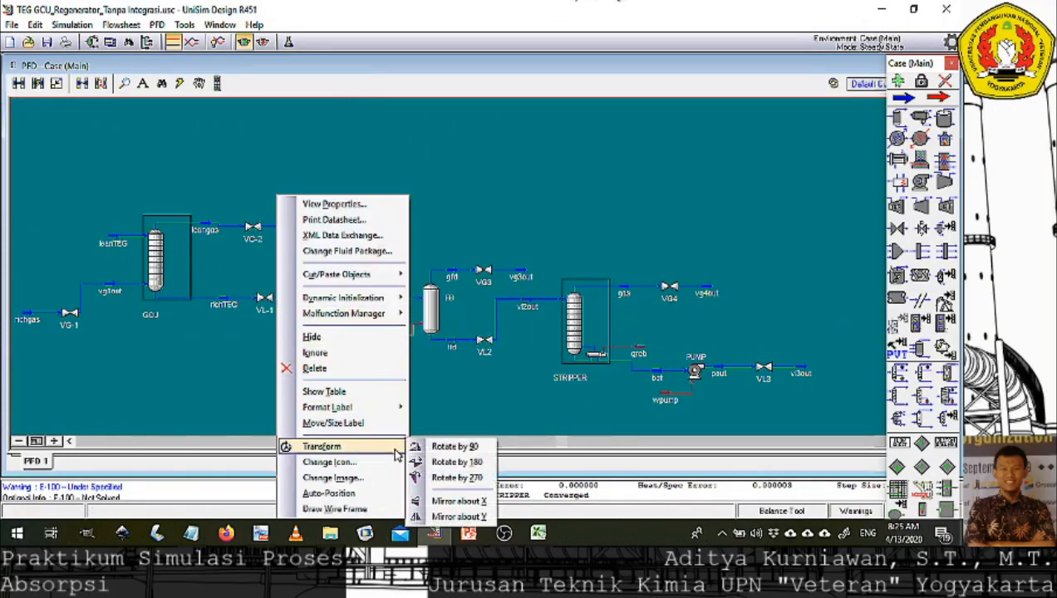
pyautogui.click(454, 516)
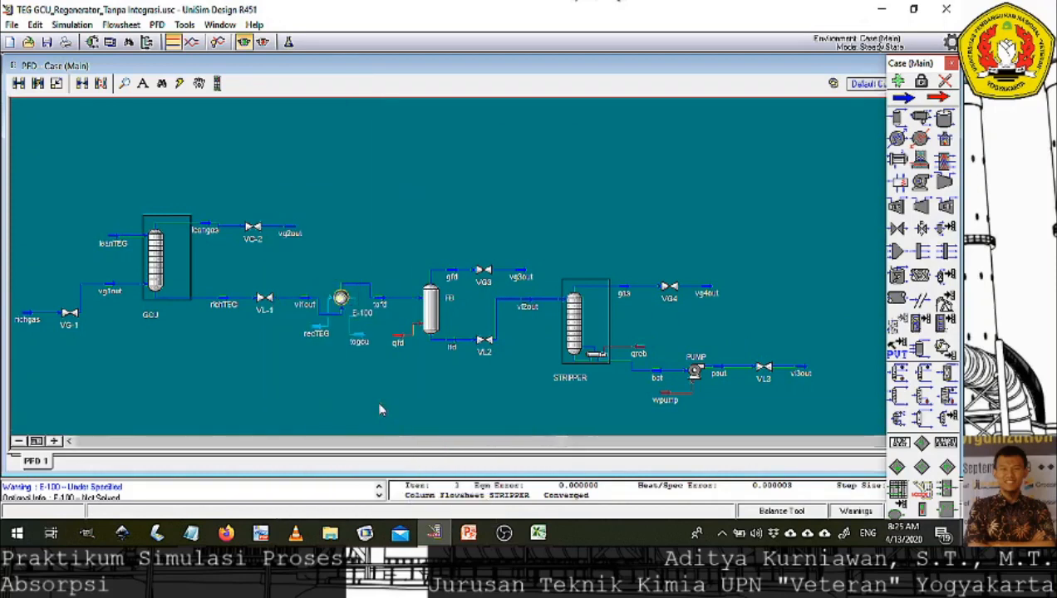
pyautogui.moveTo(318, 335); pyautogui.dragTo(346, 242)
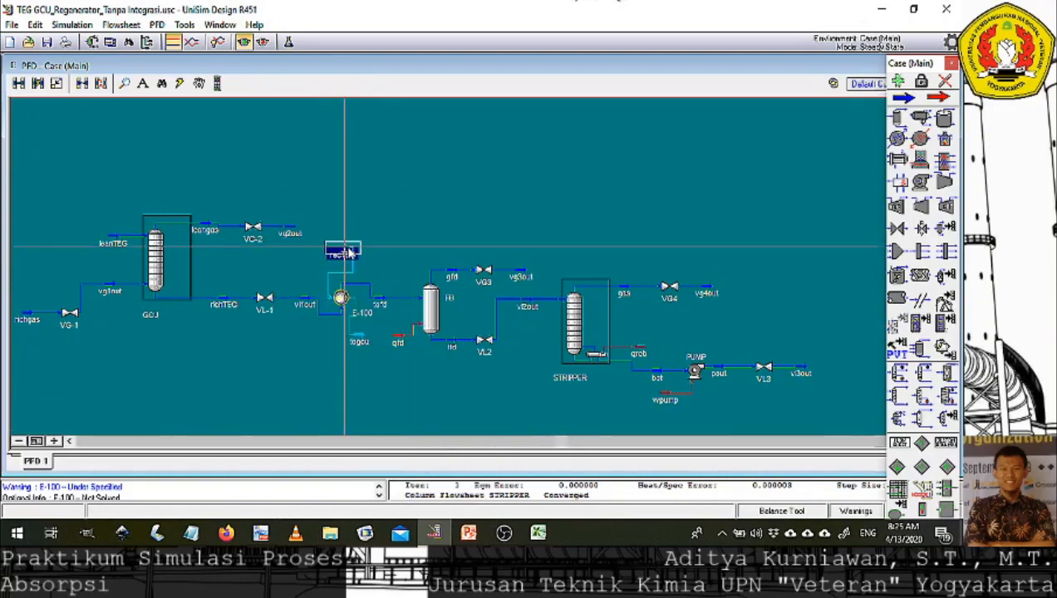
# Rotate the E-100 exchanger by 90 on the flowsheet.
pyautogui.rightClick(342, 299)
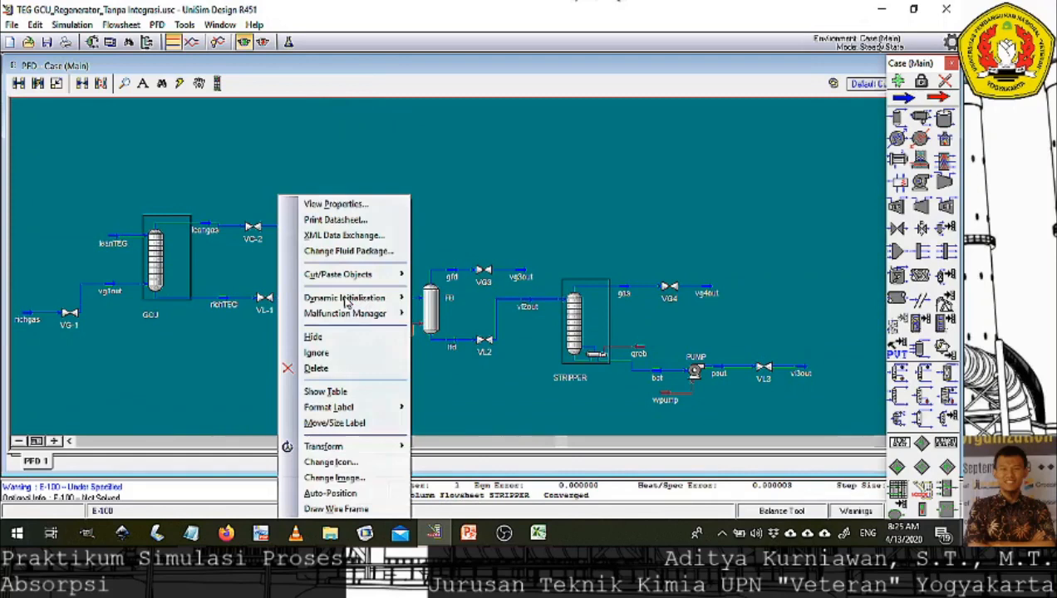
pyautogui.moveTo(390, 446)
pyautogui.click(441, 446)
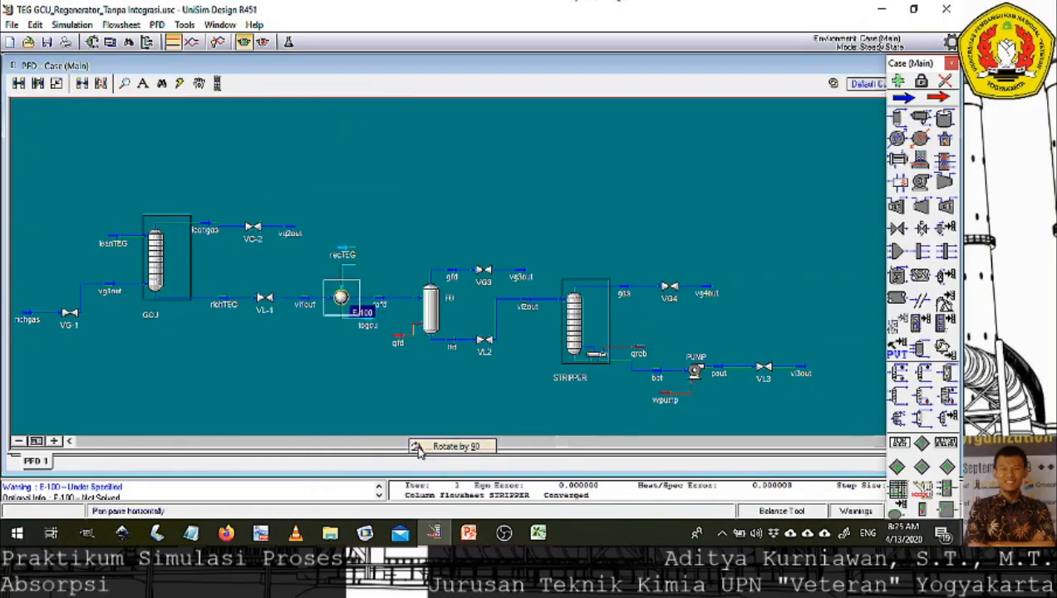
# Move the togcu stream directly below the E-100 exchanger and mirror it about Y.
pyautogui.moveTo(366, 326); pyautogui.dragTo(343, 362)
pyautogui.rightClick(342, 363)
pyautogui.moveTo(374, 259)
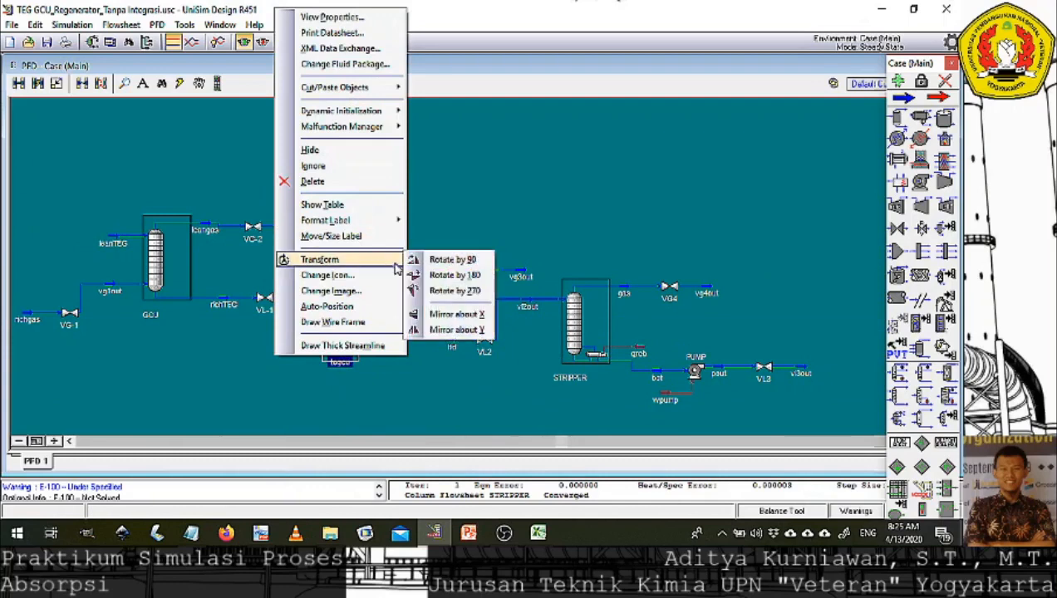
pyautogui.click(444, 314)
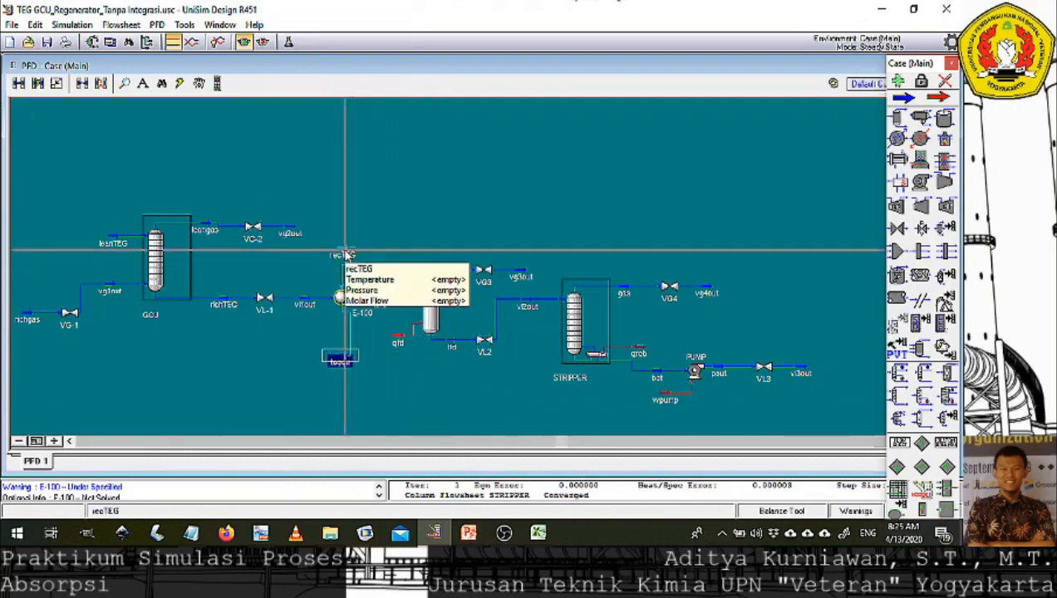
# Mirror the recTEG stream about Y, move it above the FD separator, and move togcu below VL-1.
pyautogui.rightClick(348, 254)
pyautogui.moveTo(333, 423)
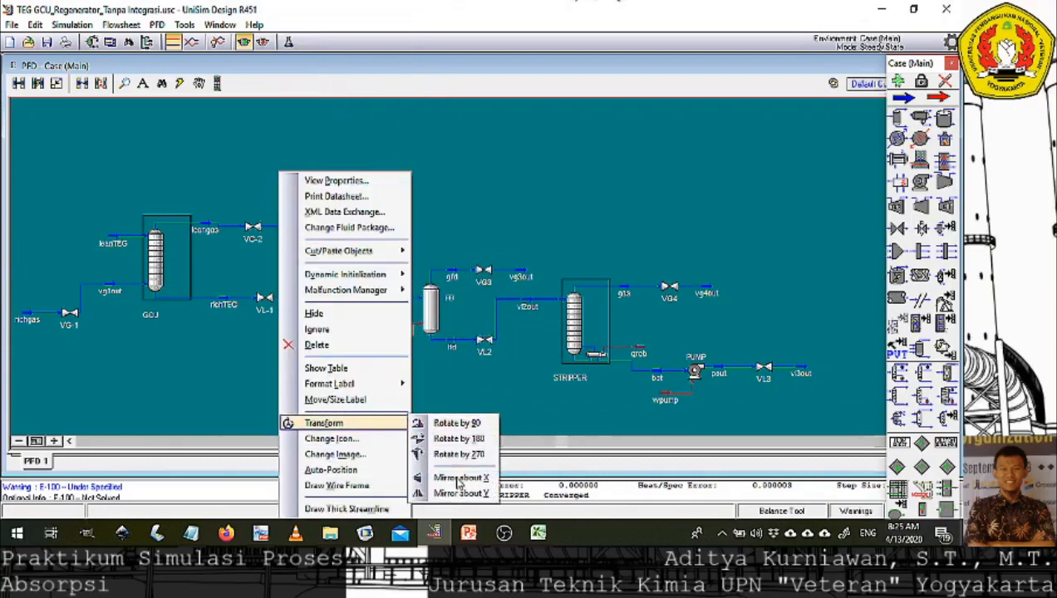
pyautogui.click(454, 492)
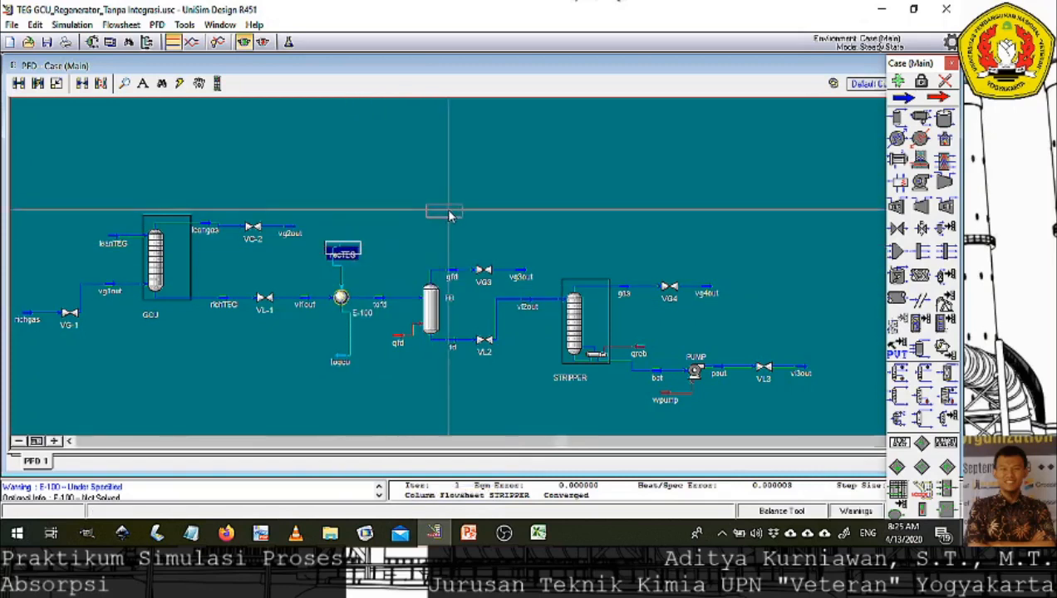
pyautogui.moveTo(453, 223); pyautogui.dragTo(452, 222)
pyautogui.moveTo(337, 365); pyautogui.dragTo(259, 372)
pyautogui.click(380, 383)
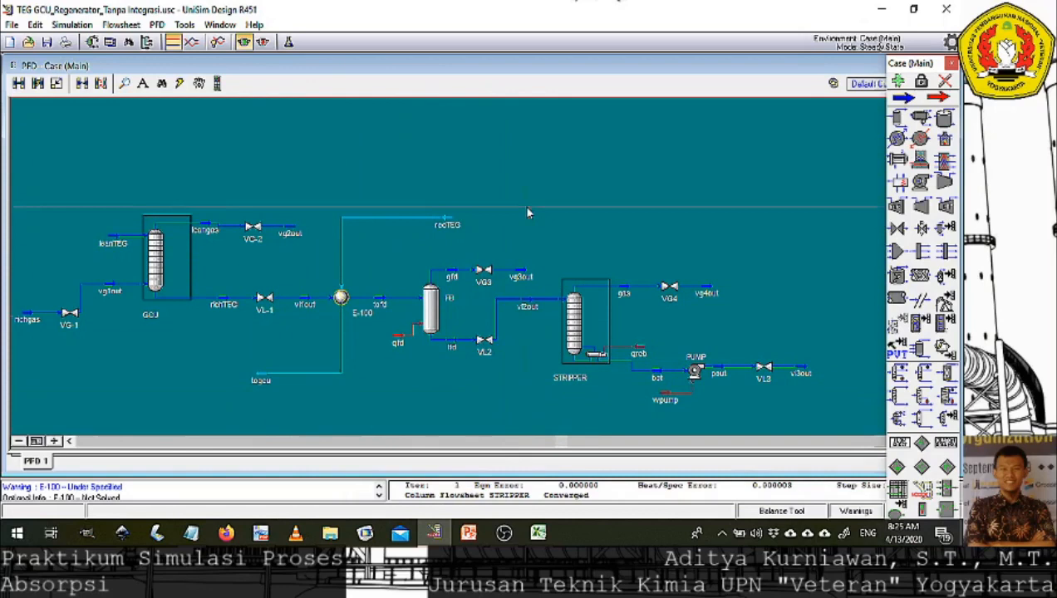
# Put the solver on hold and define recTEG from stream vl3out, copying temperature, pressure, composition and molar flow.
pyautogui.click(262, 42)
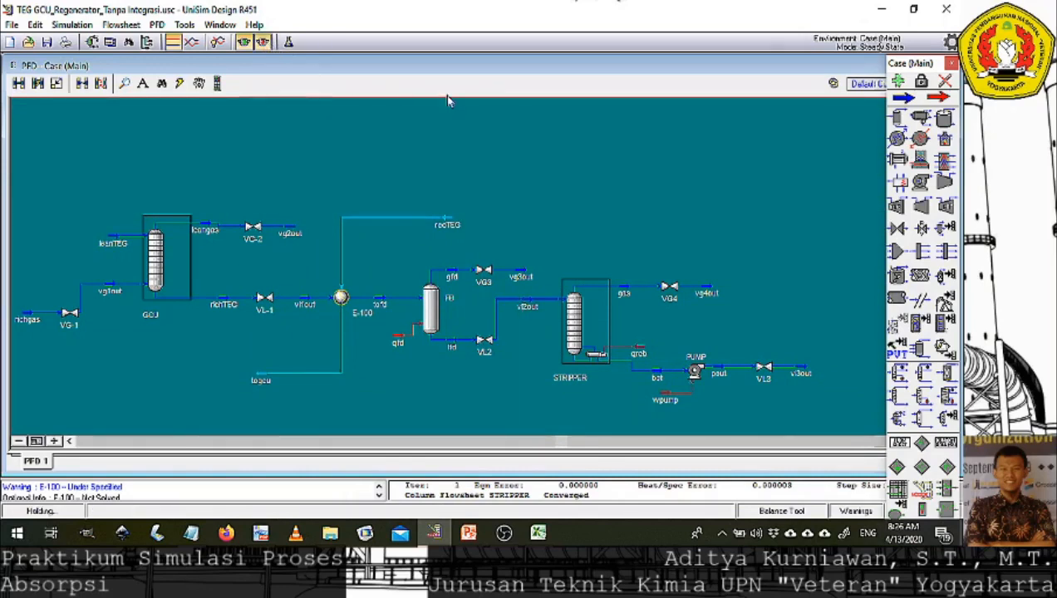
pyautogui.rightClick(447, 221)
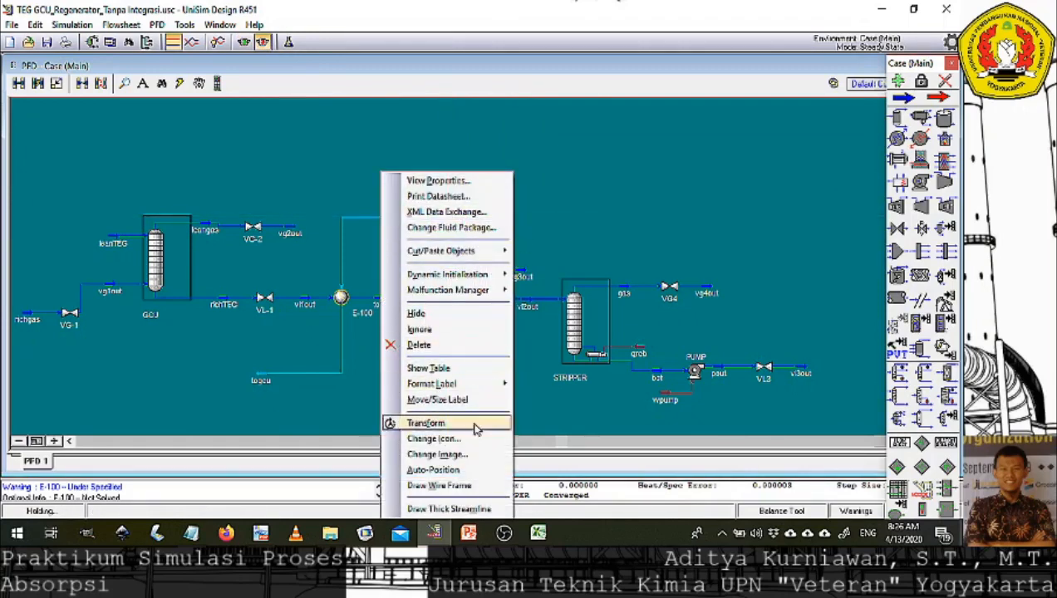
pyautogui.click(438, 180)
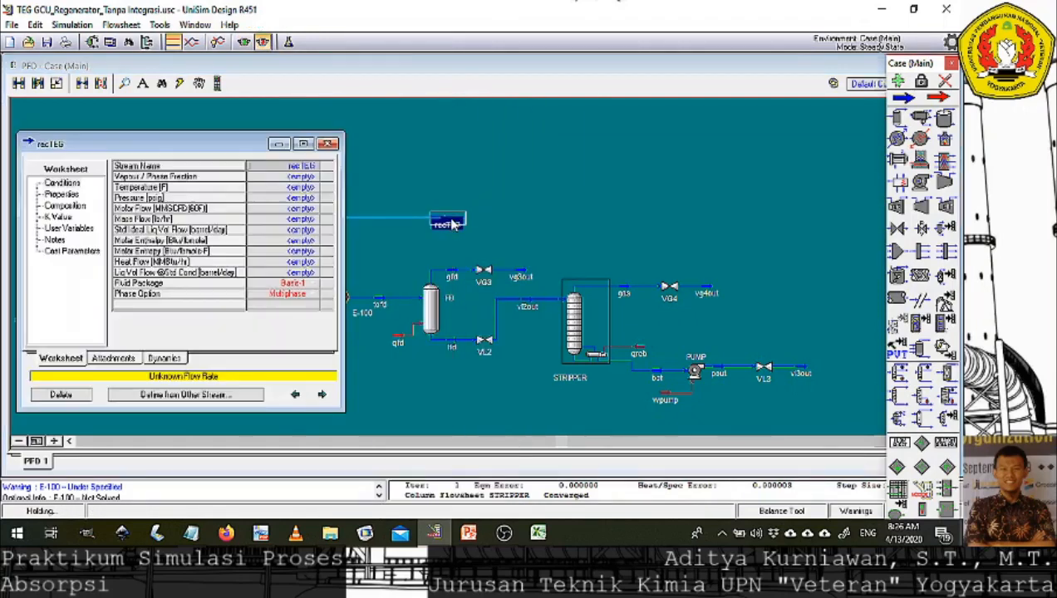
pyautogui.click(240, 395)
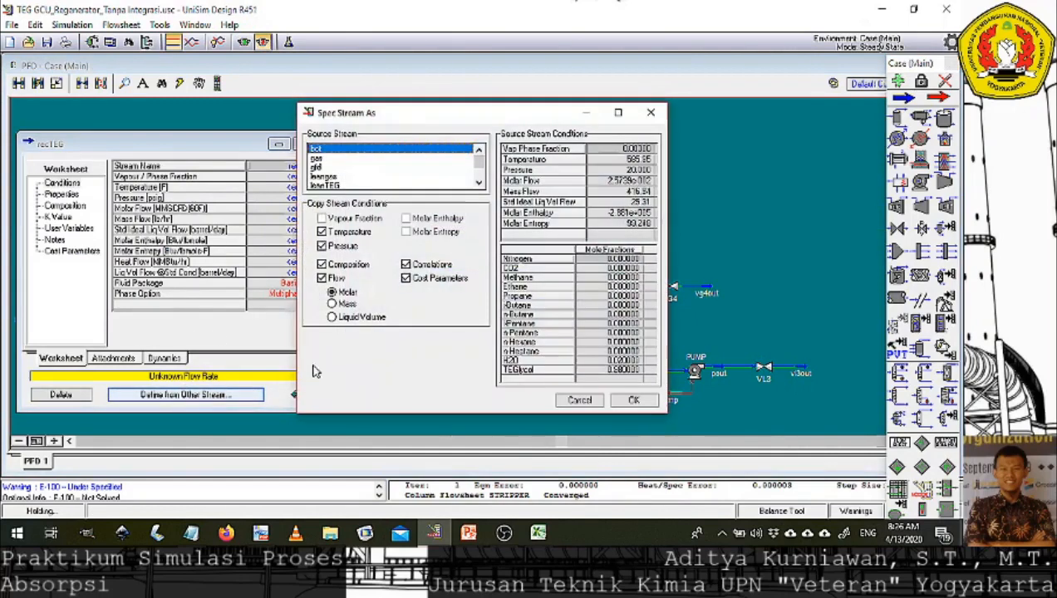
pyautogui.click(480, 182)
pyautogui.click(480, 182)
pyautogui.click(480, 182)
pyautogui.click(480, 182)
pyautogui.click(480, 182)
pyautogui.click(480, 182)
pyautogui.click(480, 183)
pyautogui.click(480, 182)
pyautogui.click(349, 176)
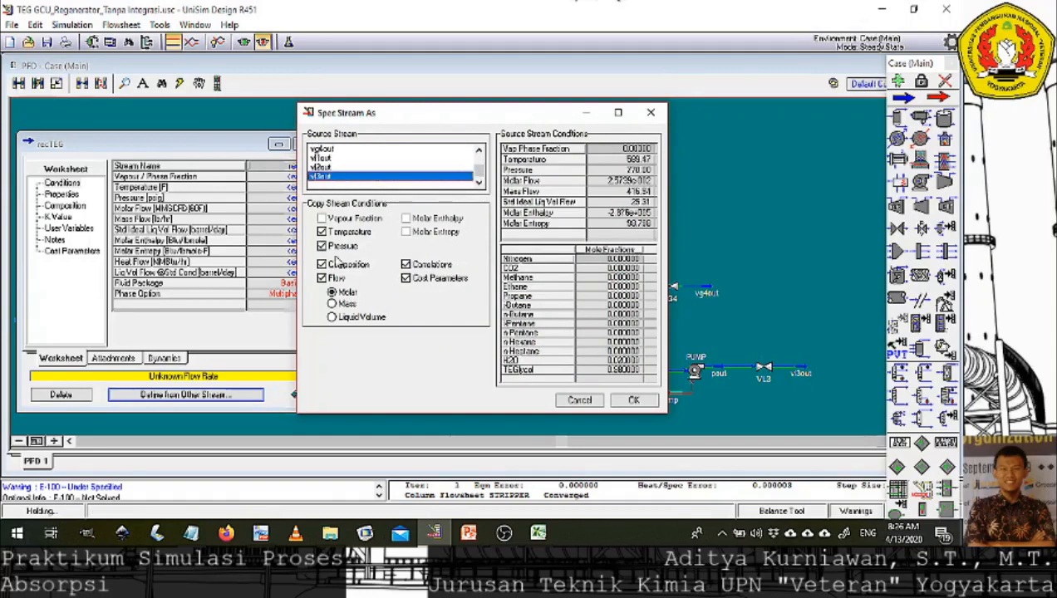
pyautogui.click(634, 402)
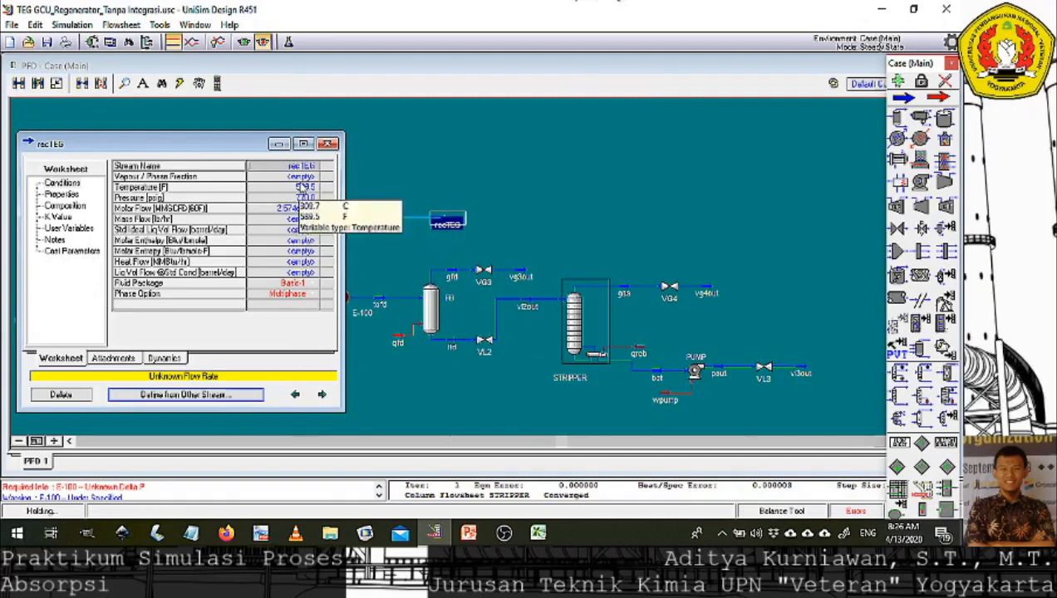
pyautogui.click(328, 144)
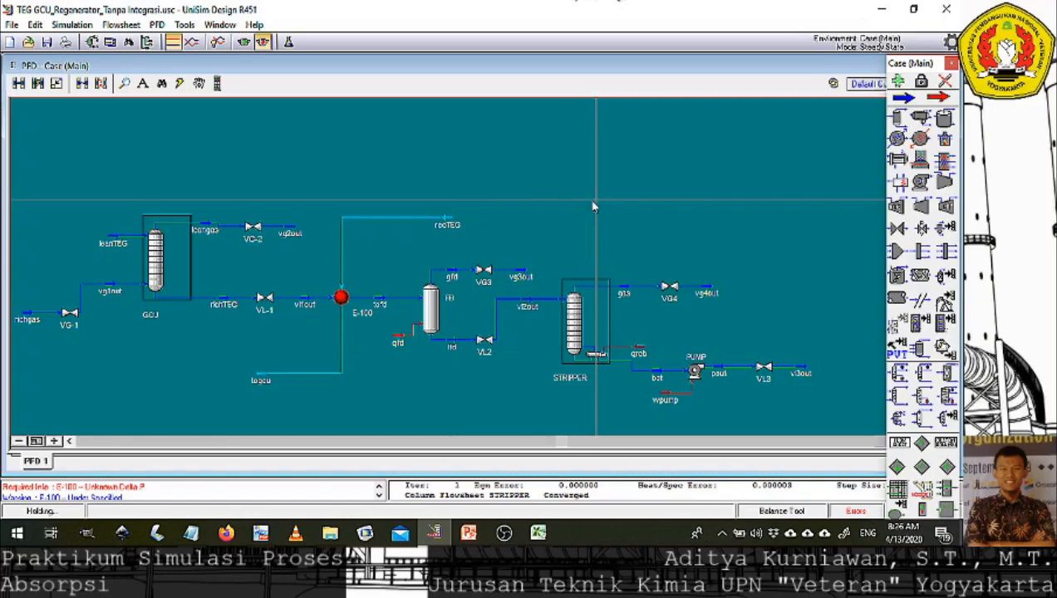
# Set the togcu stream's temperature to 140 F in the E-100 exchanger's worksheet.
pyautogui.doubleClick(341, 297)
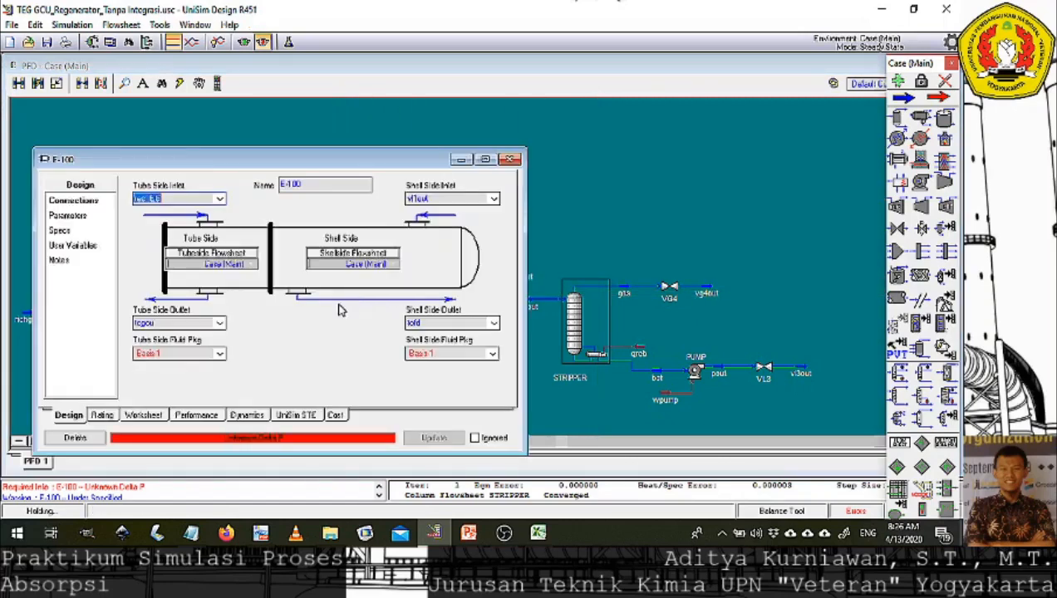
pyautogui.click(143, 416)
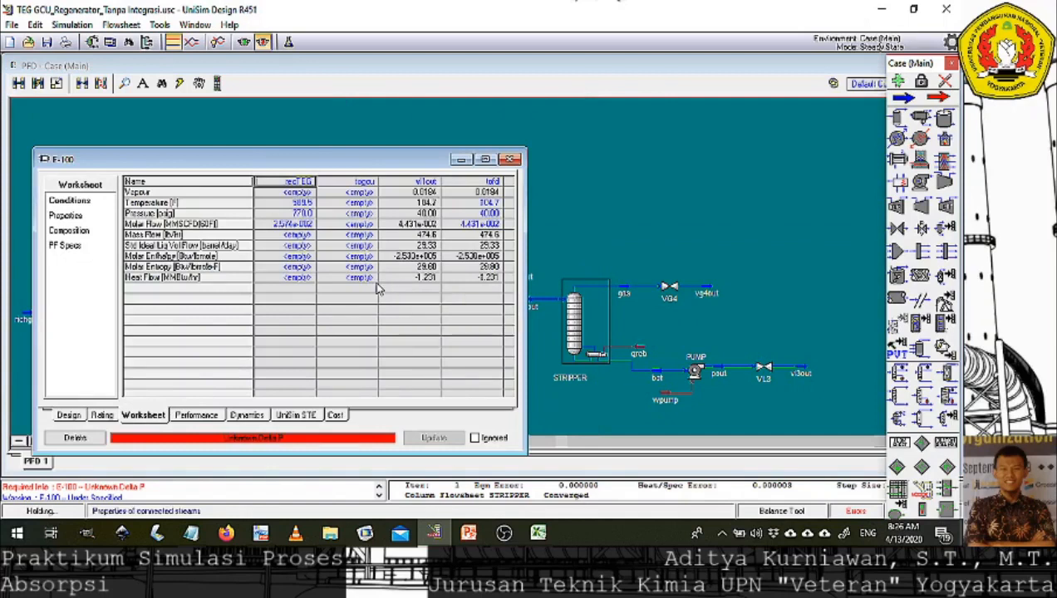
pyautogui.click(358, 204)
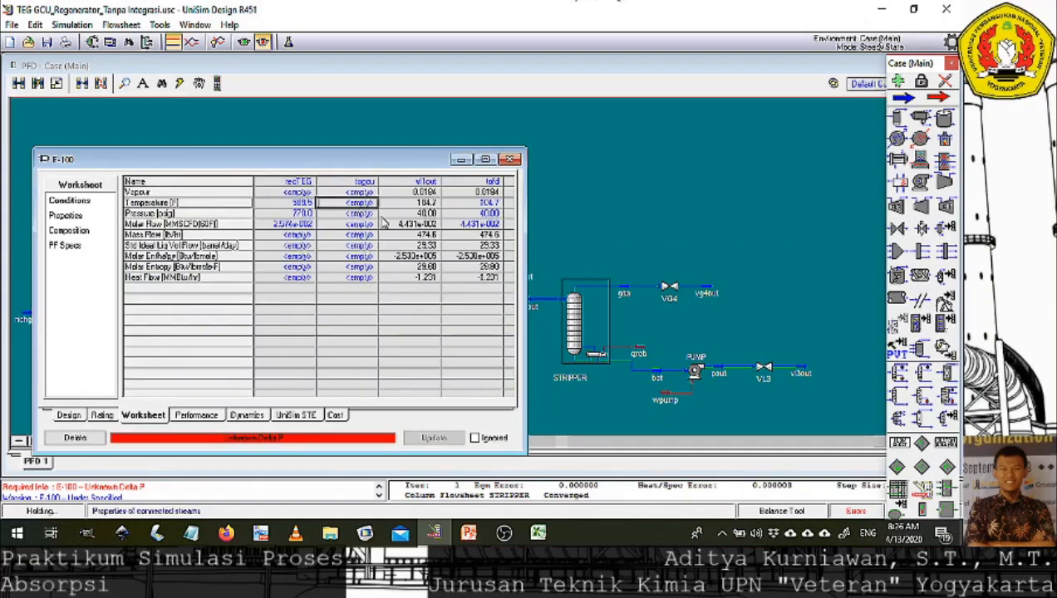
pyautogui.moveTo(498, 260)
pyautogui.write('14')
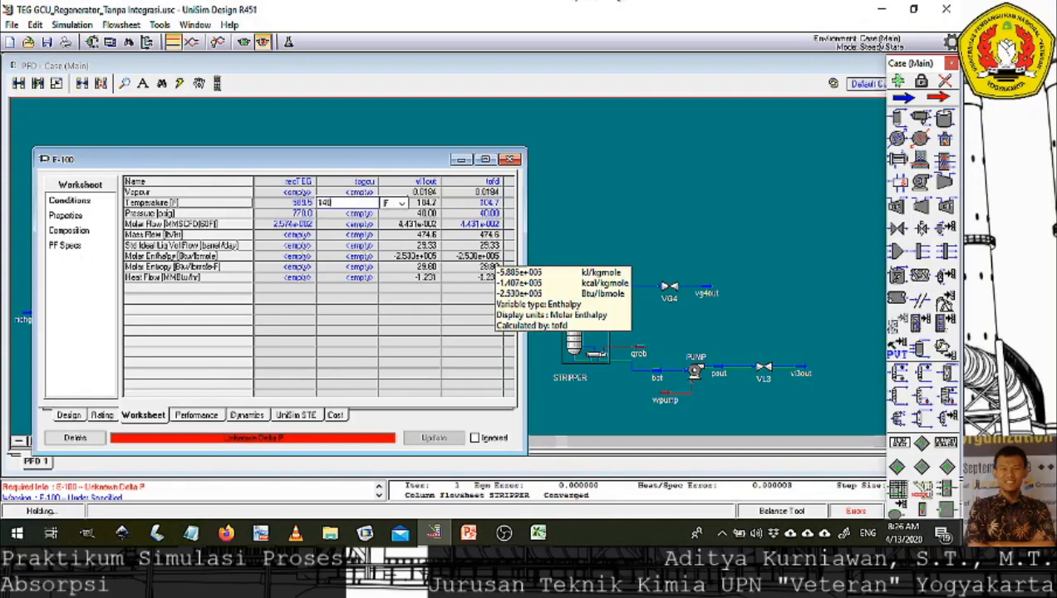
pyautogui.write('0')
pyautogui.press('Return')
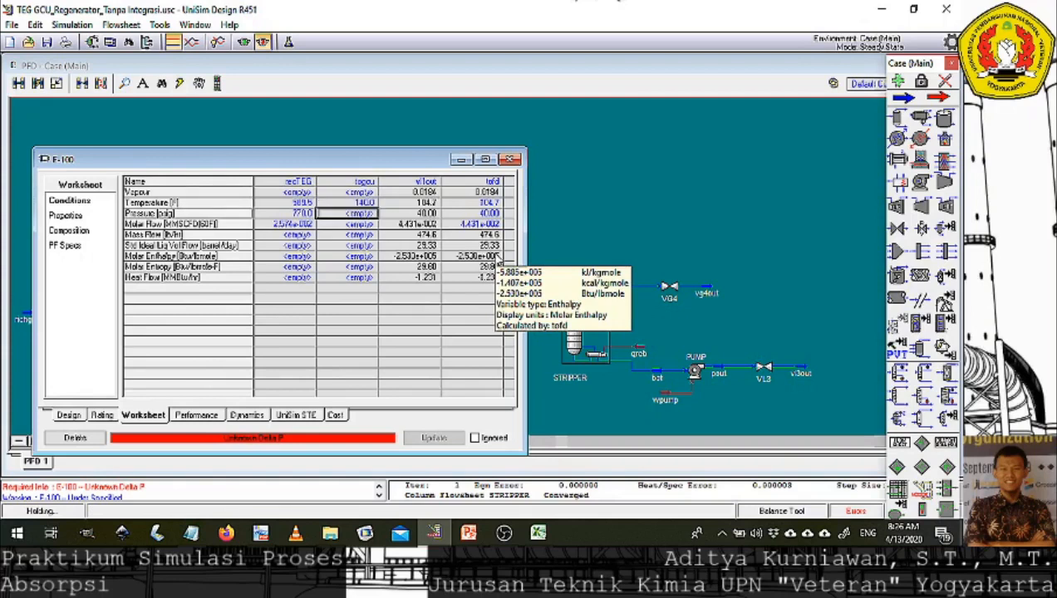
# Reactivate the solver and delete the temperature specification of the tofd stream.
pyautogui.click(243, 45)
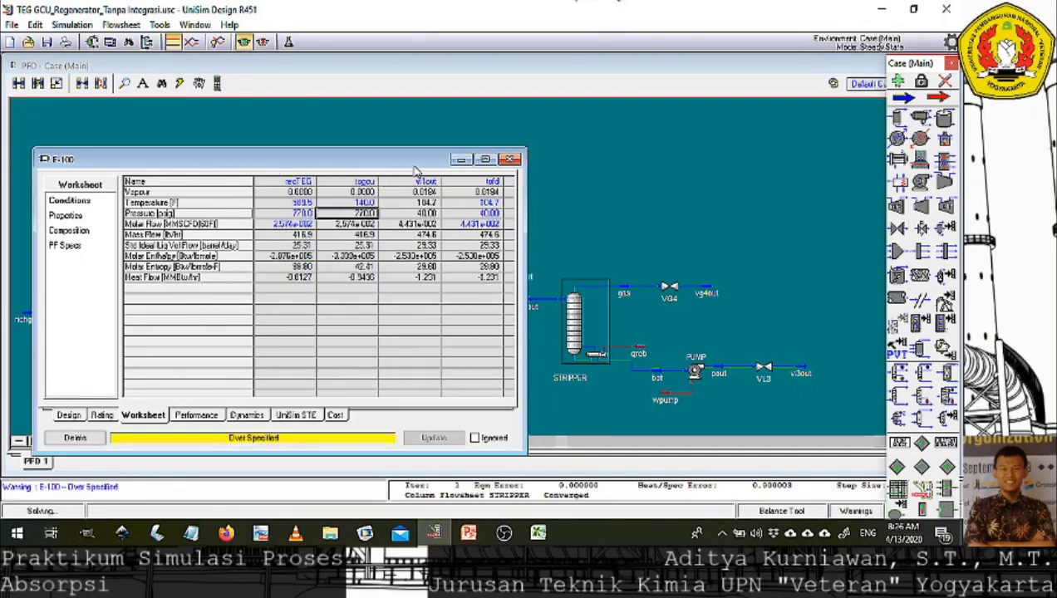
pyautogui.click(472, 203)
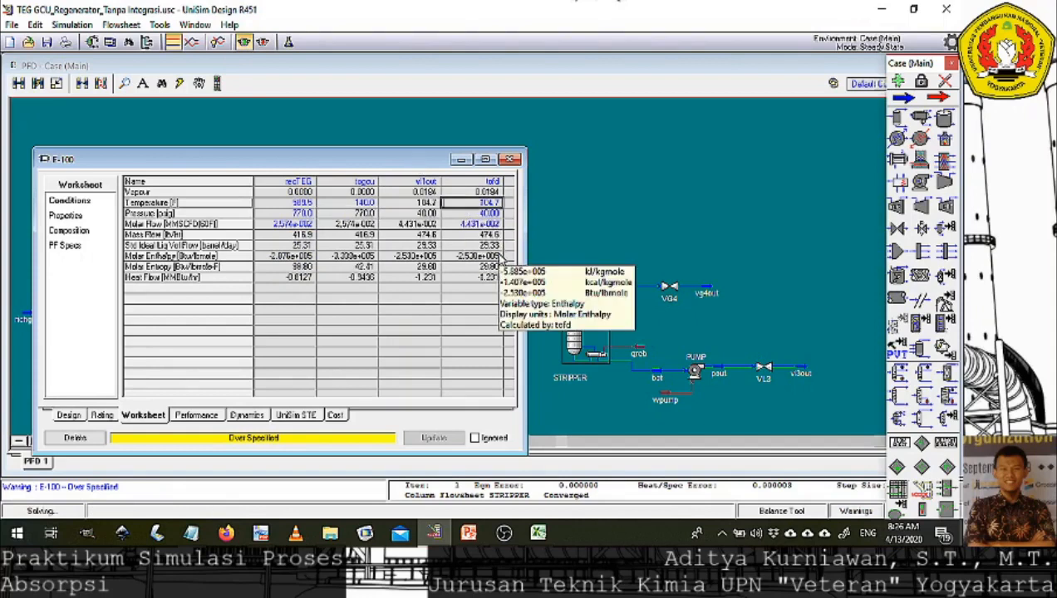
pyautogui.press('Delete')
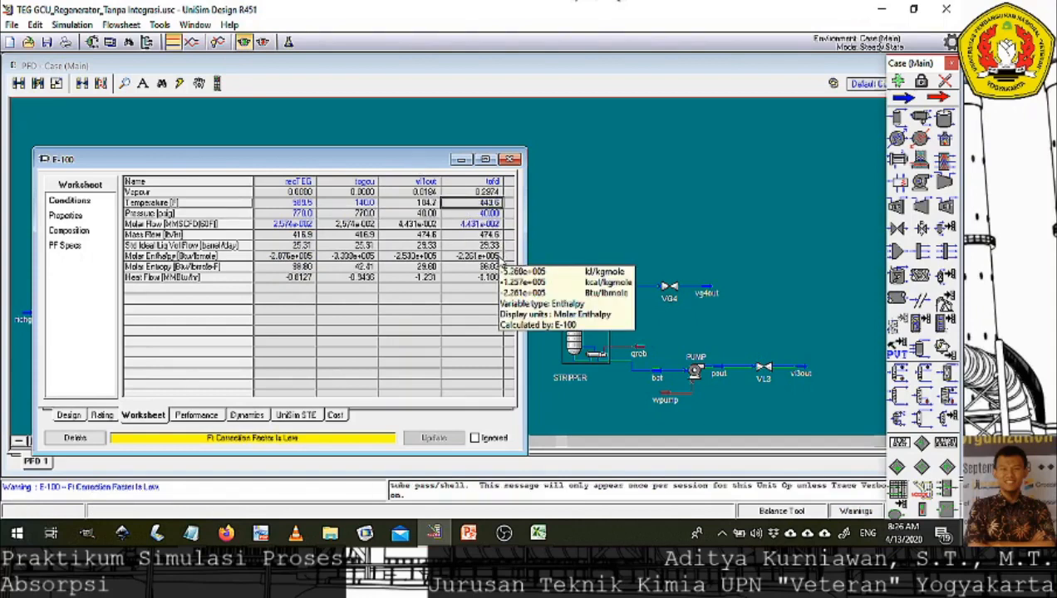
# Turn off the Ft factor calculation in the E-100 exchanger's design parameters and close its properties.
pyautogui.click(69, 416)
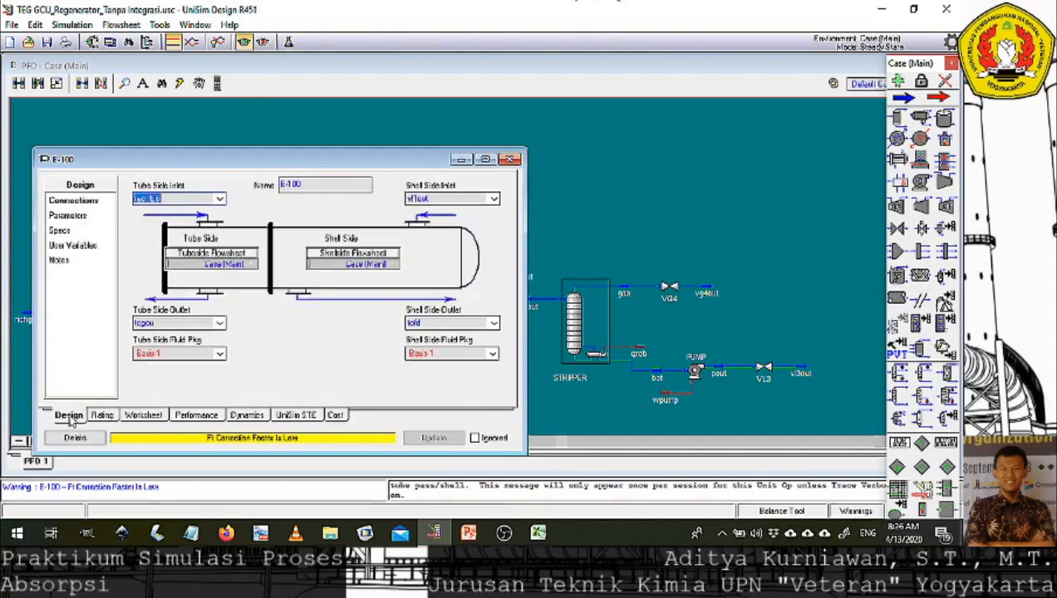
pyautogui.click(87, 215)
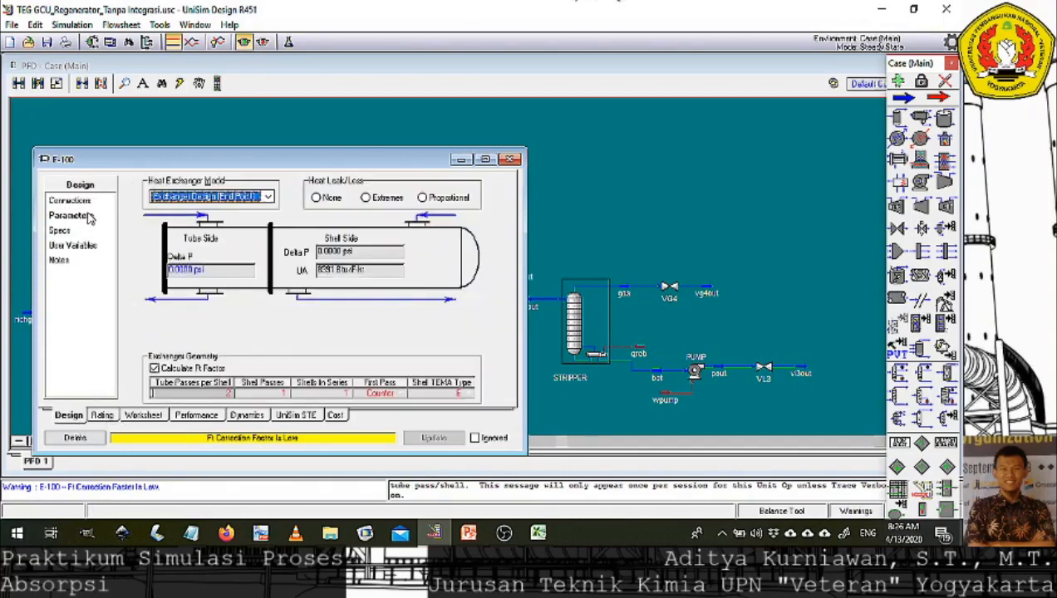
pyautogui.click(155, 369)
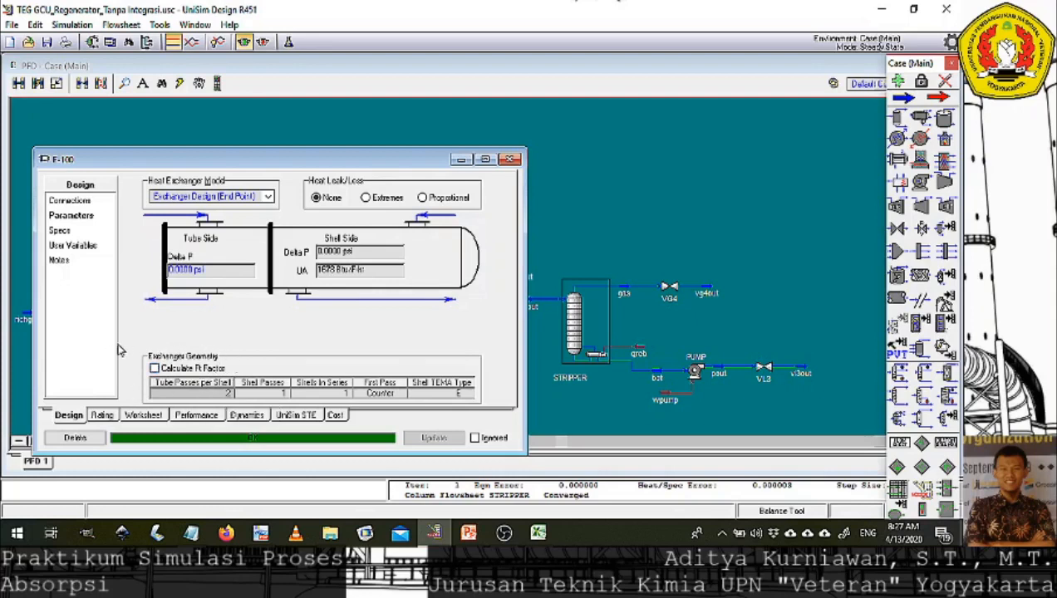
pyautogui.click(154, 366)
pyautogui.click(510, 159)
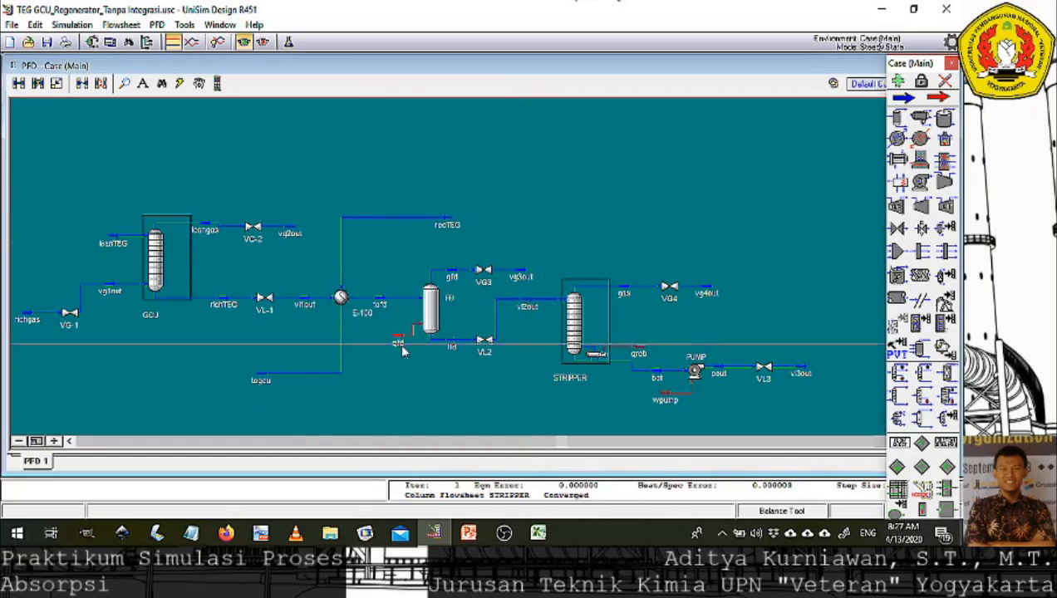
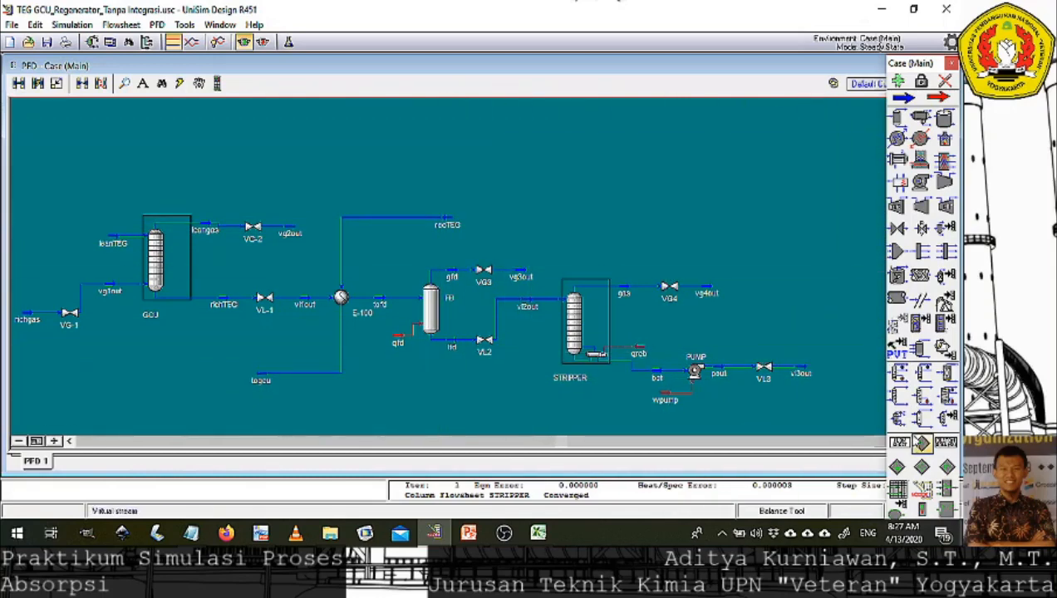
# Place a Recycle operation above the VG4 valve and open its properties.
pyautogui.click(948, 468)
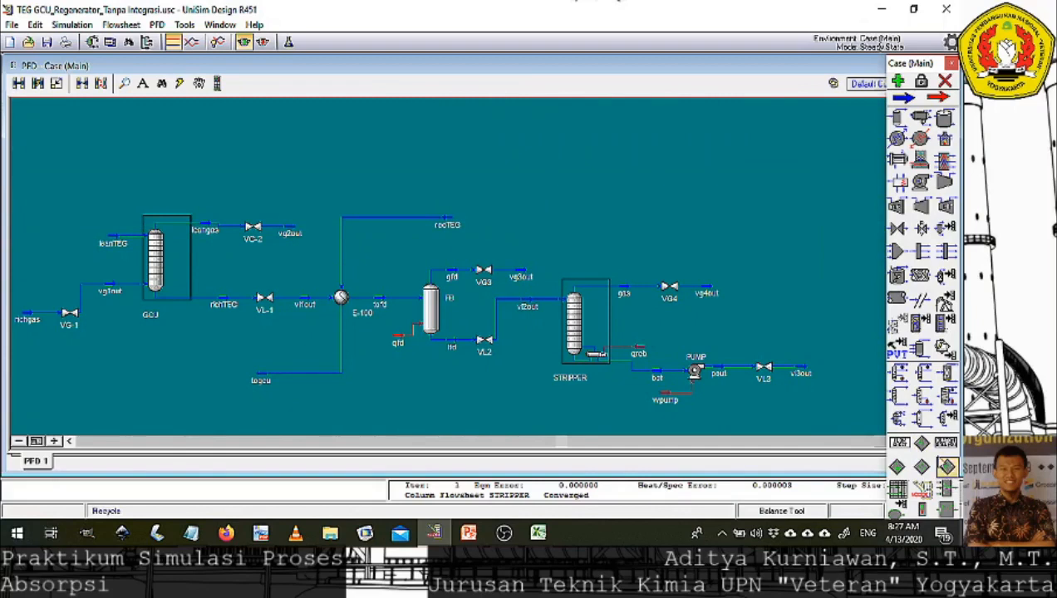
pyautogui.click(670, 228)
pyautogui.doubleClick(667, 231)
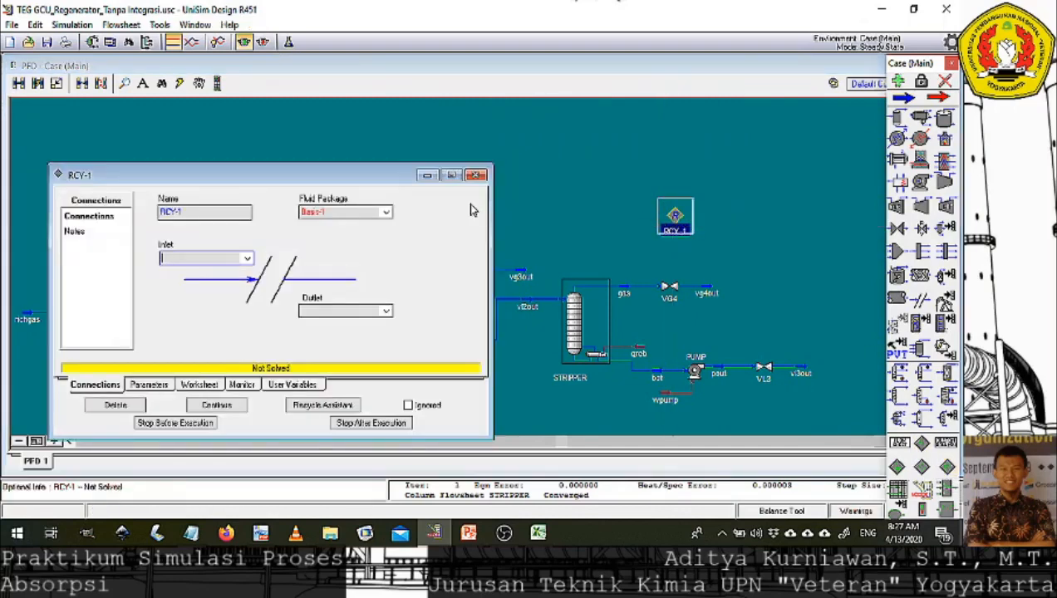
# Connect the recycle's inlet to vl3out and its outlet to recTEG, and align its icon with the recTEG line.
pyautogui.click(248, 263)
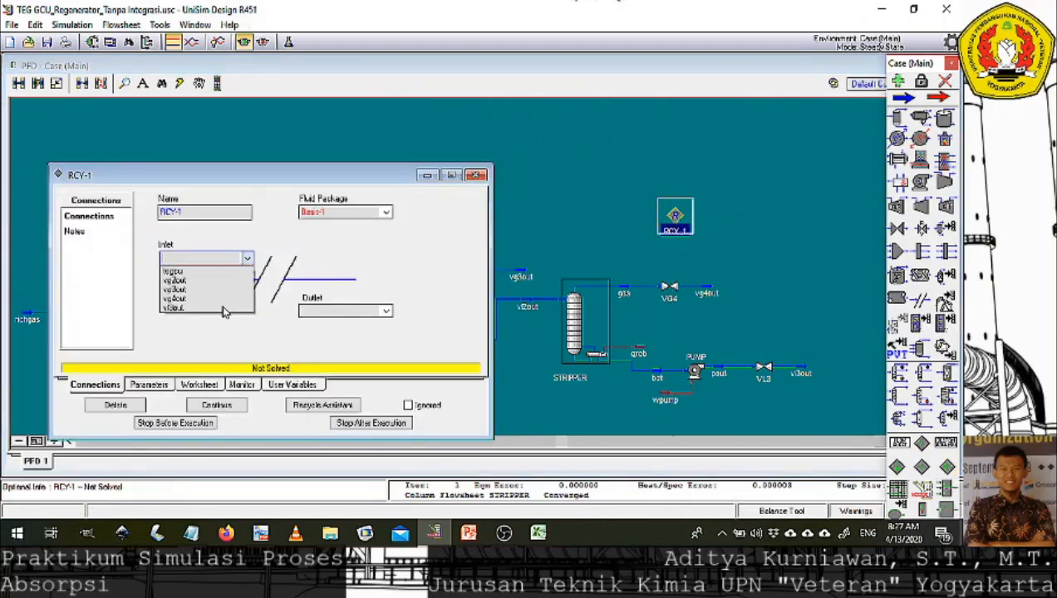
pyautogui.click(210, 308)
pyautogui.click(388, 315)
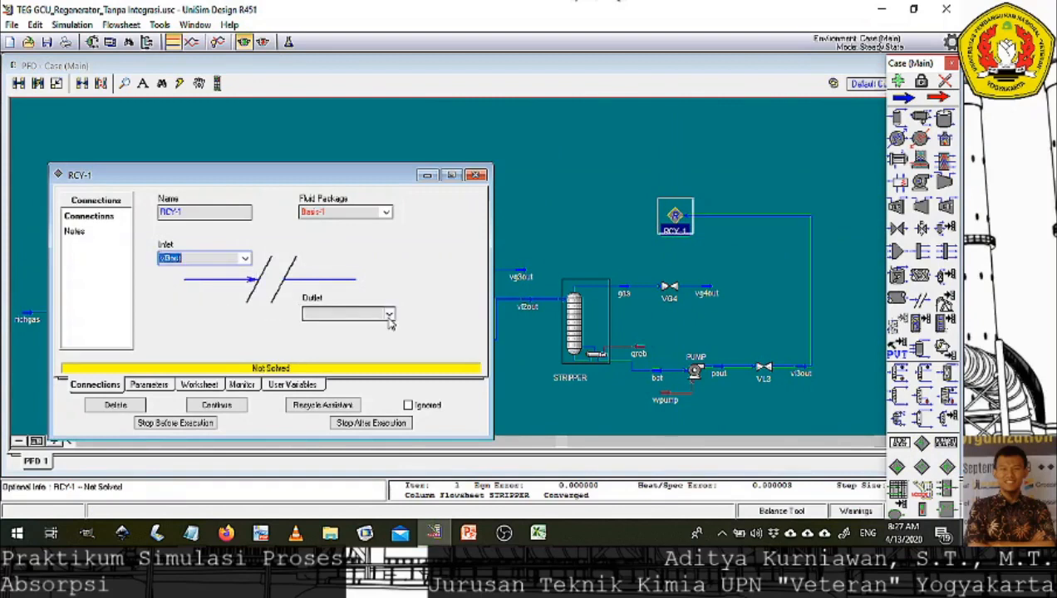
pyautogui.click(328, 353)
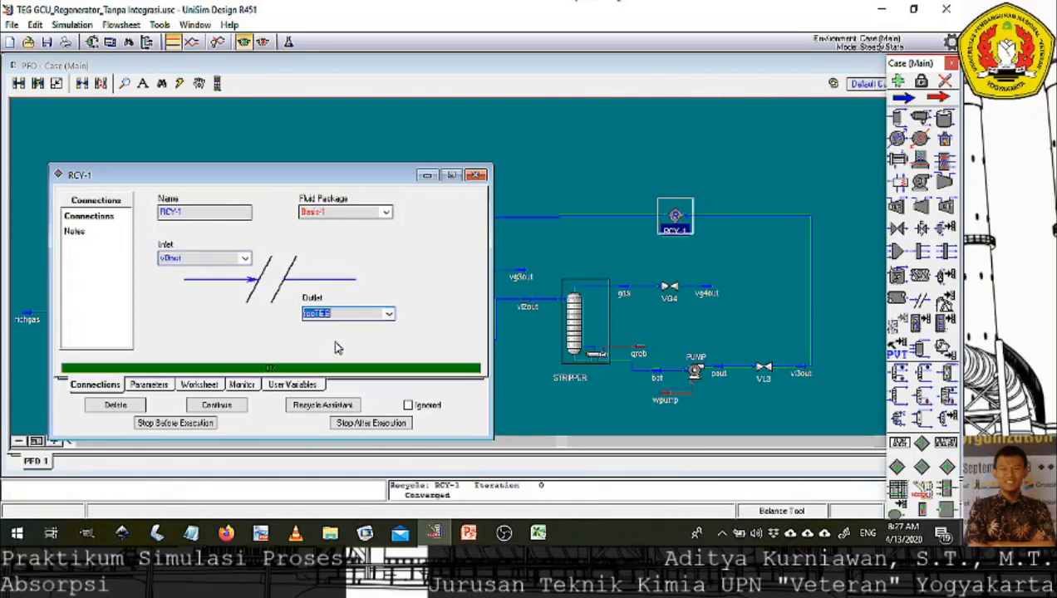
pyautogui.click(471, 176)
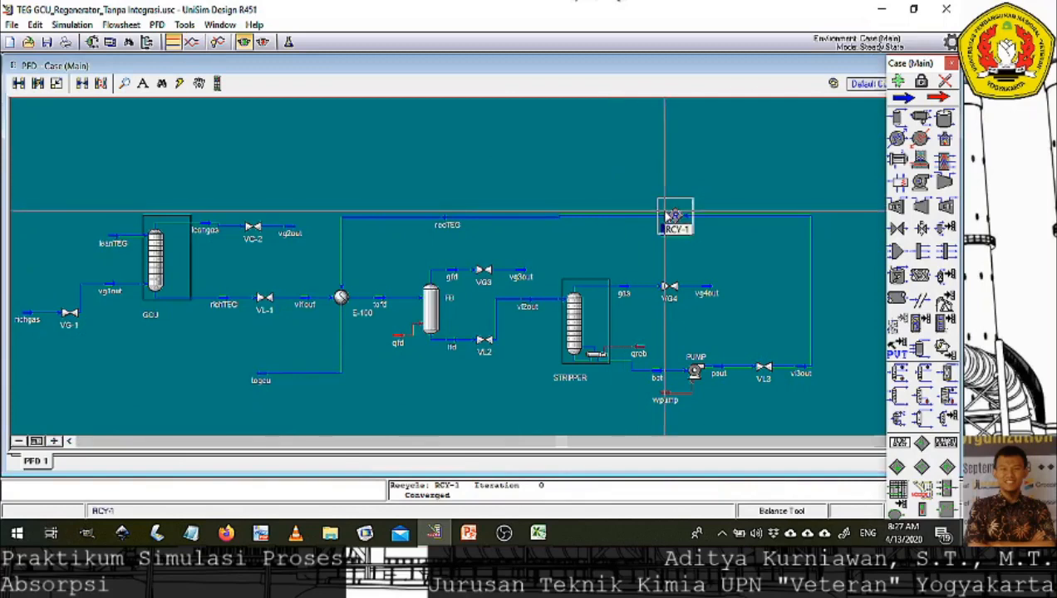
pyautogui.moveTo(665, 214); pyautogui.dragTo(671, 217)
pyautogui.click(614, 193)
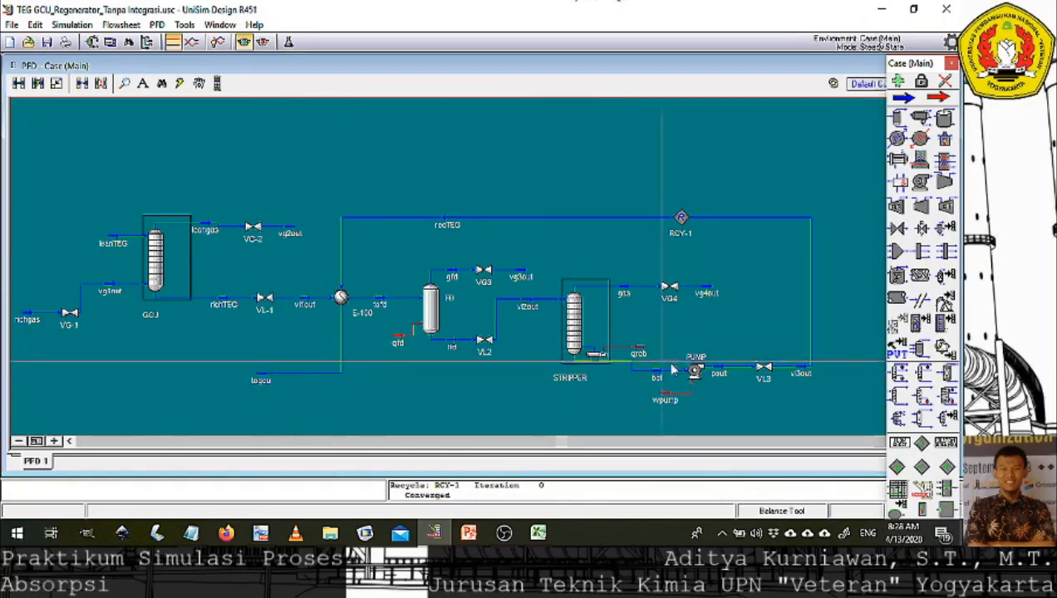
# Examine the conditions of the vl3out stream and close its properties.
pyautogui.moveTo(800, 374)
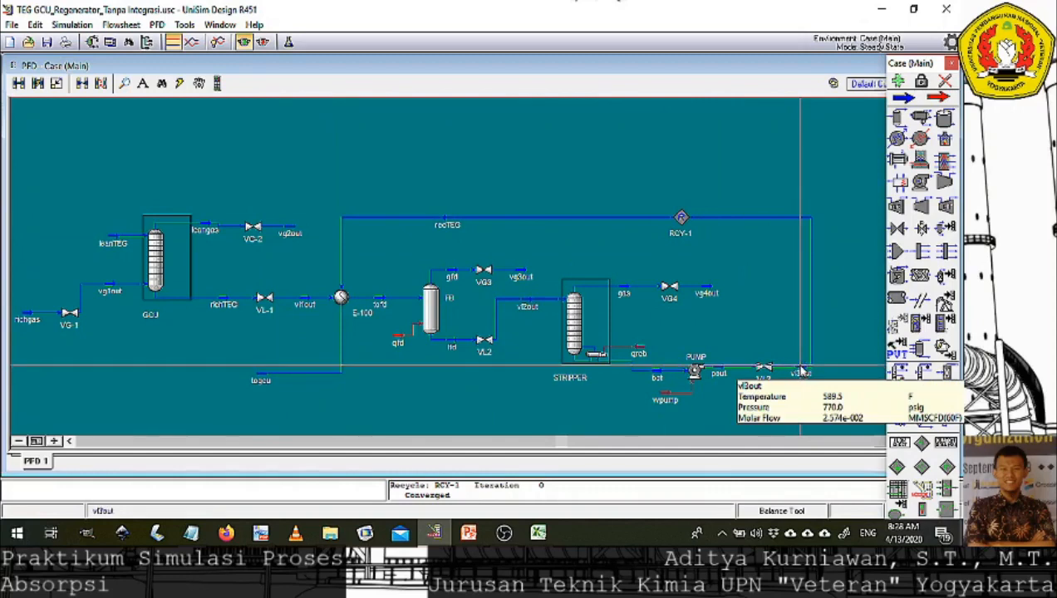
pyautogui.doubleClick(801, 371)
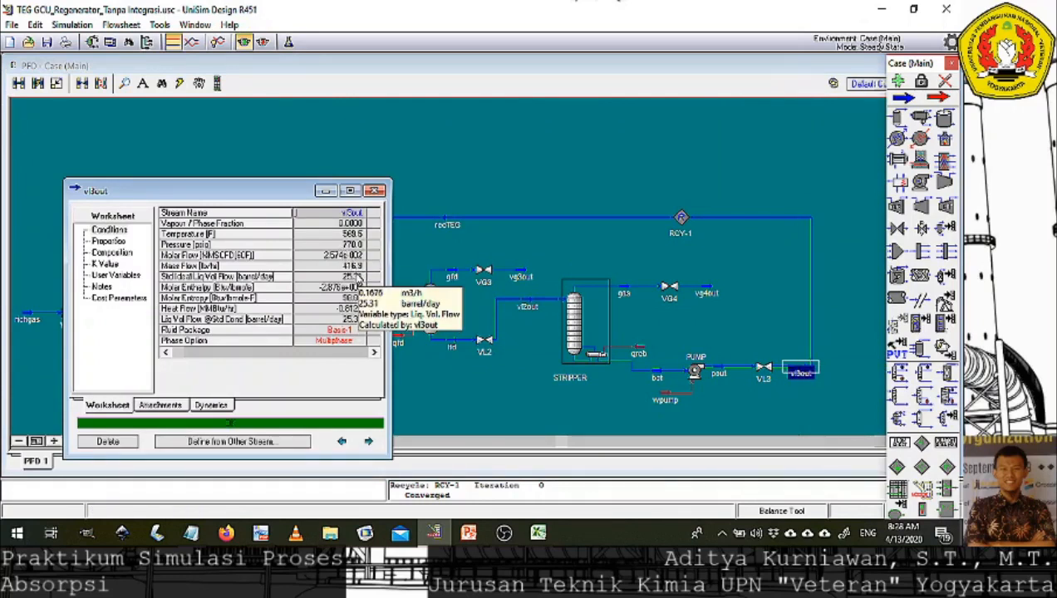
pyautogui.click(375, 190)
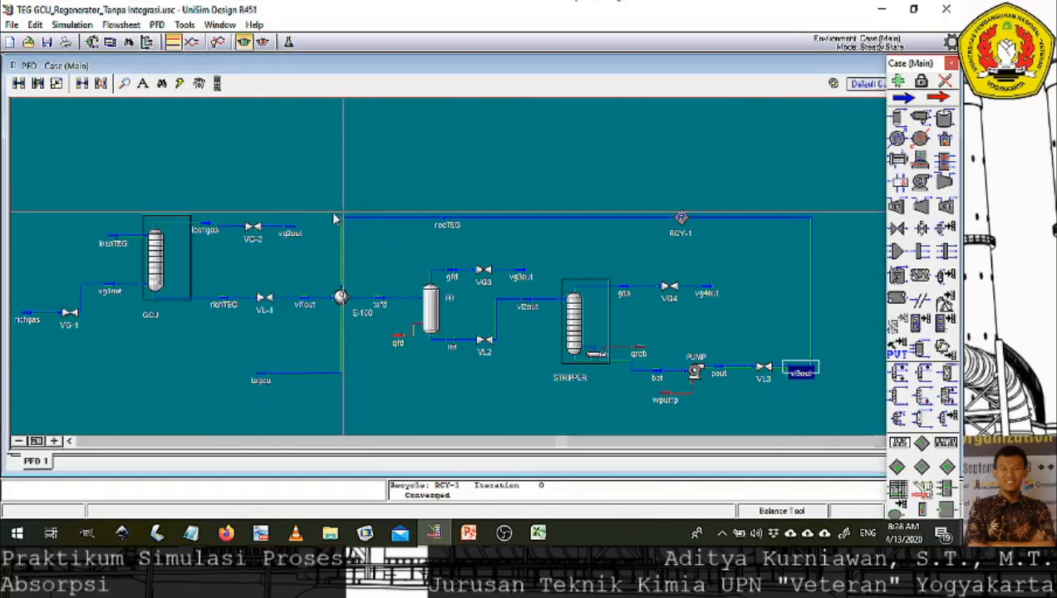
# Examine the conditions of the leanTEG stream and close its properties.
pyautogui.doubleClick(108, 243)
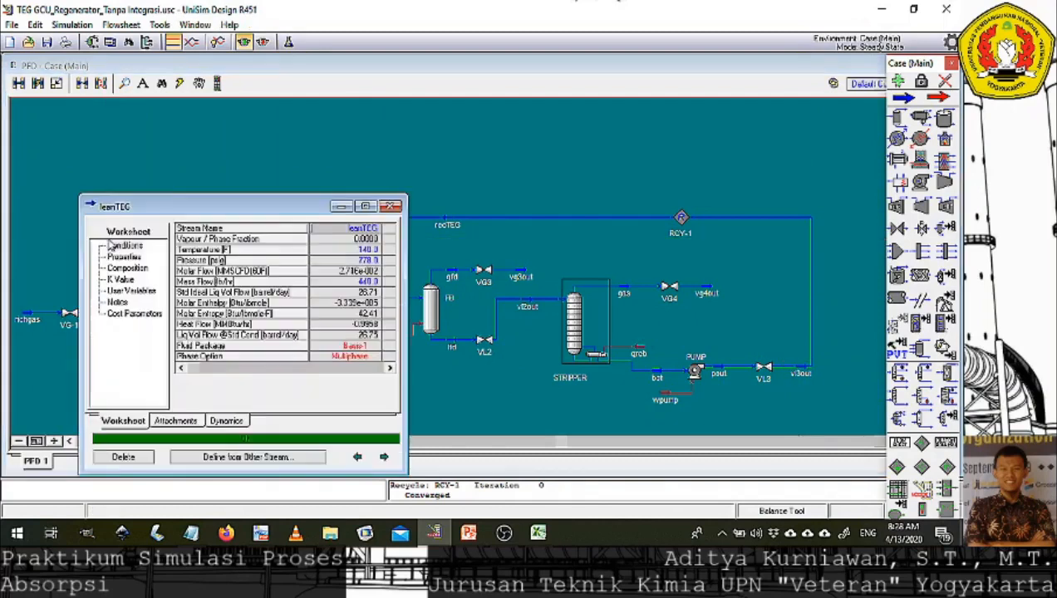
pyautogui.click(391, 206)
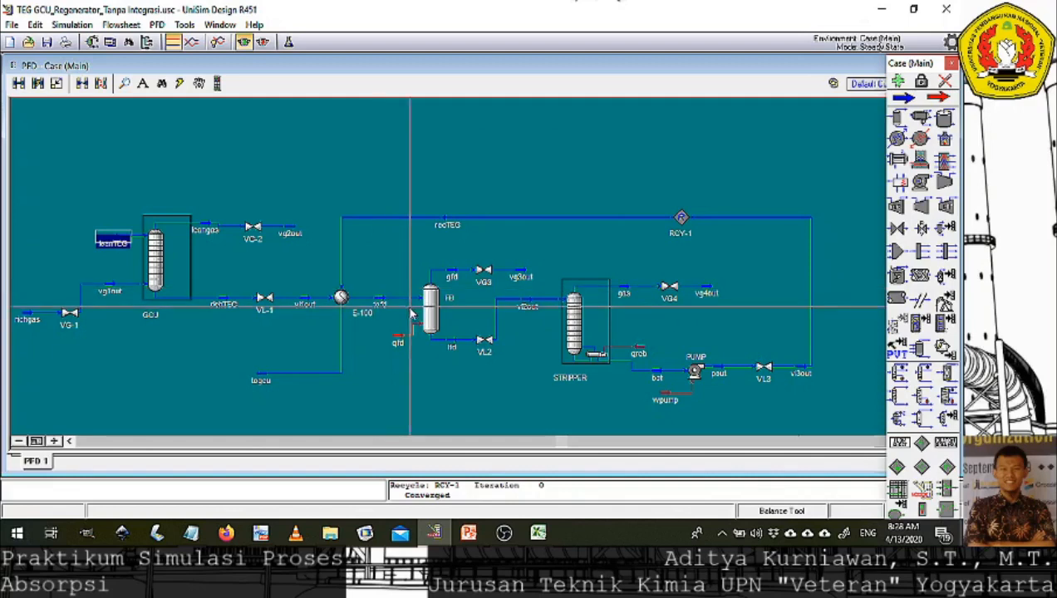
pyautogui.click(321, 417)
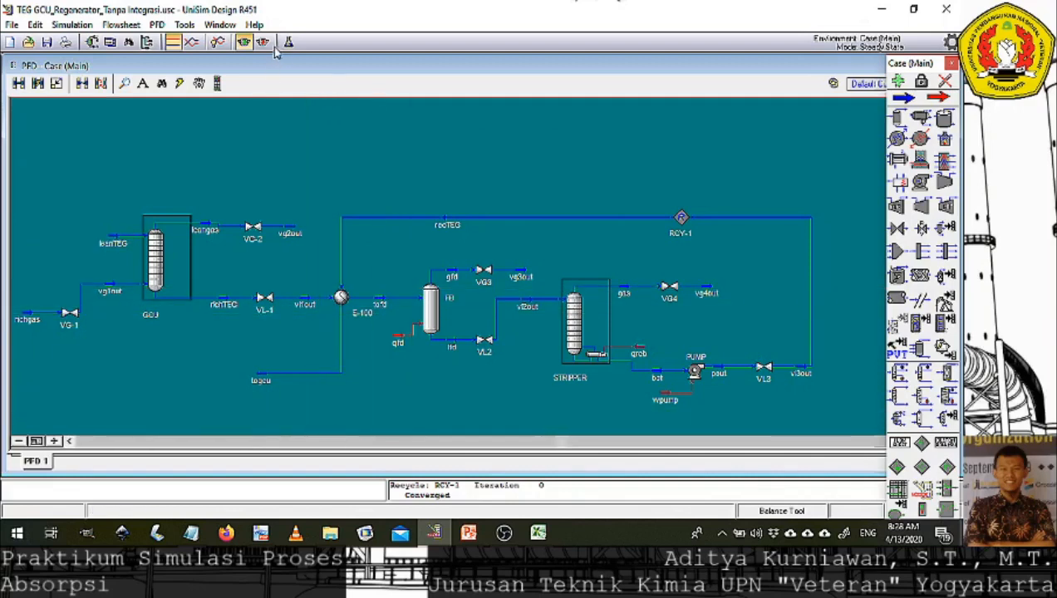
# Add a material stream below the togcu stream and name it freshTEG.
pyautogui.click(920, 139)
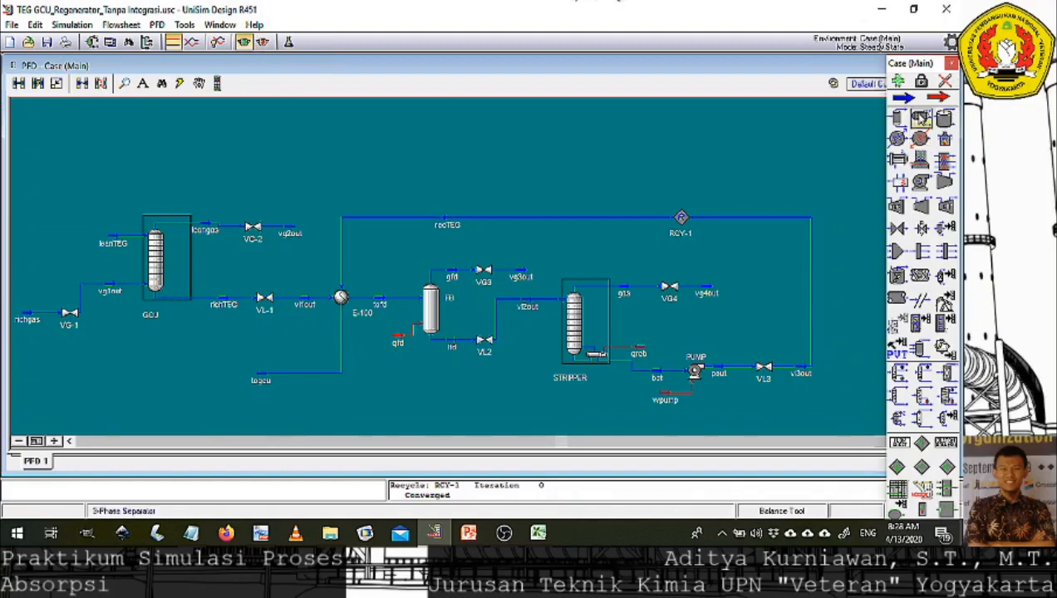
pyautogui.click(267, 415)
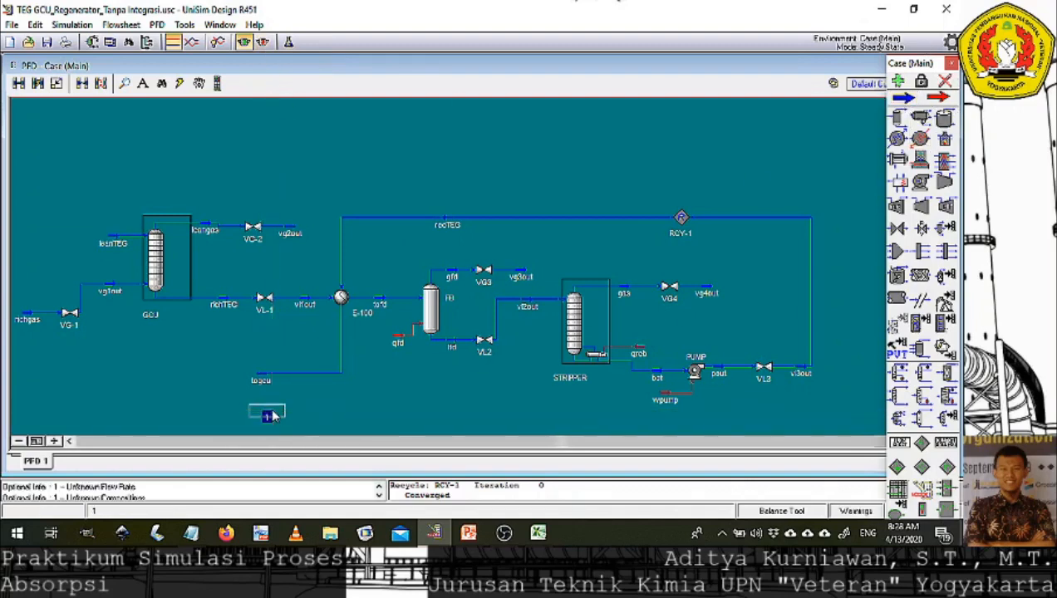
pyautogui.doubleClick(267, 415)
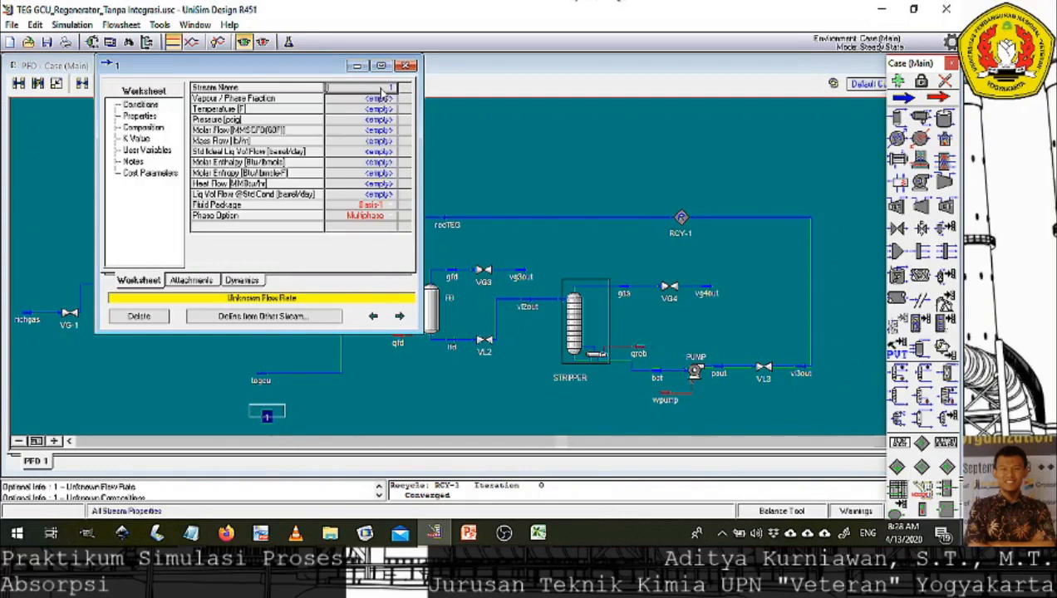
pyautogui.write('FreshT')
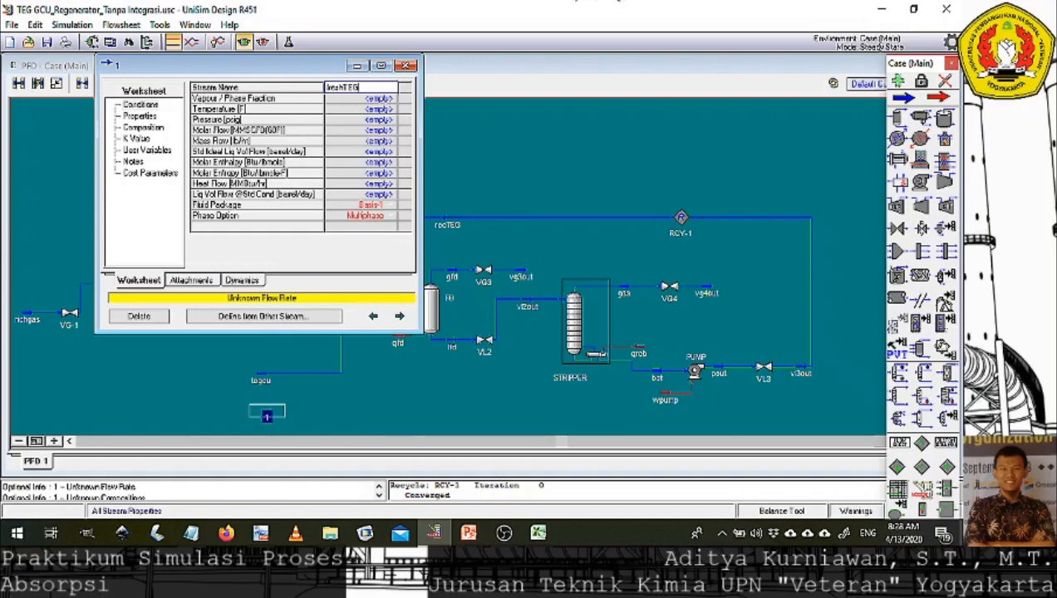
pyautogui.write('EG')
pyautogui.click(354, 104)
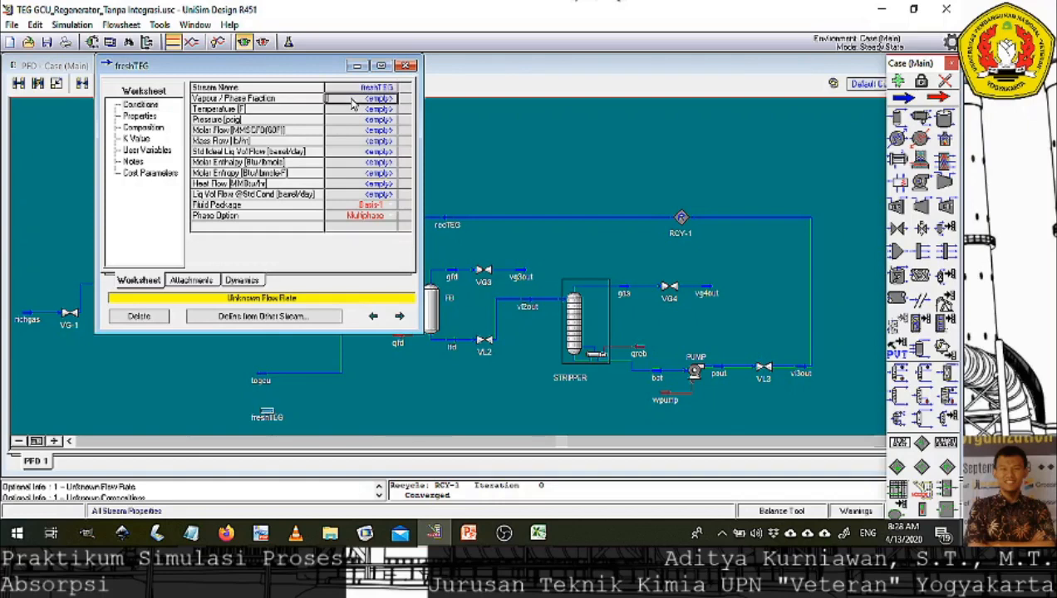
# Define the freshTEG composition with mole fractions of 0.98 TEGlycol and 0.02 H2O.
pyautogui.click(138, 128)
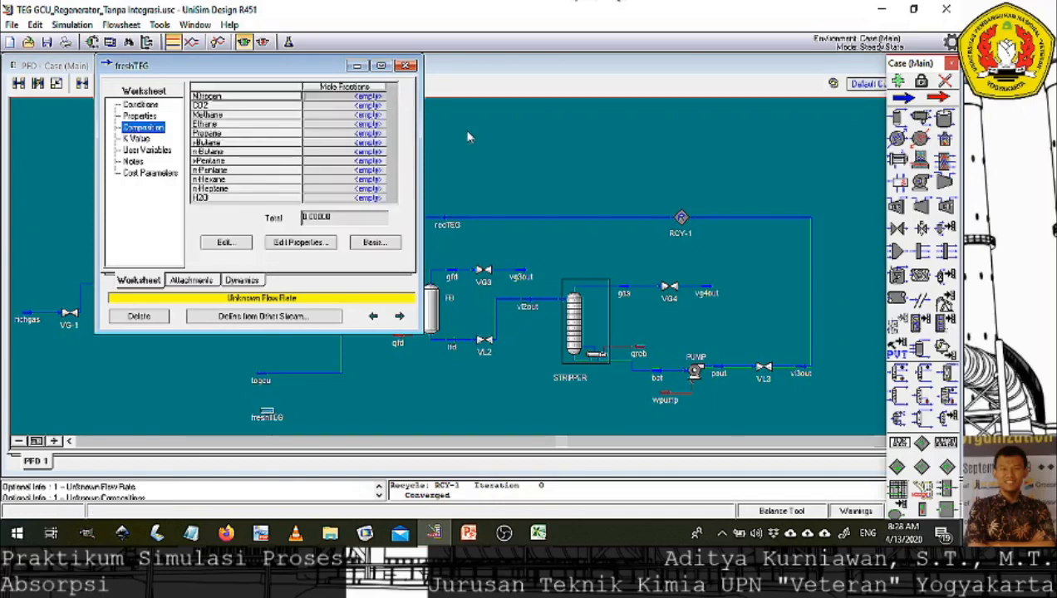
pyautogui.click(374, 198)
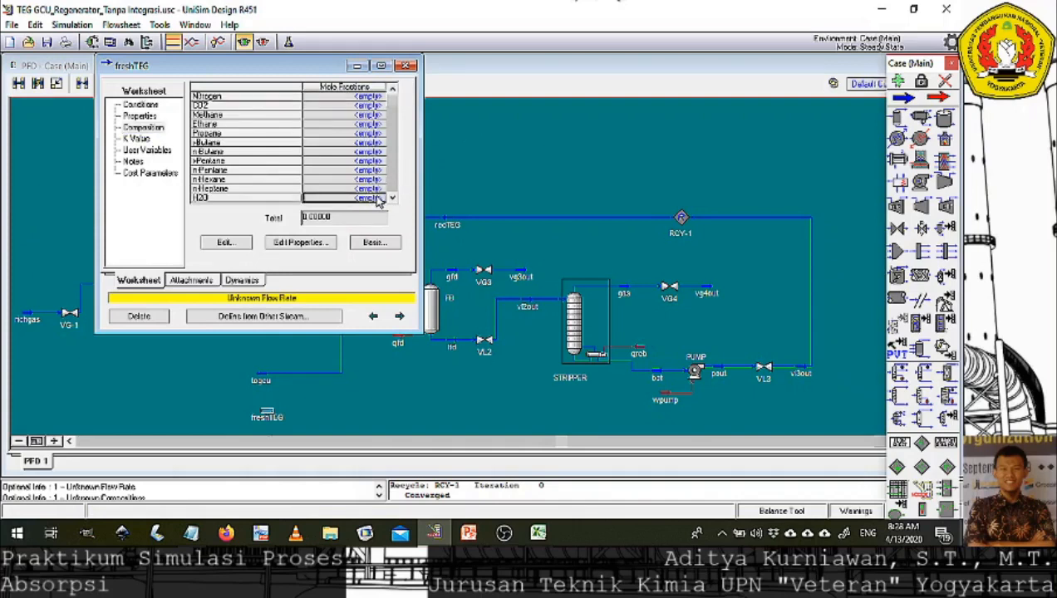
pyautogui.press('Down')
pyautogui.write('0')
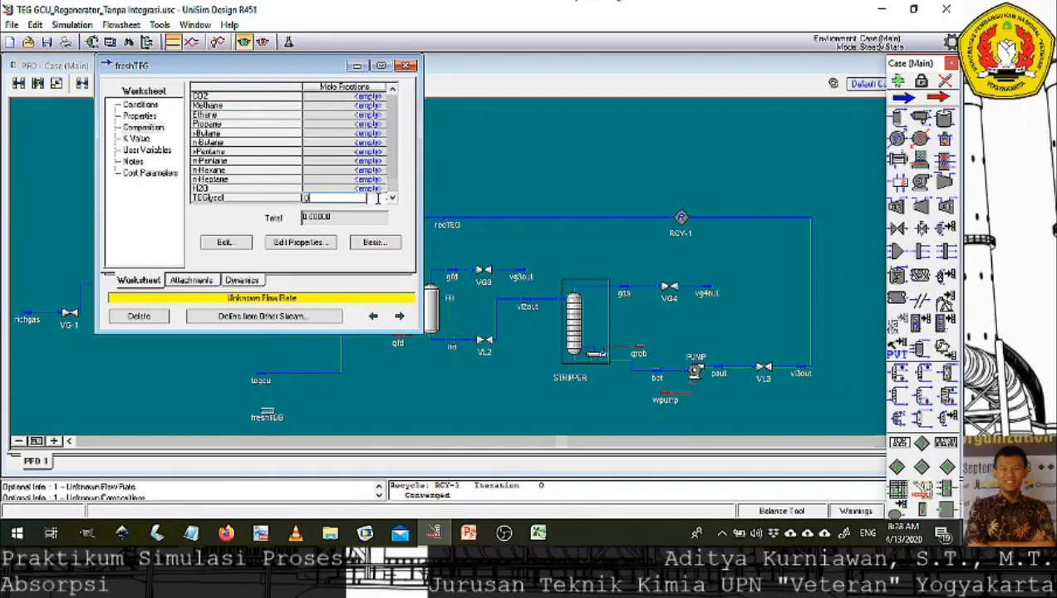
pyautogui.write('.98')
pyautogui.press('Return')
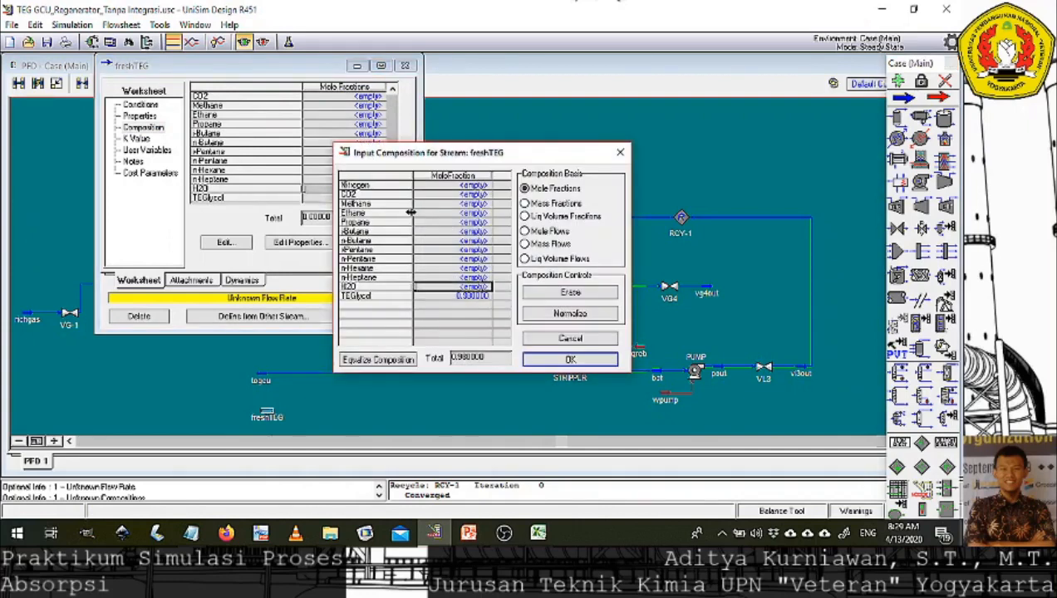
pyautogui.press('Up')
pyautogui.write('0.0')
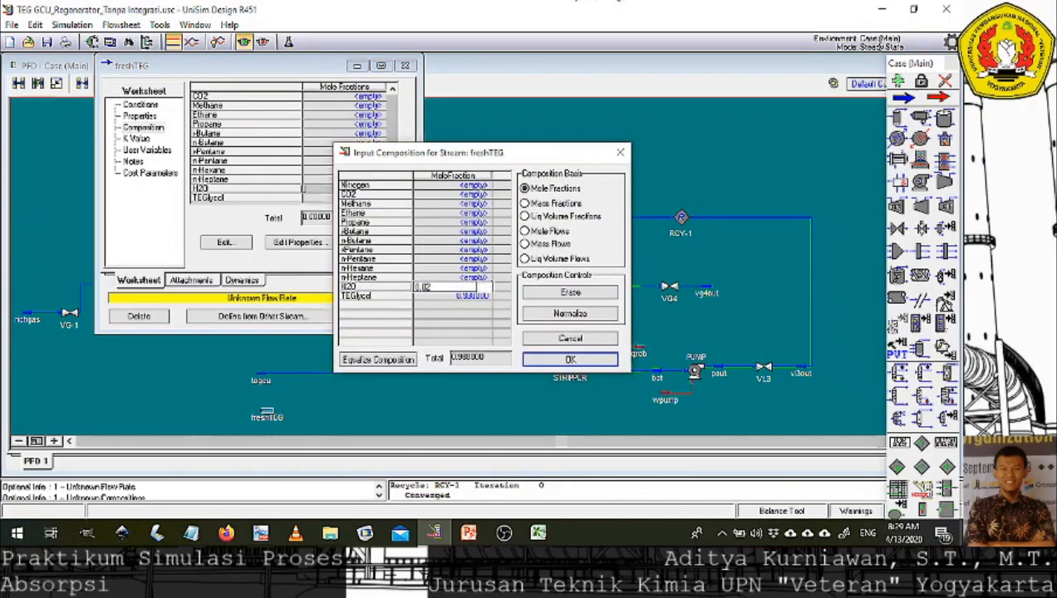
pyautogui.press('Return')
pyautogui.click(570, 360)
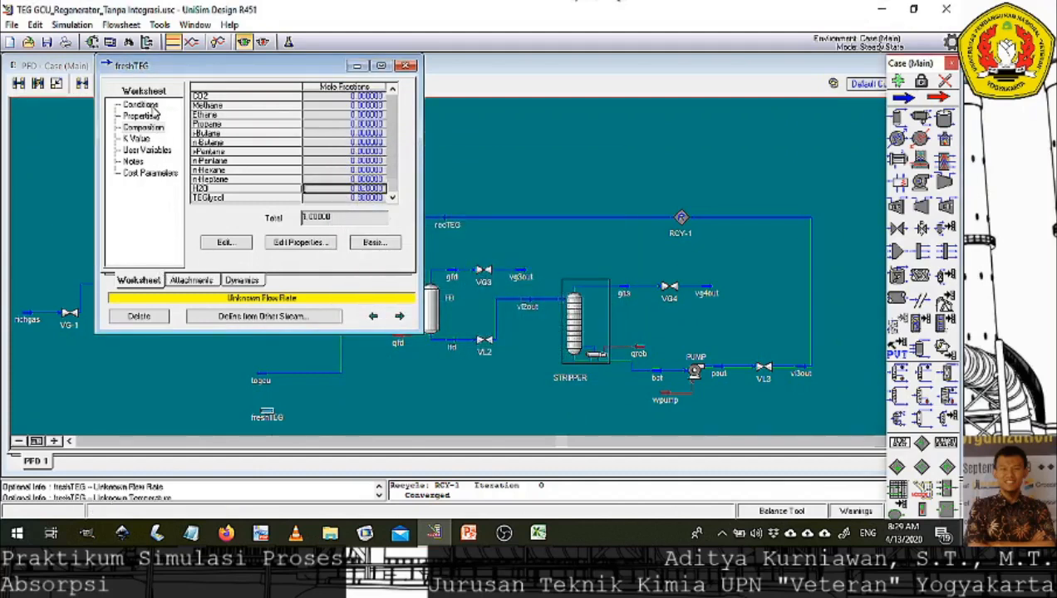
# Set the freshTEG temperature to 140 F and pressure to 810 psig, and close its properties.
pyautogui.click(140, 105)
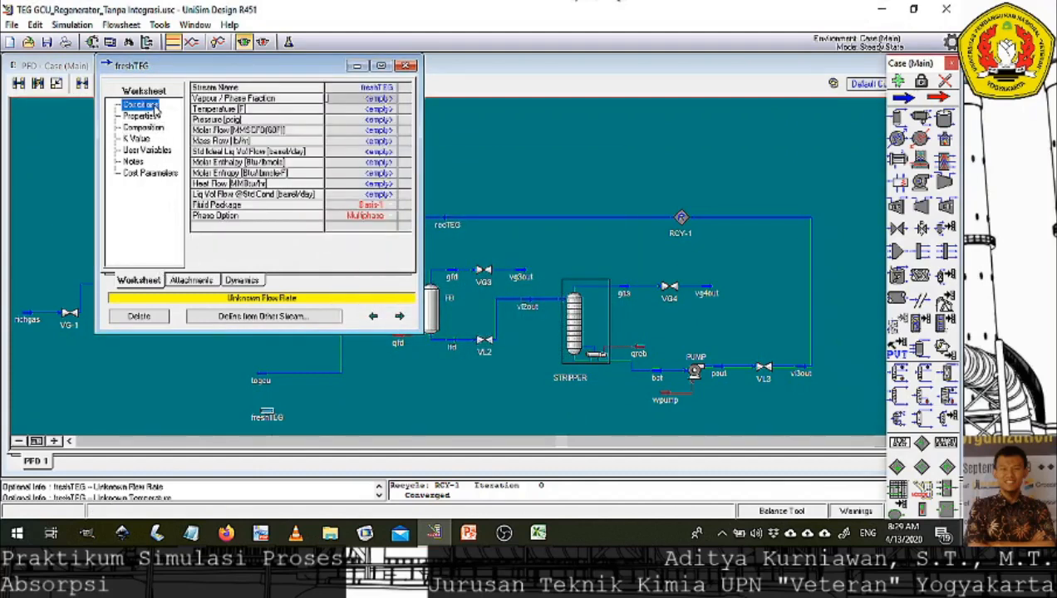
pyautogui.click(367, 110)
pyautogui.write('140')
pyautogui.press('Return')
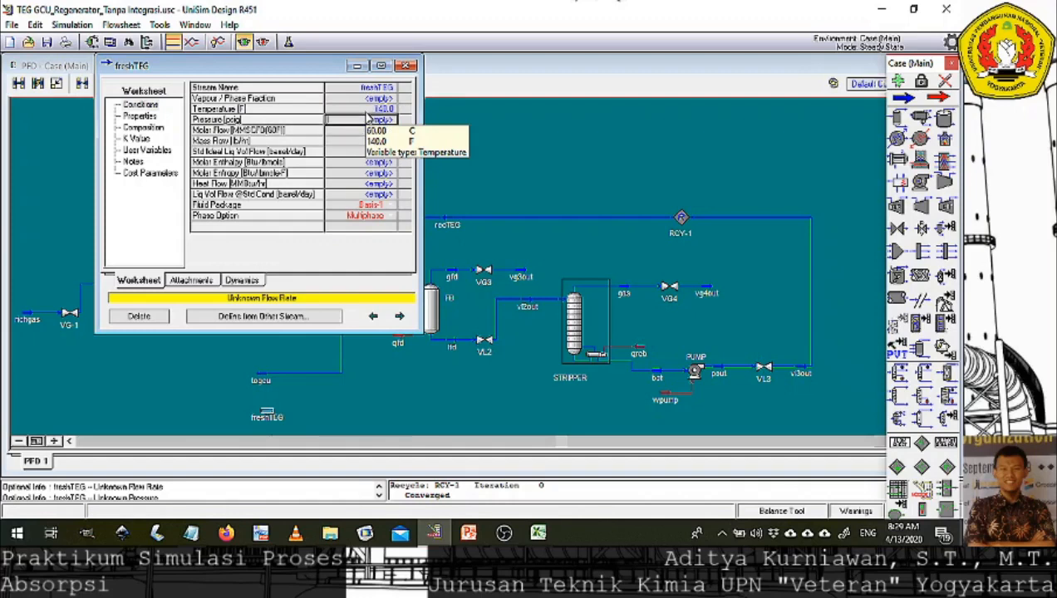
pyautogui.write('8')
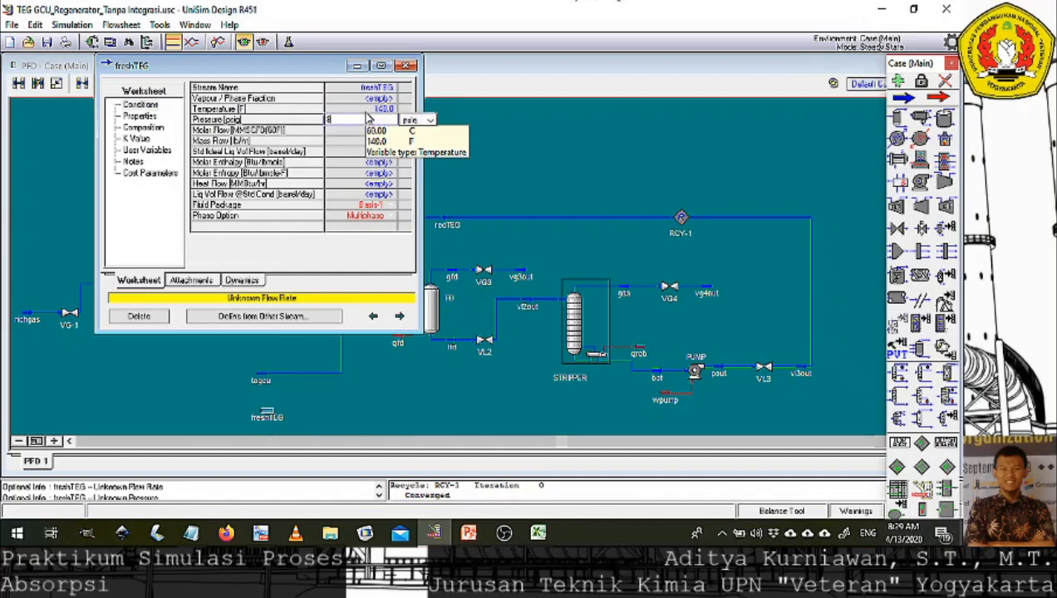
pyautogui.write('10')
pyautogui.press('Return')
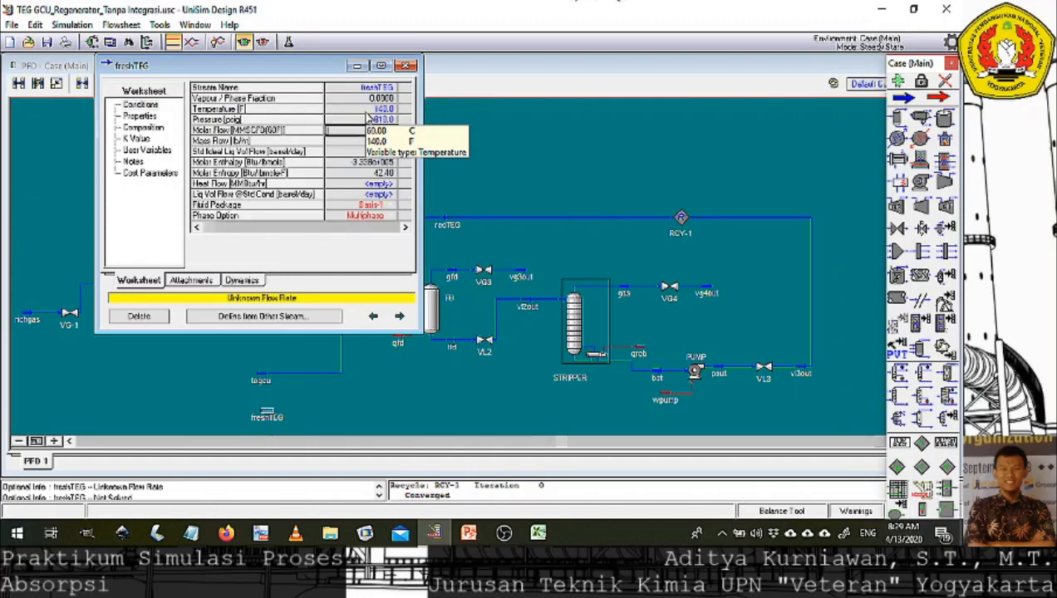
pyautogui.click(406, 65)
# Mirror the freshTEG stream icon and shift it slightly right to leave room for a valve on its left.
pyautogui.rightClick(266, 415)
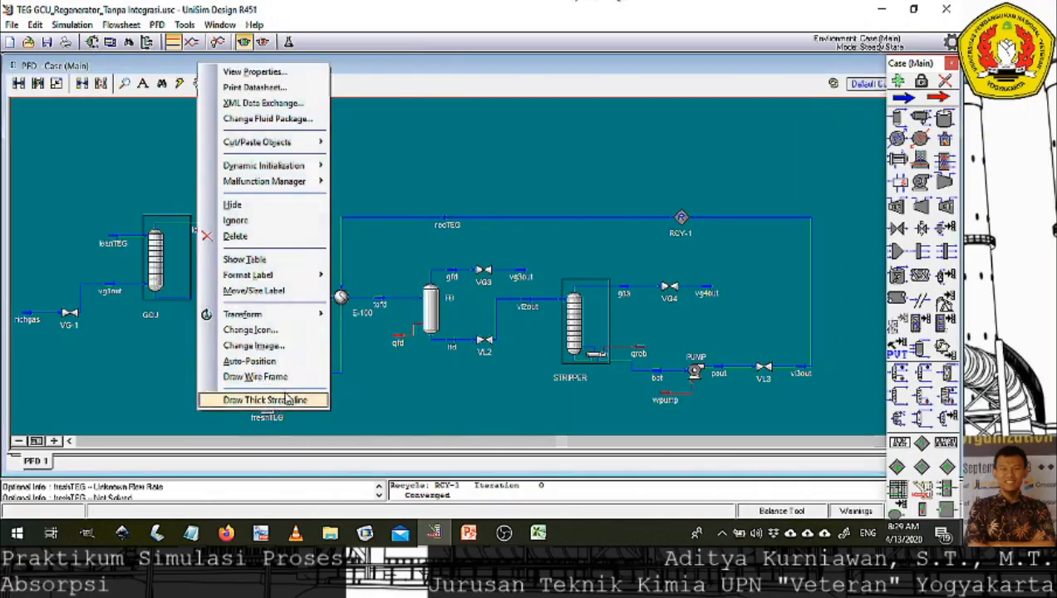
pyautogui.moveTo(309, 317)
pyautogui.click(381, 370)
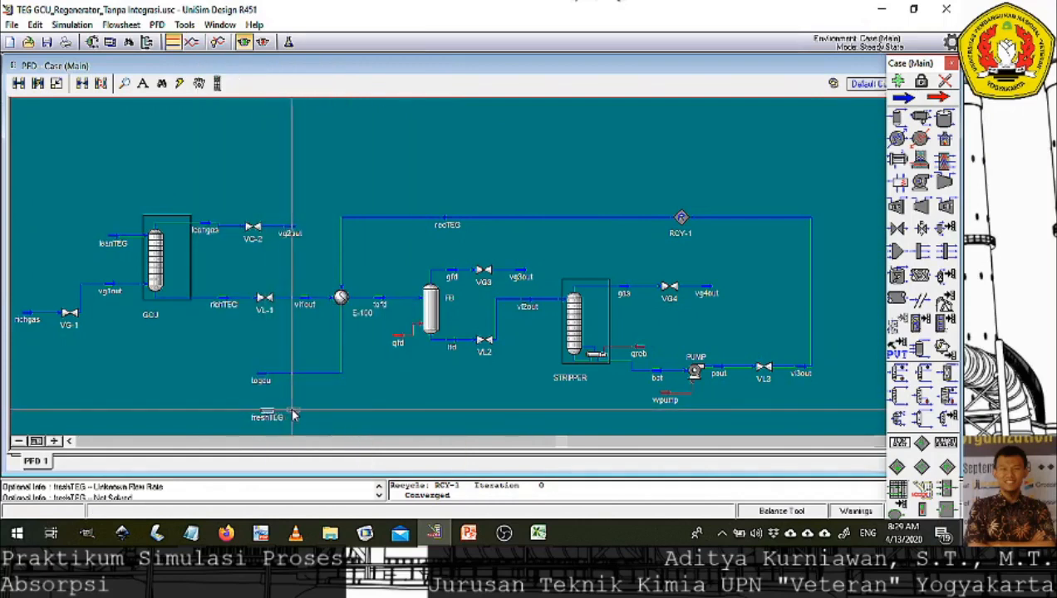
pyautogui.moveTo(268, 414); pyautogui.dragTo(307, 416)
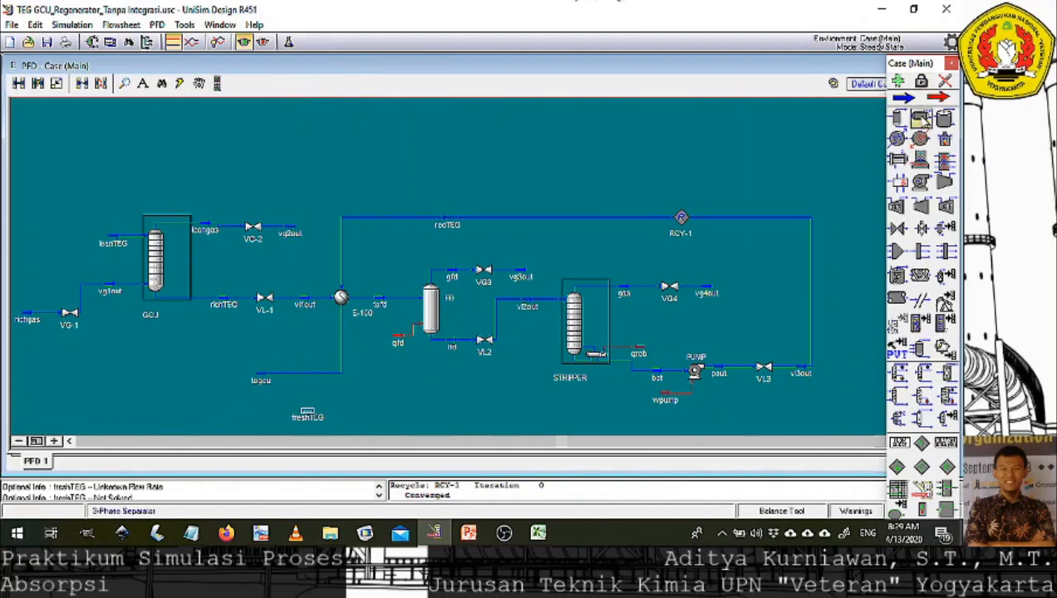
# Place a valve to the left of the freshTEG stream and name it VL4.
pyautogui.click(900, 230)
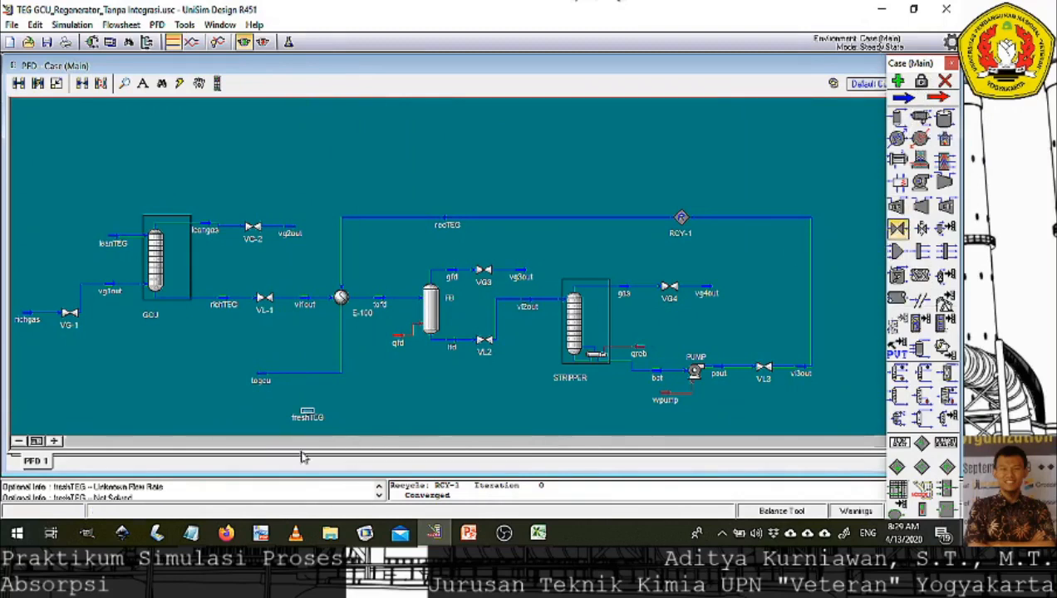
pyautogui.click(269, 413)
pyautogui.doubleClick(269, 415)
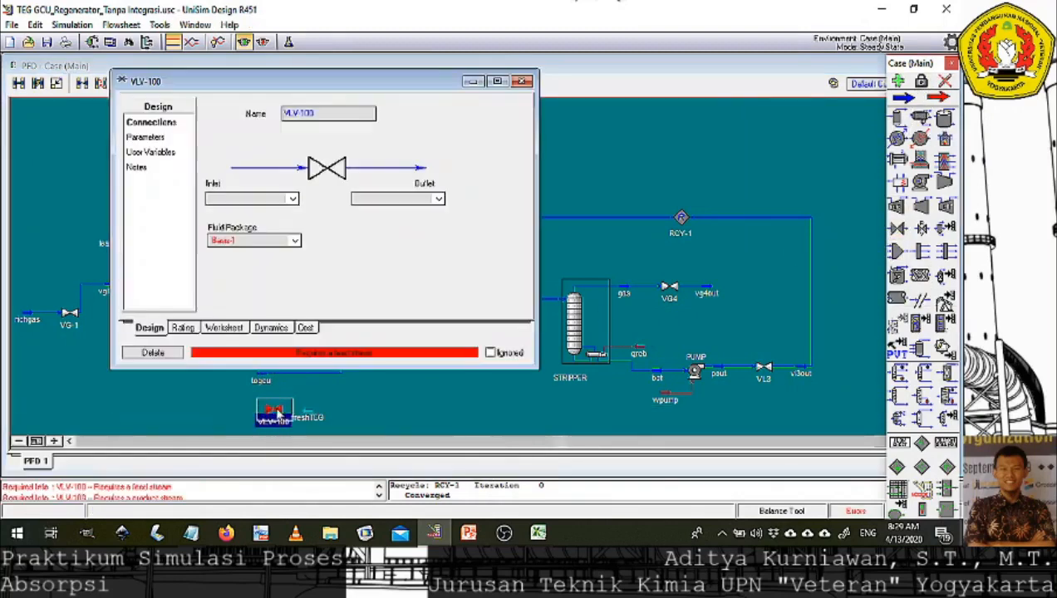
pyautogui.write('VL4')
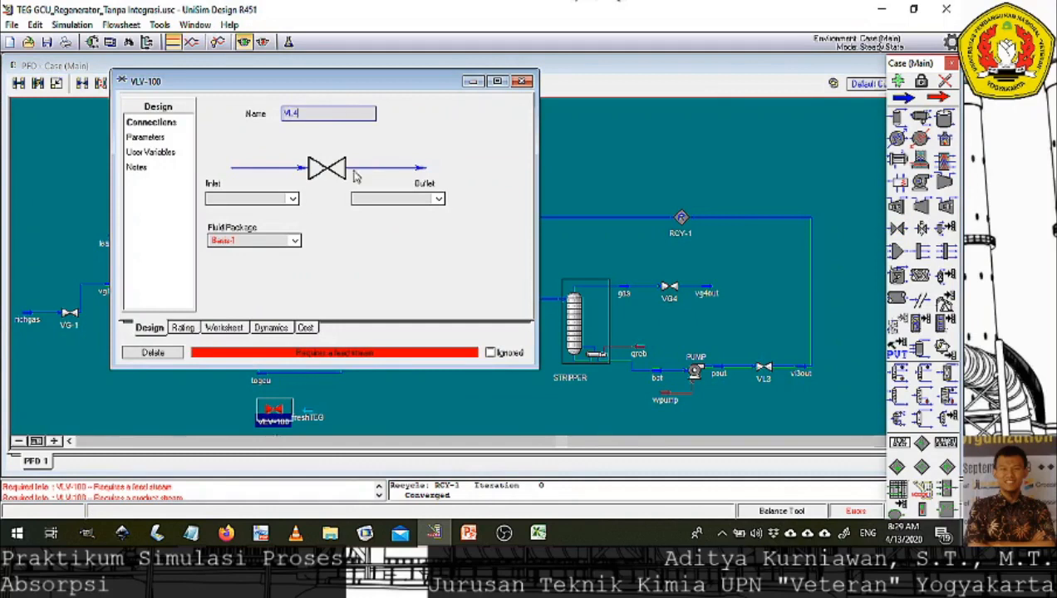
pyautogui.press('Return')
# Connect valve VL4's inlet to freshTEG and its outlet to a new stream named vl4out.
pyautogui.click(293, 199)
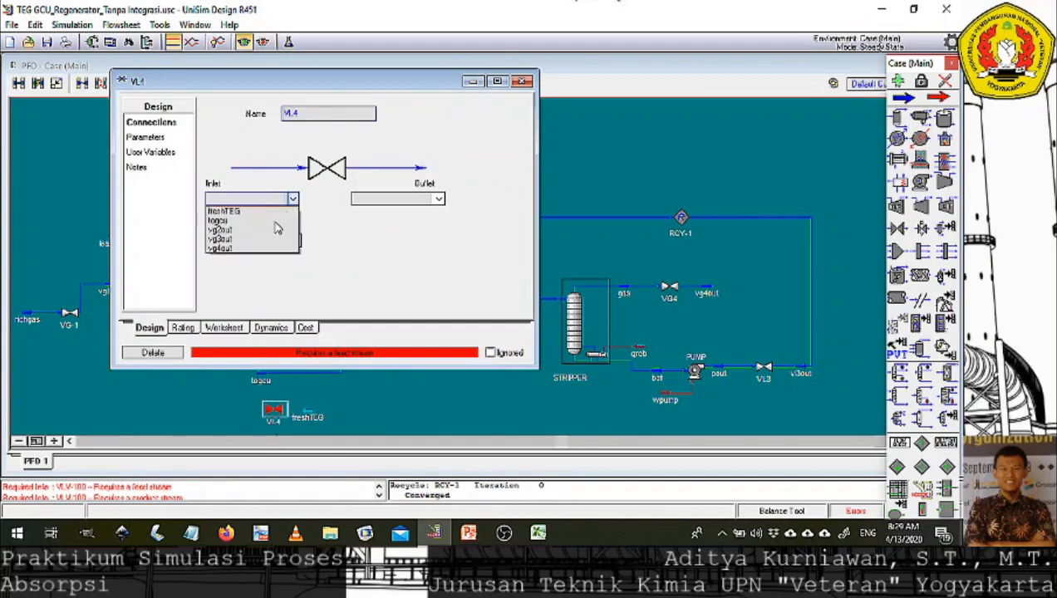
pyautogui.click(279, 220)
pyautogui.click(287, 212)
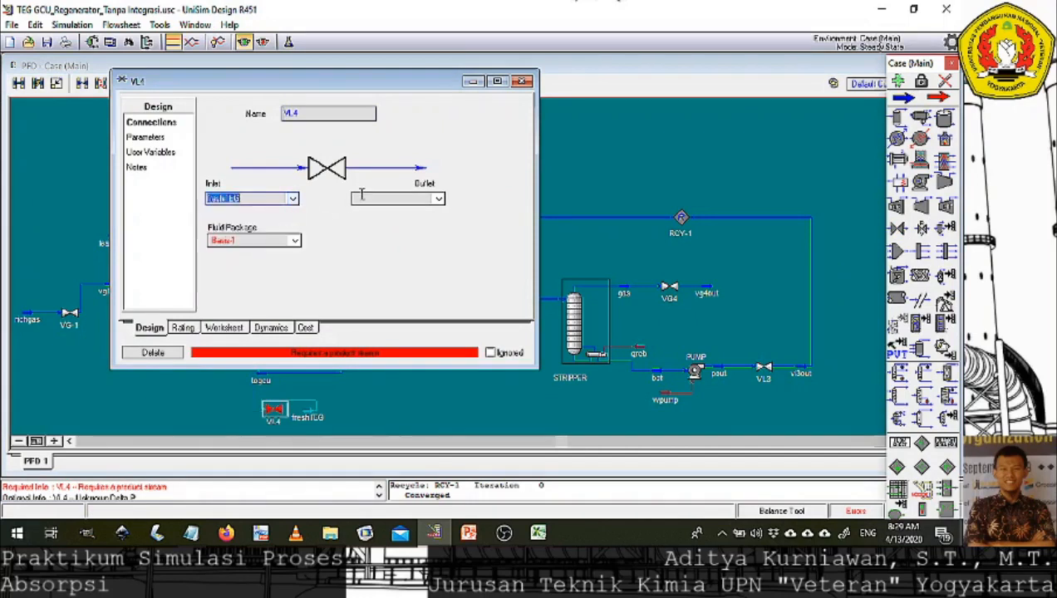
pyautogui.click(375, 199)
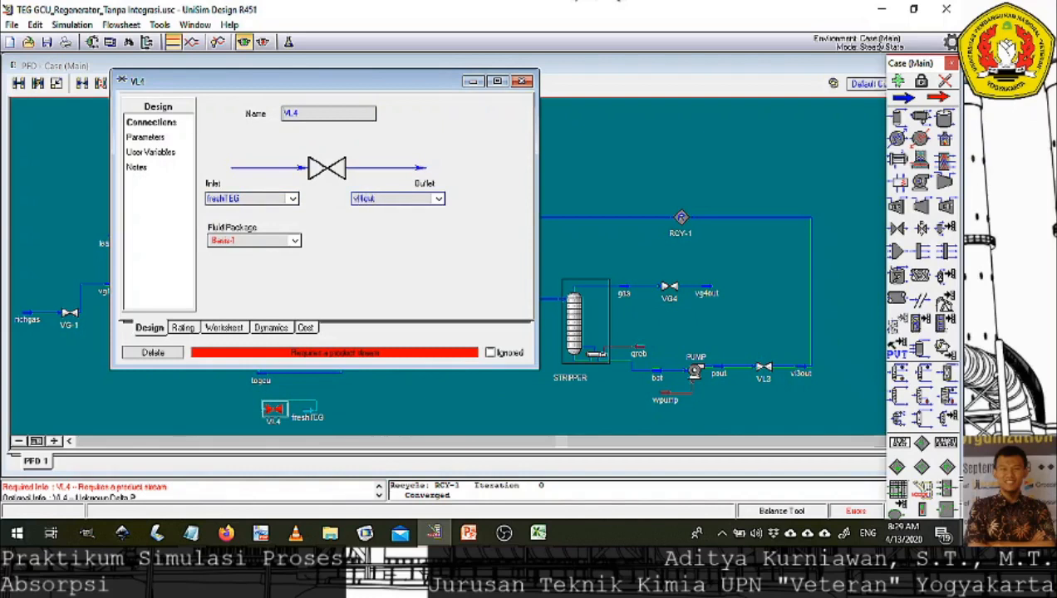
pyautogui.press('Return')
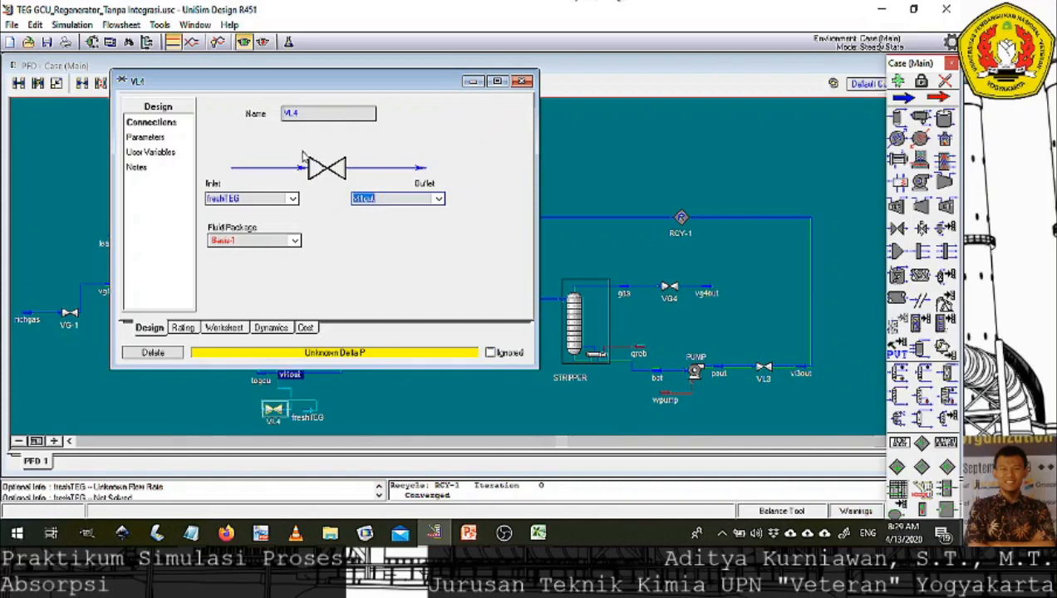
# Set the pressure drop across valve VL4 to 30 psi and close its properties.
pyautogui.click(156, 138)
pyautogui.click(329, 125)
pyautogui.write('0')
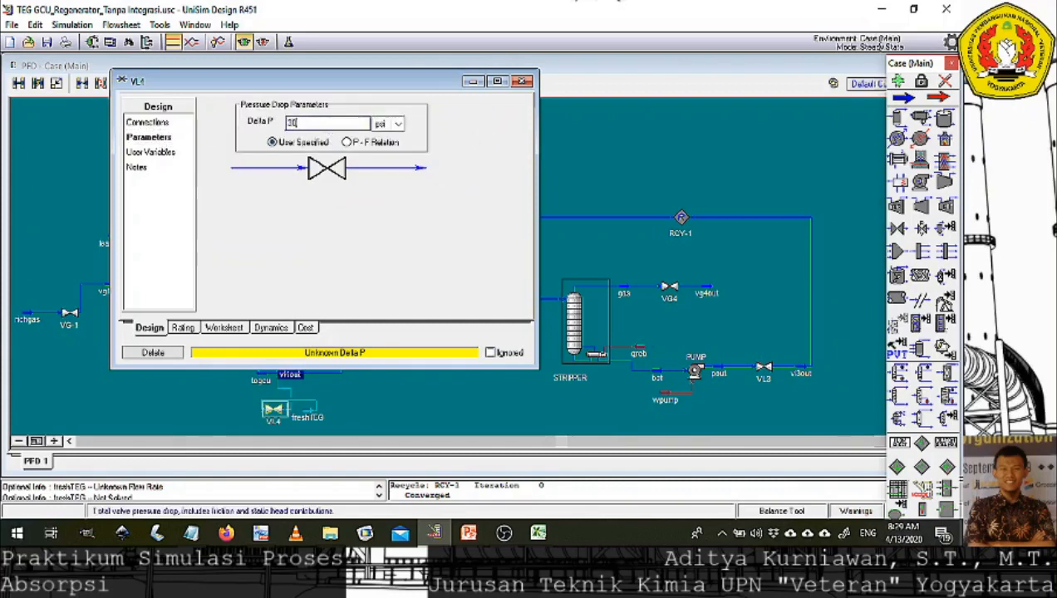
pyautogui.press('Return')
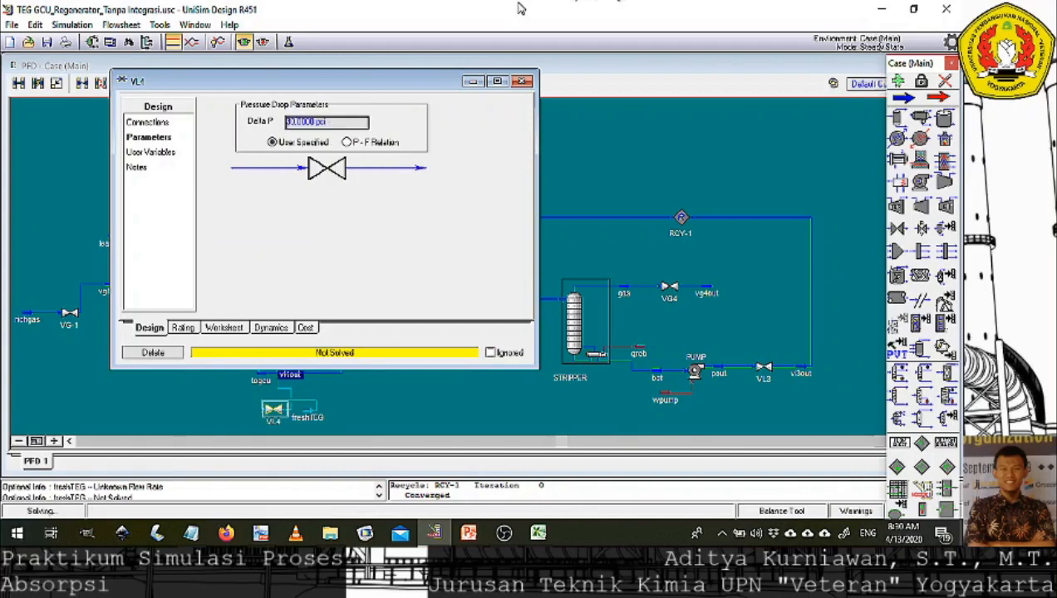
pyautogui.click(521, 83)
# Mirror the VL4 valve icon about the Y axis so it faces from freshTEG toward vl4out.
pyautogui.rightClick(274, 410)
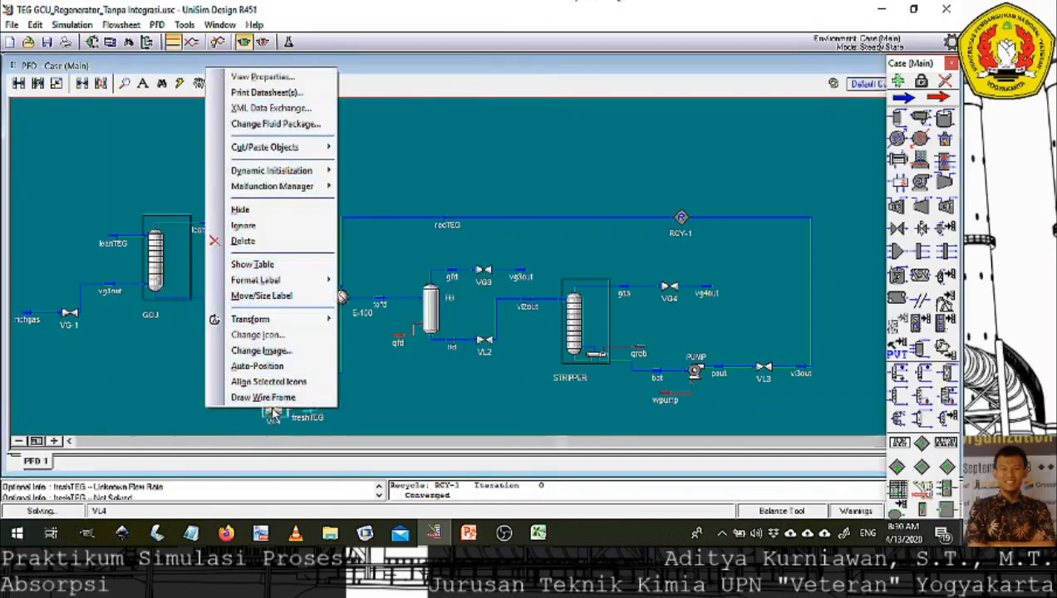
pyautogui.moveTo(301, 328)
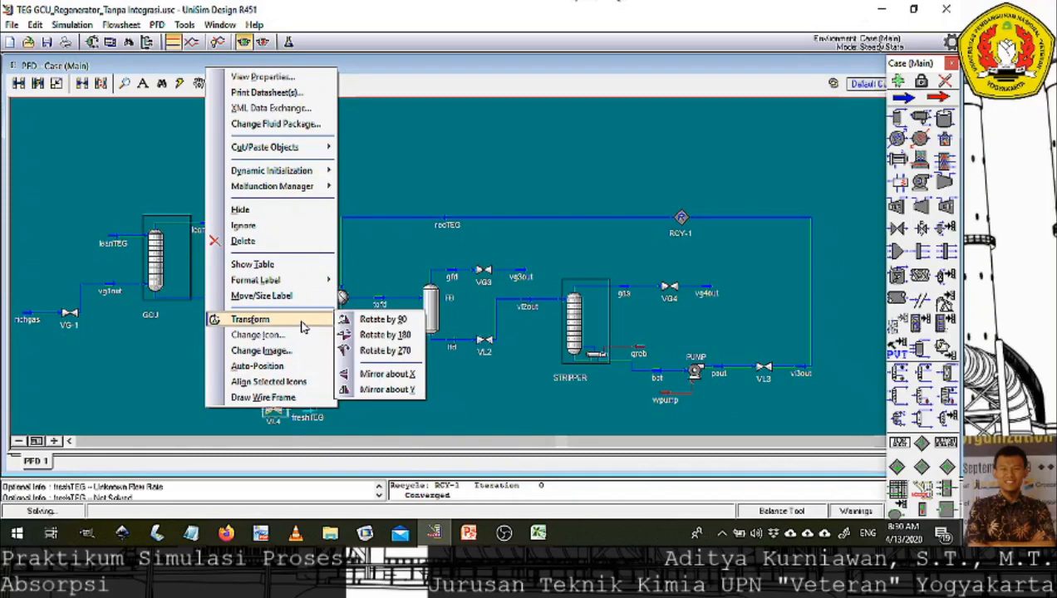
pyautogui.click(379, 390)
pyautogui.moveTo(370, 389); pyautogui.dragTo(280, 413)
pyautogui.click(281, 412)
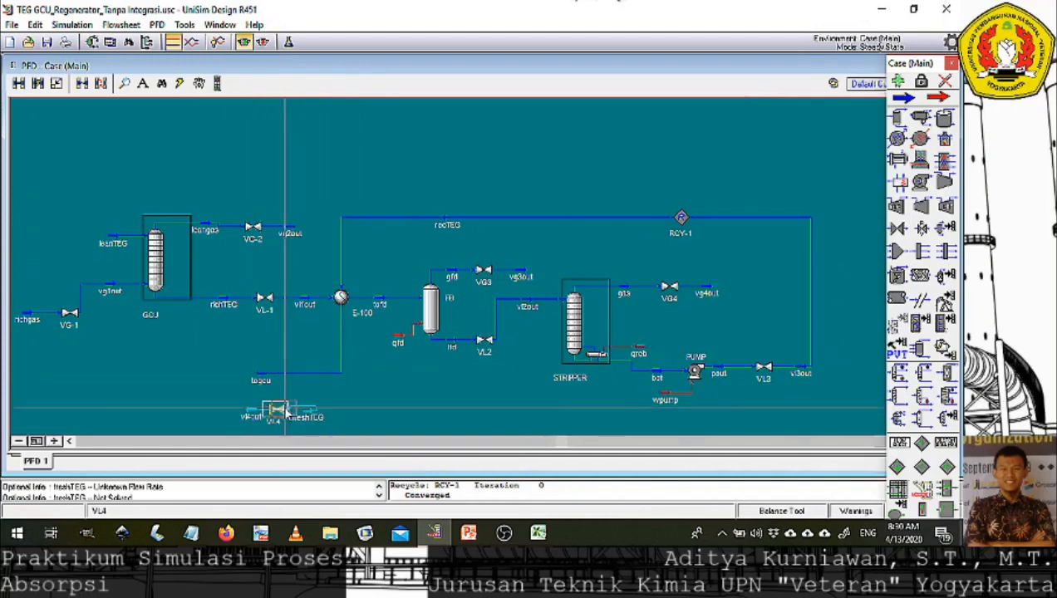
# Mirror the freshTEG stream icon and arrange freshTEG, VL4 and vl4out in a row below togcu.
pyautogui.click(311, 411)
pyautogui.moveTo(356, 402); pyautogui.dragTo(352, 405)
pyautogui.rightClick(352, 405)
pyautogui.moveTo(366, 307)
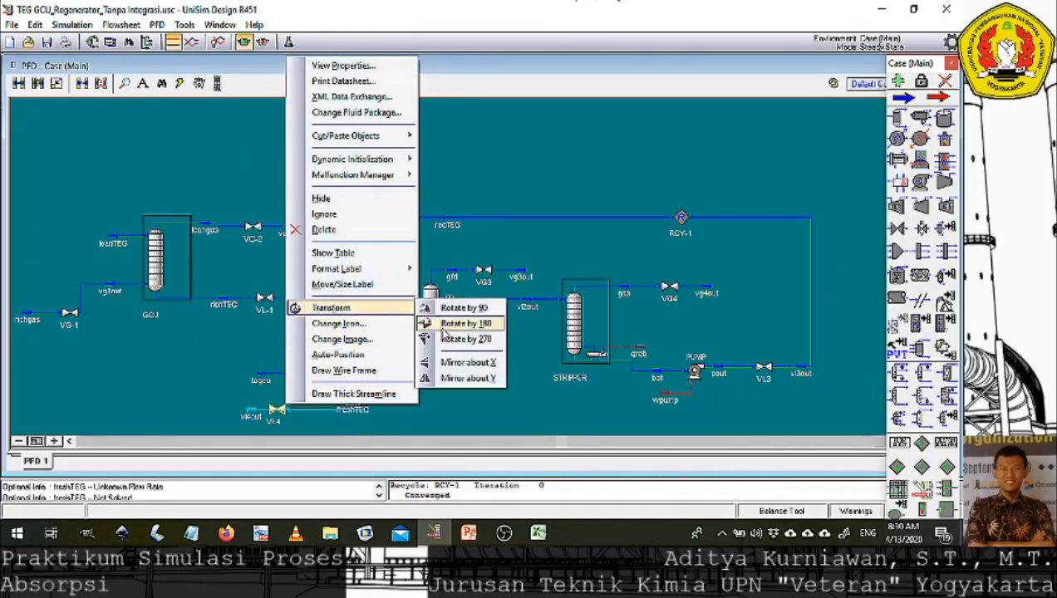
pyautogui.click(458, 374)
pyautogui.moveTo(355, 405); pyautogui.dragTo(328, 411)
pyautogui.moveTo(276, 412)
pyautogui.mouseDown()
pyautogui.moveTo(289, 411)
pyautogui.moveTo(260, 412)
pyautogui.mouseUp()
pyautogui.moveTo(325, 418)
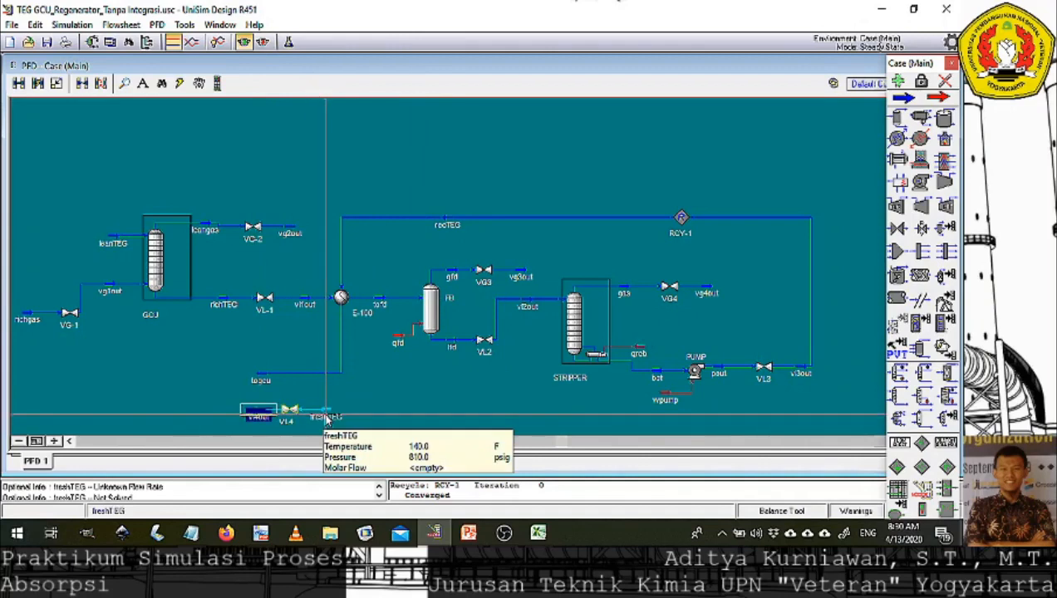
# Set the mass flow of the freshTEG stream to 21.3 lb/hr and close its properties.
pyautogui.doubleClick(325, 418)
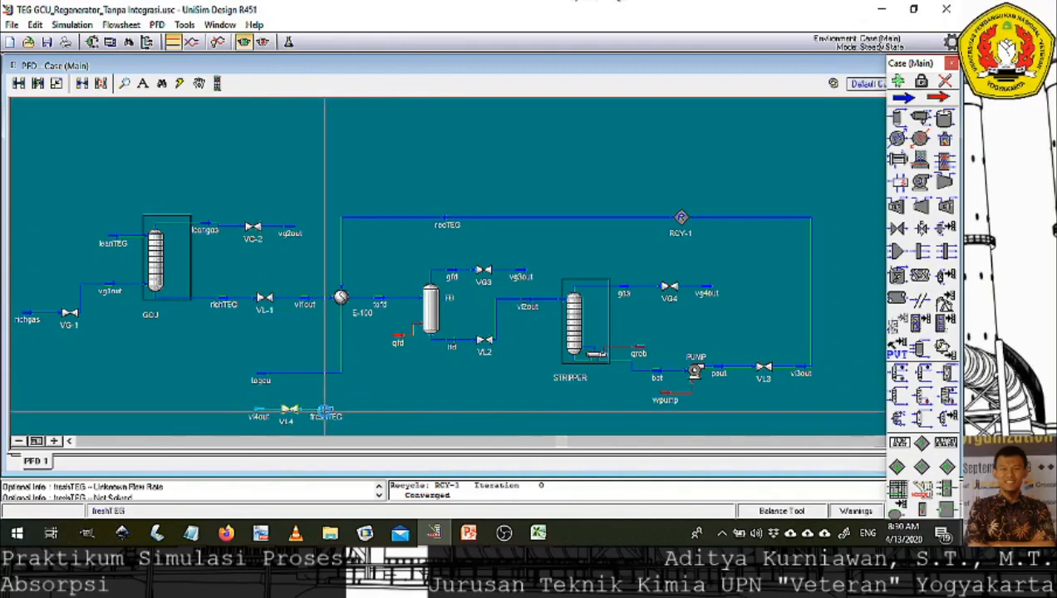
pyautogui.click(411, 172)
pyautogui.write('21.3')
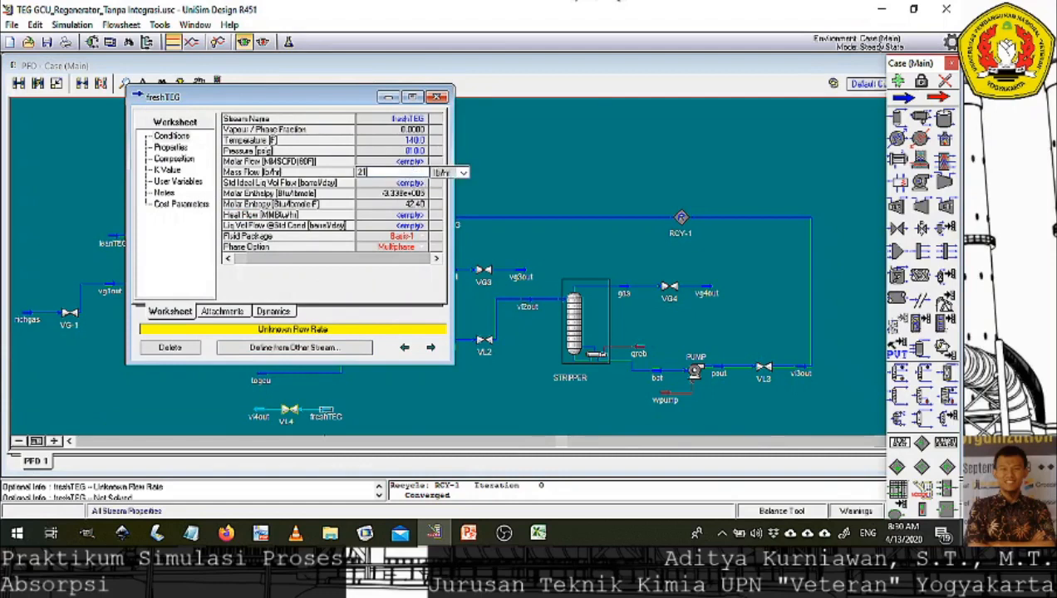
pyautogui.press('Return')
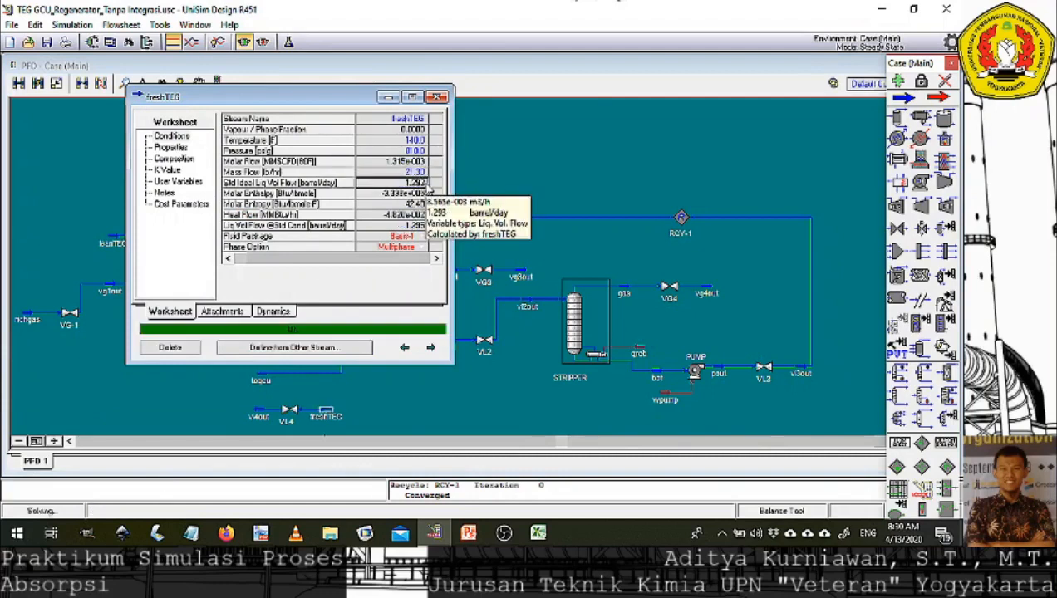
pyautogui.click(438, 97)
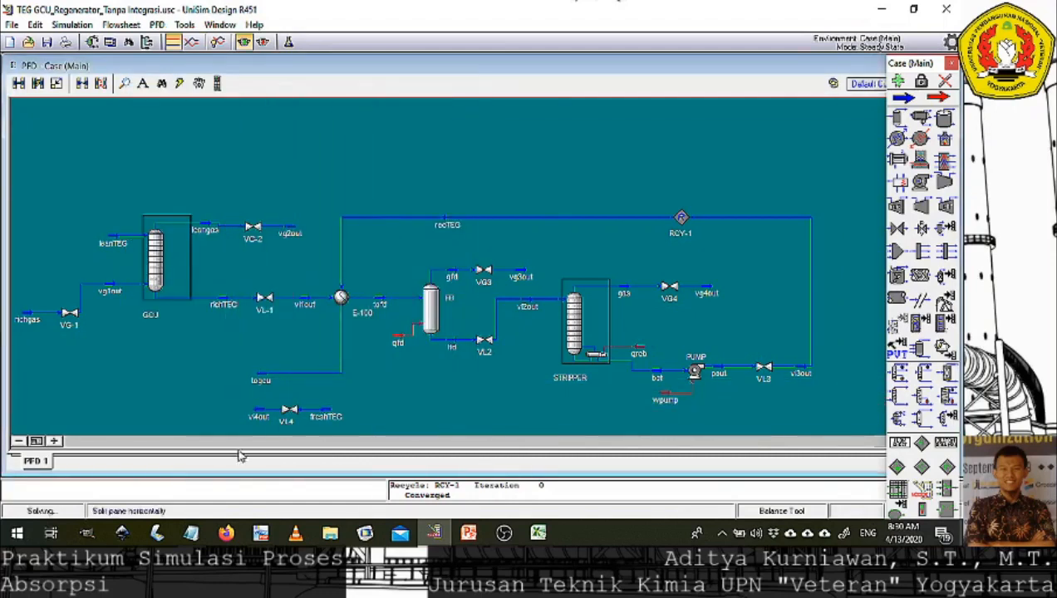
# Add a mixer between togcu and vl4out on the flowsheet and name it ML.
pyautogui.moveTo(260, 418)
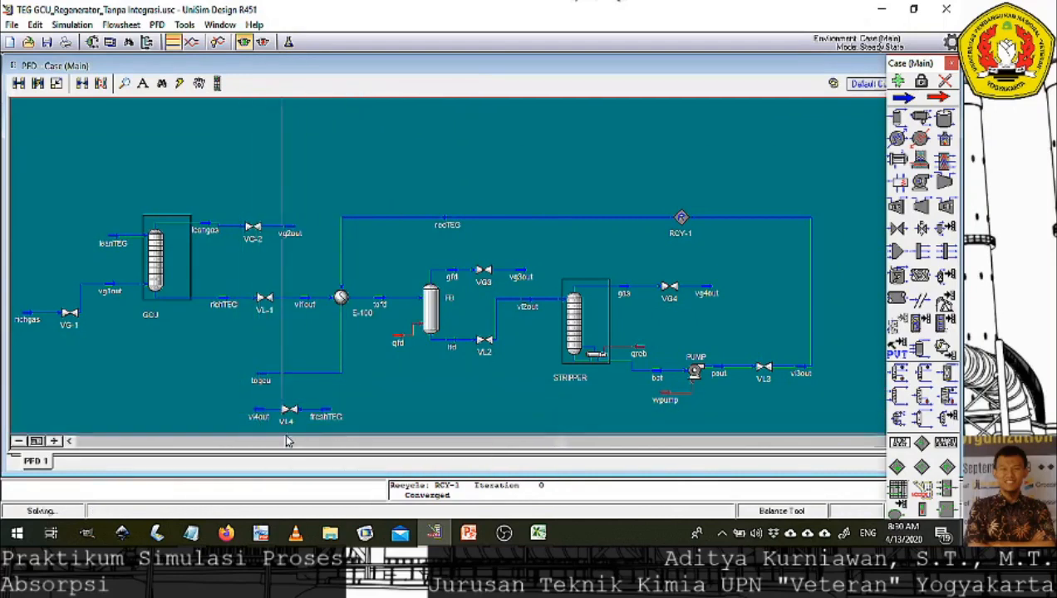
pyautogui.click(259, 415)
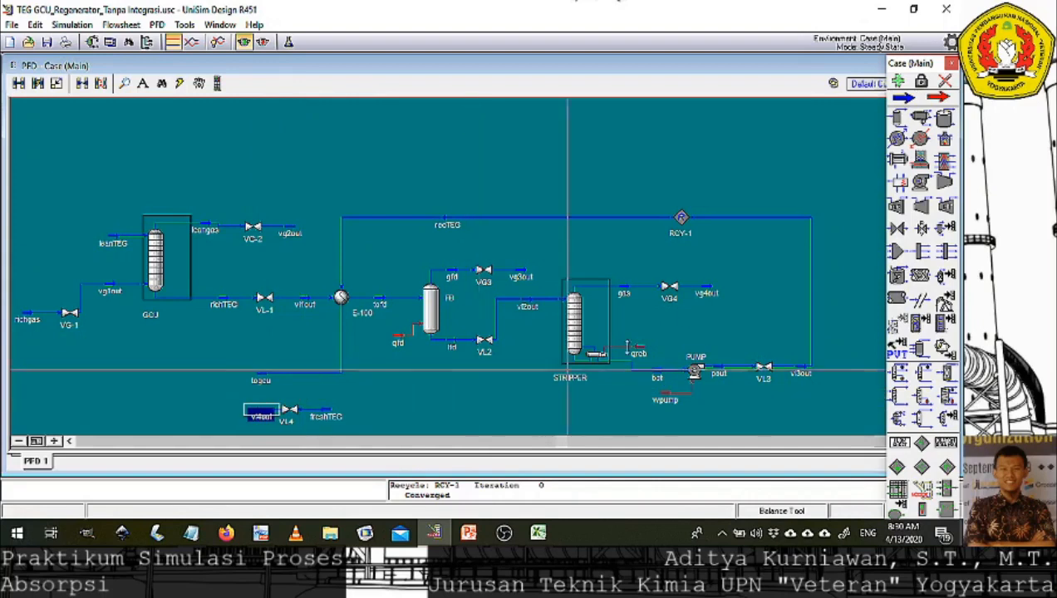
pyautogui.click(897, 251)
pyautogui.click(221, 409)
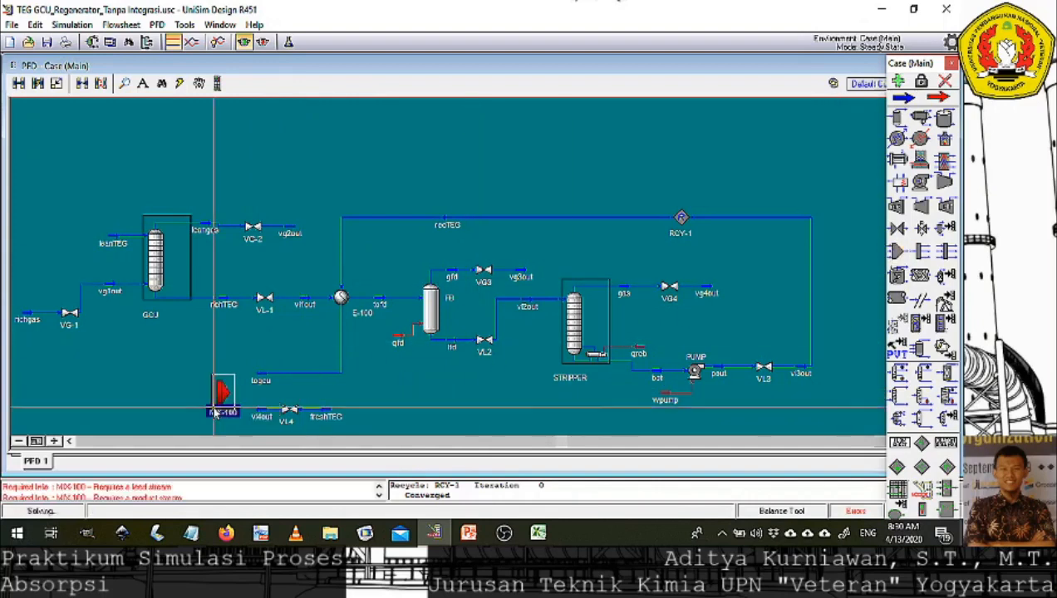
pyautogui.doubleClick(222, 392)
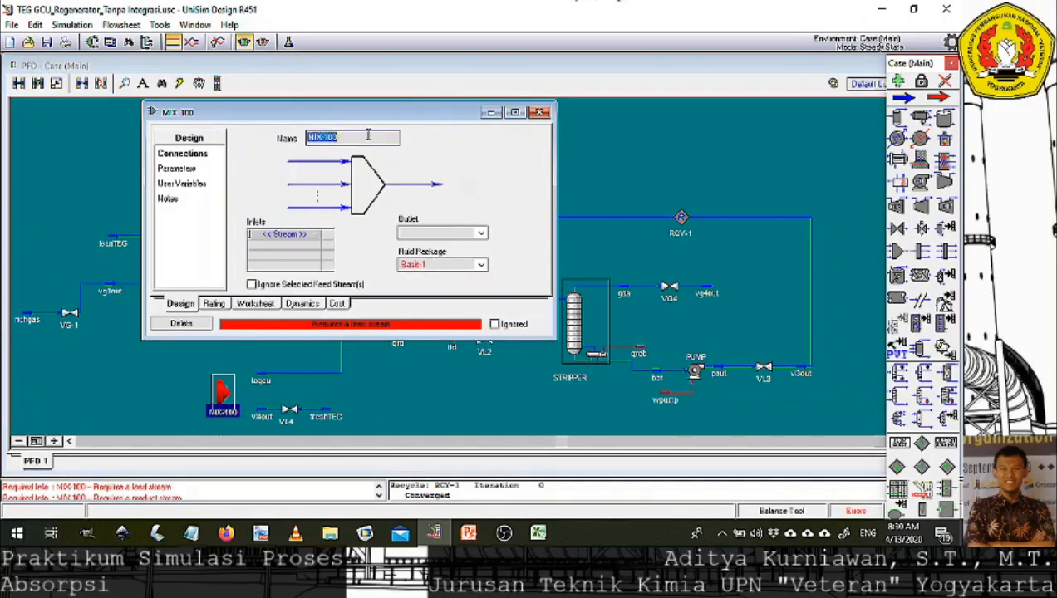
pyautogui.write('ML')
# Connect togcu and vl4out as the inlets of mixer ML and close its properties.
pyautogui.click(311, 235)
pyautogui.click(316, 235)
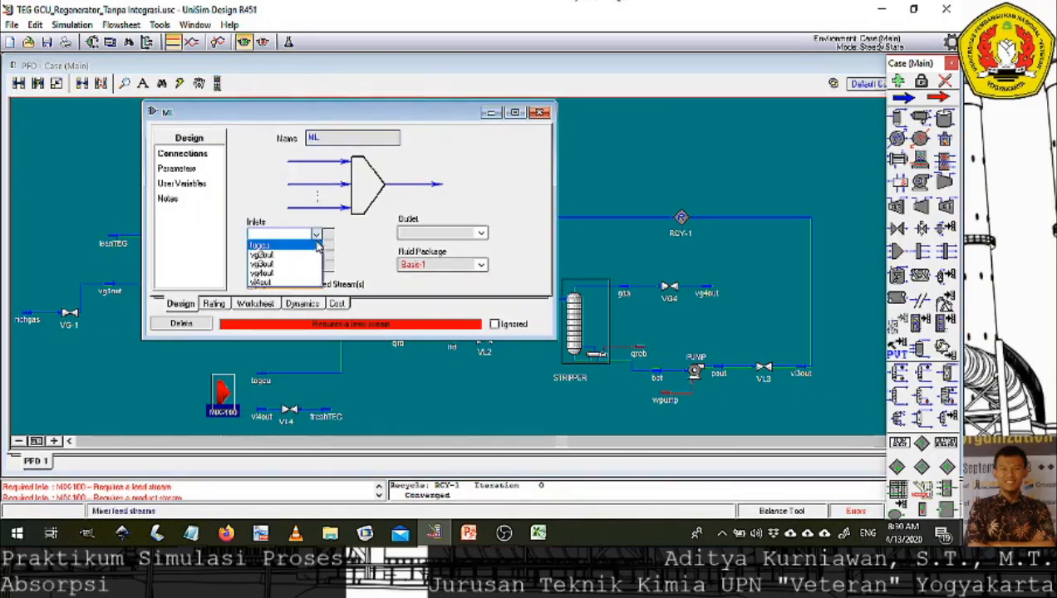
pyautogui.click(316, 247)
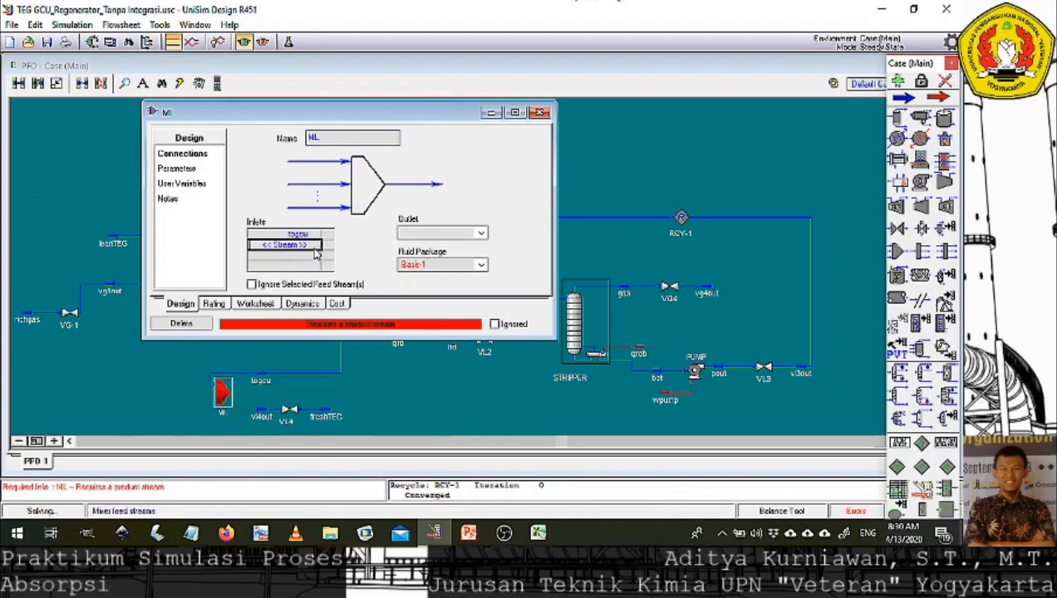
pyautogui.click(317, 246)
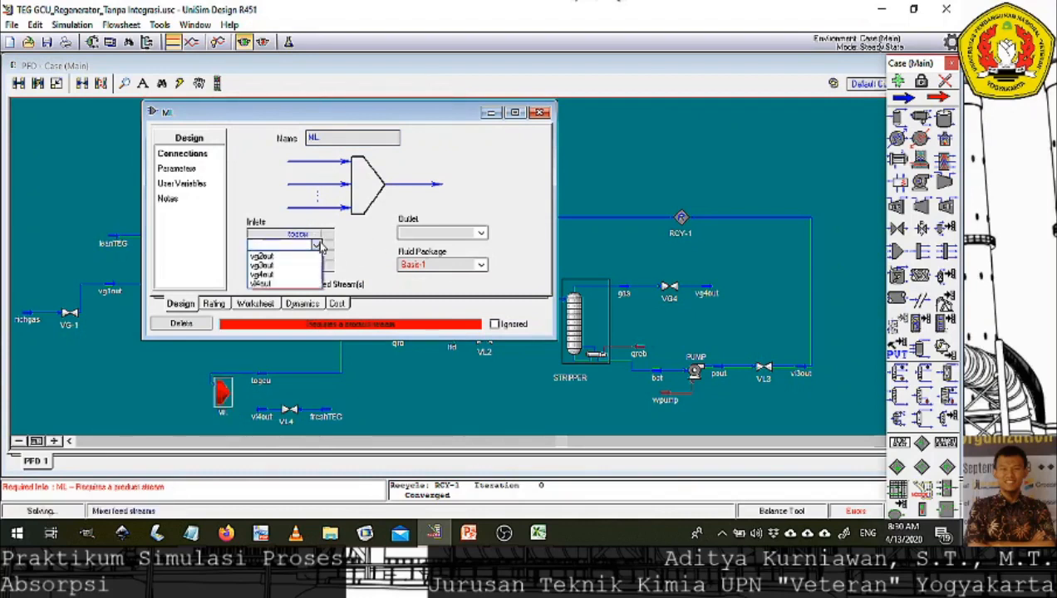
pyautogui.click(279, 285)
pyautogui.click(542, 111)
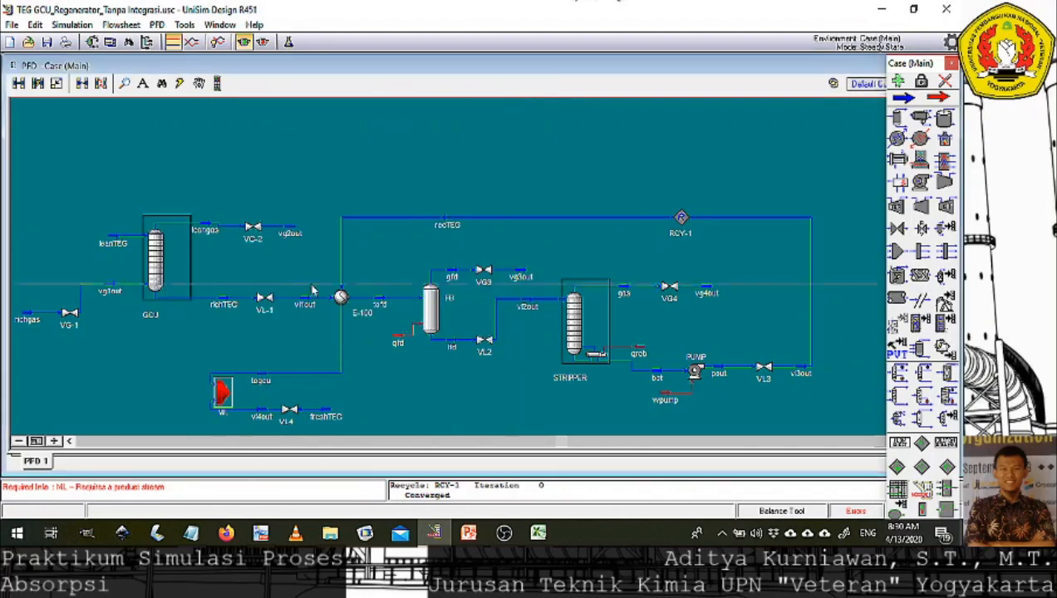
# Mirror the ML mixer icon about the Y axis so its inlets face togcu and vl4out.
pyautogui.rightClick(221, 396)
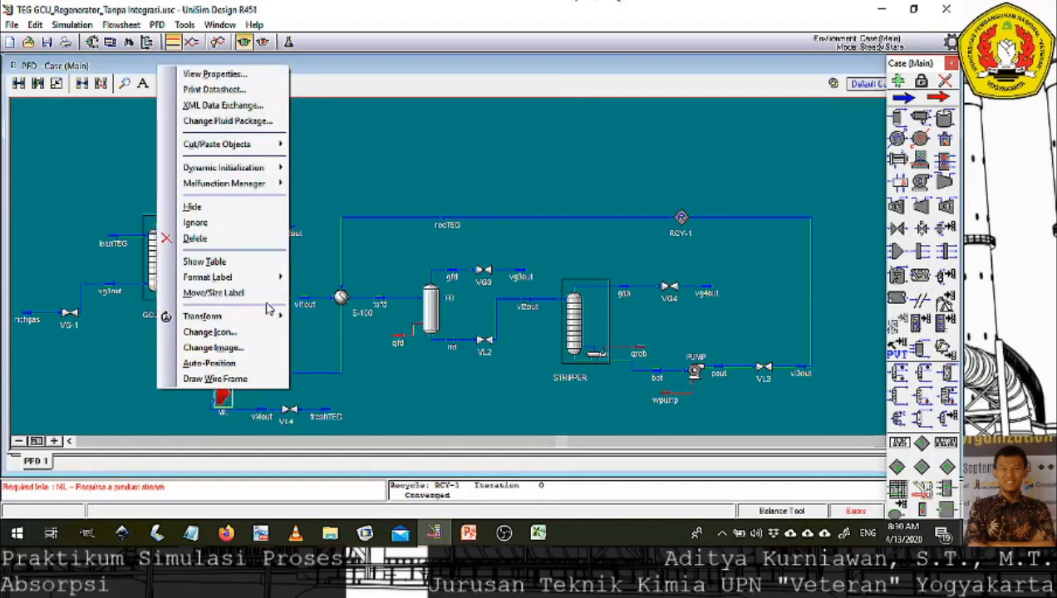
pyautogui.moveTo(273, 316)
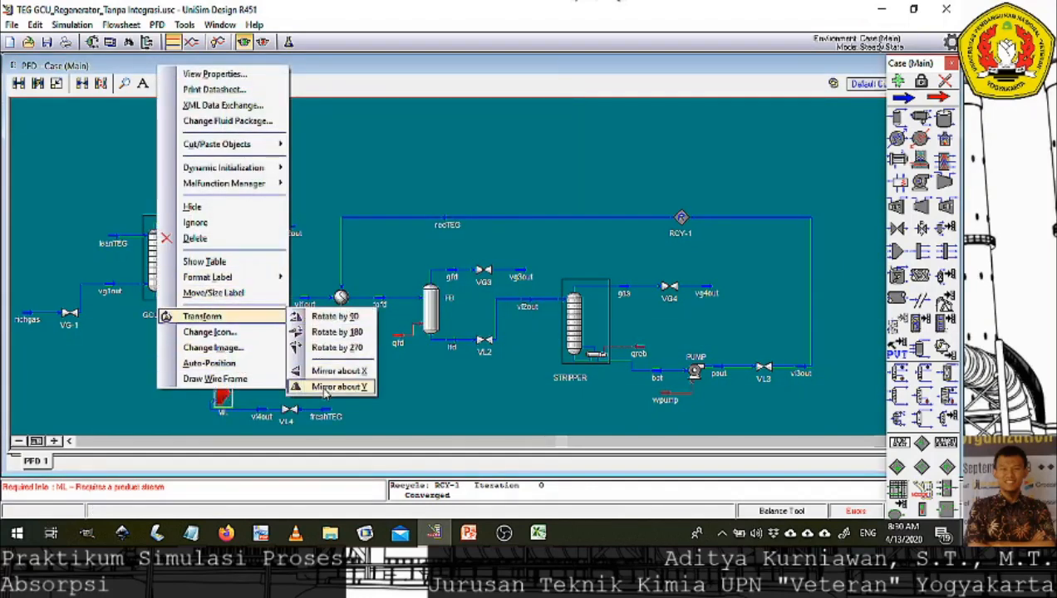
pyautogui.click(223, 398)
# Create a new outlet stream named mlout for mixer ML and close its properties.
pyautogui.doubleClick(221, 397)
pyautogui.click(443, 249)
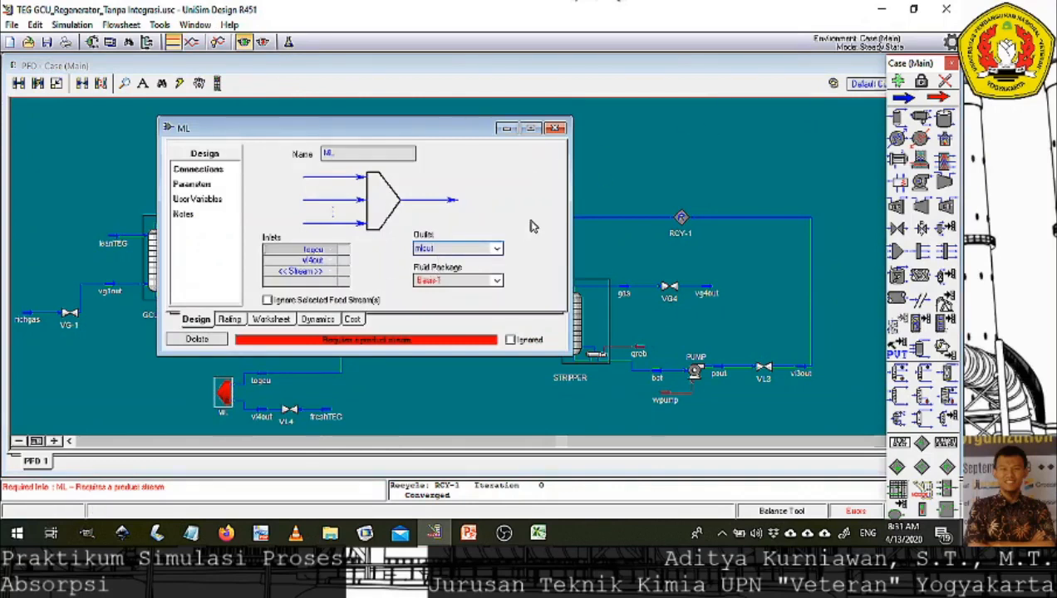
pyautogui.press('Return')
pyautogui.click(555, 128)
pyautogui.click(385, 398)
# Inspect the mlout stream's conditions, including its mass flow, and close its properties.
pyautogui.moveTo(188, 399)
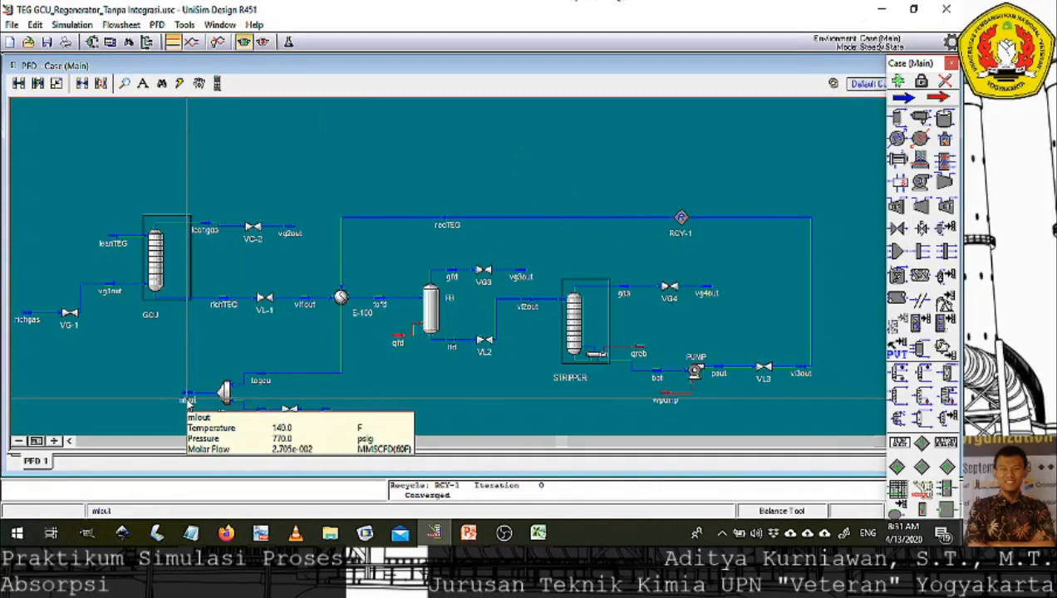
pyautogui.doubleClick(187, 399)
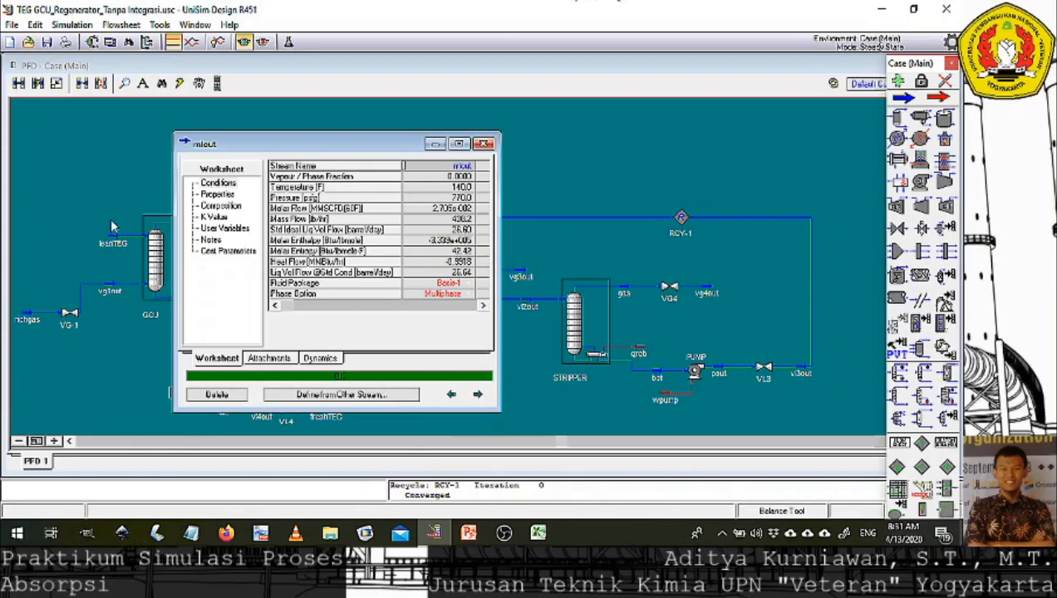
pyautogui.click(484, 144)
# Set the freshTEG mass flow to 23.3 lb/hr and check the resulting mass flow of mlout.
pyautogui.moveTo(296, 411)
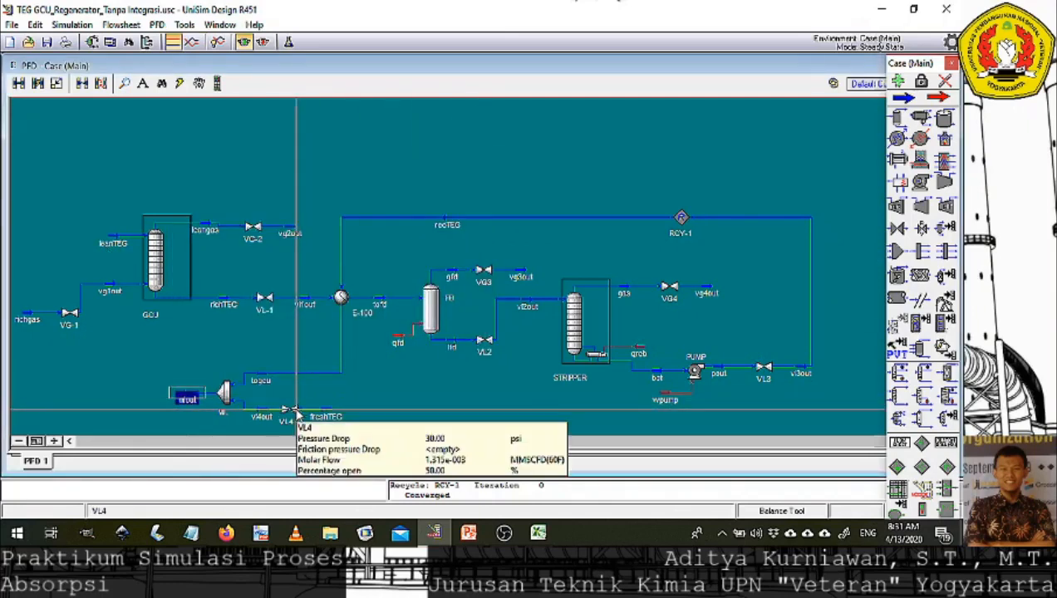
pyautogui.moveTo(339, 418)
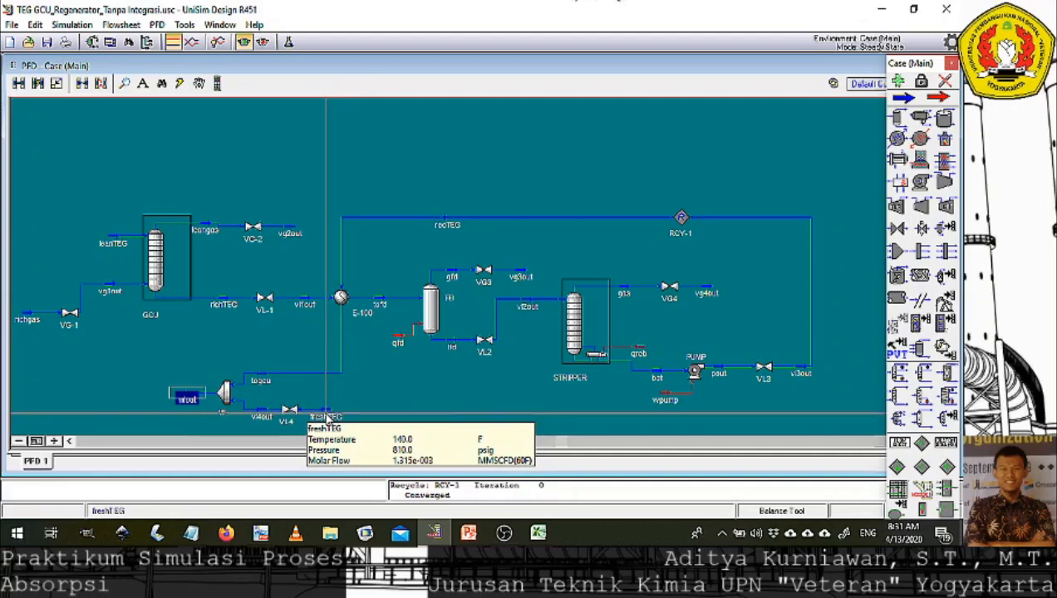
pyautogui.doubleClick(328, 418)
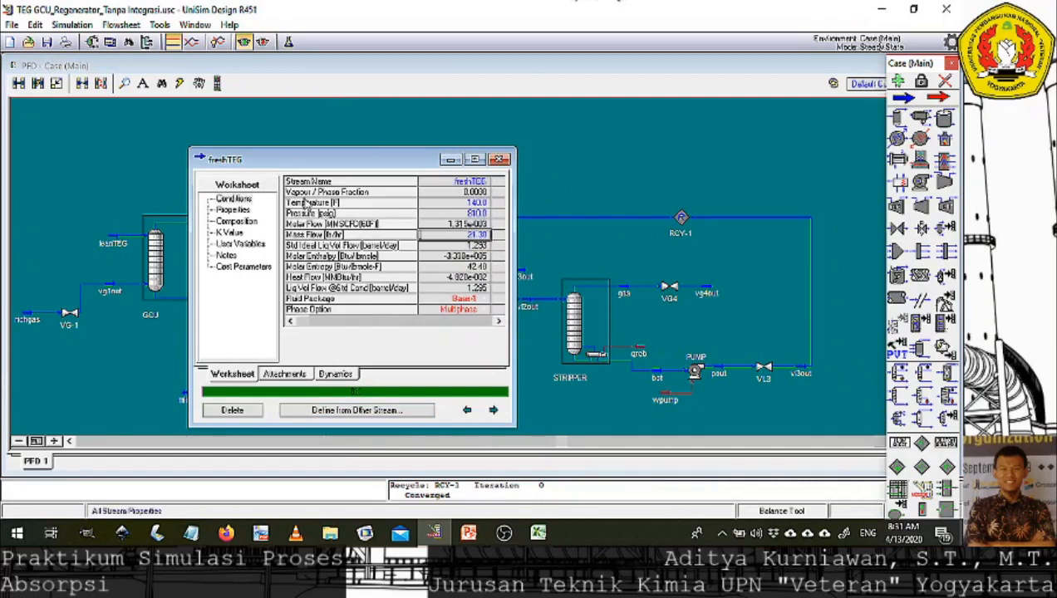
pyautogui.write('23')
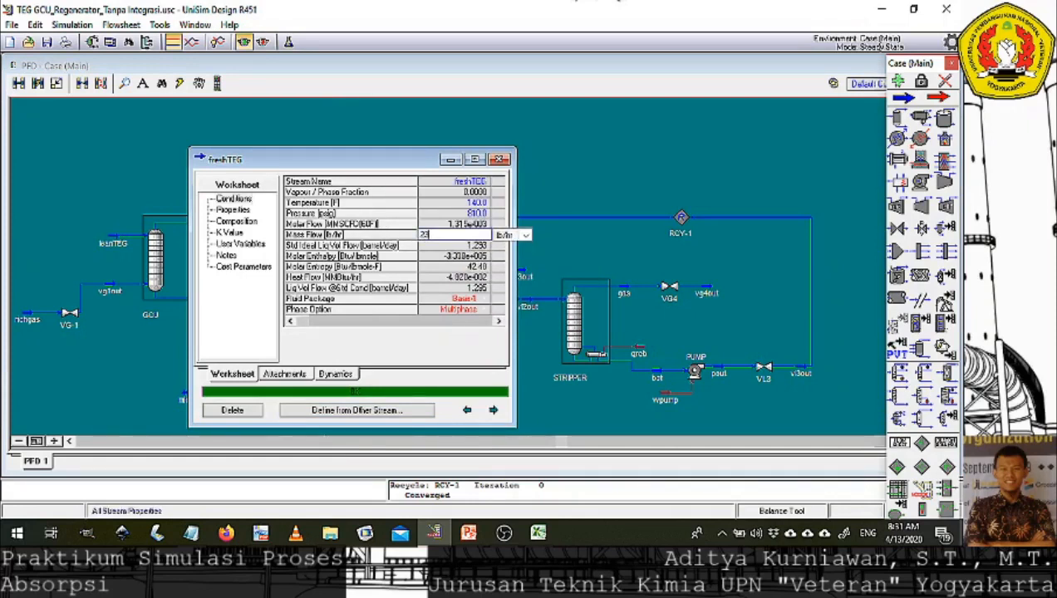
pyautogui.write('.3')
pyautogui.press('Return')
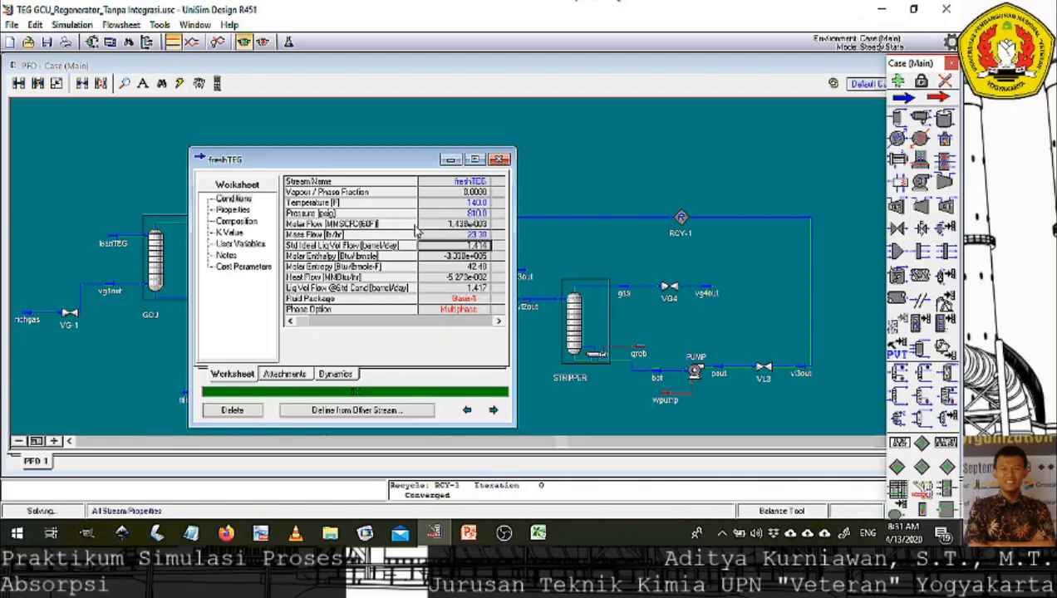
pyautogui.click(498, 159)
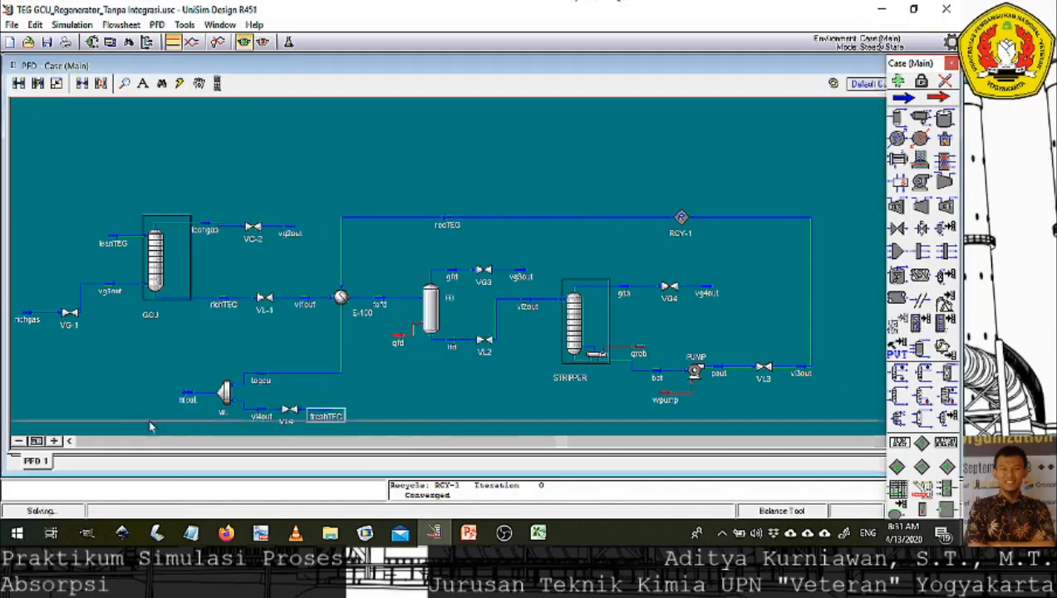
pyautogui.doubleClick(187, 399)
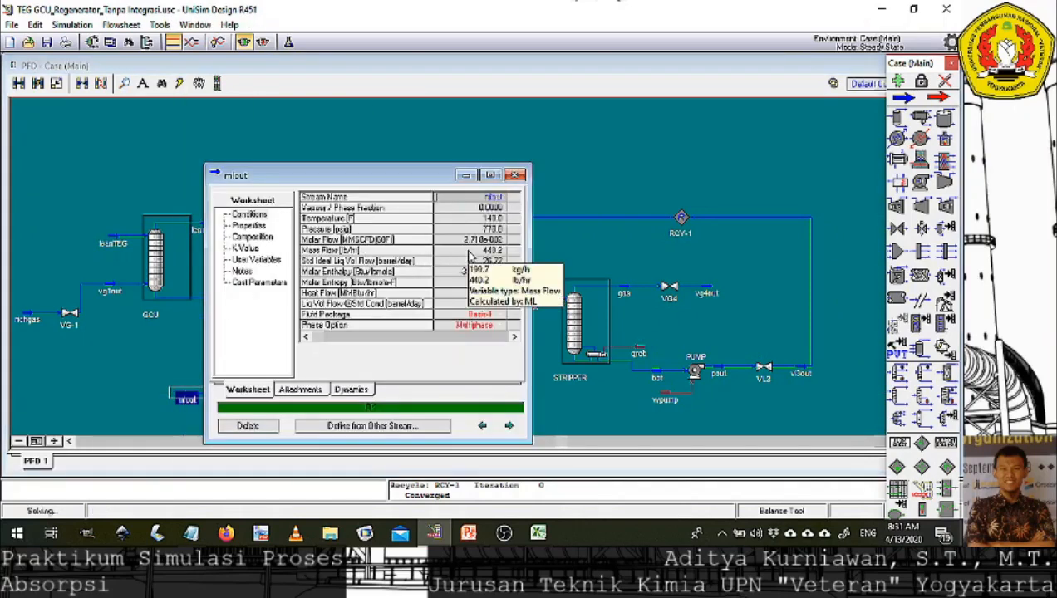
pyautogui.click(516, 176)
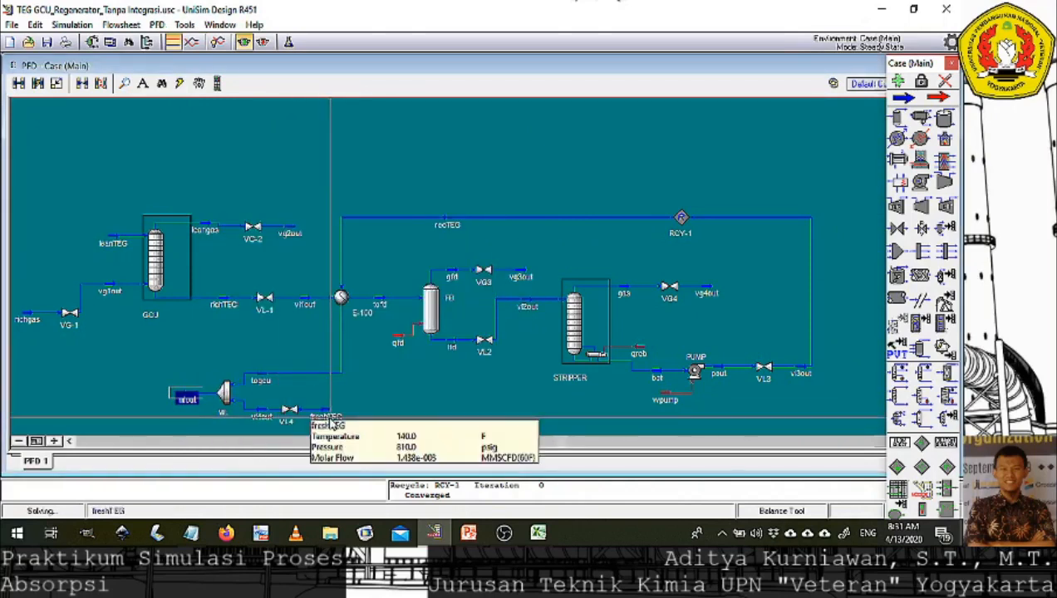
# Set the freshTEG mass flow to 23.1 lb/hr and check the resulting mass flow of mlout.
pyautogui.doubleClick(327, 412)
pyautogui.click(506, 268)
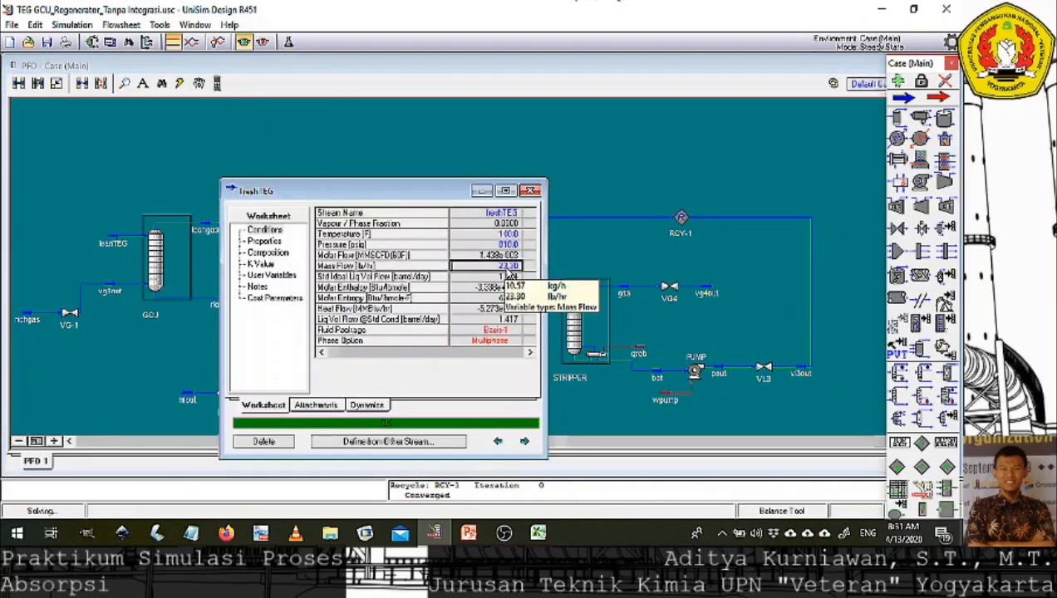
pyautogui.click(506, 266)
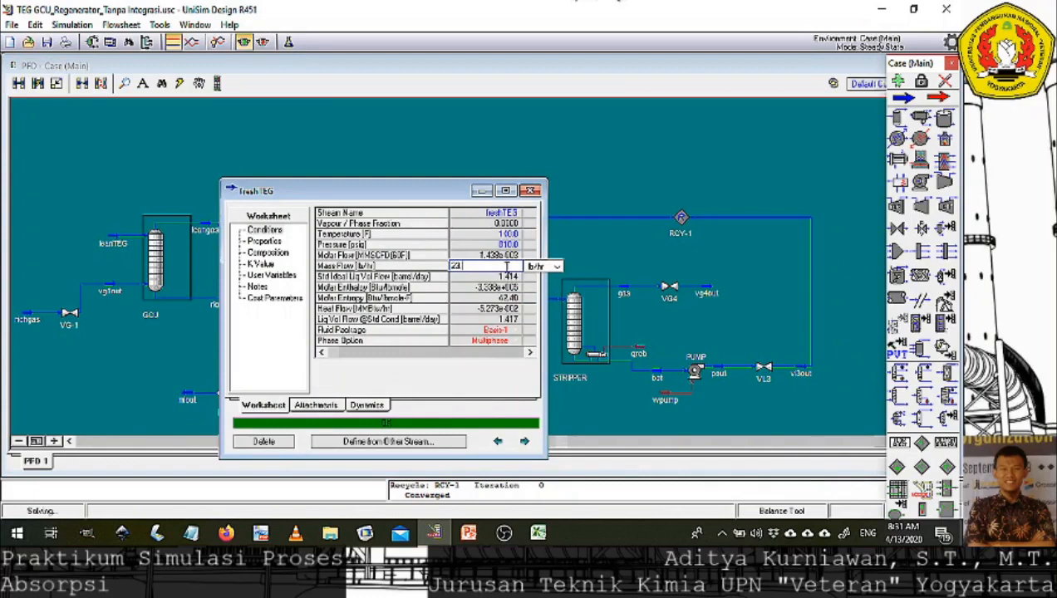
pyautogui.write('23.1')
pyautogui.press('Return')
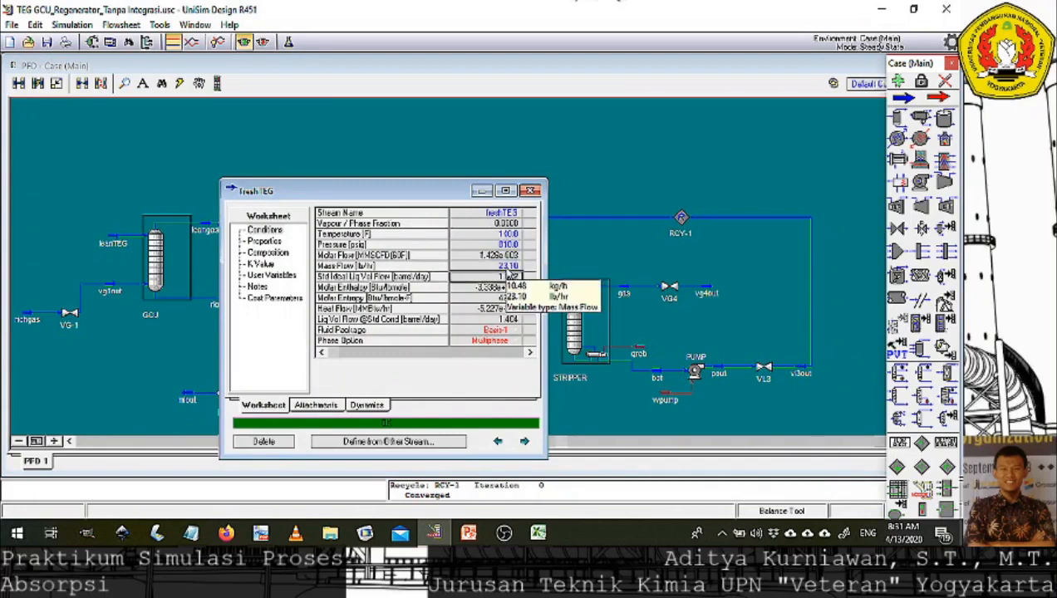
pyautogui.click(532, 191)
pyautogui.doubleClick(190, 400)
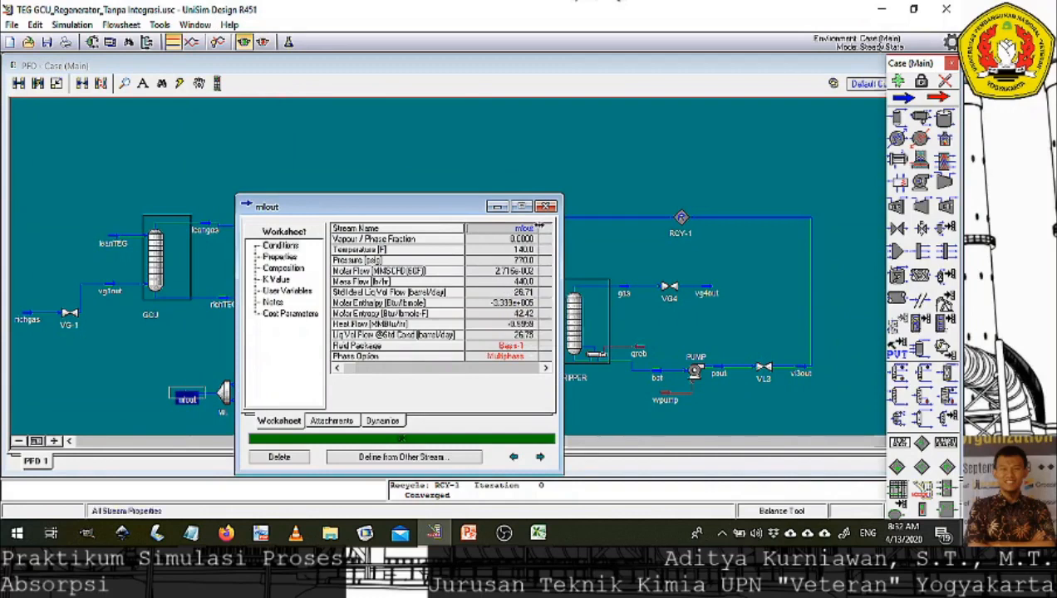
pyautogui.click(546, 206)
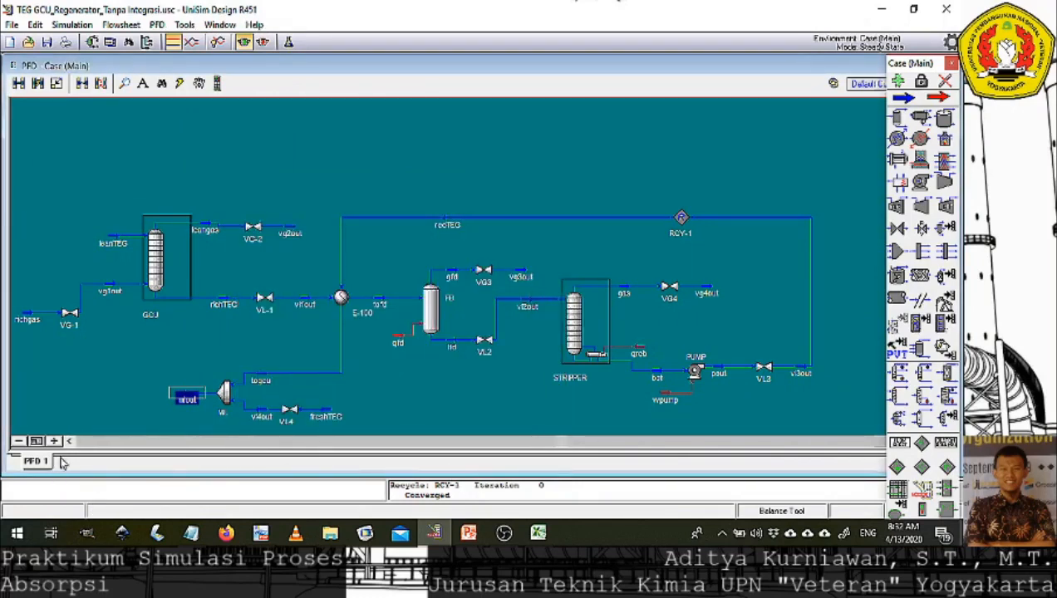
# Examine the temperature, pressure and molar flow of the mlout stream on the flowsheet.
pyautogui.click(72, 442)
pyautogui.click(613, 387)
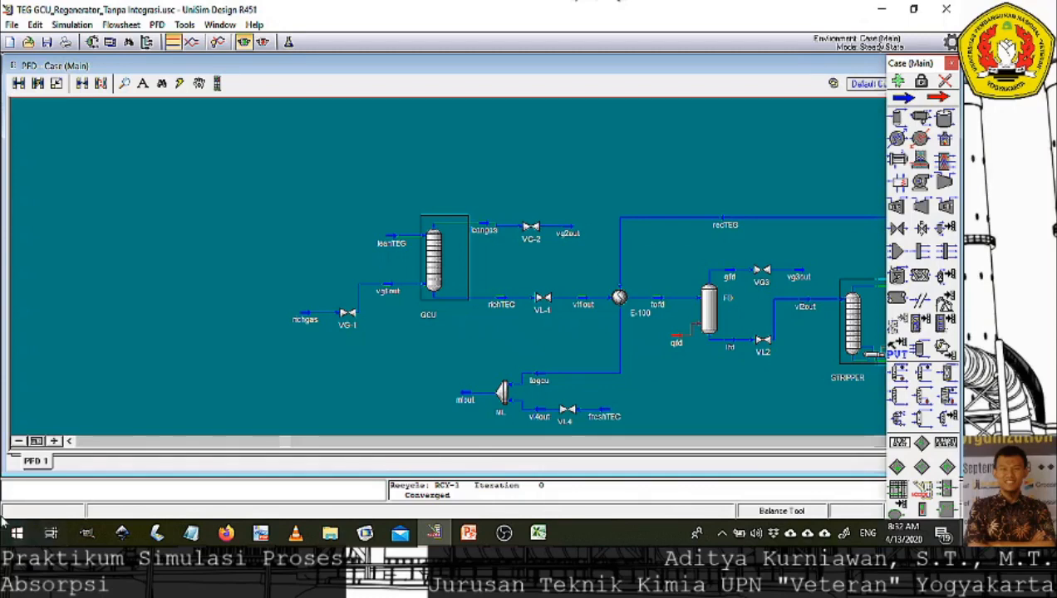
pyautogui.click(466, 392)
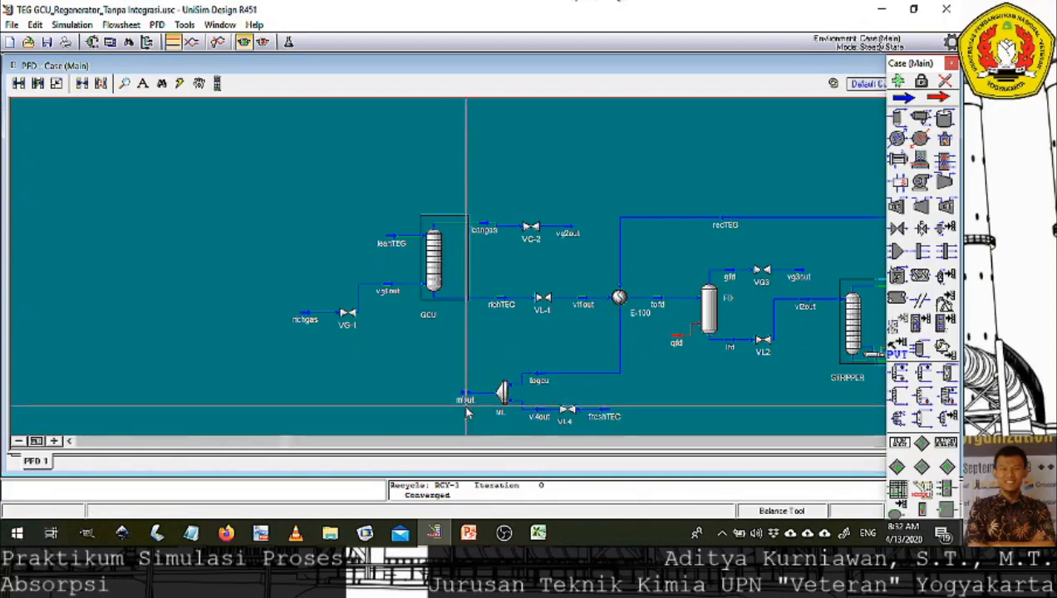
pyautogui.doubleClick(465, 393)
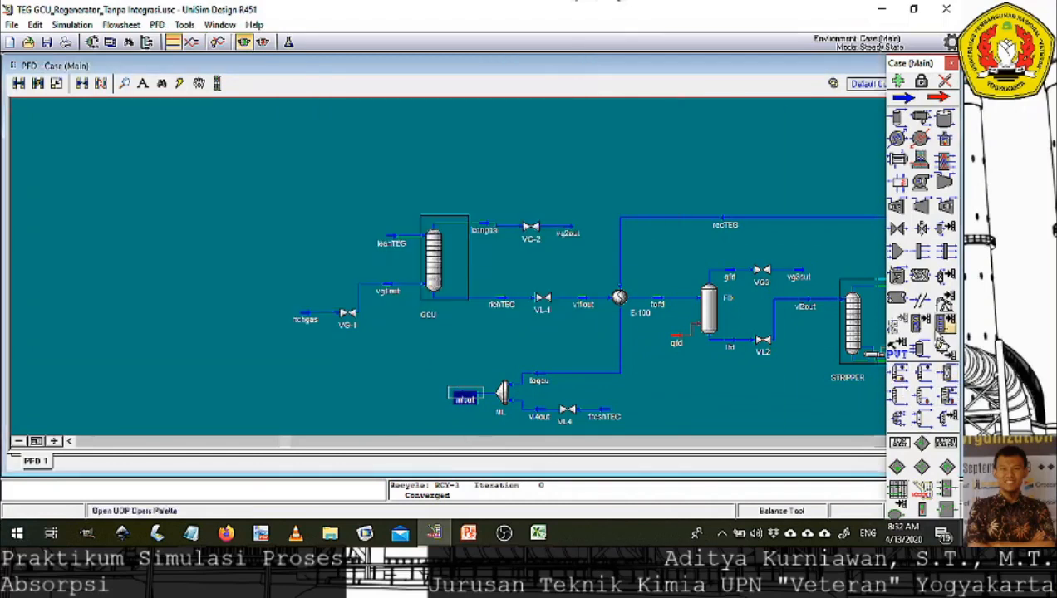
pyautogui.moveTo(235, 392)
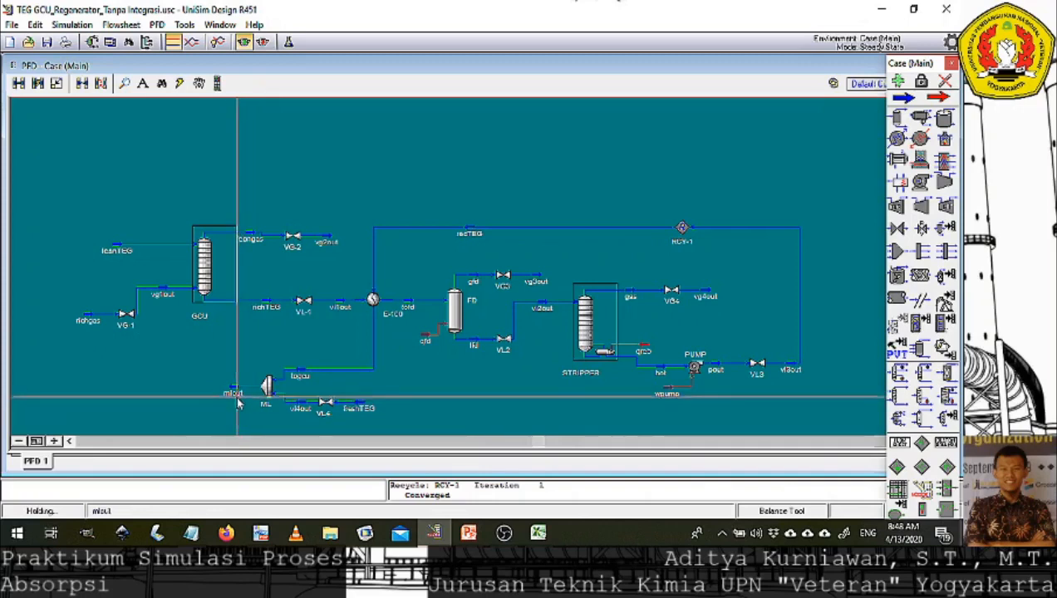
pyautogui.moveTo(235, 394)
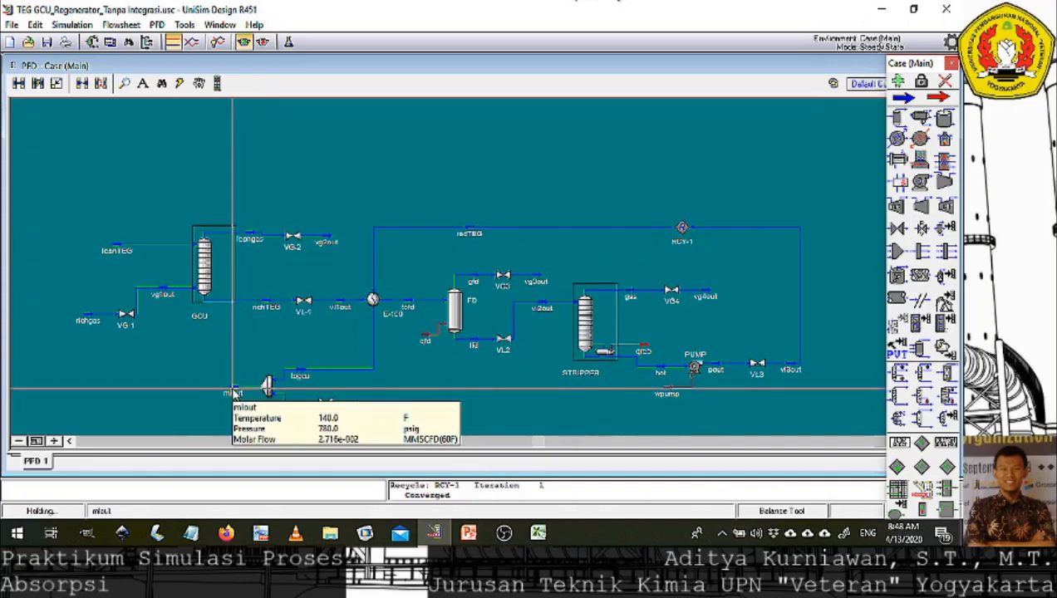
# Check the temperature, pressure and mass flow of the mlout stream, closing its properties when done.
pyautogui.doubleClick(236, 394)
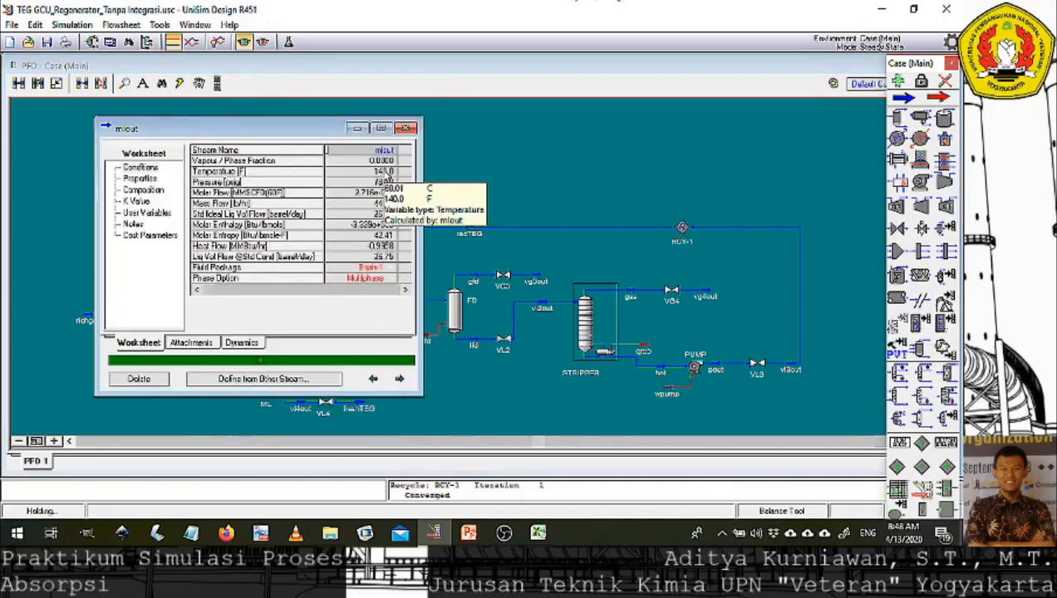
pyautogui.click(406, 129)
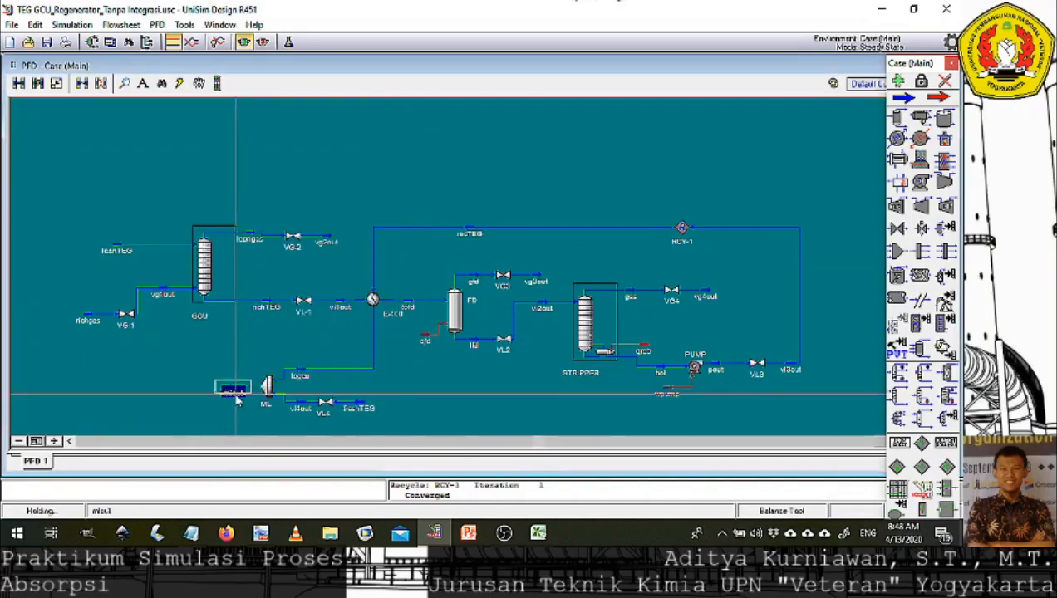
pyautogui.moveTo(237, 394)
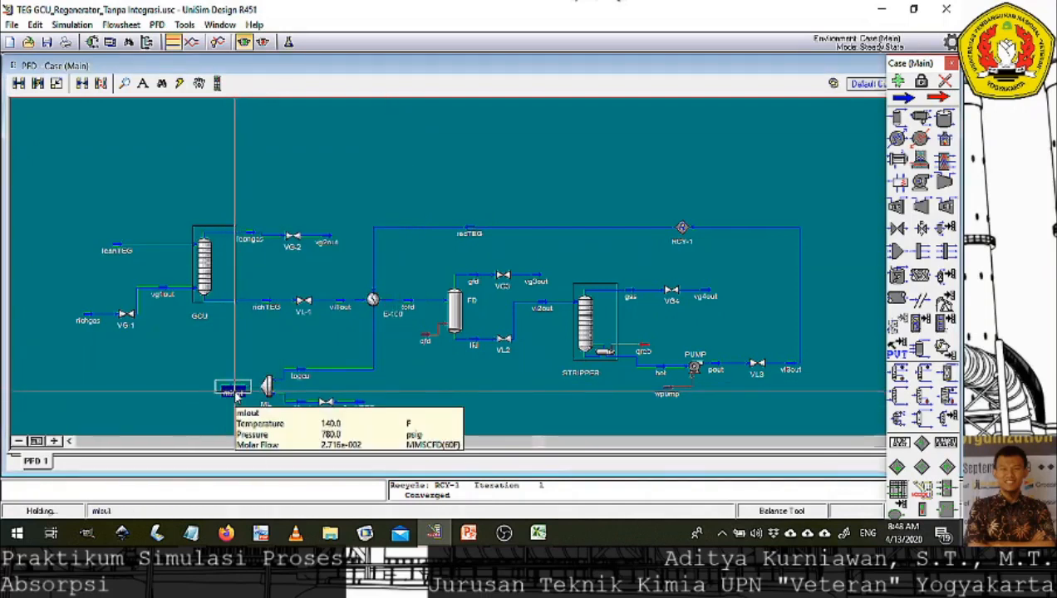
pyautogui.doubleClick(235, 394)
pyautogui.moveTo(402, 237)
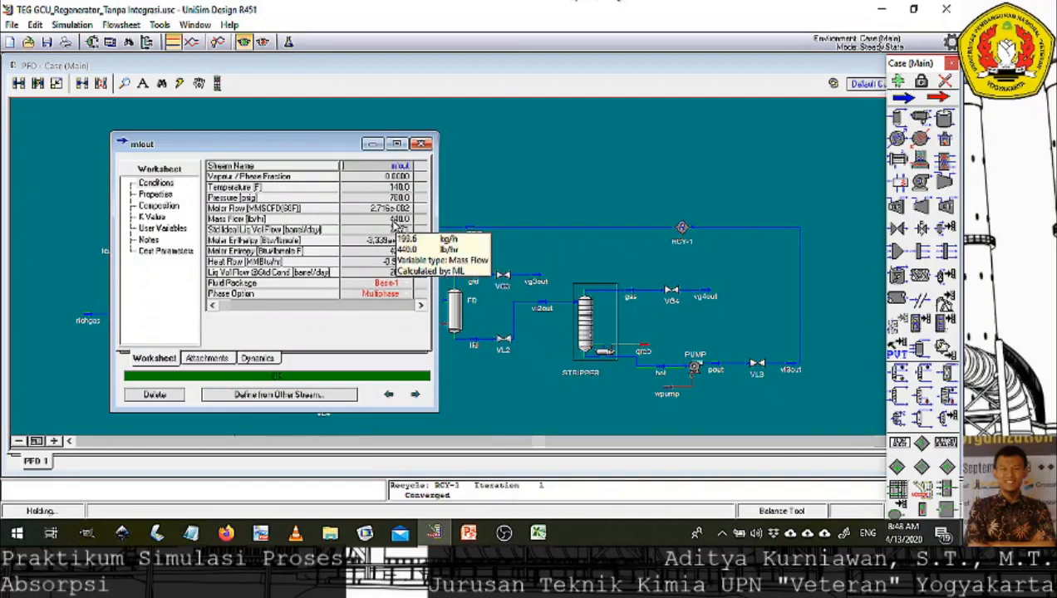
pyautogui.click(422, 144)
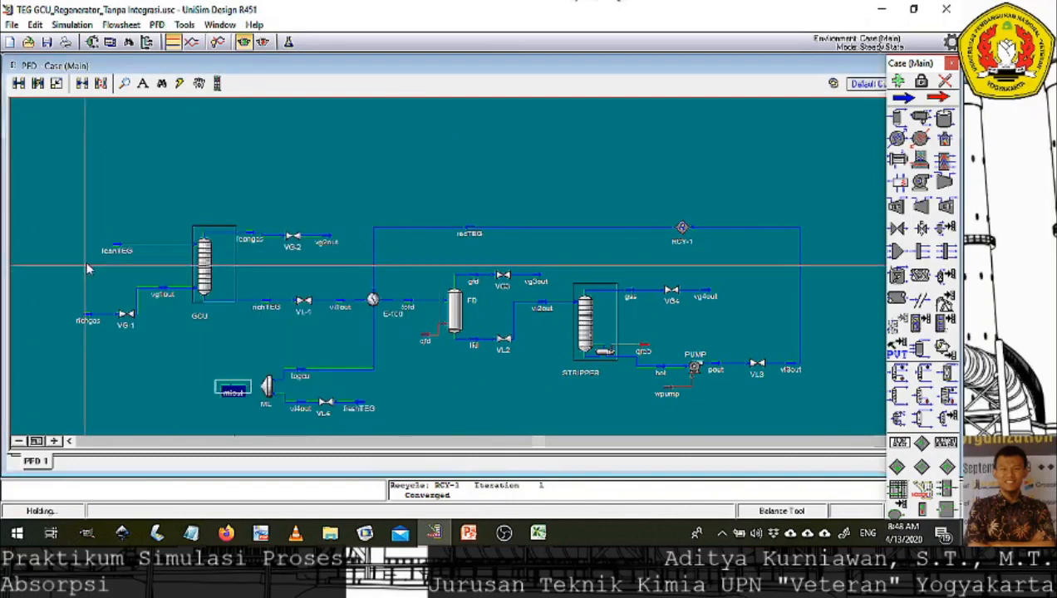
# Check the leanTEG stream's mass flow for comparison with mlout and close its properties.
pyautogui.doubleClick(116, 251)
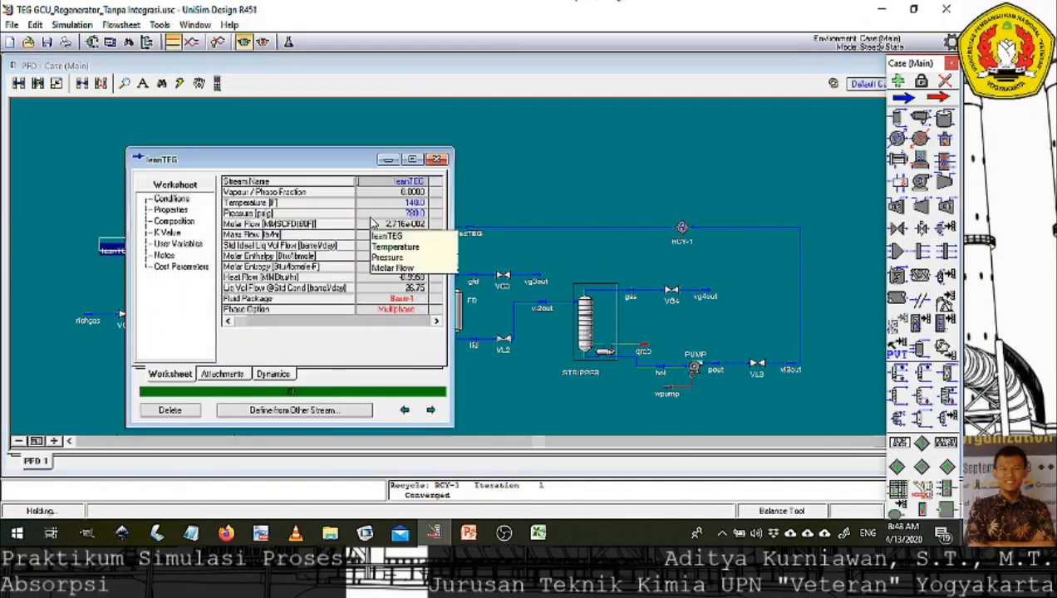
pyautogui.moveTo(422, 218)
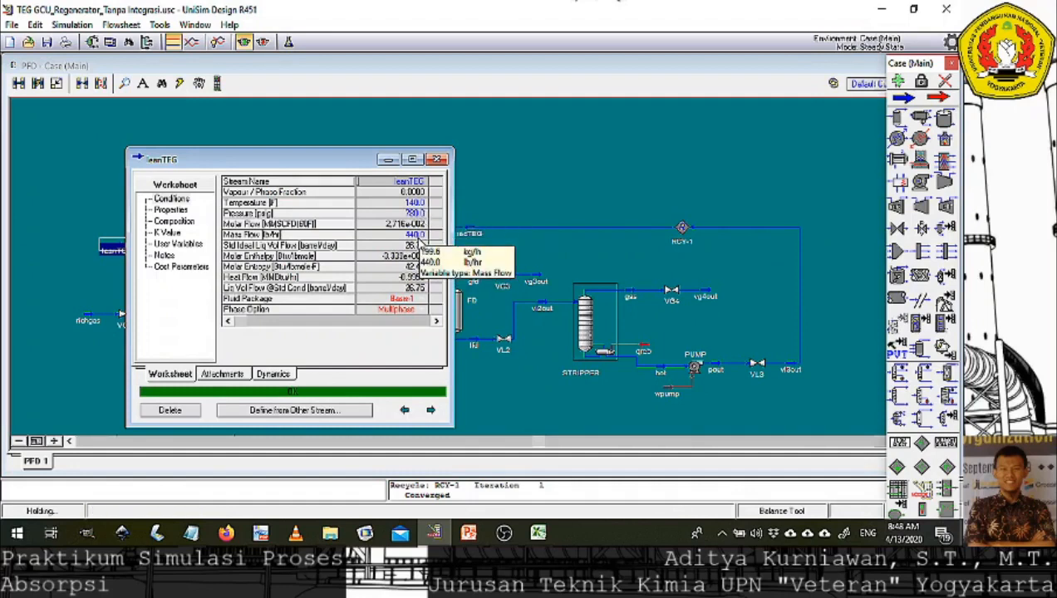
pyautogui.click(437, 159)
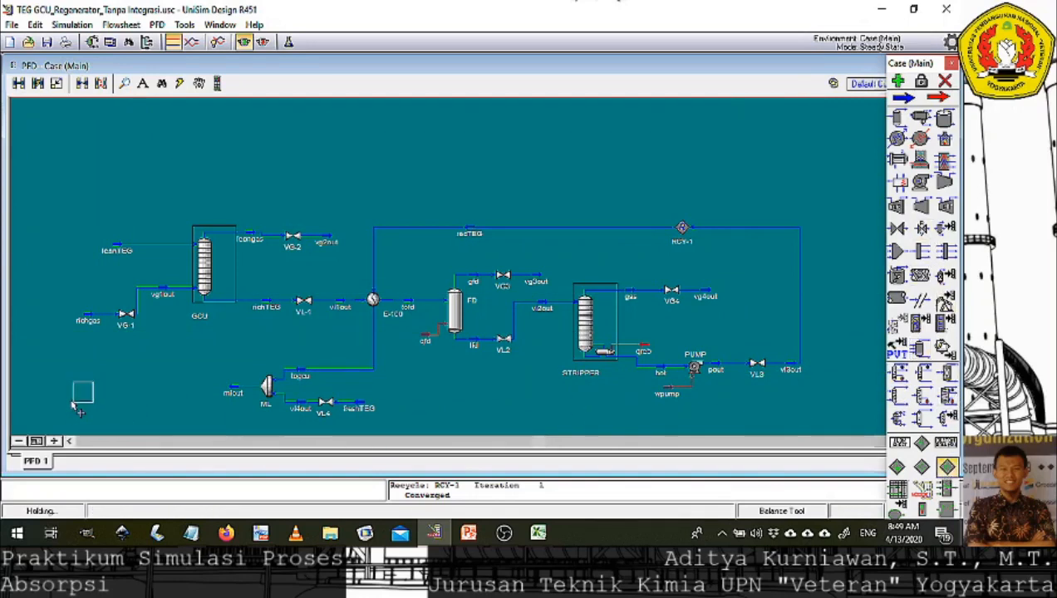
# Place a second Recycle block on the flowsheet beside the mlout stream, below the GCU feed, and save the case.
pyautogui.click(91, 396)
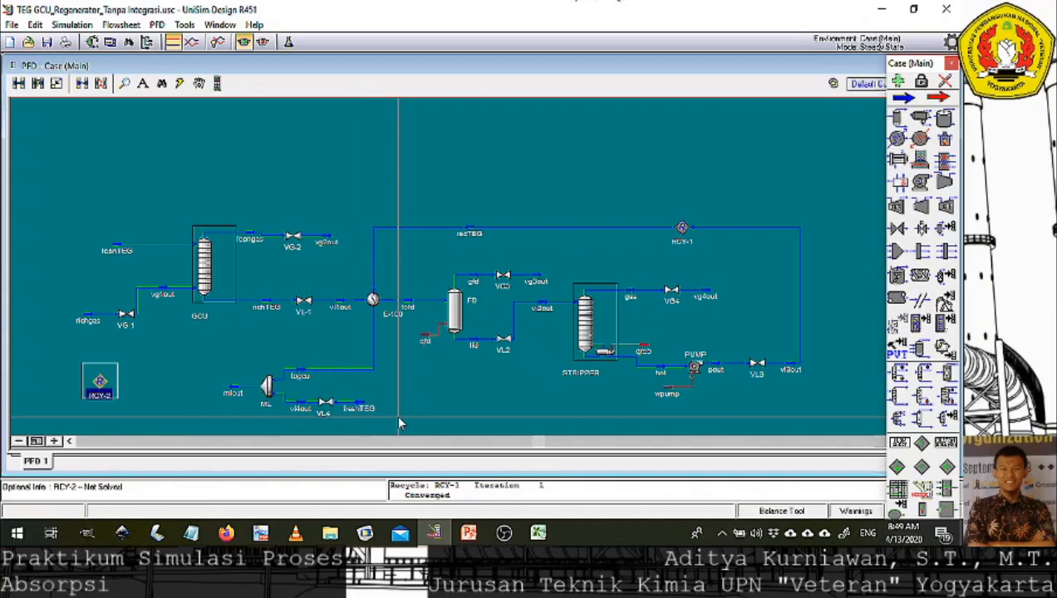
pyautogui.click(135, 381)
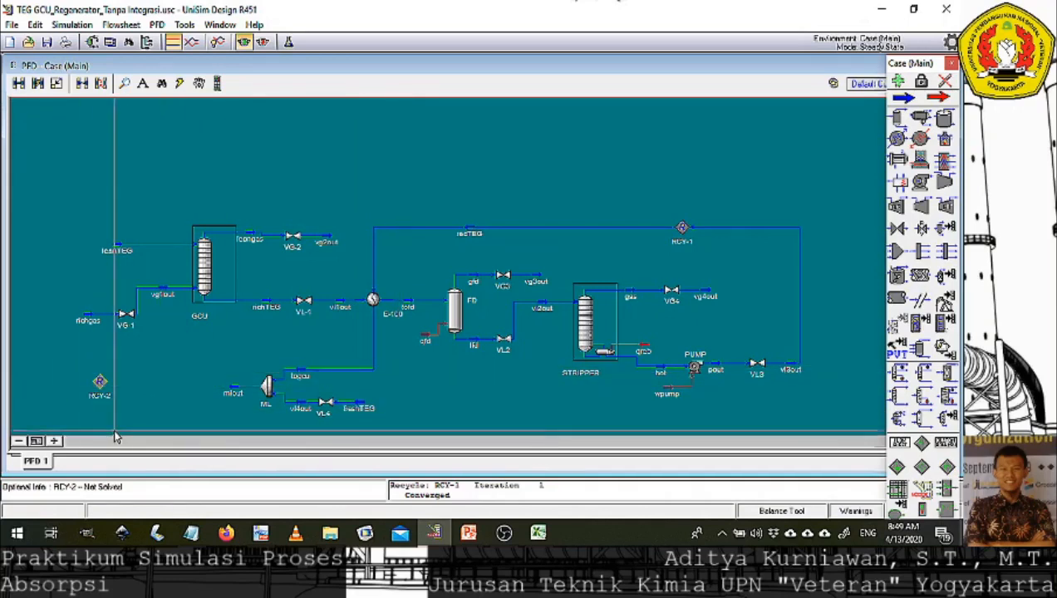
pyautogui.click(46, 43)
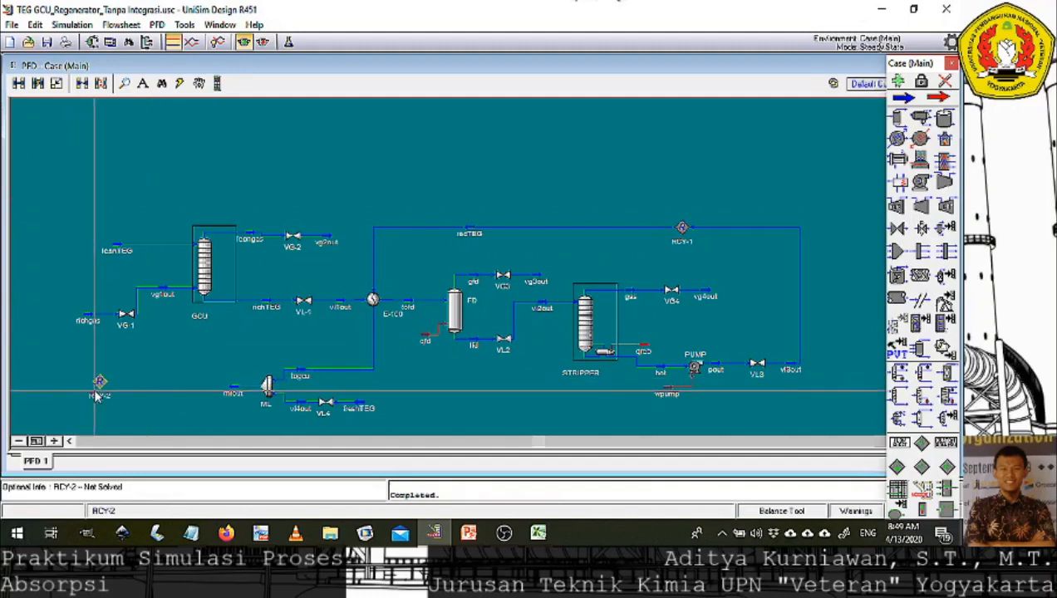
# Connect mlout as the inlet of recycle block RCY-2, leaving its outlet unassigned.
pyautogui.moveTo(107, 385); pyautogui.dragTo(109, 385)
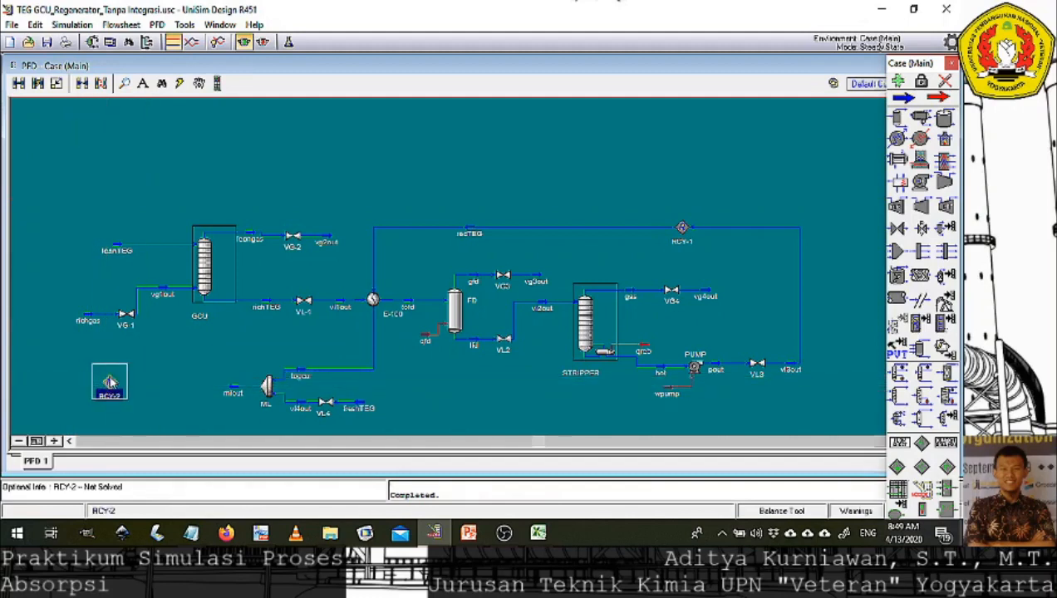
pyautogui.doubleClick(110, 388)
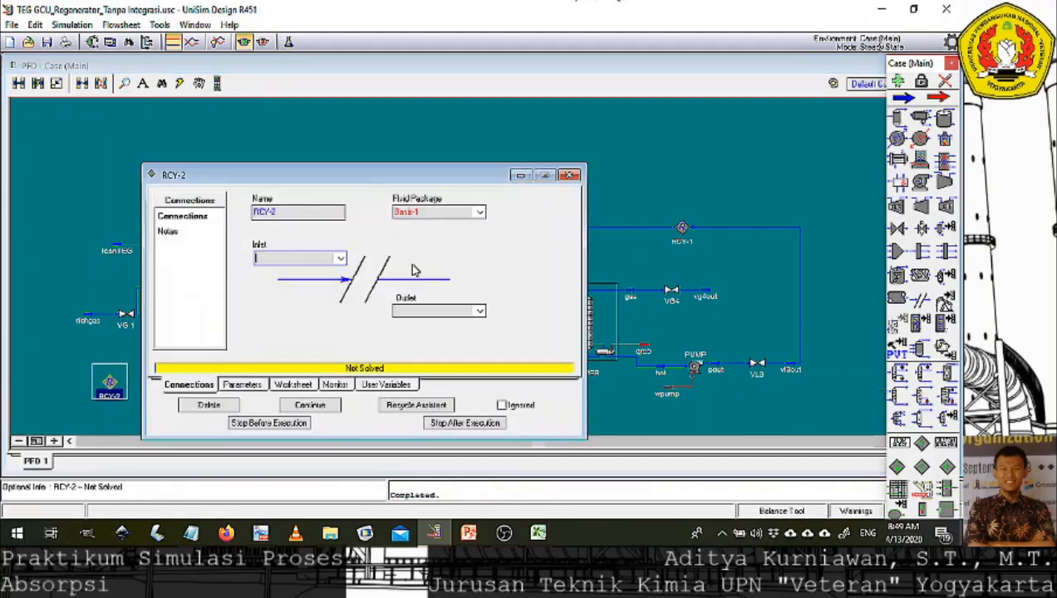
pyautogui.moveTo(364, 181); pyautogui.dragTo(575, 133)
pyautogui.click(550, 211)
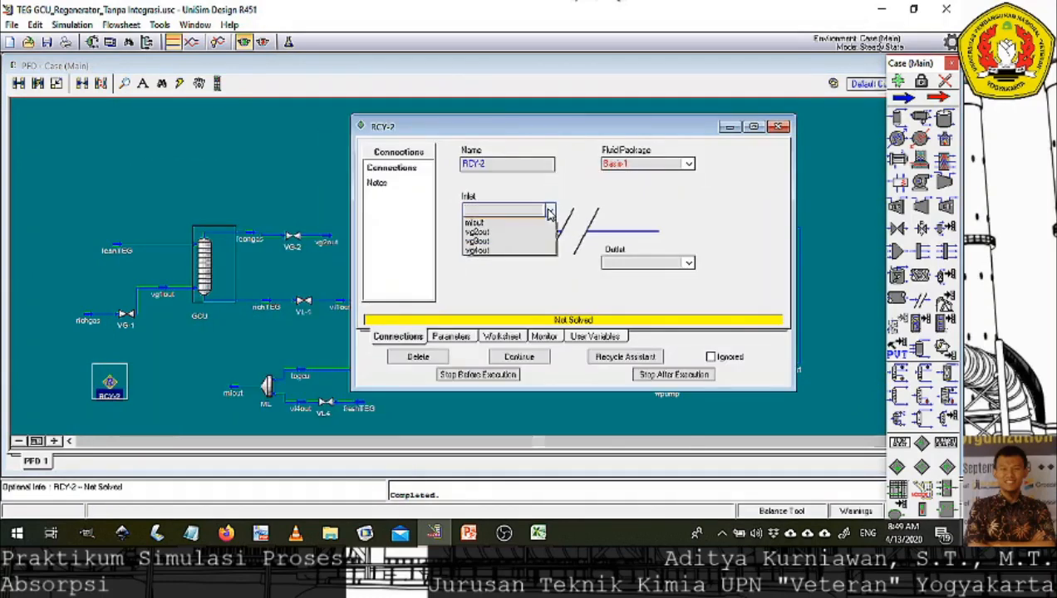
pyautogui.click(539, 223)
pyautogui.click(692, 266)
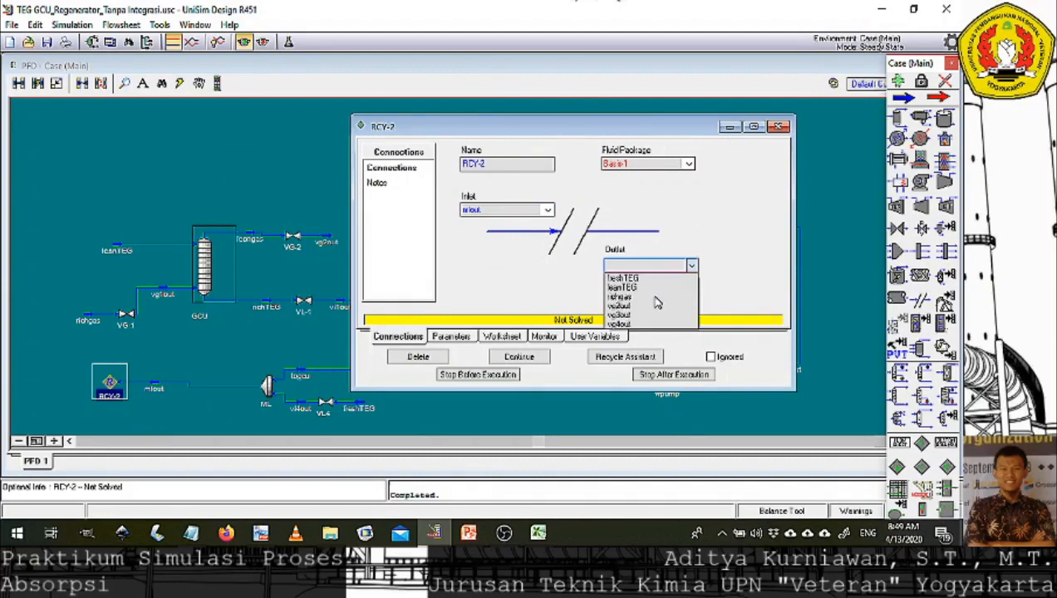
pyautogui.click(787, 130)
pyautogui.click(778, 128)
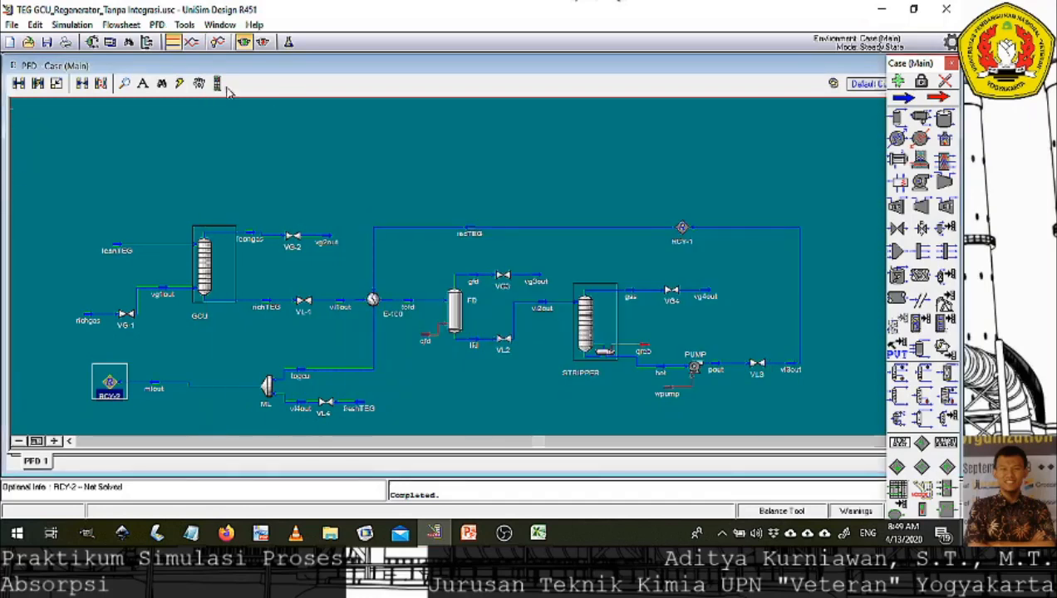
# Put the solver on hold and assign leanTEG as the outlet stream of RCY-2.
pyautogui.click(262, 43)
pyautogui.doubleClick(110, 382)
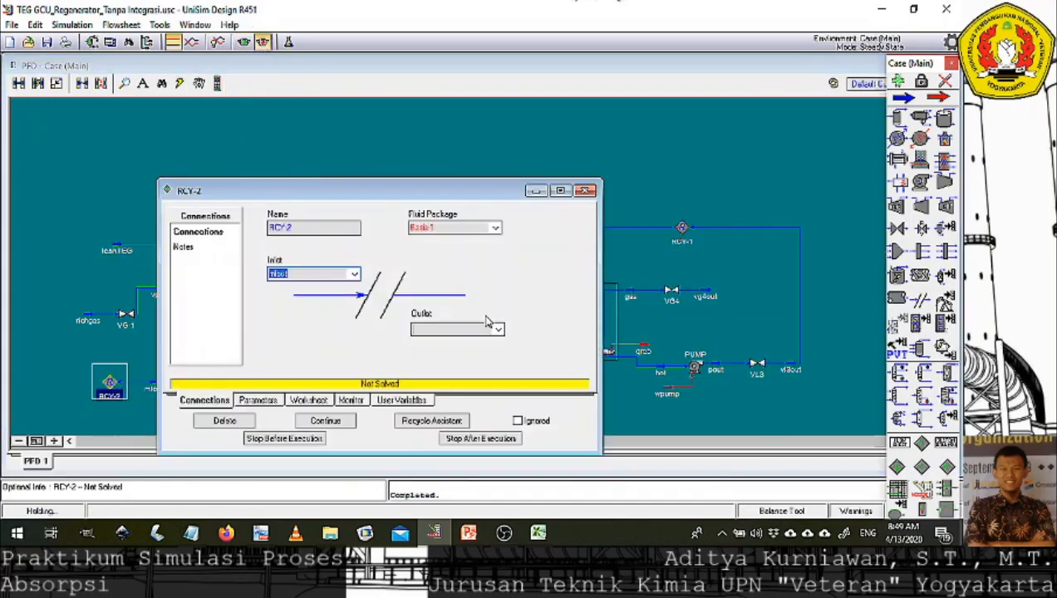
pyautogui.click(499, 330)
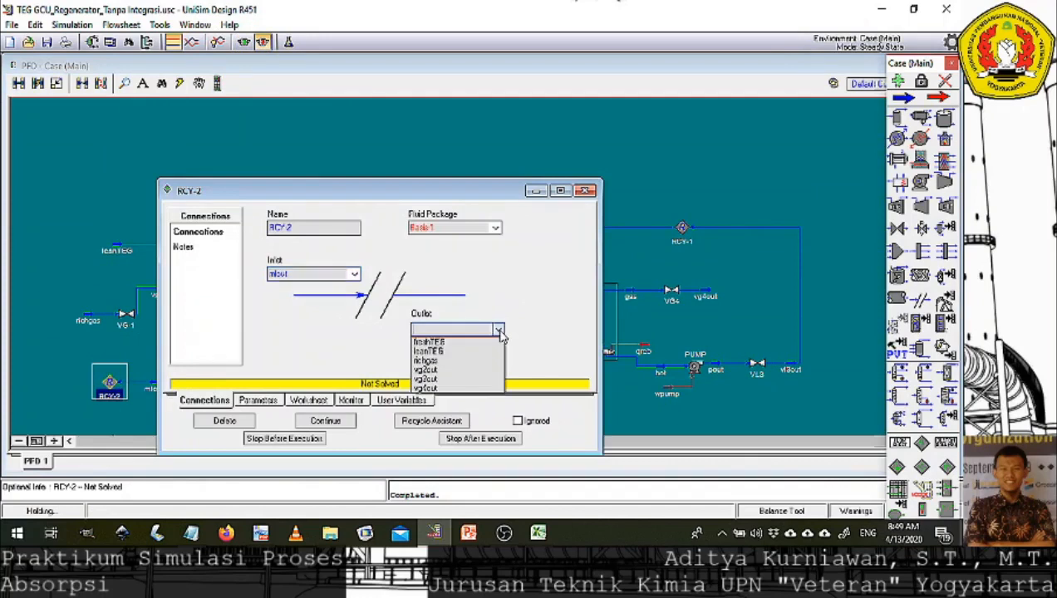
pyautogui.click(458, 353)
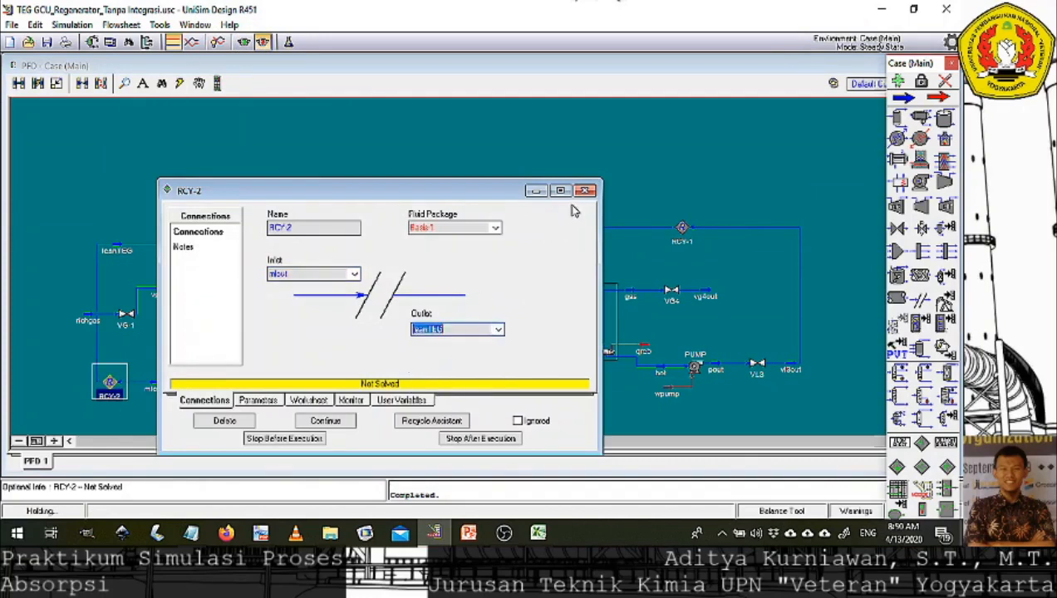
pyautogui.click(585, 192)
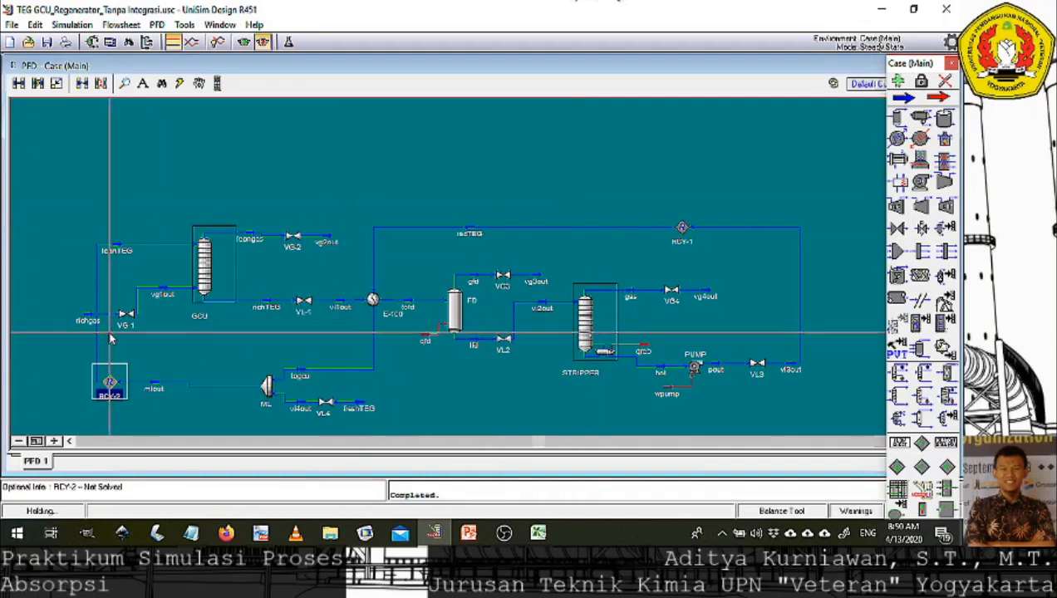
# Move RCY-2 slightly further from mixer ML so its line clears richgas, and set the solver active.
pyautogui.moveTo(115, 383); pyautogui.dragTo(84, 393)
pyautogui.click(130, 375)
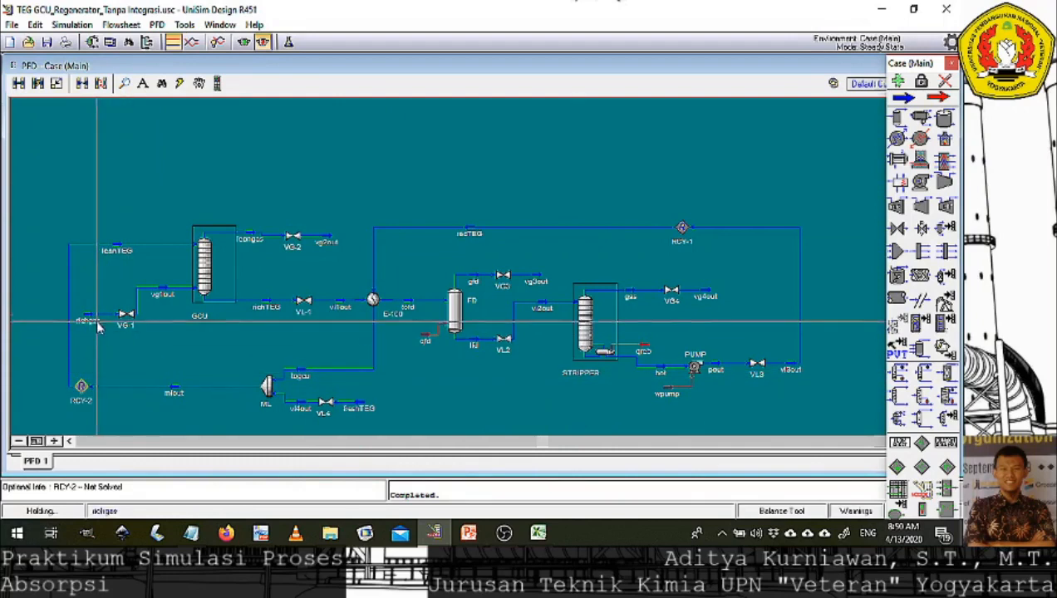
pyautogui.moveTo(172, 400)
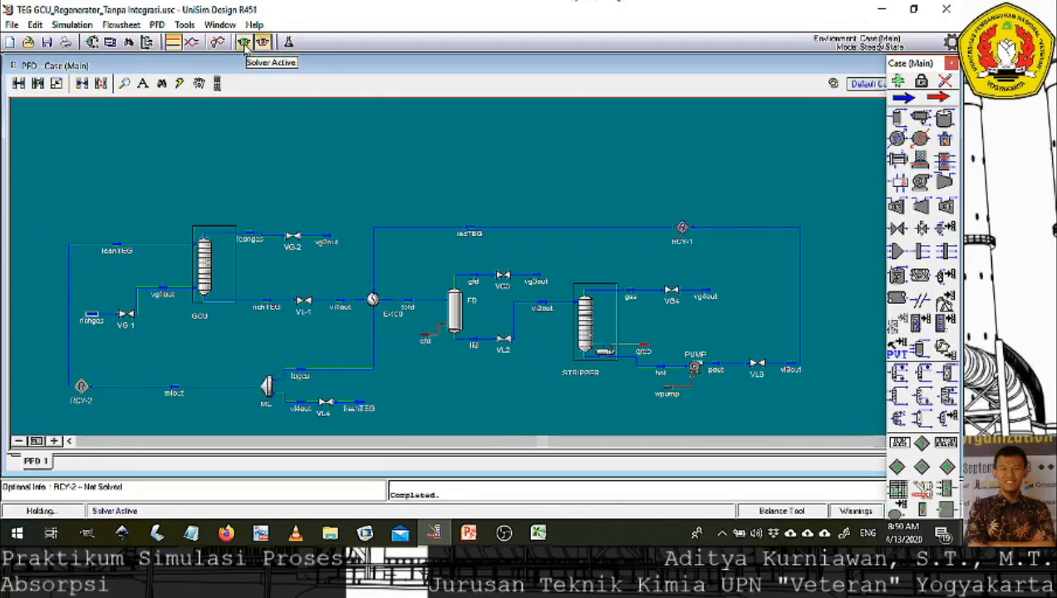
pyautogui.click(244, 43)
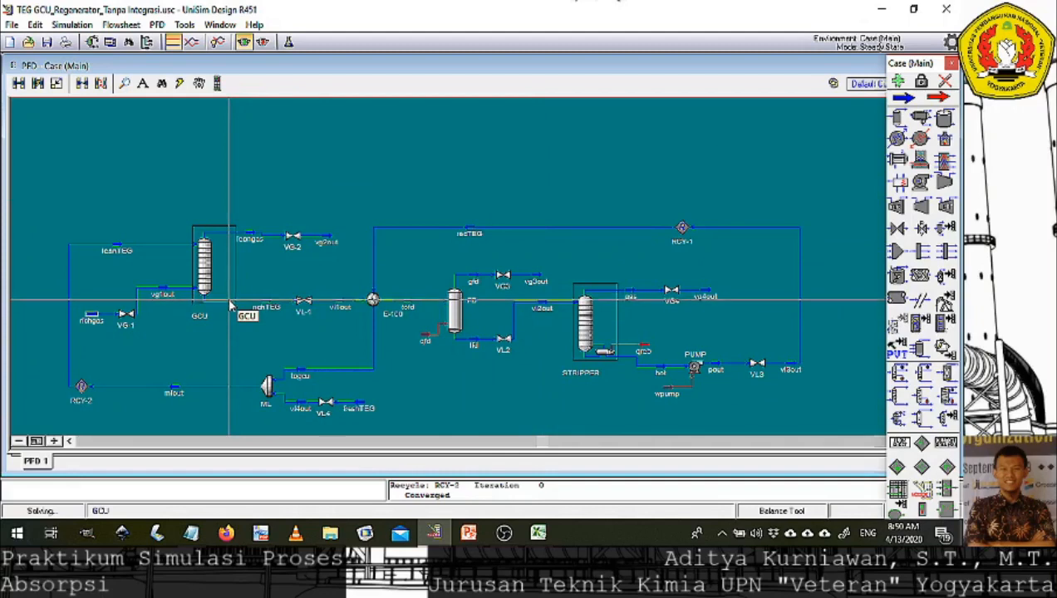
pyautogui.moveTo(271, 296)
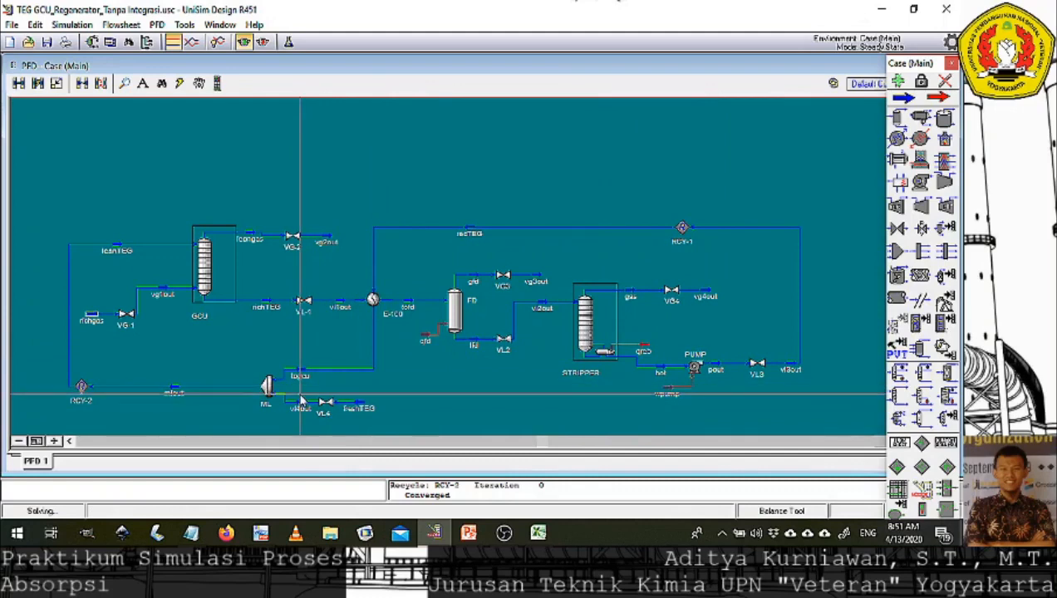
pyautogui.moveTo(280, 402)
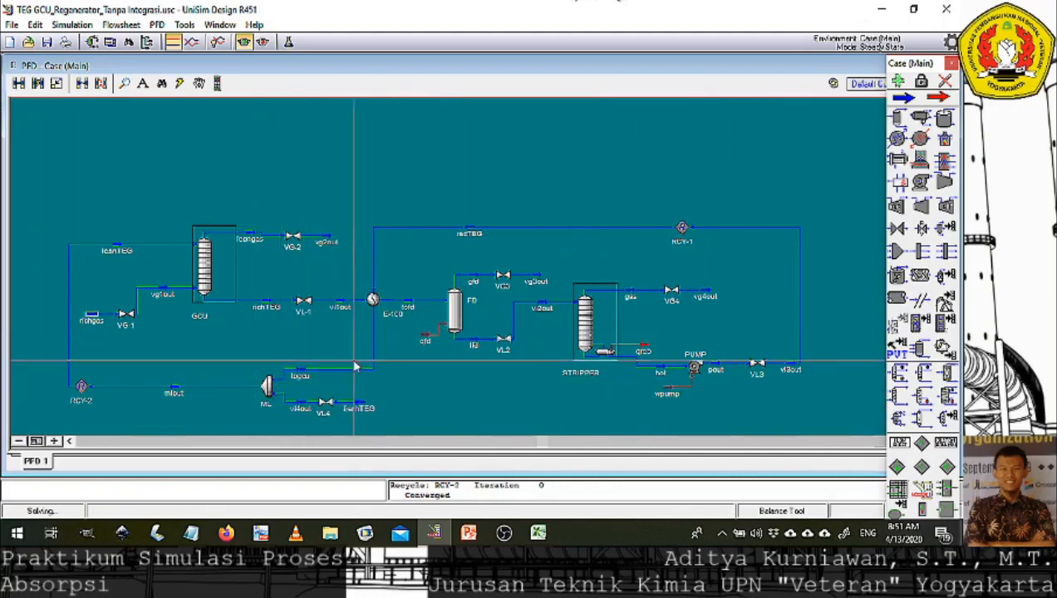
pyautogui.moveTo(124, 248)
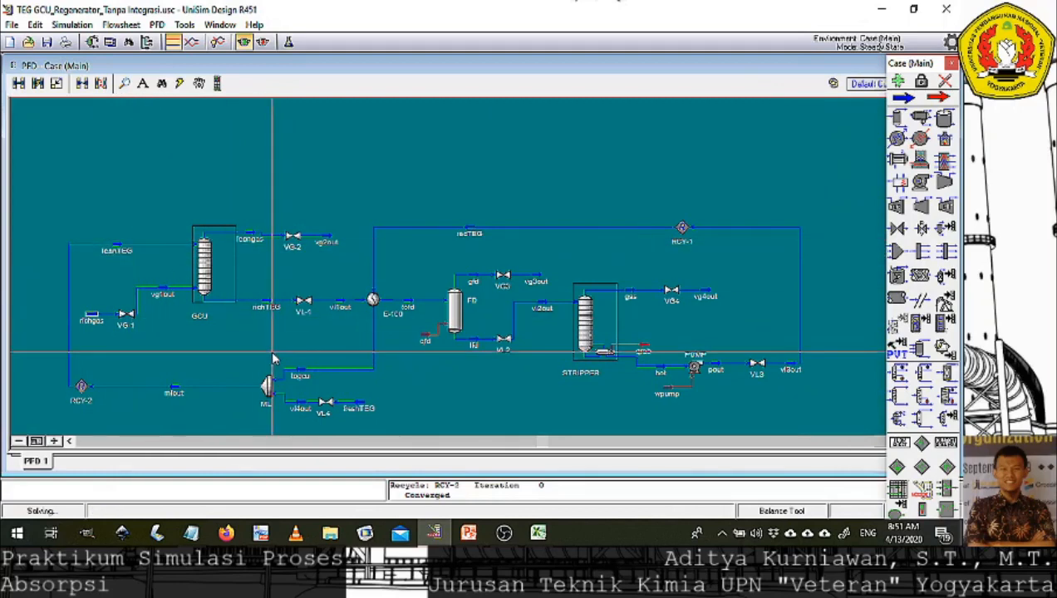
pyautogui.moveTo(291, 381)
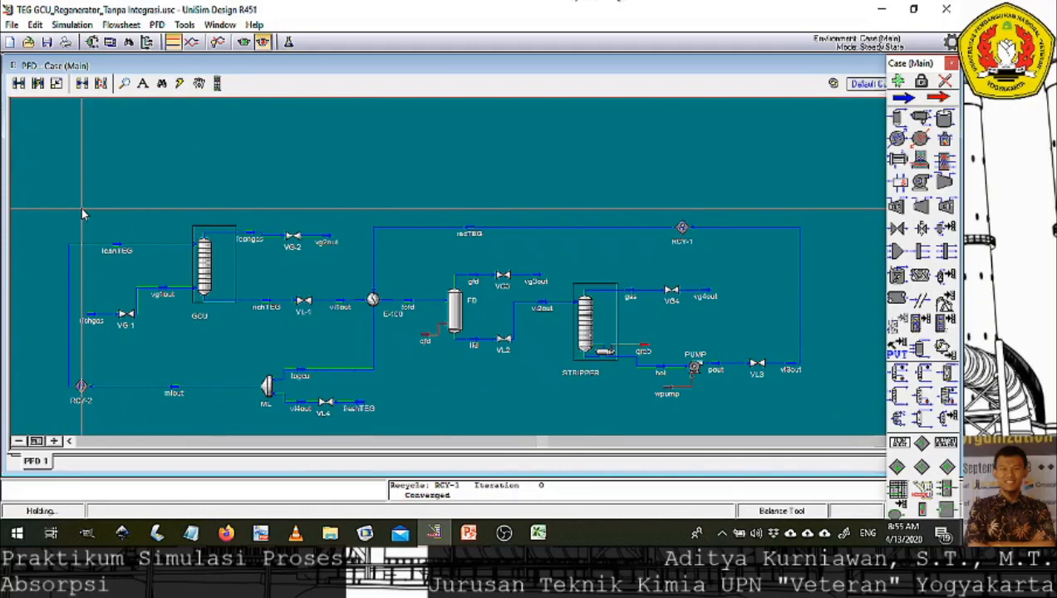
pyautogui.moveTo(113, 247)
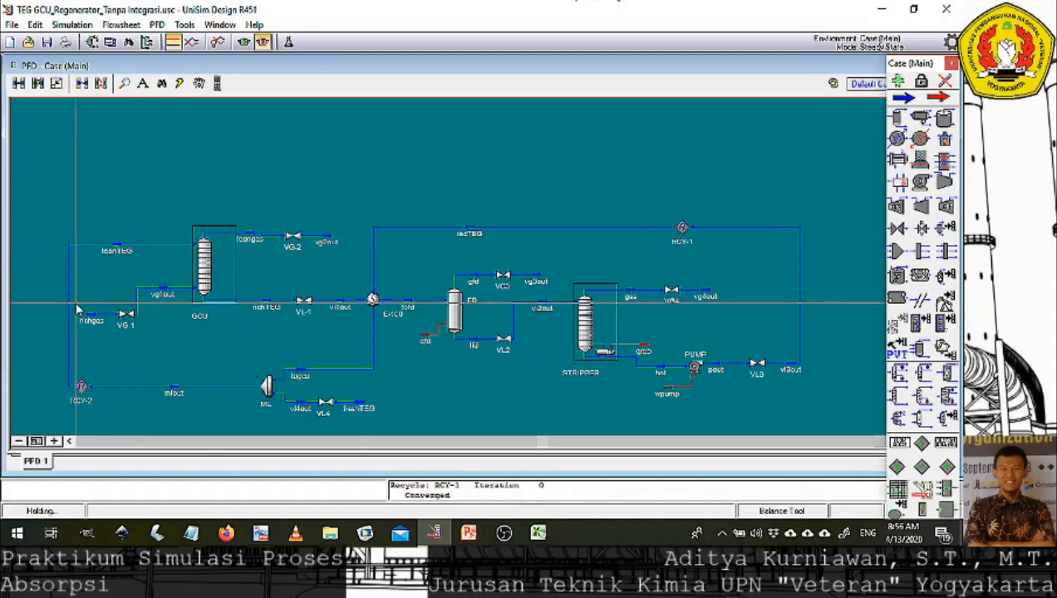
pyautogui.moveTo(69, 306)
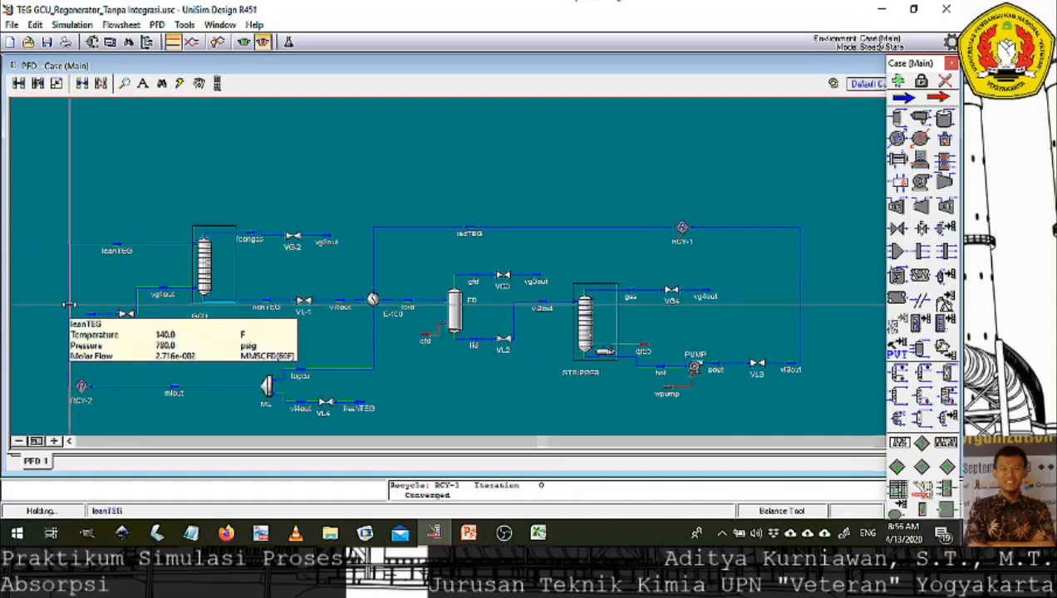
pyautogui.moveTo(121, 384)
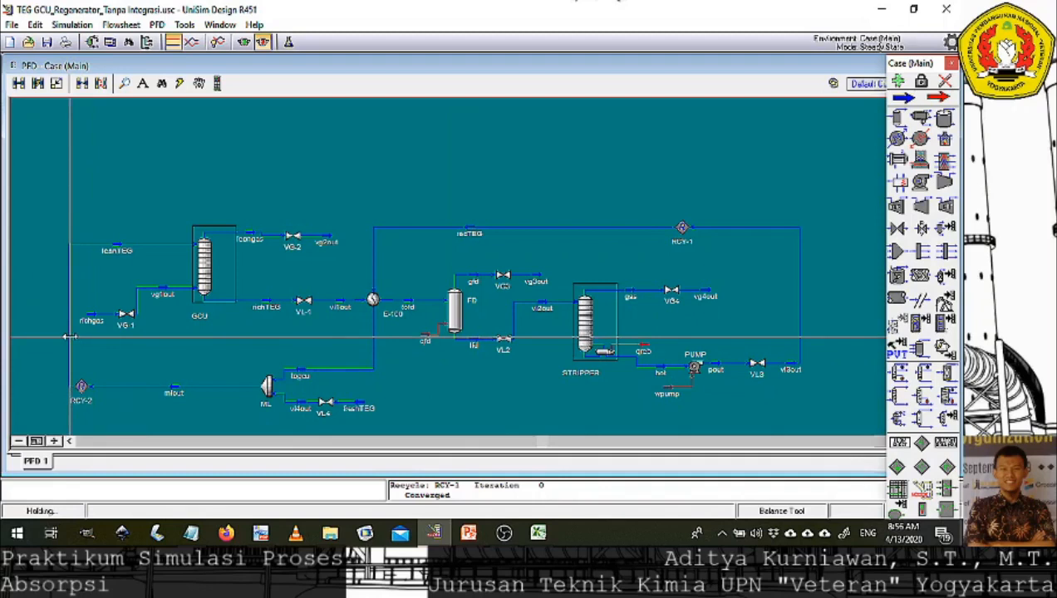
# Break the connections of leanTEG and mlout to recycle block RCY-2.
pyautogui.rightClick(70, 337)
pyautogui.click(76, 385)
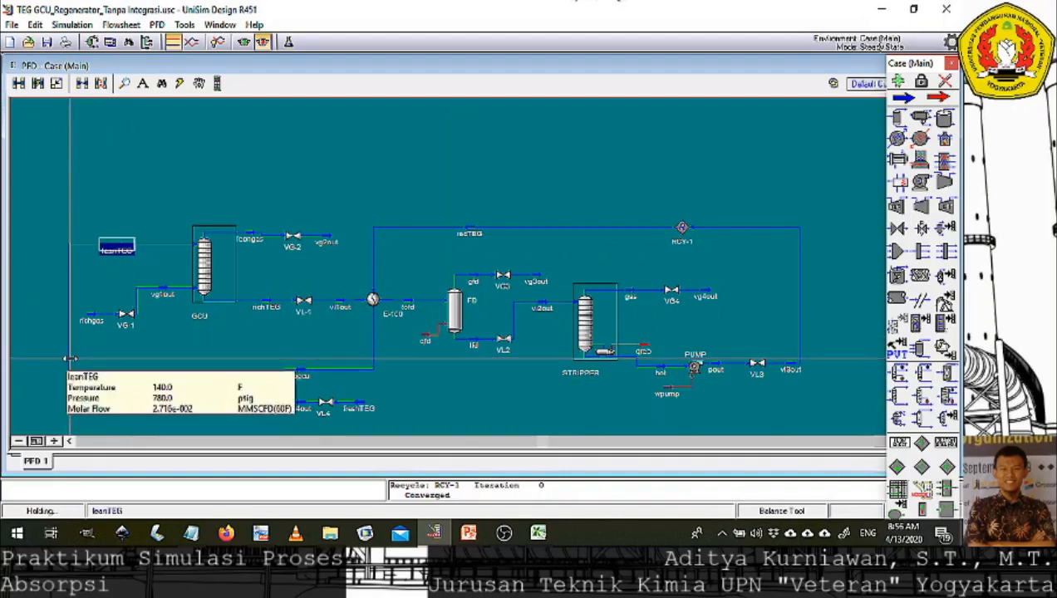
pyautogui.rightClick(67, 359)
pyautogui.click(86, 407)
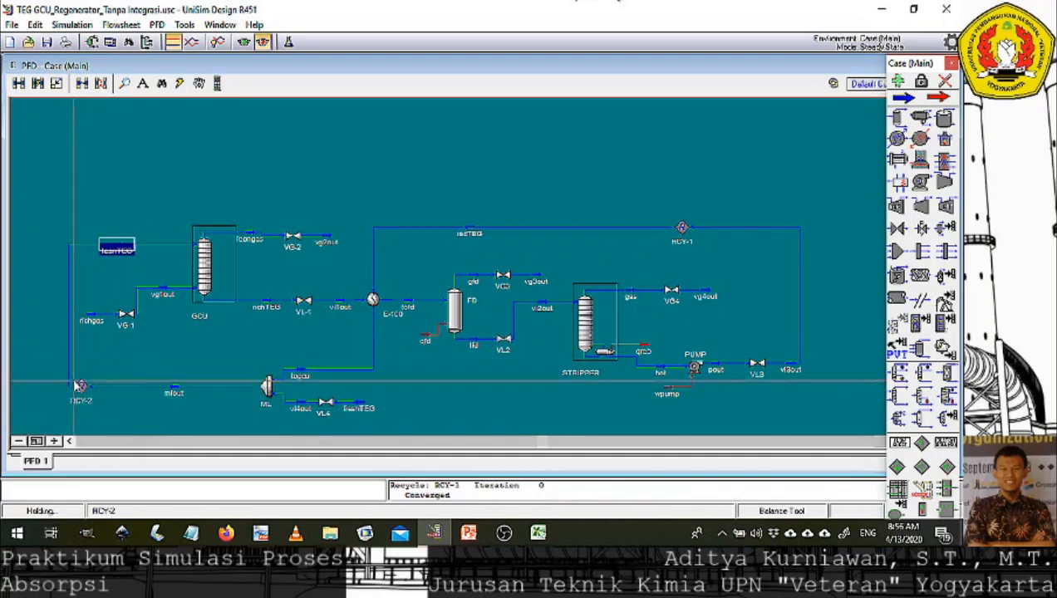
pyautogui.rightClick(66, 356)
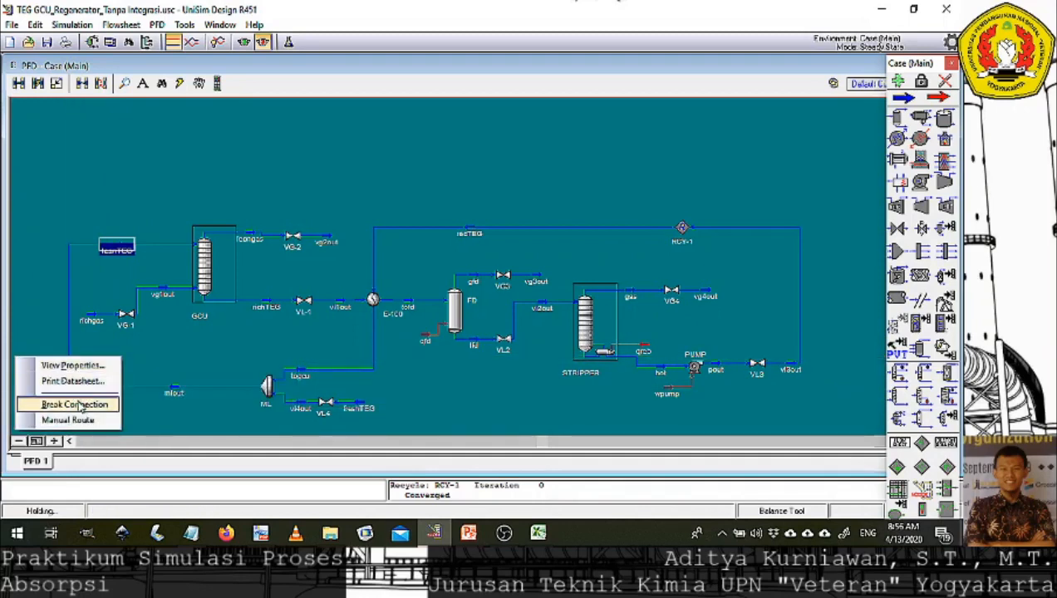
pyautogui.click(77, 406)
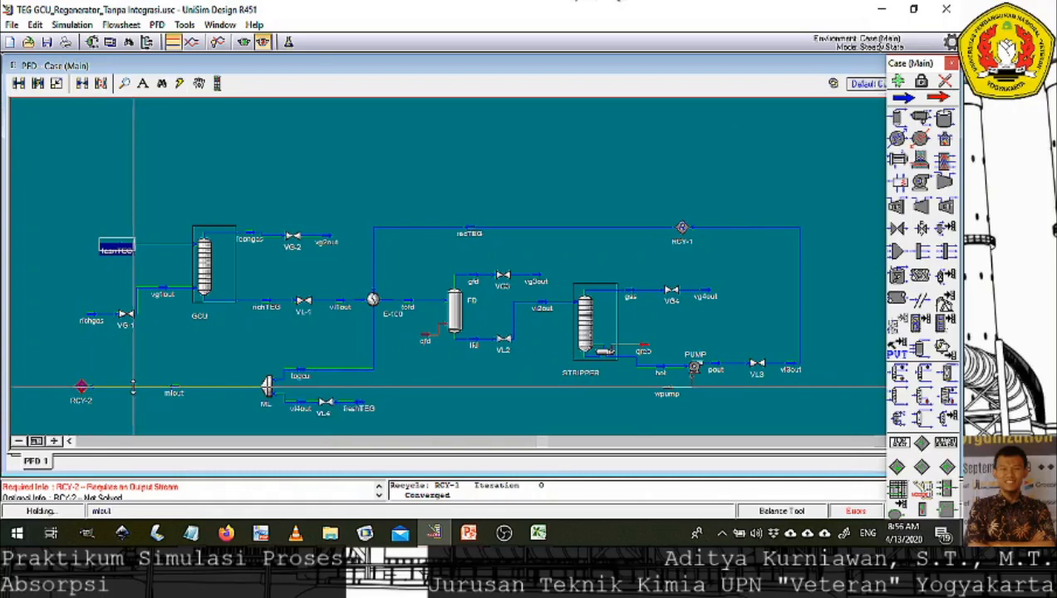
pyautogui.rightClick(133, 392)
pyautogui.click(139, 401)
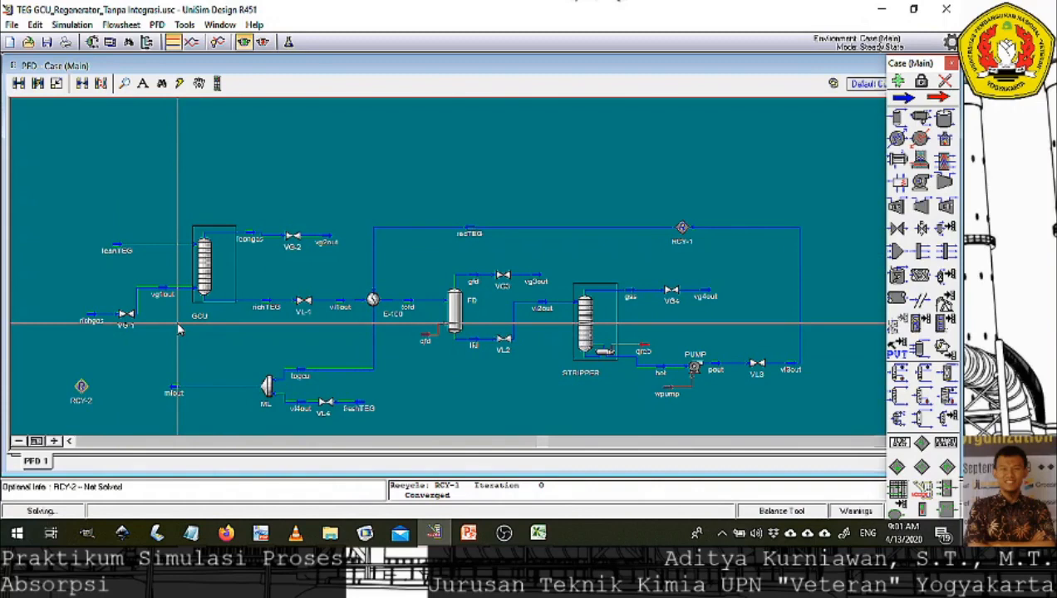
# Set the mass flow of stream leanTEG to 400 lb/hr and dismiss the resulting dialogs.
pyautogui.doubleClick(117, 248)
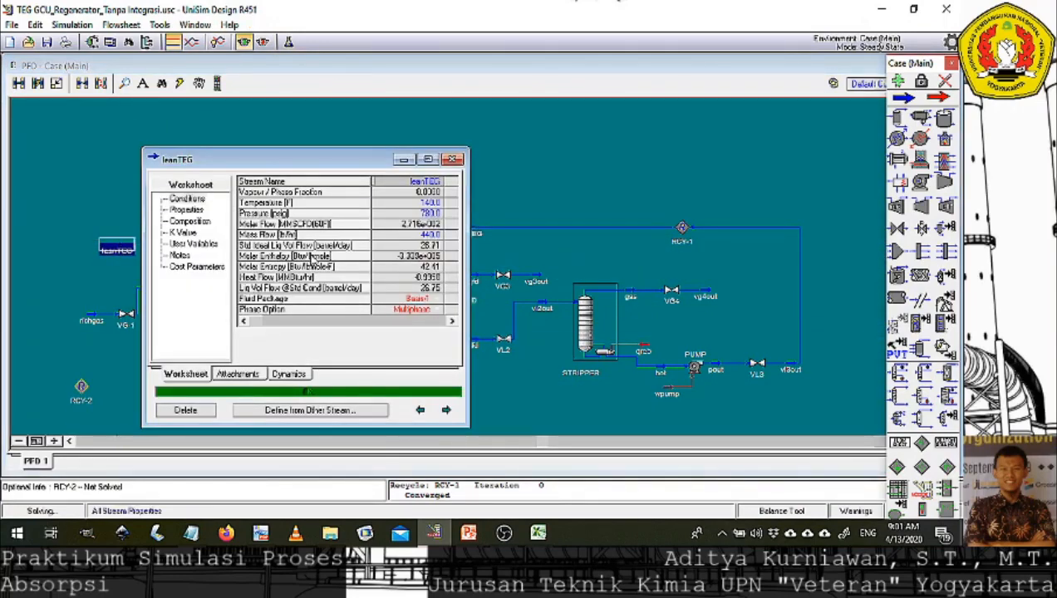
pyautogui.click(424, 236)
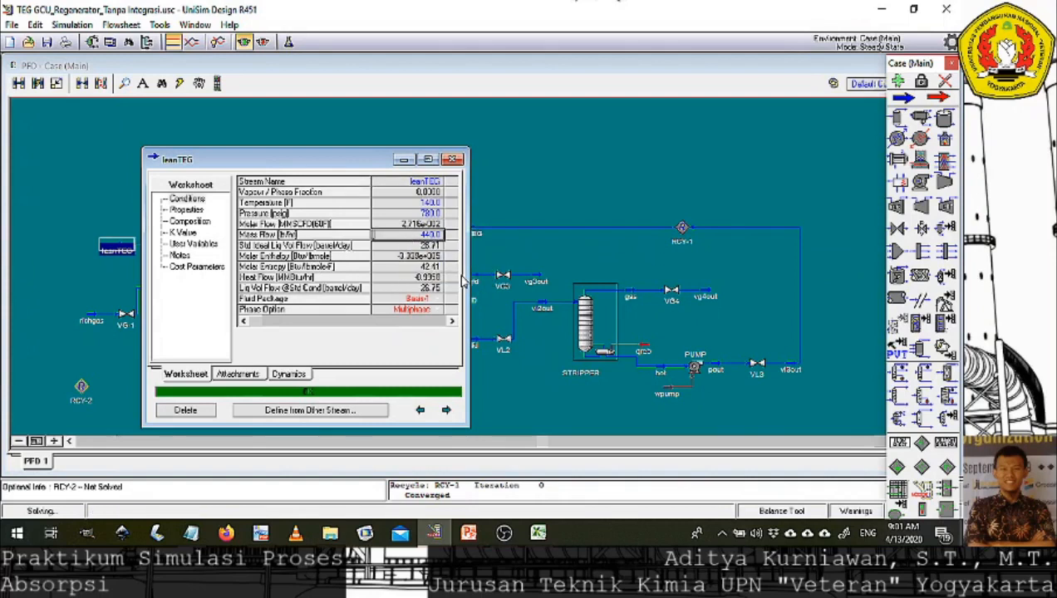
pyautogui.write('400')
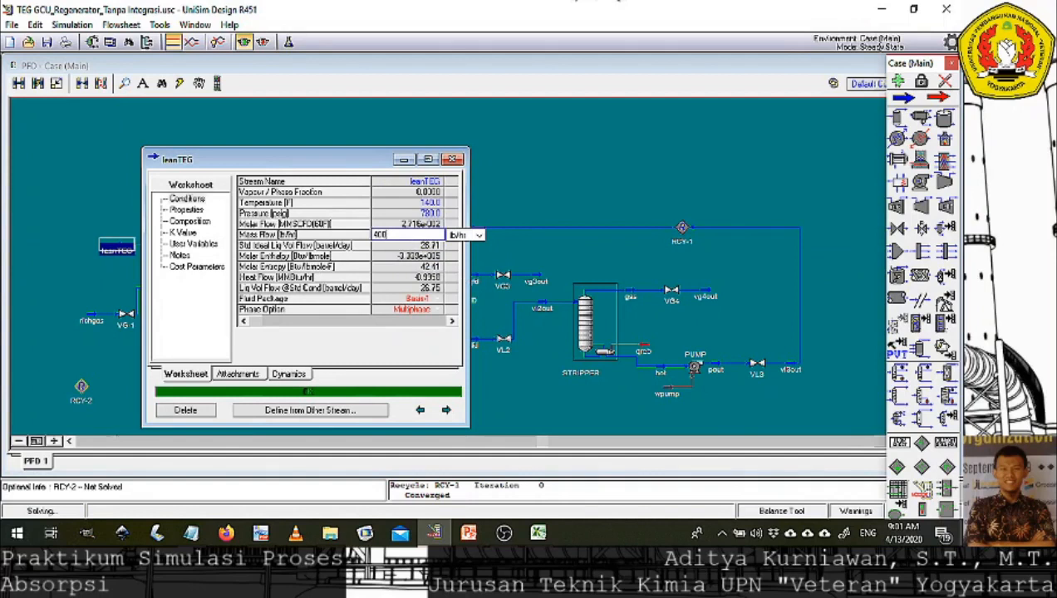
pyautogui.press('Return')
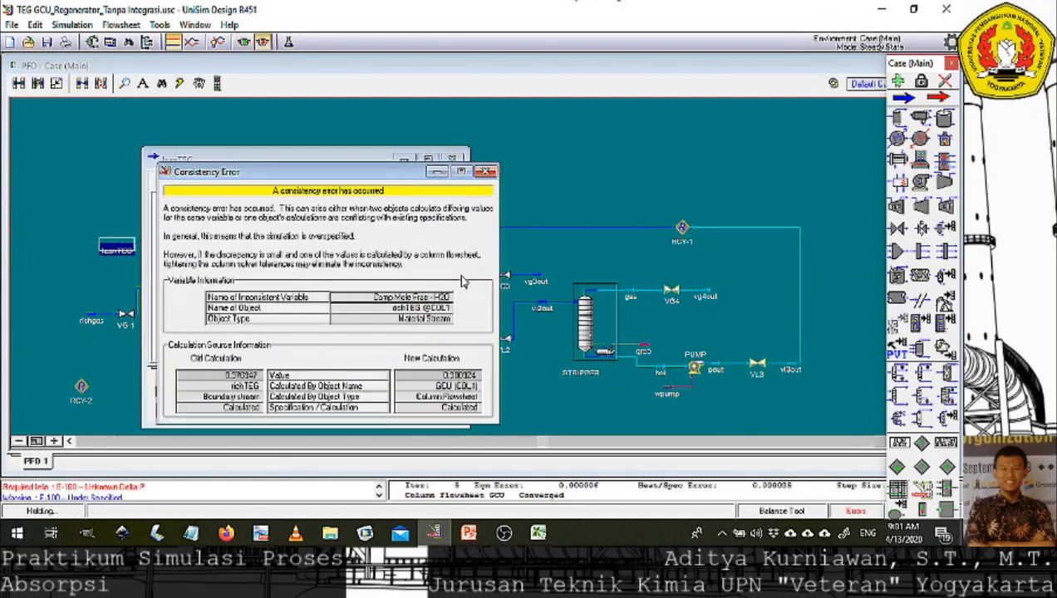
pyautogui.click(489, 172)
pyautogui.click(451, 158)
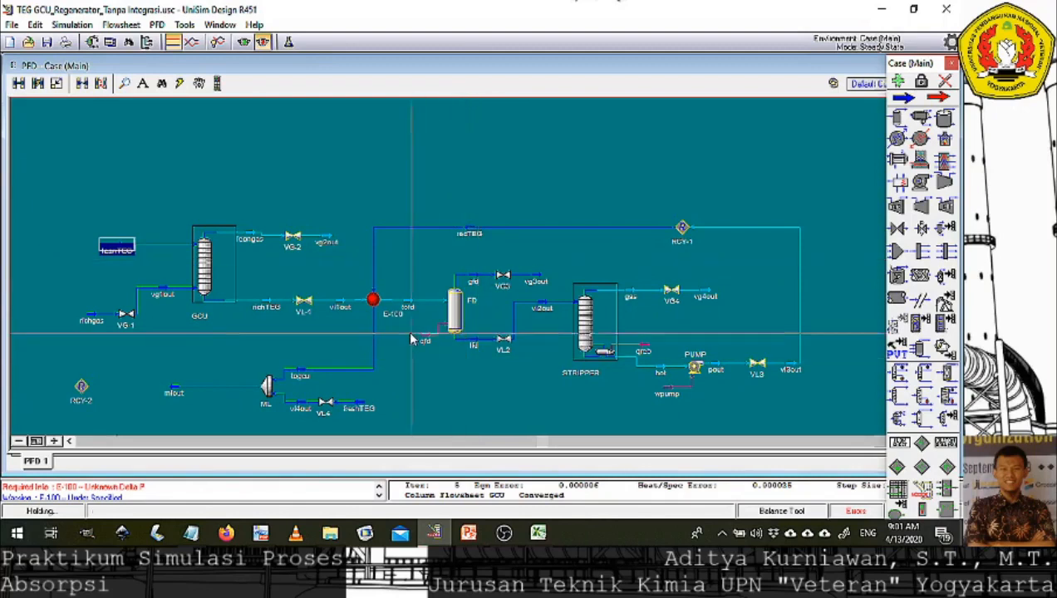
# Break the connections of vl1out and tofd to exchanger E-100, and set the solver active.
pyautogui.moveTo(370, 309)
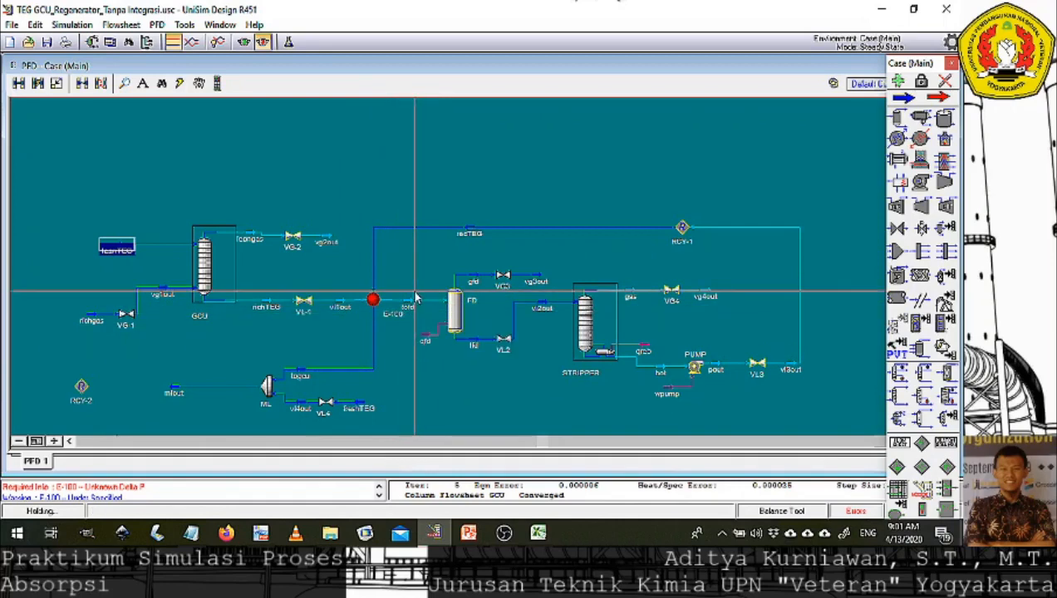
pyautogui.moveTo(414, 309)
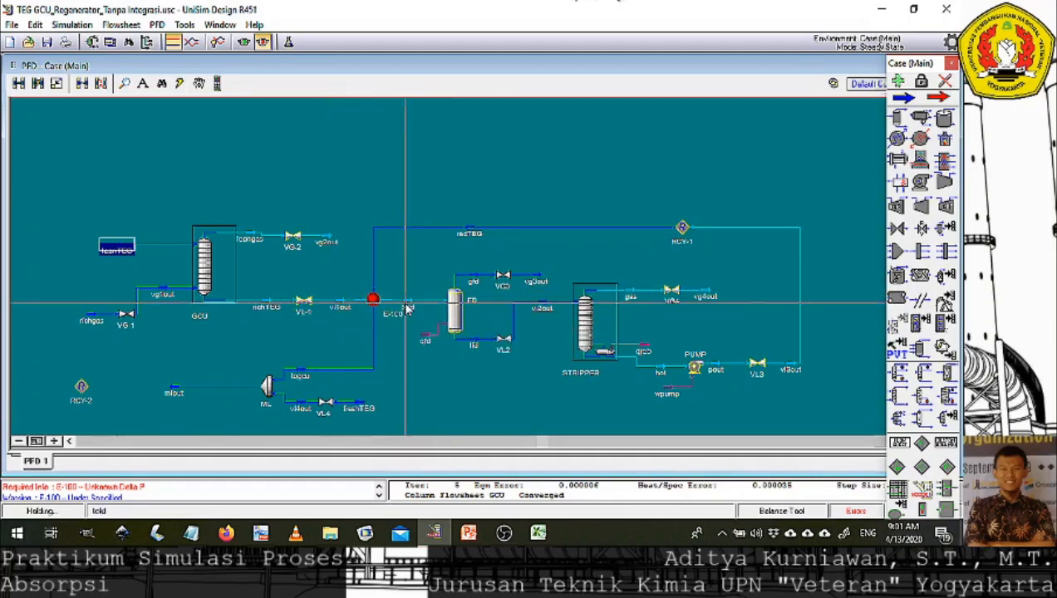
pyautogui.click(101, 250)
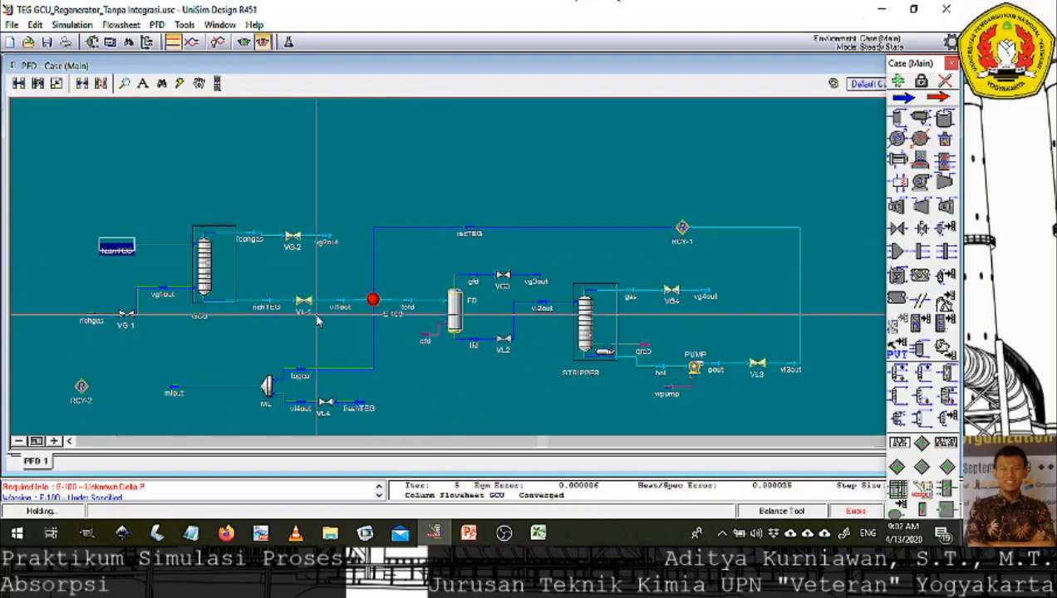
pyautogui.moveTo(343, 310)
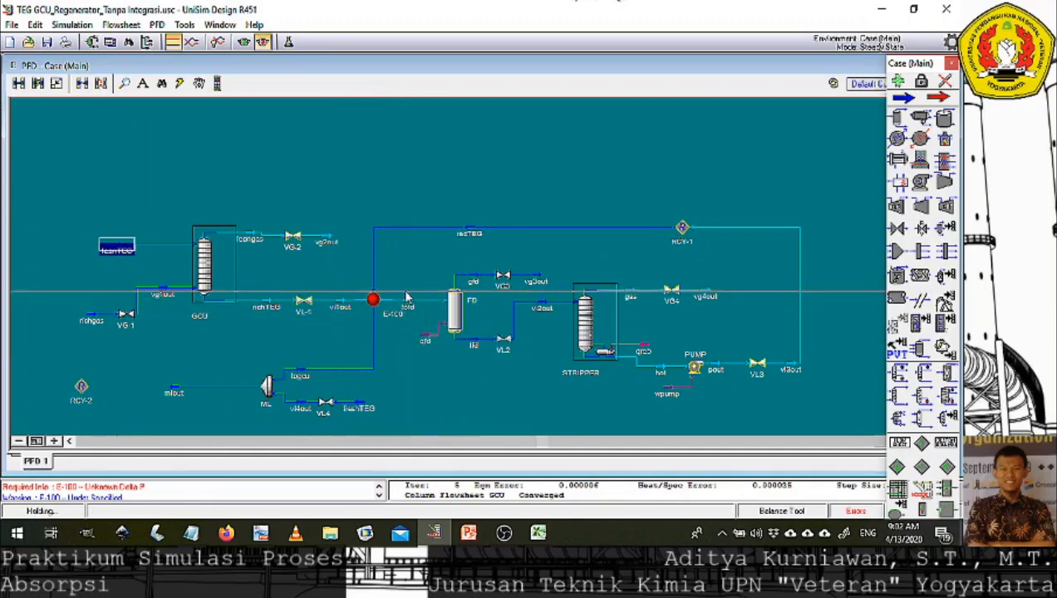
pyautogui.moveTo(421, 342)
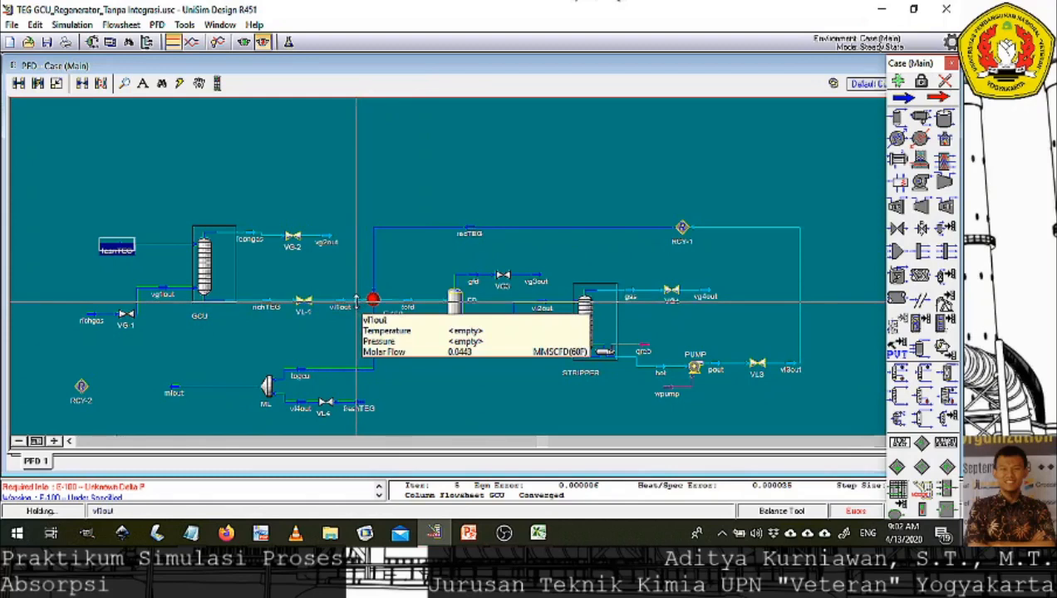
pyautogui.rightClick(367, 306)
pyautogui.click(370, 350)
pyautogui.rightClick(391, 301)
pyautogui.click(389, 348)
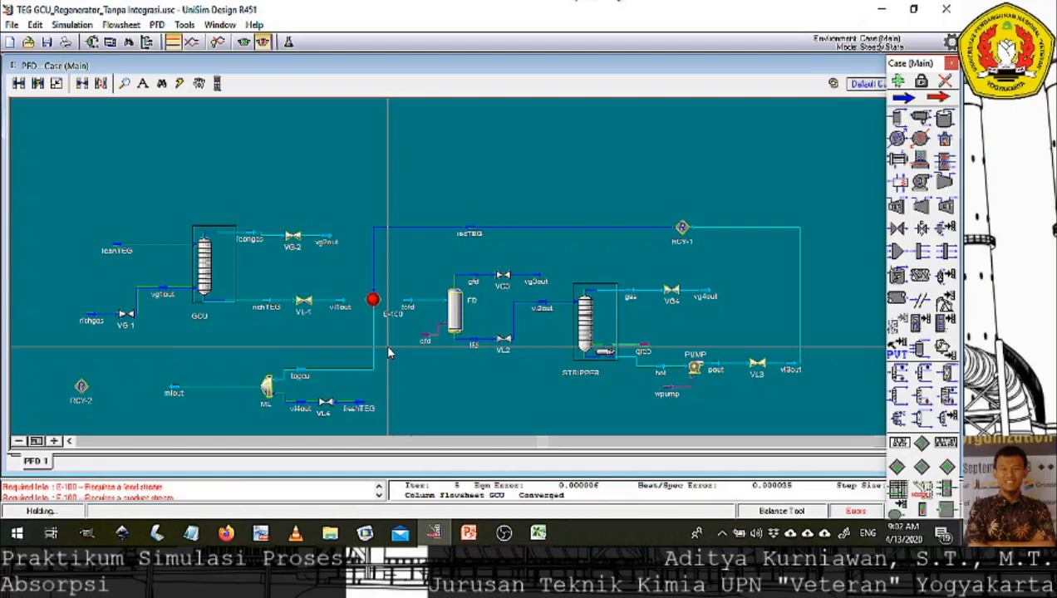
pyautogui.moveTo(251, 316)
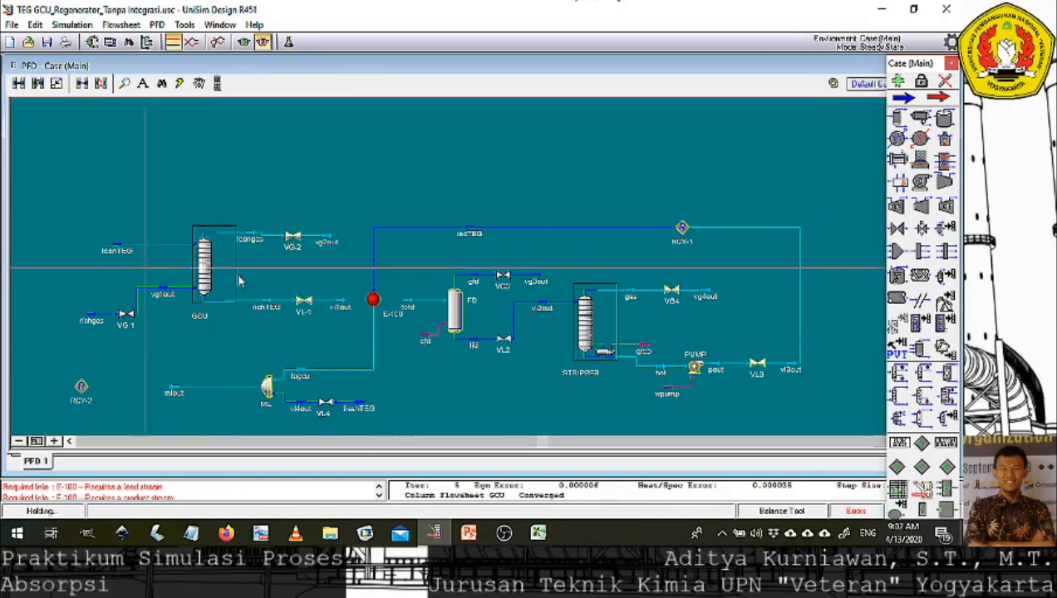
pyautogui.click(244, 41)
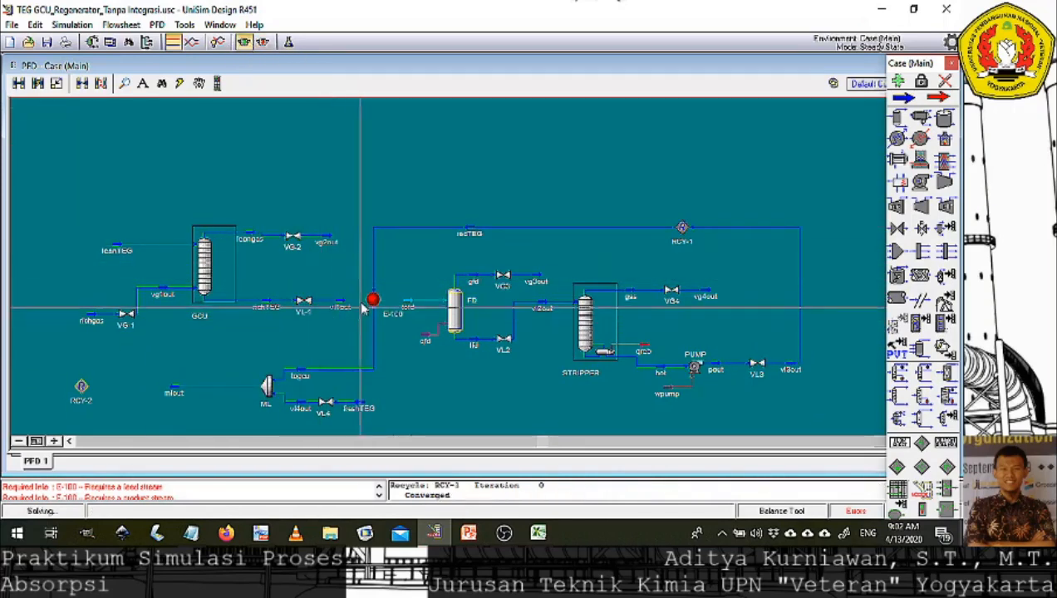
# Define stream tofd from vl1out, copying its temperature, pressure, composition and molar flow.
pyautogui.moveTo(407, 308)
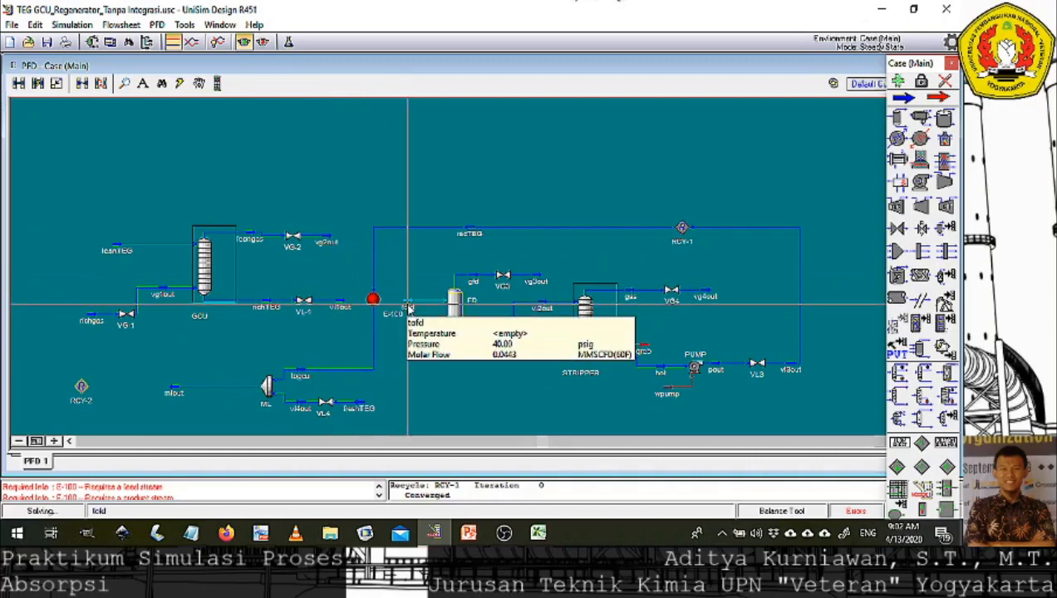
pyautogui.doubleClick(407, 307)
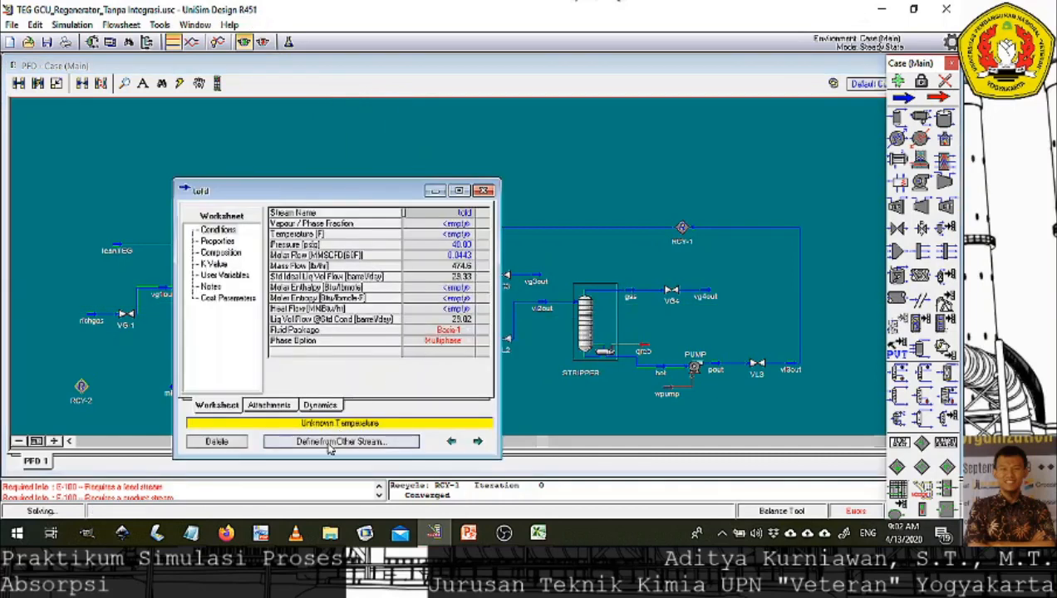
pyautogui.click(332, 441)
pyautogui.moveTo(480, 163); pyautogui.dragTo(484, 191)
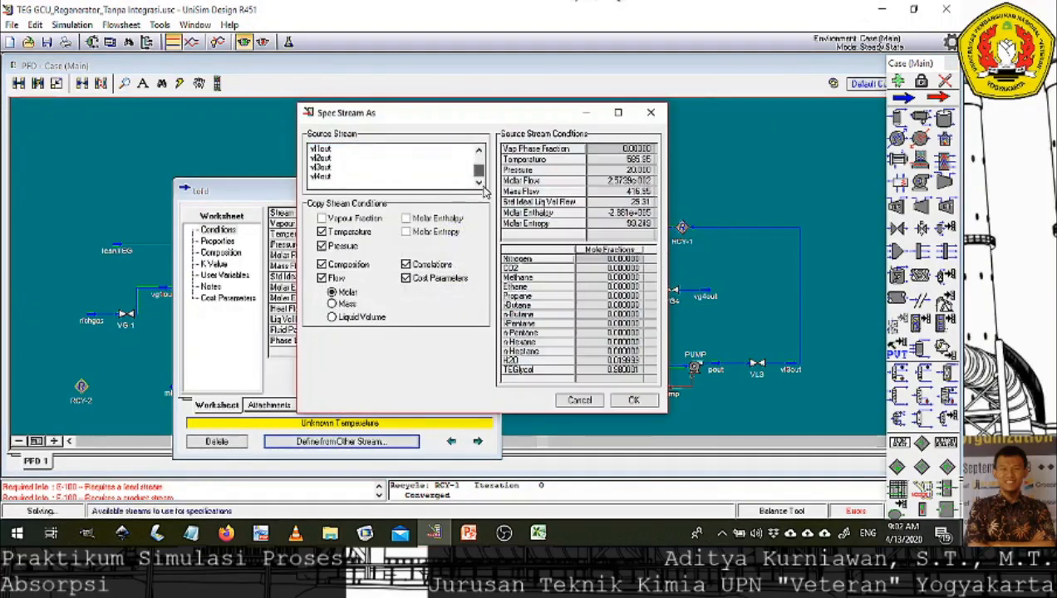
pyautogui.click(358, 151)
pyautogui.click(619, 400)
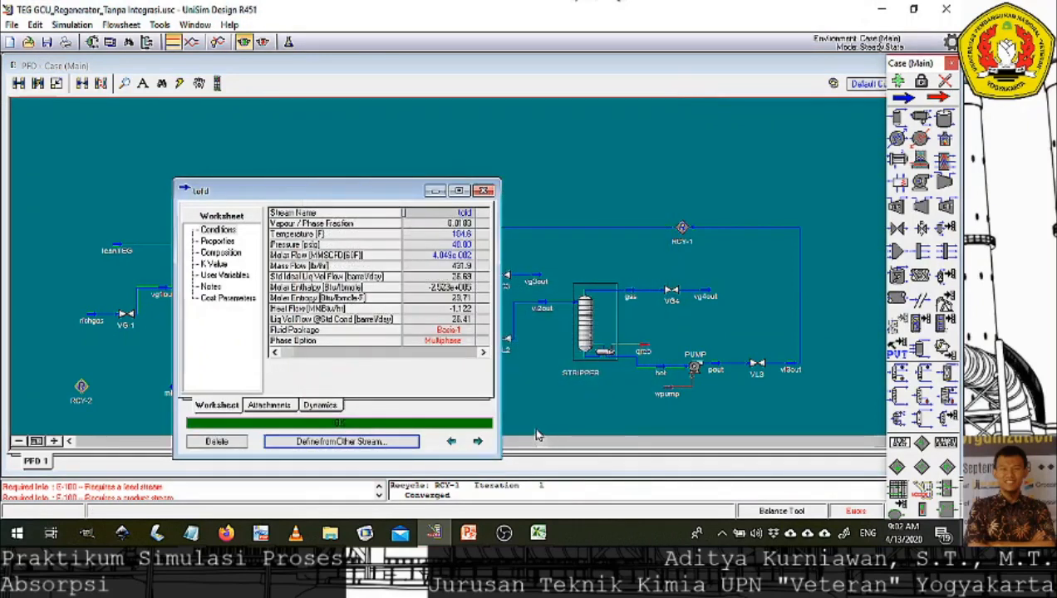
pyautogui.click(483, 191)
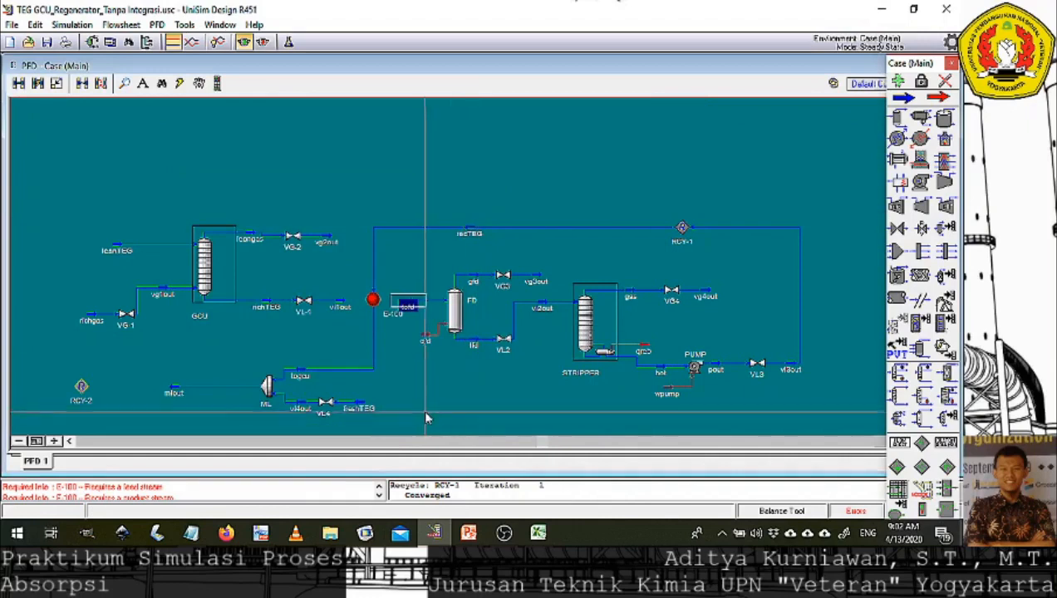
# Reconnect exchanger E-100 with vl1out as the shell side inlet and tofd as the shell side outlet.
pyautogui.doubleClick(374, 301)
pyautogui.click(237, 324)
pyautogui.click(290, 323)
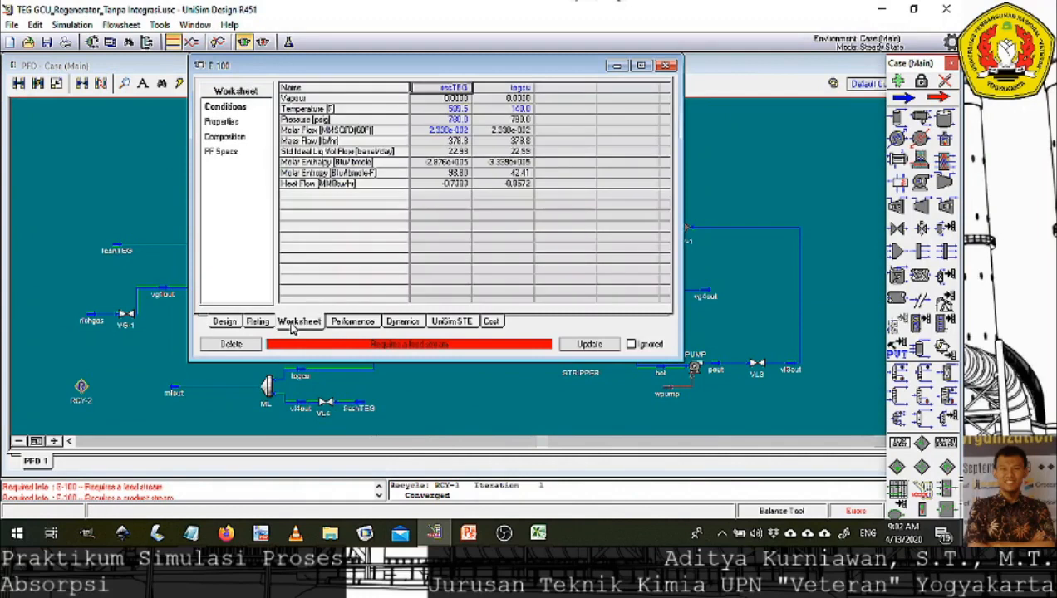
pyautogui.click(229, 323)
pyautogui.click(650, 104)
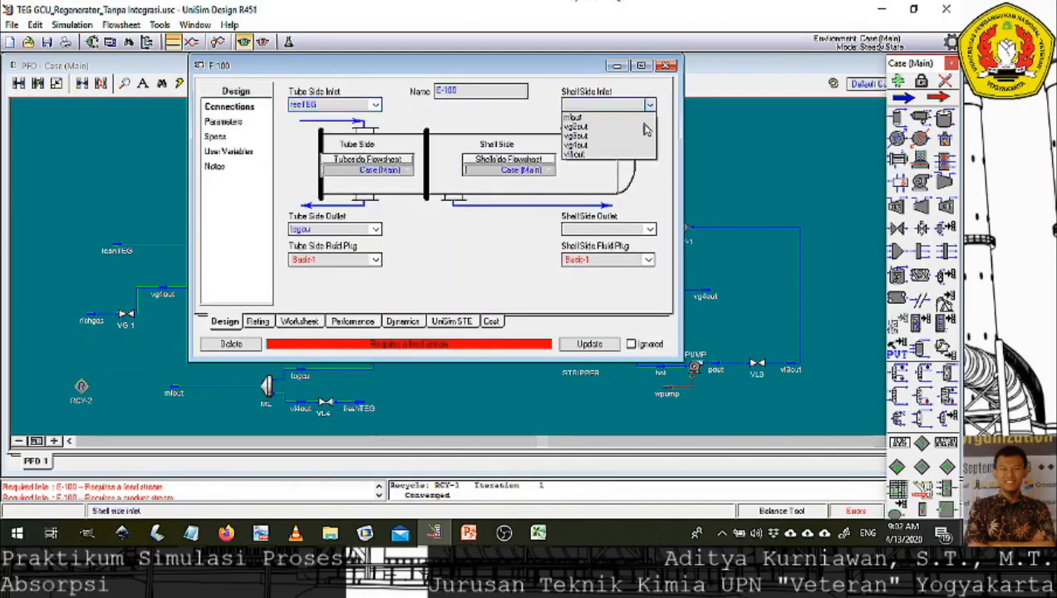
pyautogui.click(604, 155)
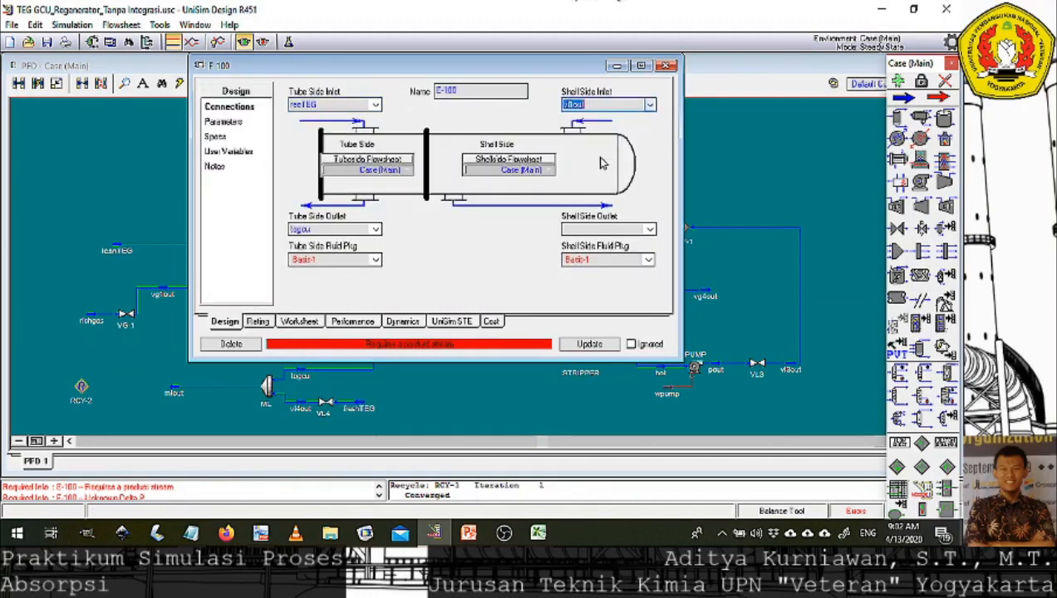
pyautogui.click(650, 230)
pyautogui.click(591, 270)
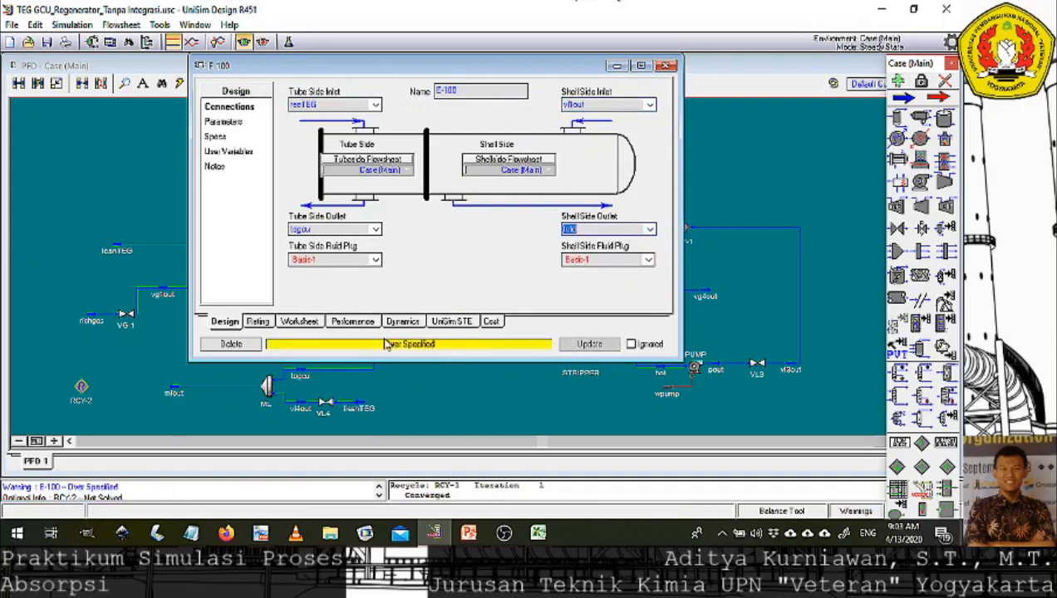
# Clear the specified temperature of tofd in E-100's stream conditions and close the exchanger.
pyautogui.click(310, 324)
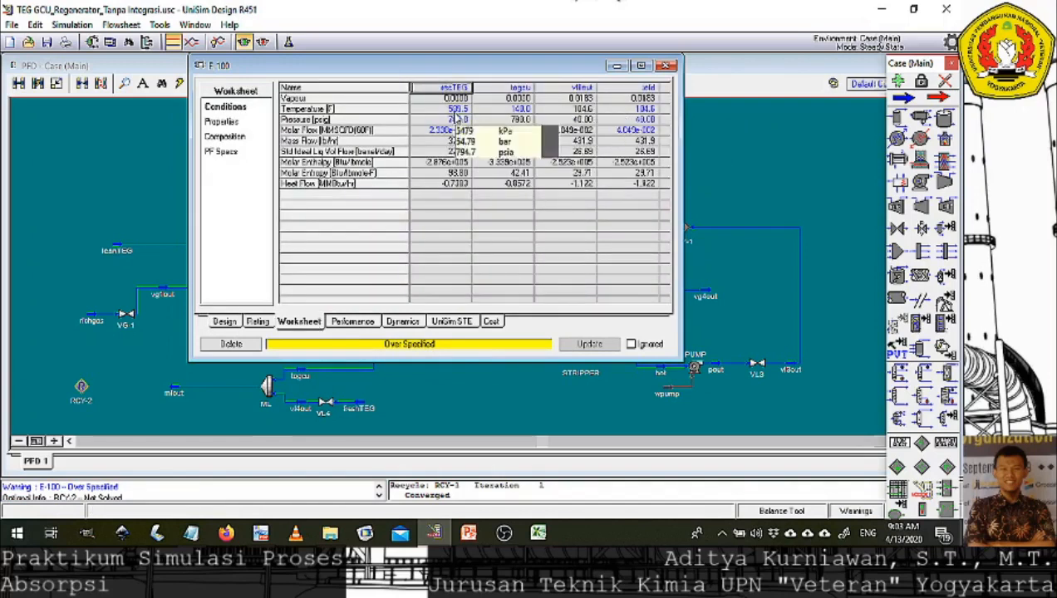
pyautogui.click(629, 112)
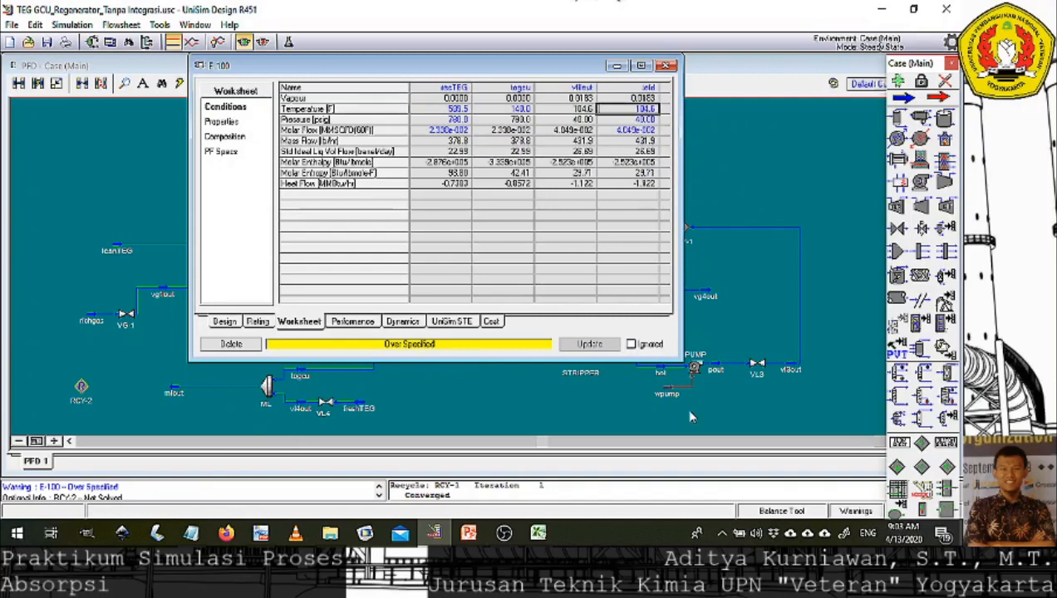
pyautogui.press('Delete')
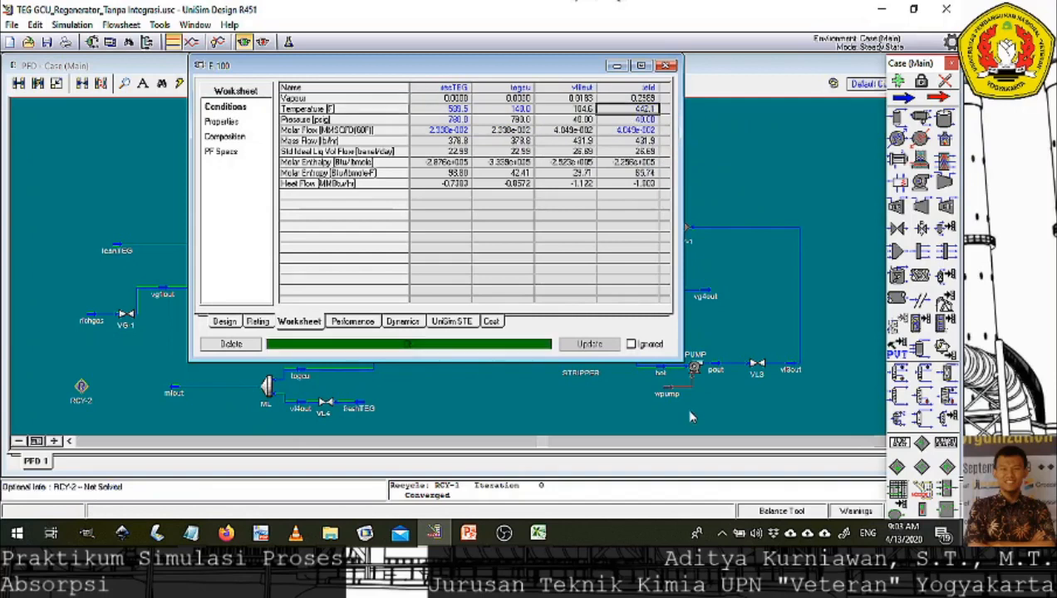
pyautogui.click(670, 66)
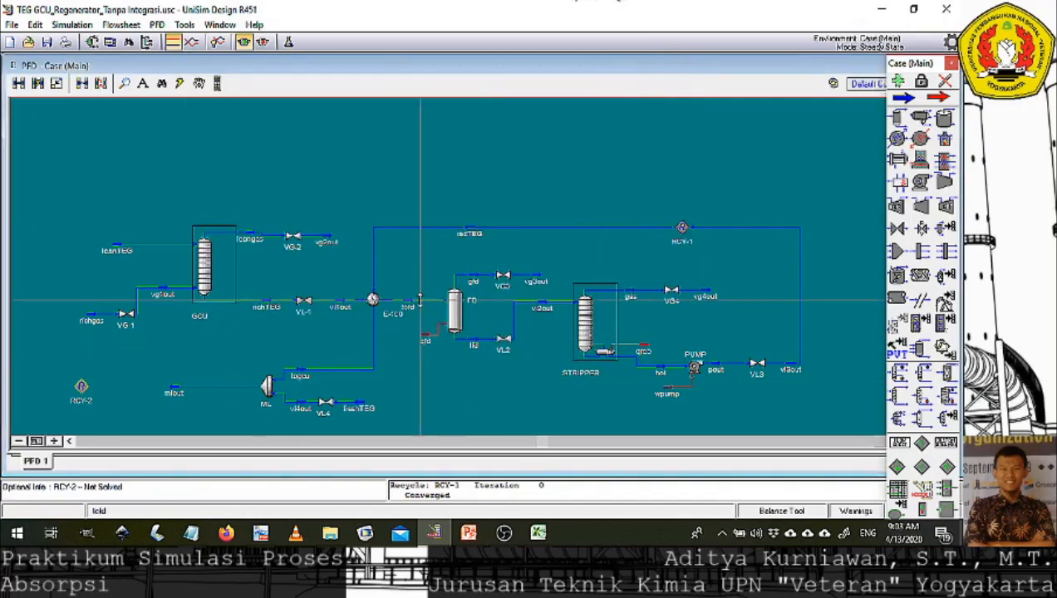
# Check mixer ML's product and the calculated temperature of stream tofd.
pyautogui.moveTo(410, 309)
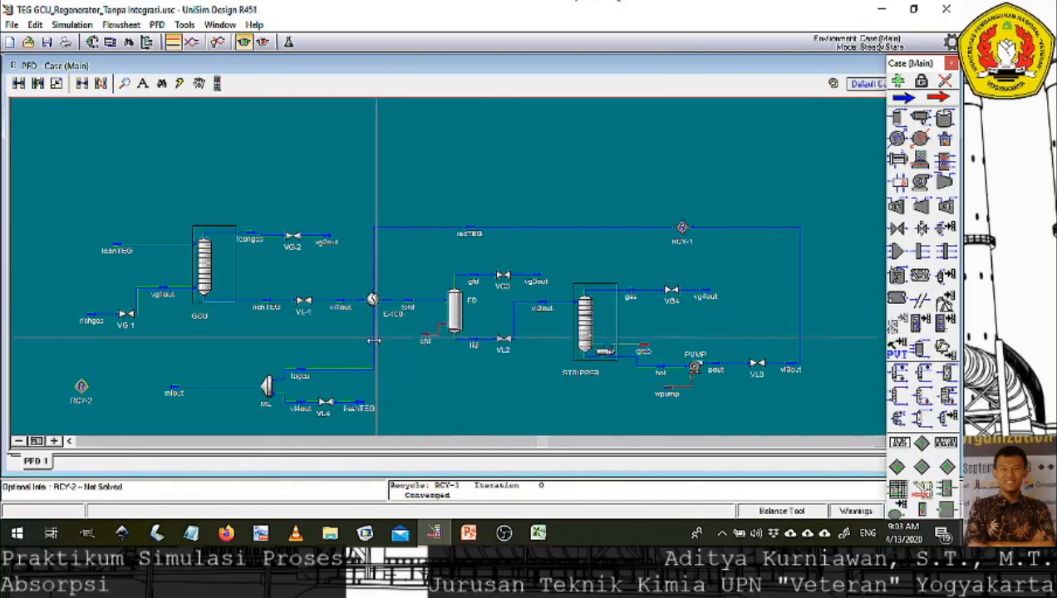
pyautogui.moveTo(266, 399)
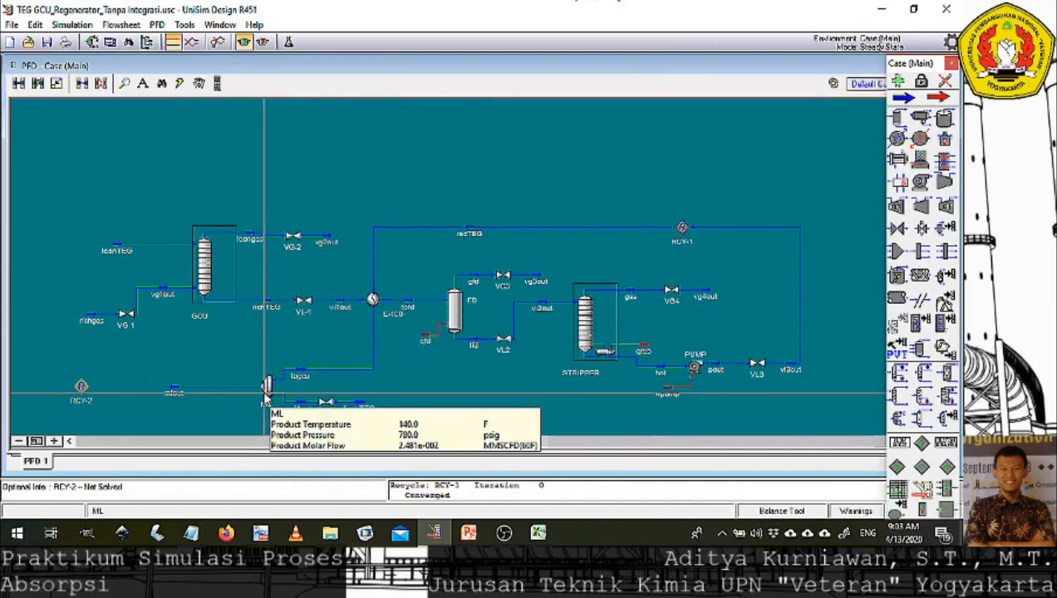
pyautogui.doubleClick(407, 309)
pyautogui.moveTo(510, 129)
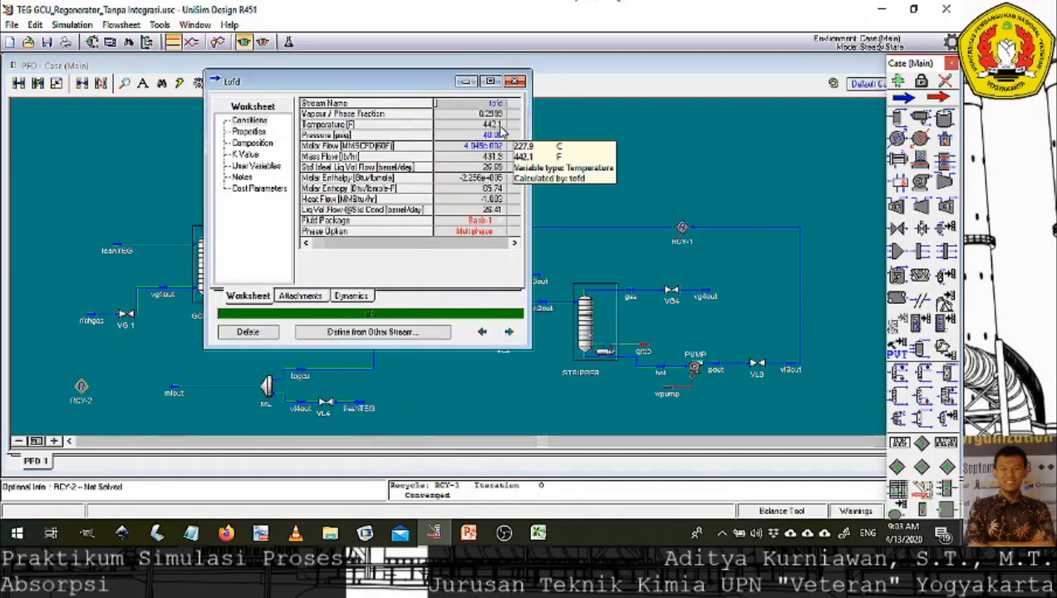
pyautogui.click(516, 80)
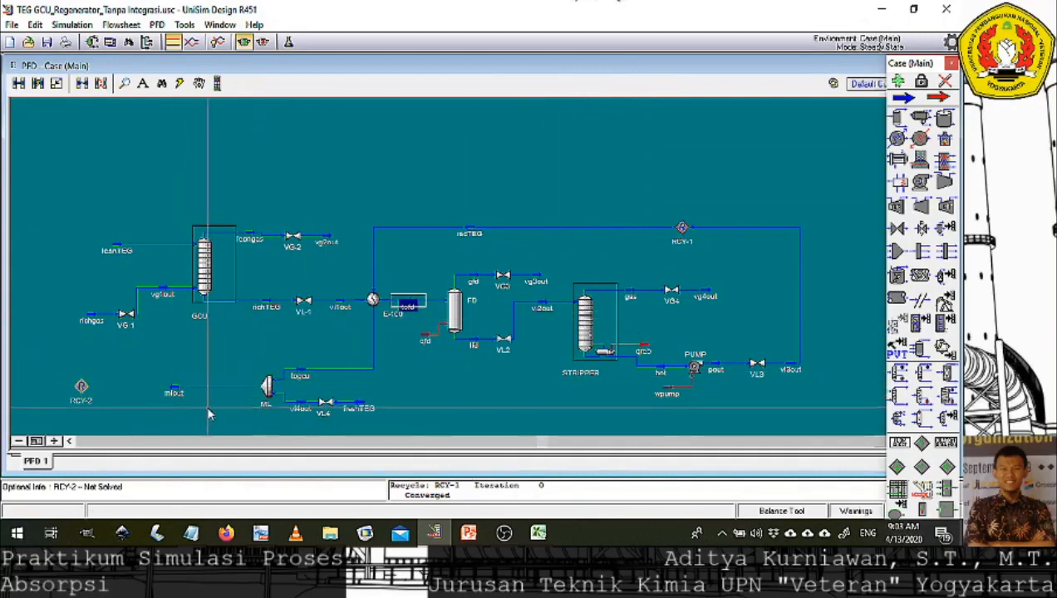
# Compare the temperature, pressure and mass flow of mlout with the conditions of leanTEG.
pyautogui.doubleClick(175, 393)
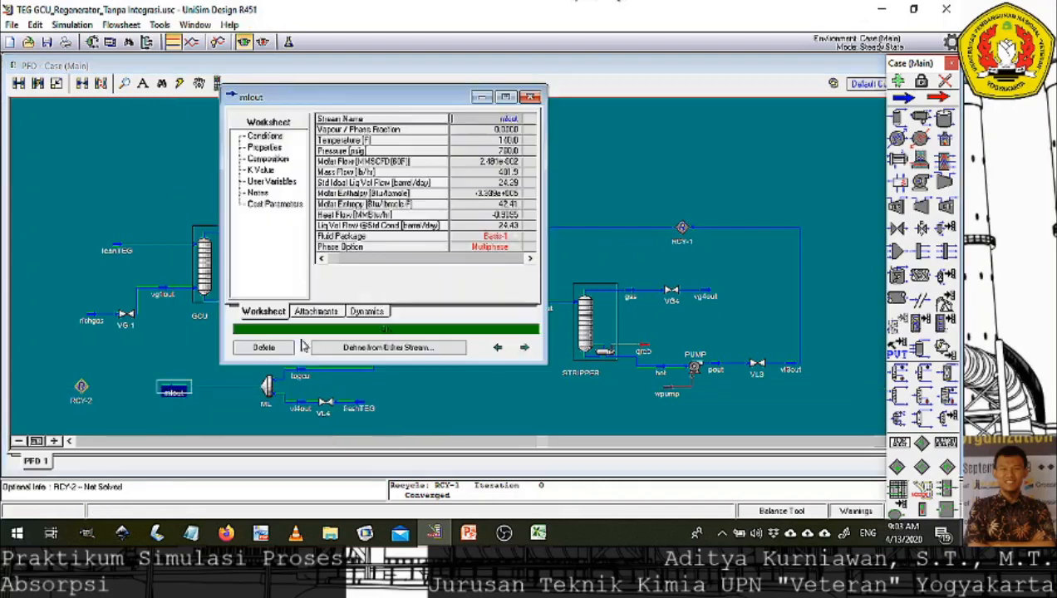
pyautogui.moveTo(516, 141)
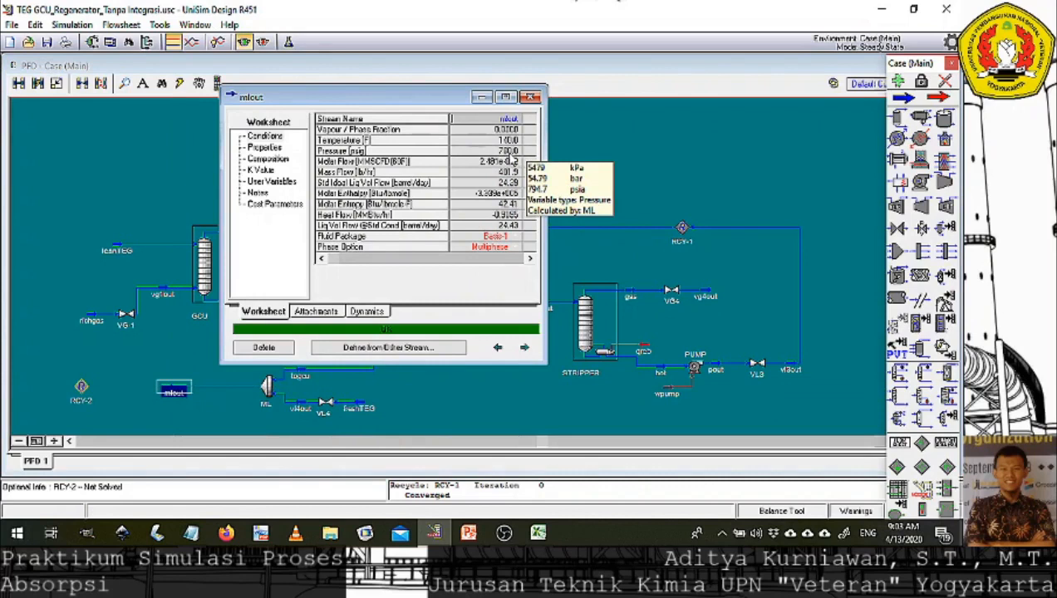
pyautogui.moveTo(515, 175)
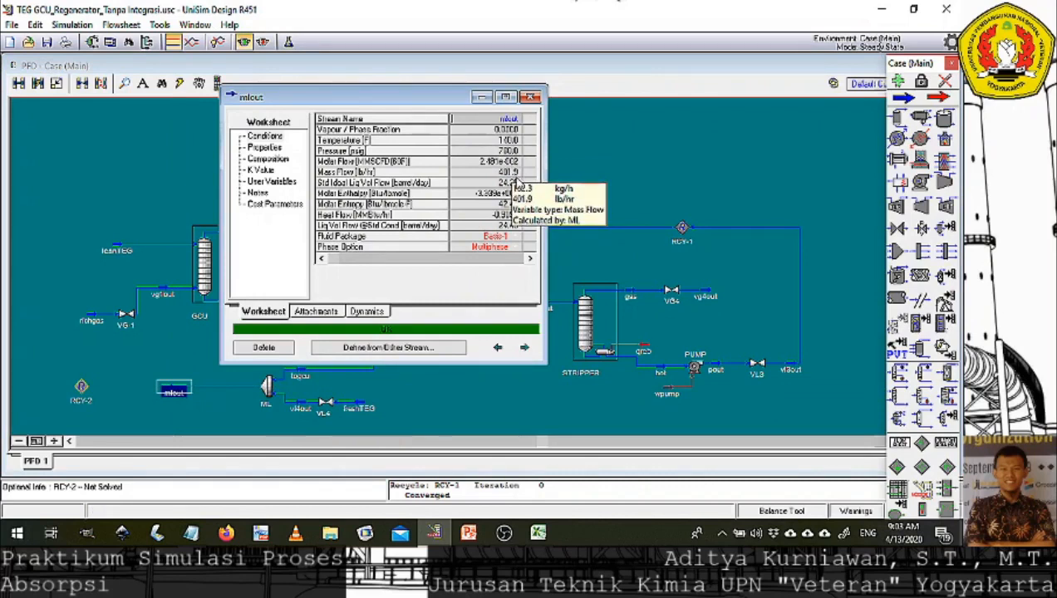
pyautogui.click(530, 98)
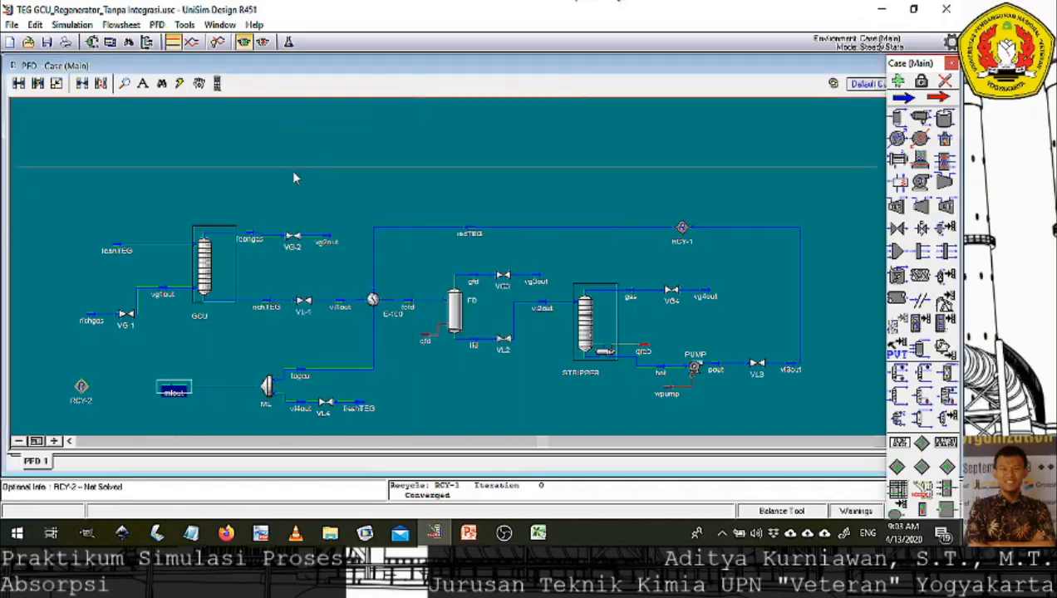
pyautogui.doubleClick(116, 247)
pyautogui.moveTo(532, 191)
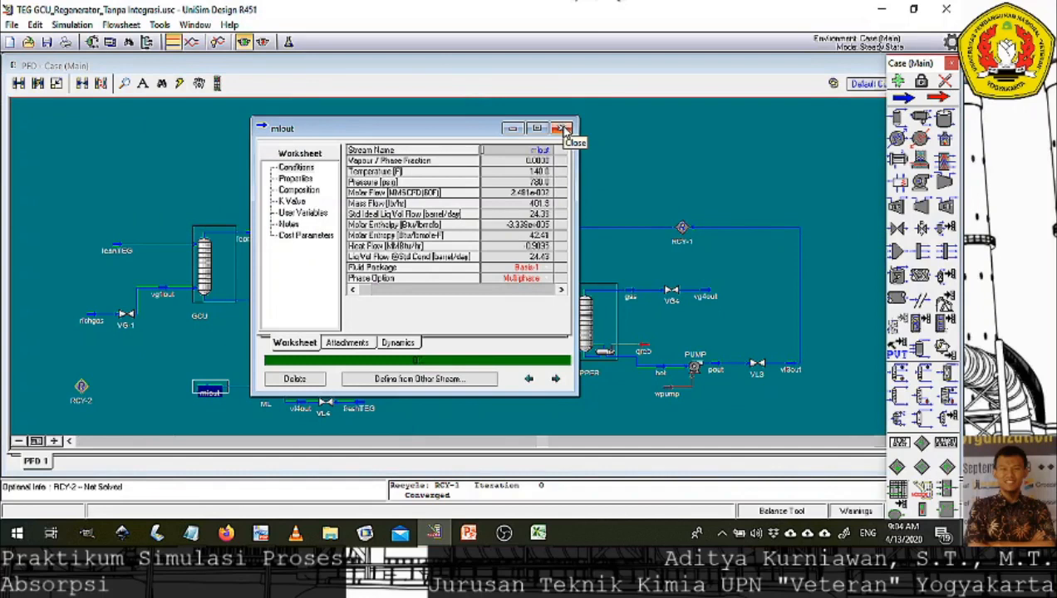
# Close stream mlout and check the mass flow of stream togcu feeding mixer ML.
pyautogui.click(564, 131)
pyautogui.moveTo(304, 380)
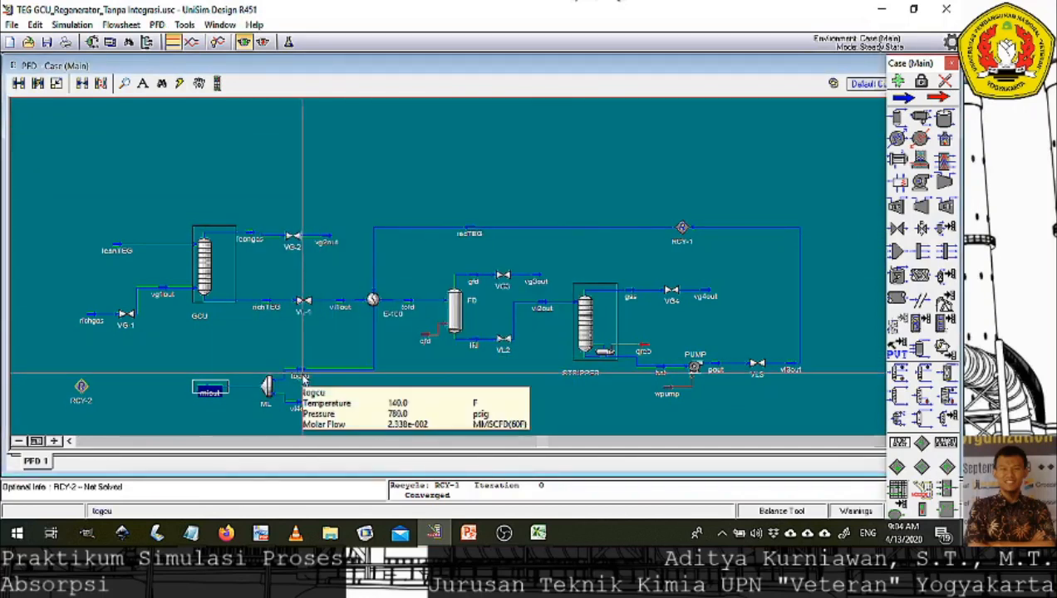
pyautogui.doubleClick(302, 377)
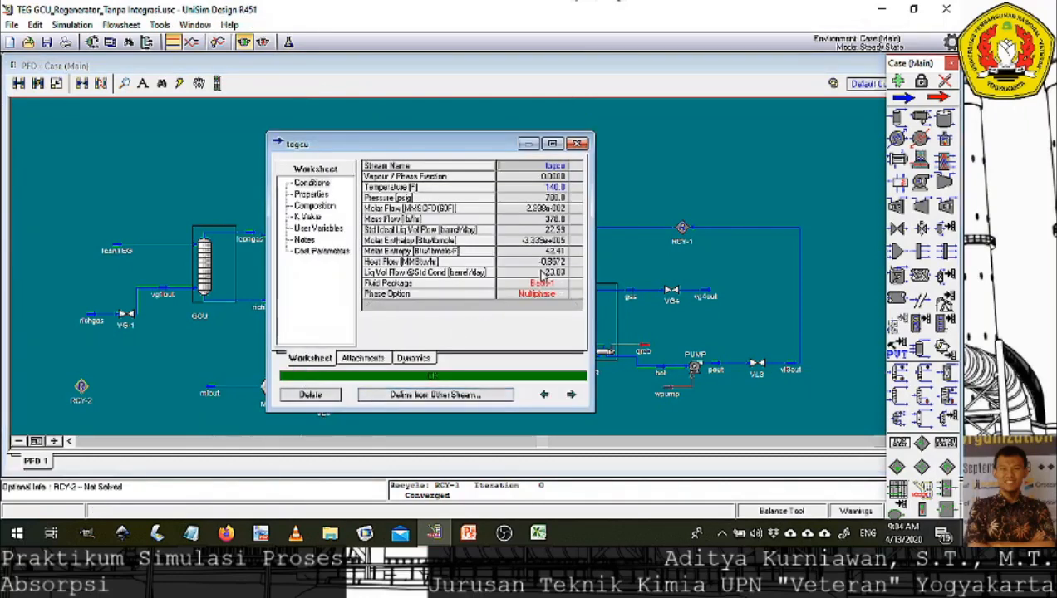
pyautogui.moveTo(565, 232)
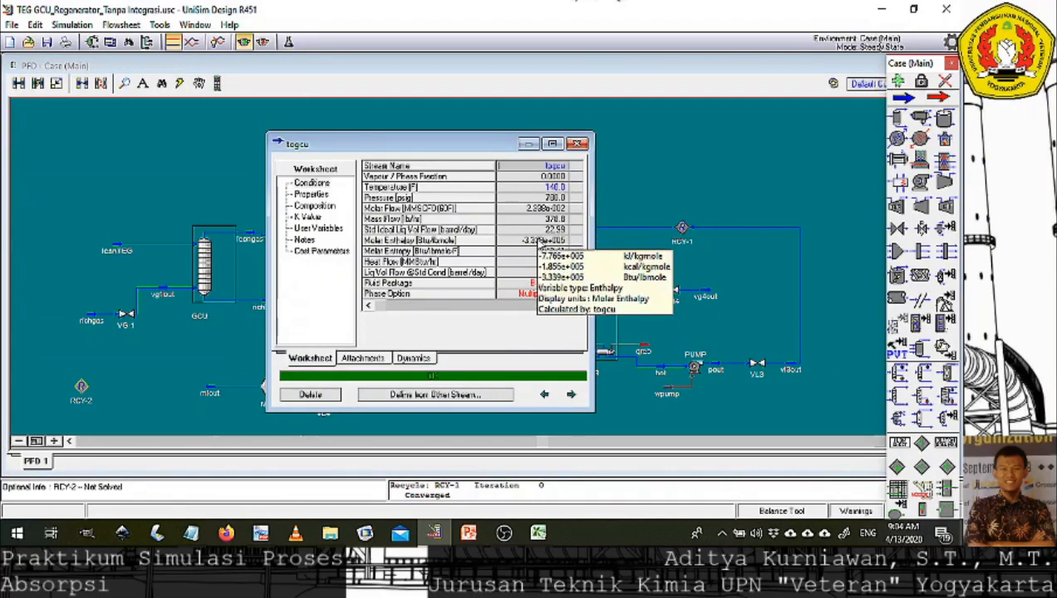
pyautogui.click(578, 144)
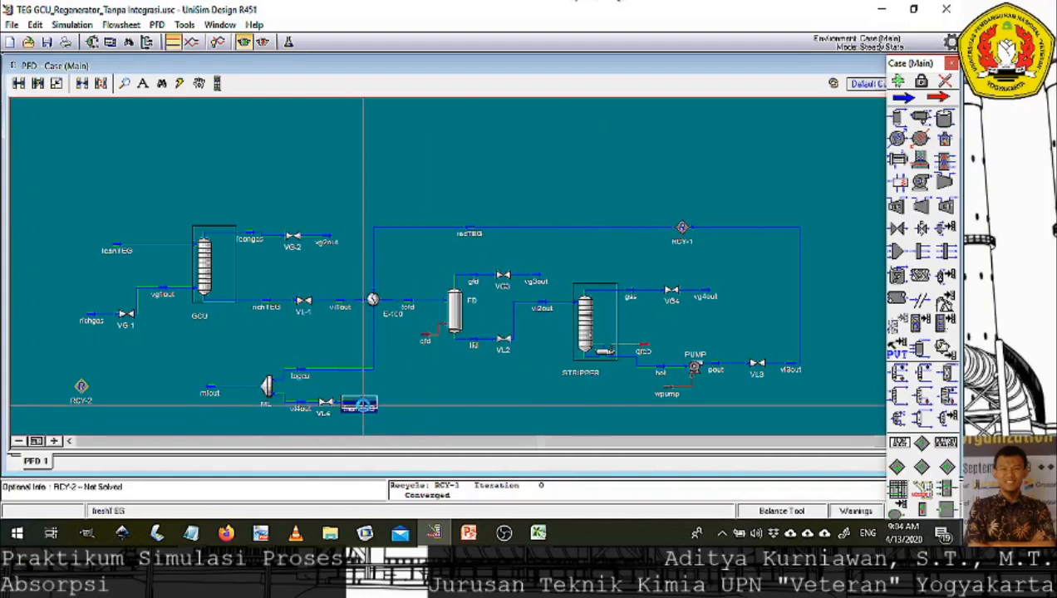
# Set the mass flow of stream freshTEG to 21.2 lb/hr and recheck the mass flow of mlout.
pyautogui.doubleClick(356, 404)
pyautogui.click(552, 237)
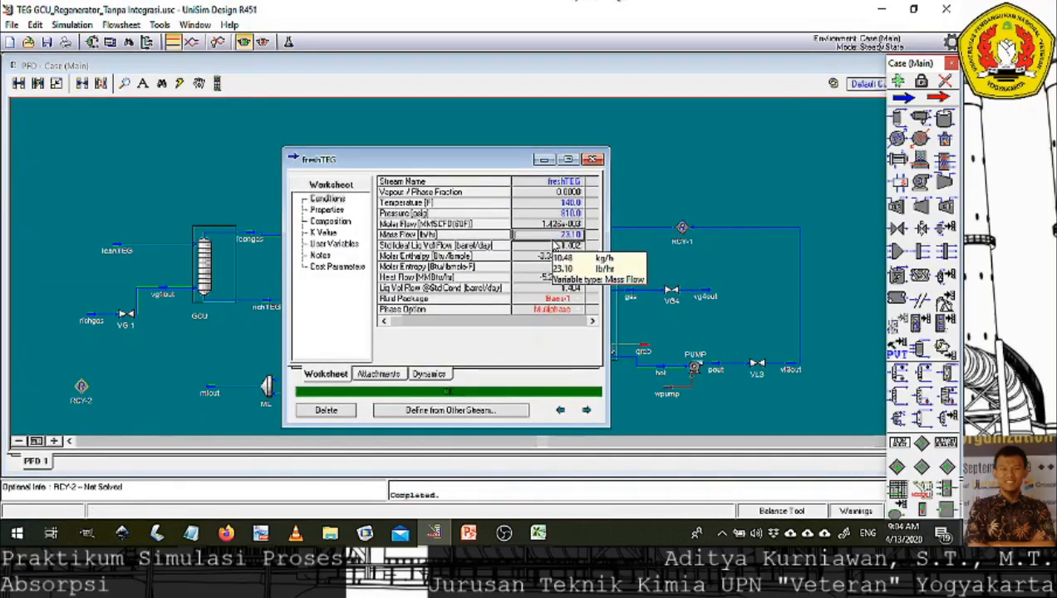
pyautogui.write('21.2')
pyautogui.press('Return')
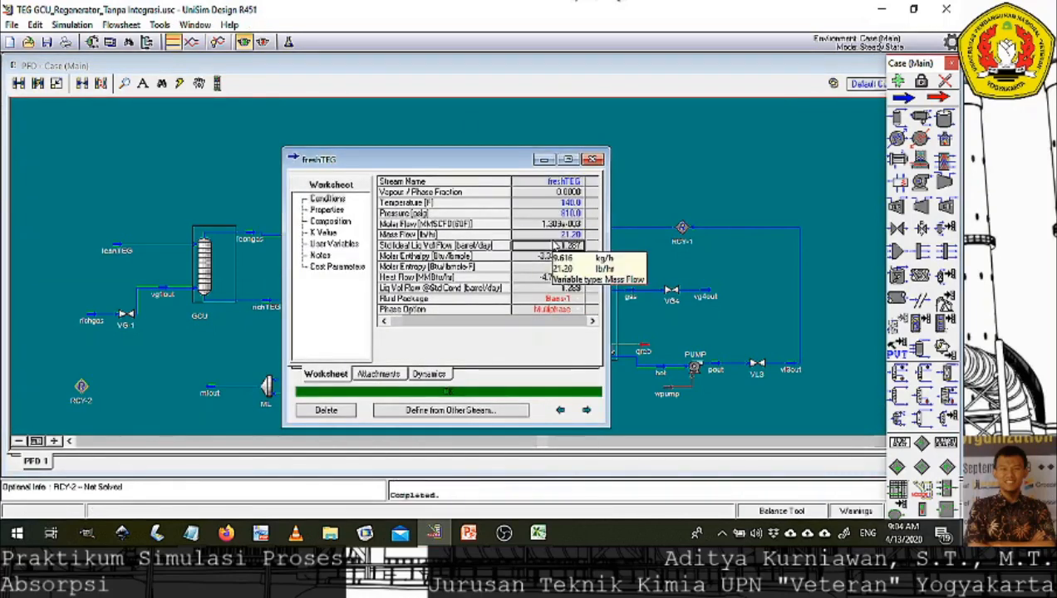
pyautogui.click(592, 159)
pyautogui.moveTo(210, 392)
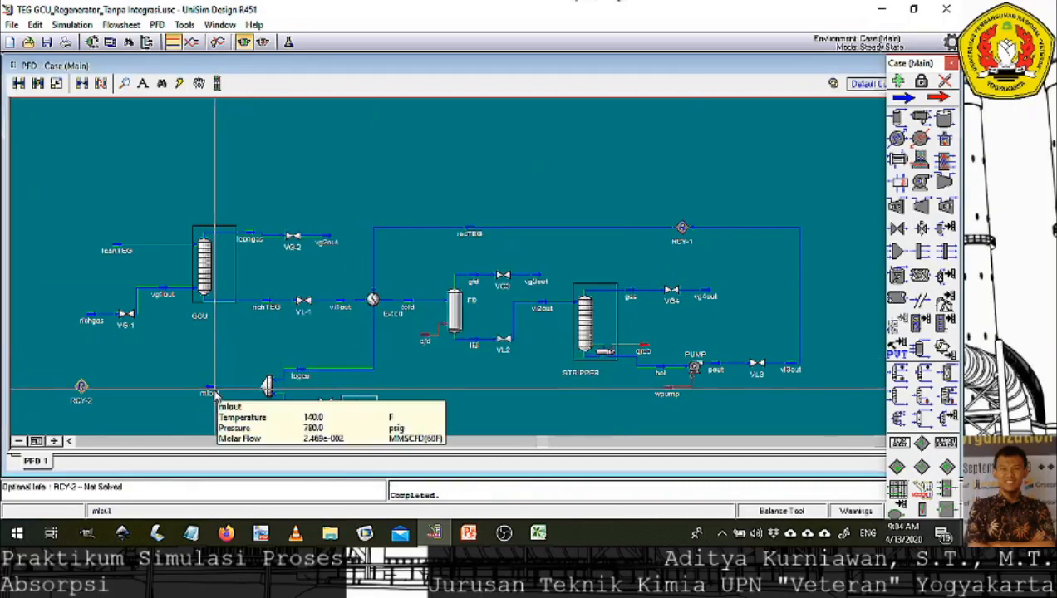
pyautogui.doubleClick(210, 393)
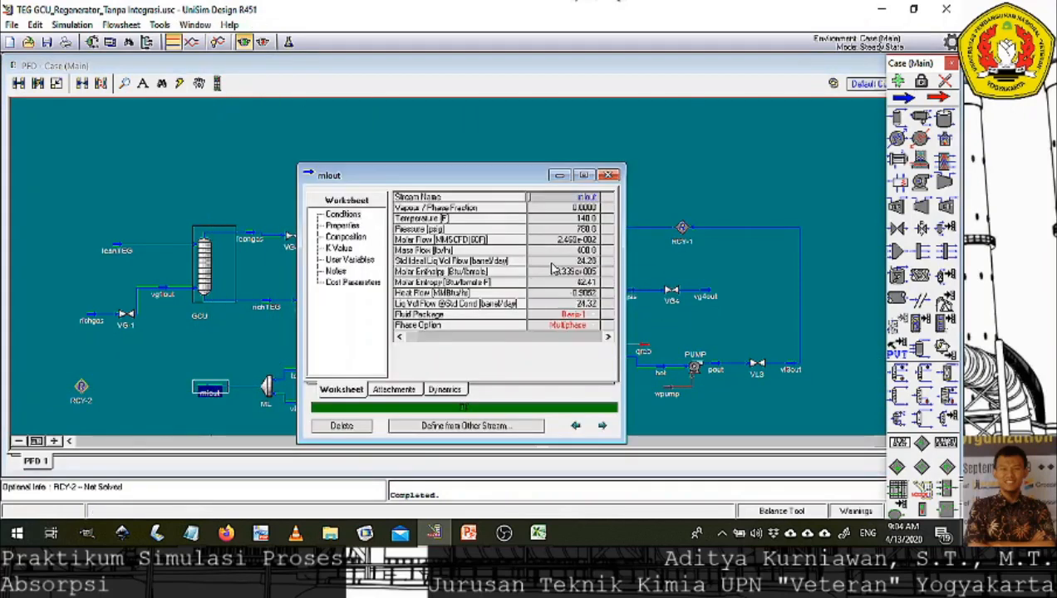
pyautogui.click(609, 177)
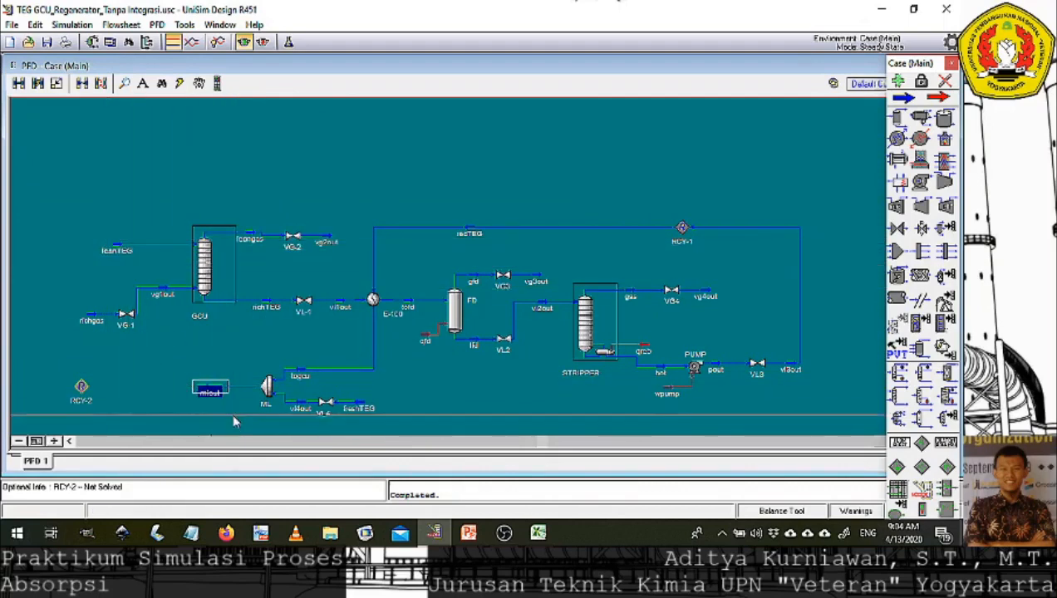
# Connect recycle block RCY-2 with mlout as its inlet and leanTEG as its outlet, and close its window.
pyautogui.doubleClick(80, 386)
pyautogui.click(741, 190)
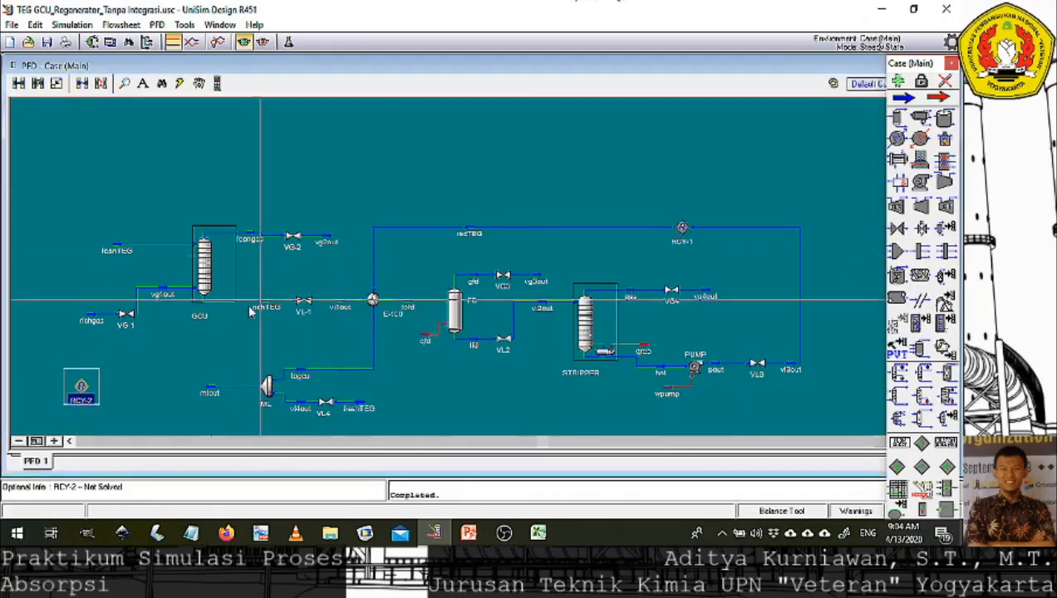
pyautogui.doubleClick(81, 387)
pyautogui.click(368, 415)
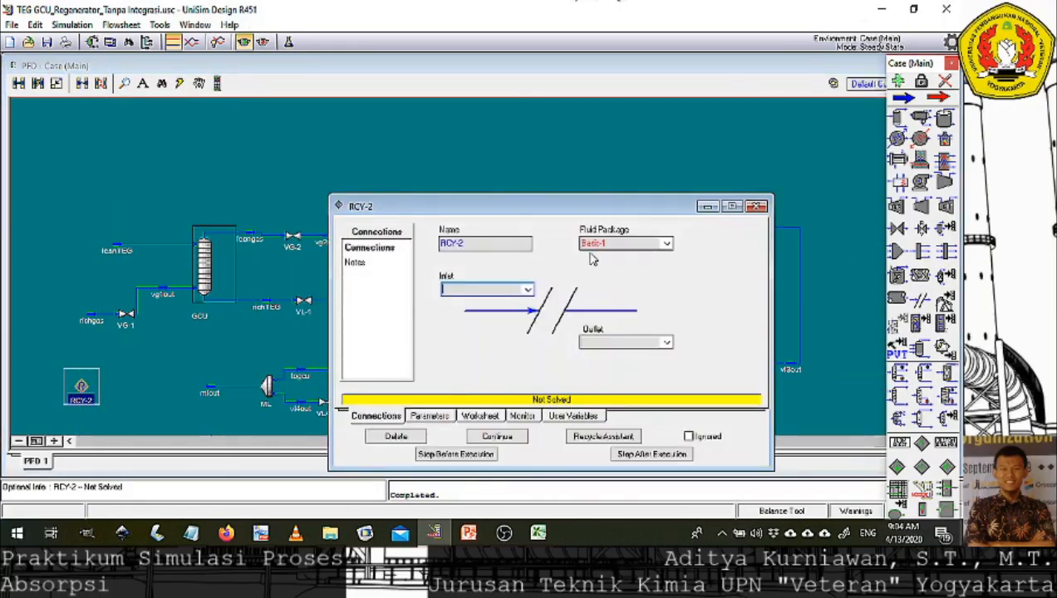
pyautogui.click(528, 290)
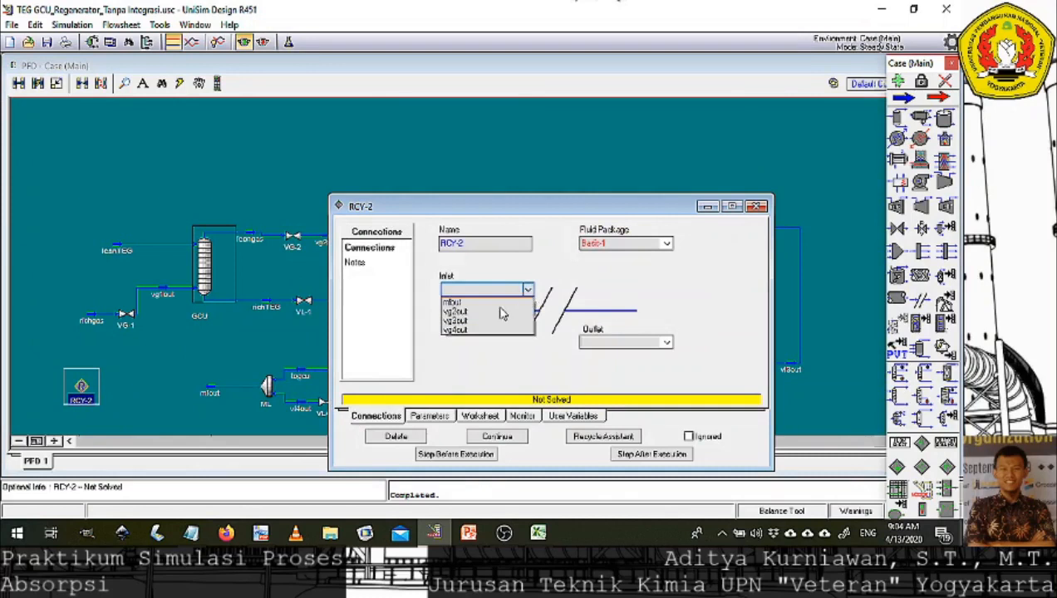
pyautogui.click(497, 304)
pyautogui.click(668, 345)
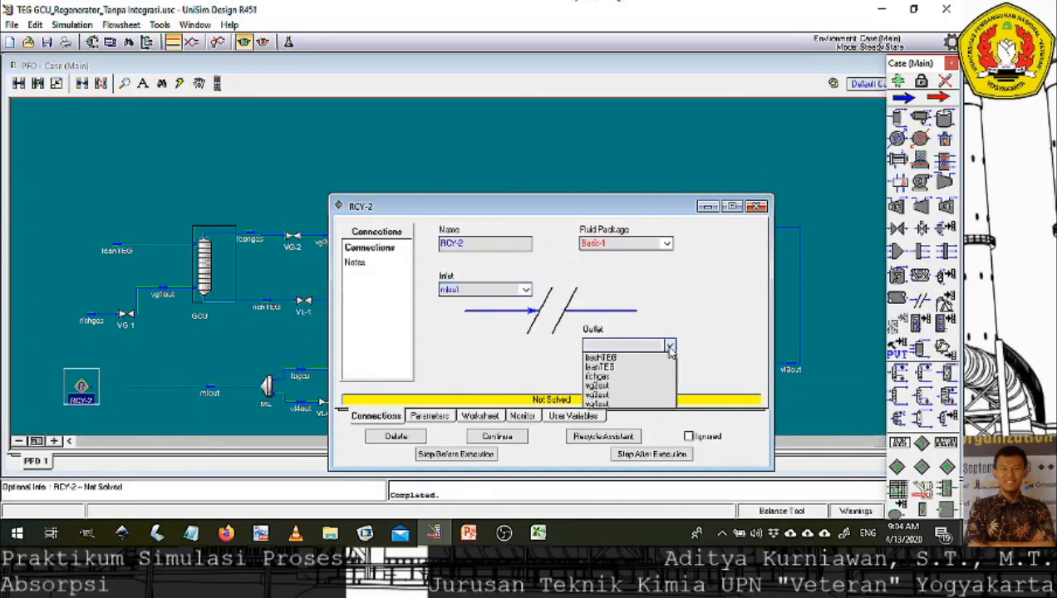
pyautogui.click(608, 375)
pyautogui.click(756, 206)
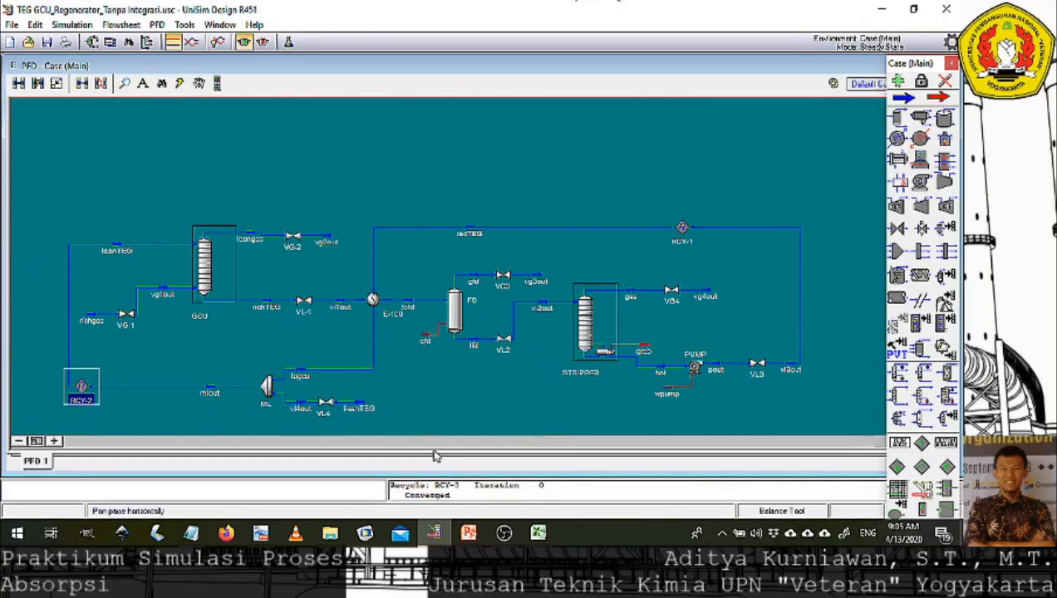
pyautogui.moveTo(469, 533)
pyautogui.click(546, 470)
pyautogui.click(402, 243)
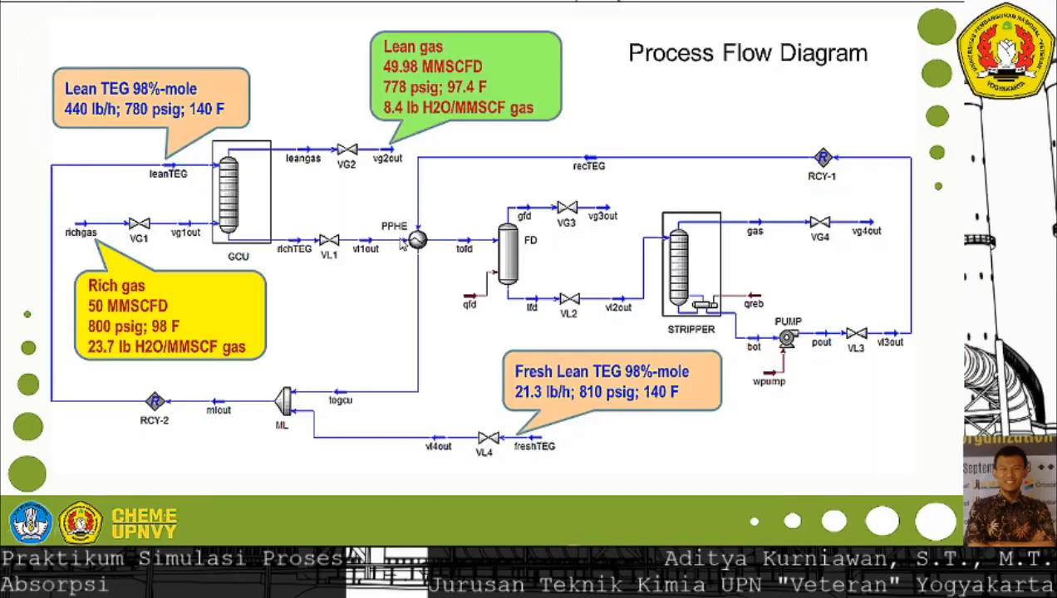
pyautogui.click(402, 243)
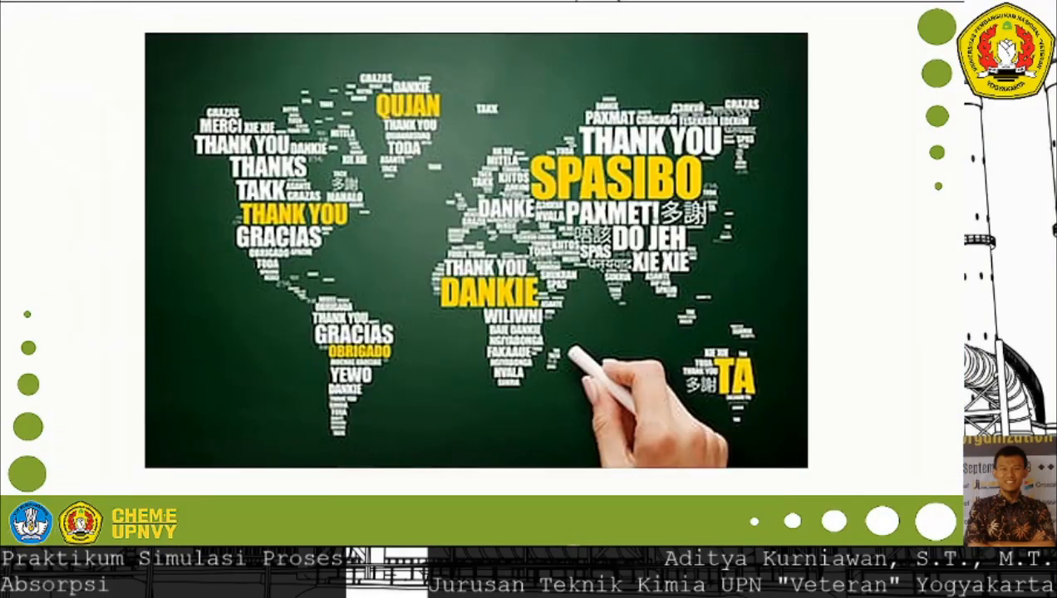